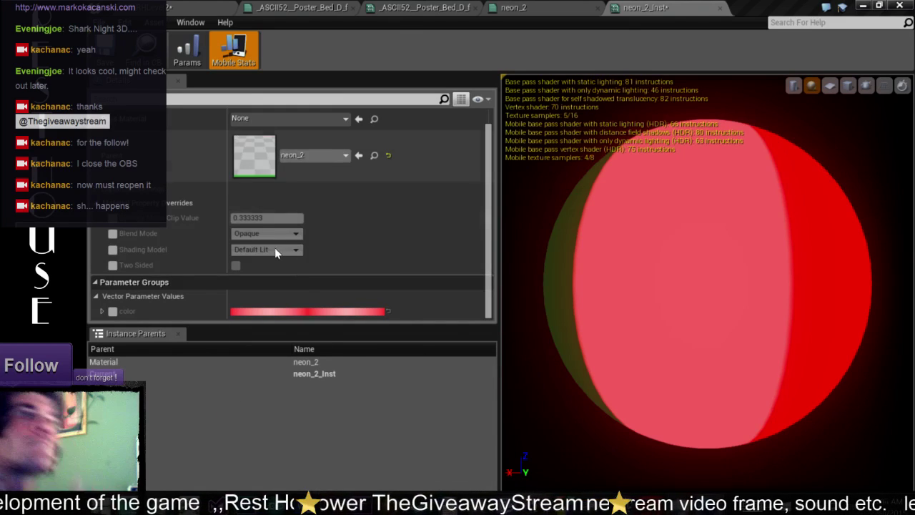
# Step: Override neon_2_Inst's color parameter with bright green, then return to the 03_RHLevel2 level
pyautogui.click(313, 311)
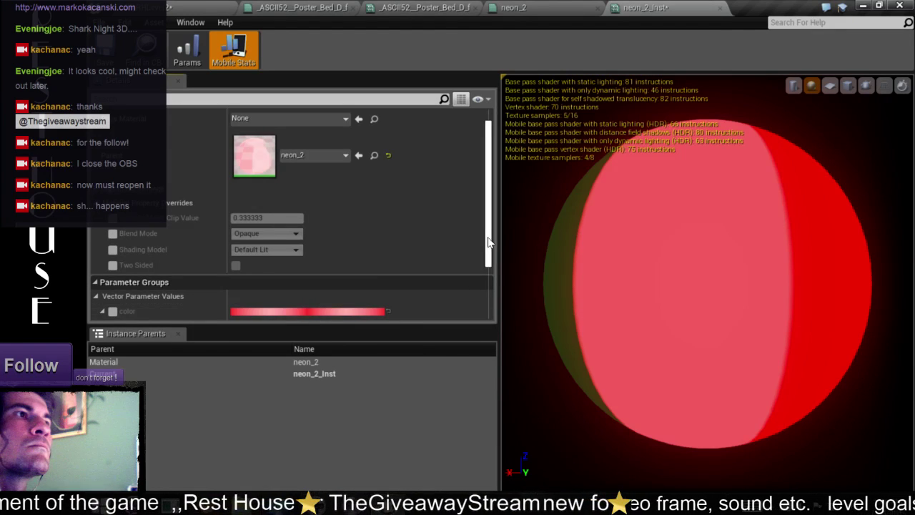
pyautogui.scroll(-3, 485, 243)
pyautogui.click(112, 252)
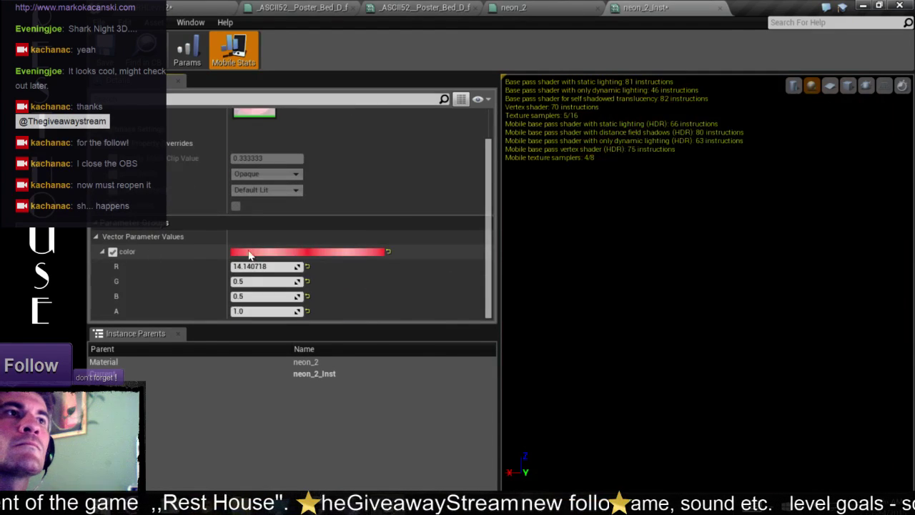
pyautogui.click(304, 253)
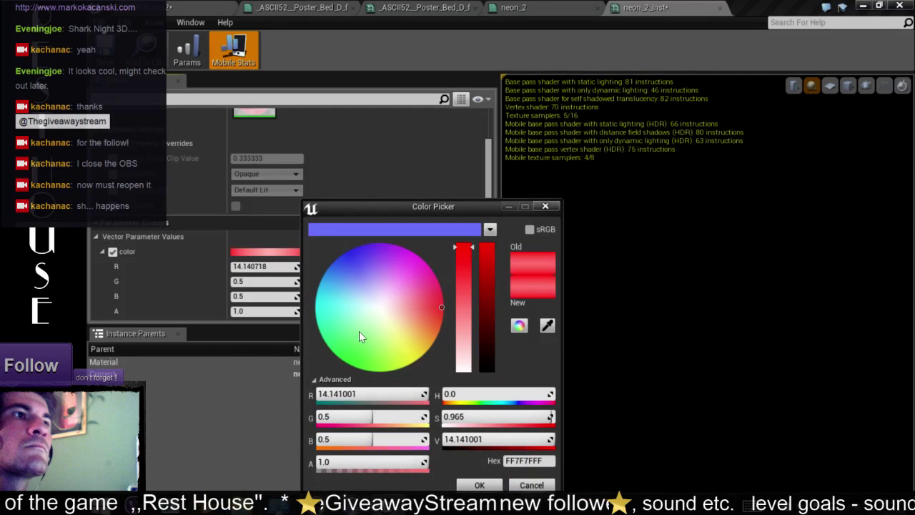
pyautogui.moveTo(353, 321); pyautogui.dragTo(351, 348)
pyautogui.click(479, 485)
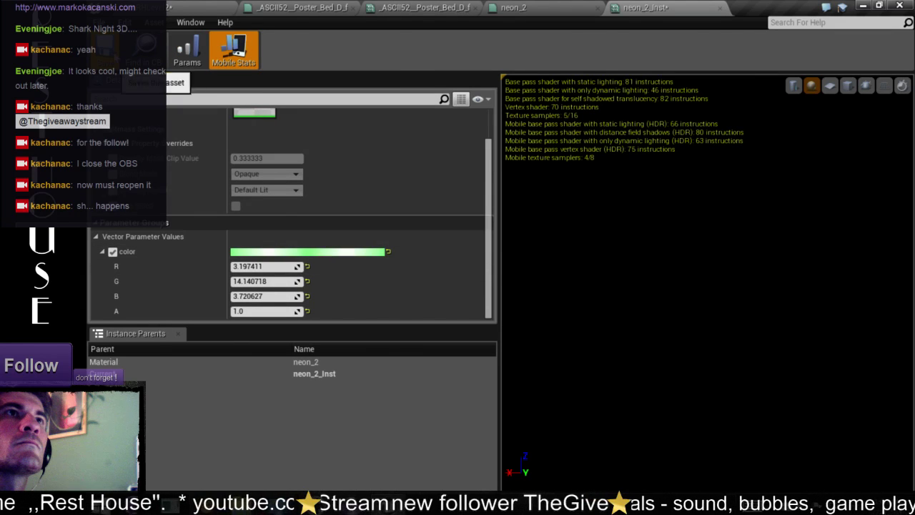
pyautogui.click(201, 9)
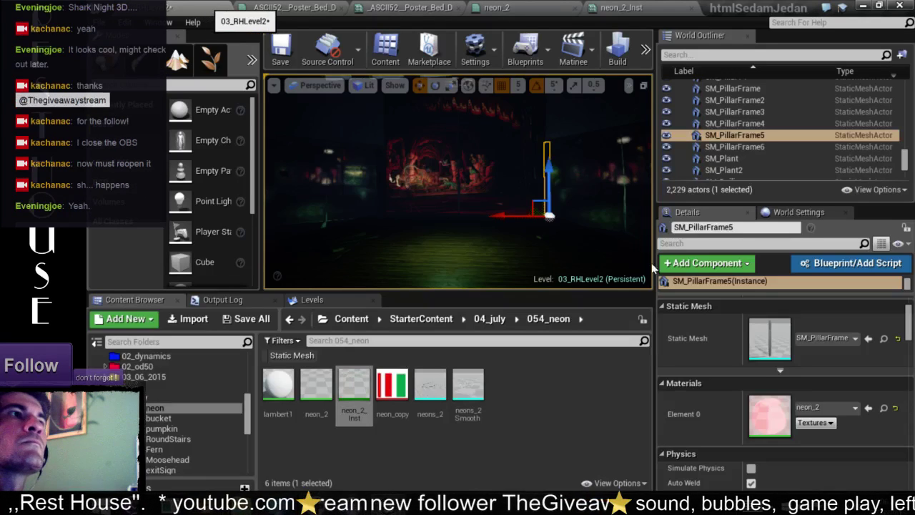
# Step: Fill the screen with the viewport and orbit around the red neon pillars
pyautogui.moveTo(458, 214); pyautogui.dragTo(501, 200)
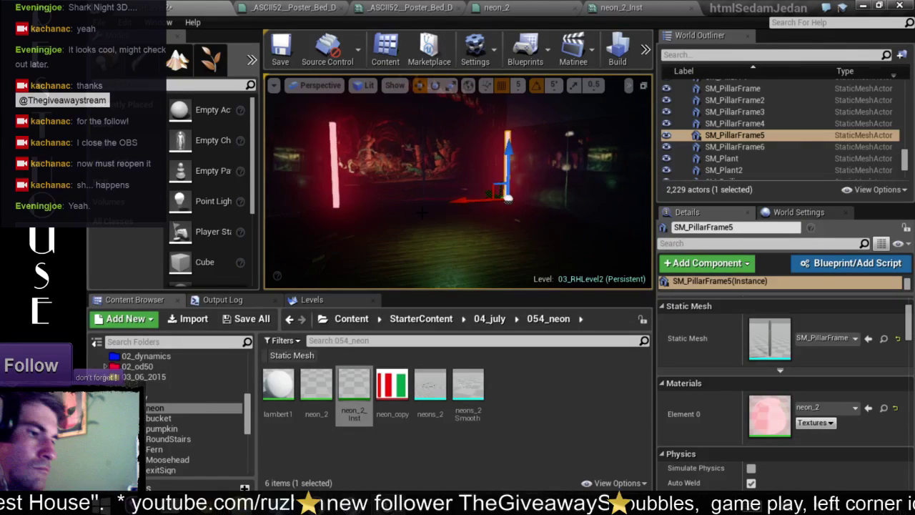
pyautogui.press('F11')
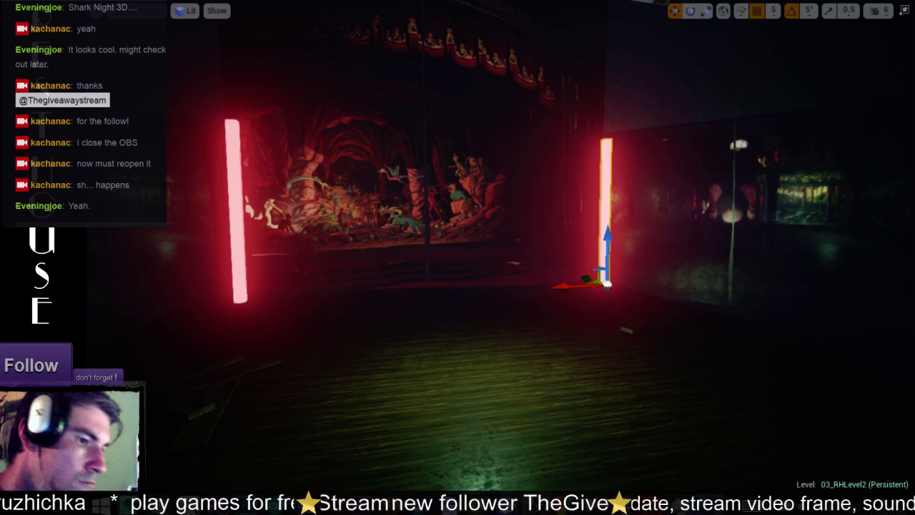
pyautogui.moveTo(457, 286); pyautogui.dragTo(486, 300, button='right')
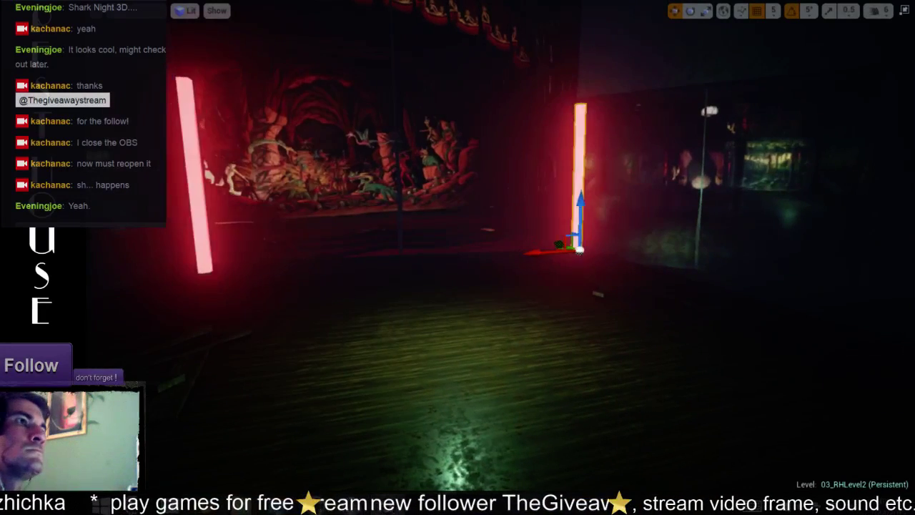
# Step: Toggle the red pillar's visibility on and off to compare the scene's glow
pyautogui.press('h')
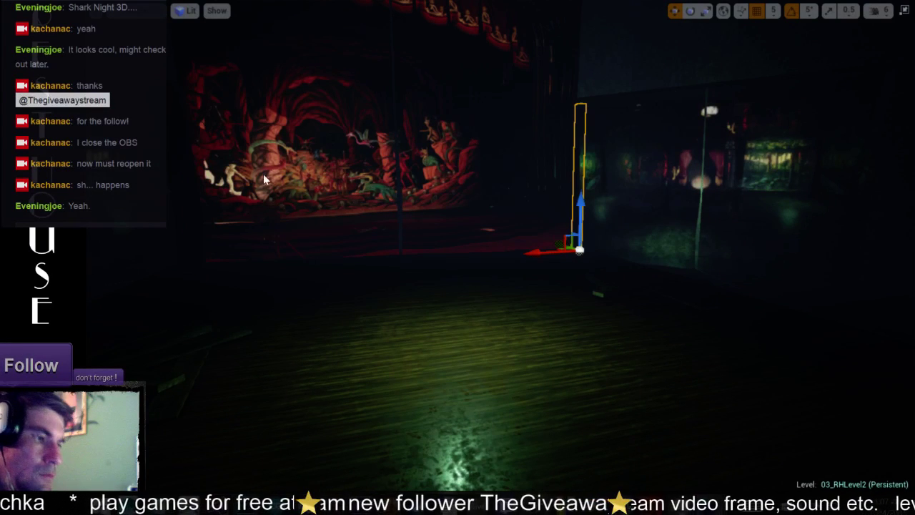
pyautogui.moveTo(457, 285); pyautogui.dragTo(501, 271, button='right')
pyautogui.hotkey('ctrl', 'h')
pyautogui.press('h')
pyautogui.hotkey('ctrl', 'h')
pyautogui.press('h')
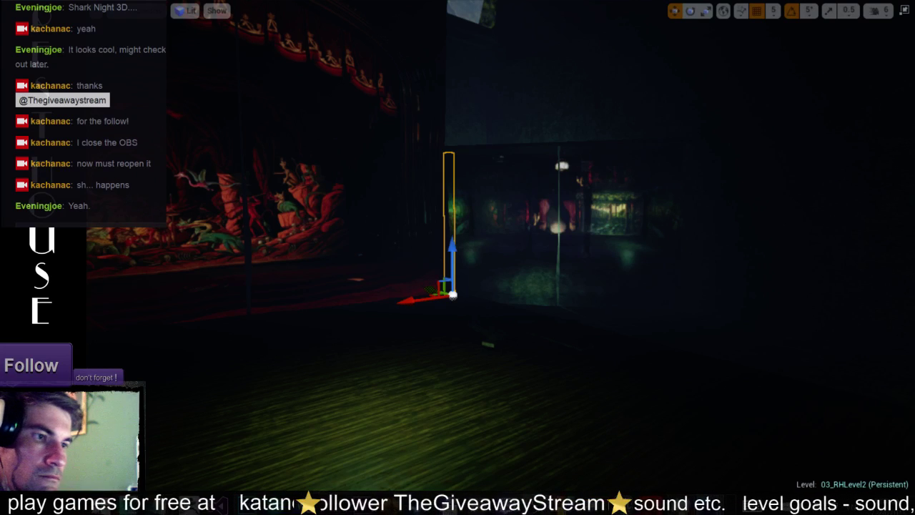
# Step: Duplicate the red pillar upward and rotate the copy about 85° into a horizontal bar, then exit fullscreen
pyautogui.moveTo(363, 246); pyautogui.dragTo(429, 243, button='right')
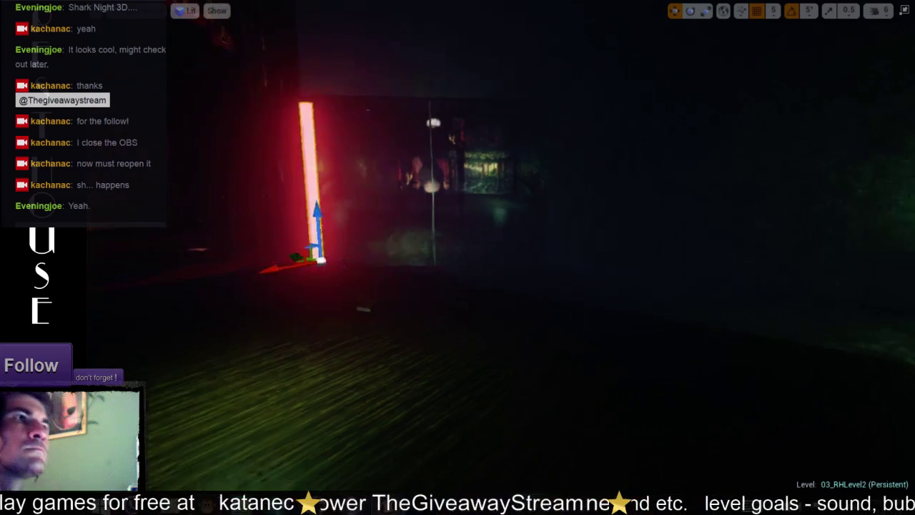
pyautogui.moveTo(363, 245); pyautogui.dragTo(356, 81)
pyautogui.press('e')
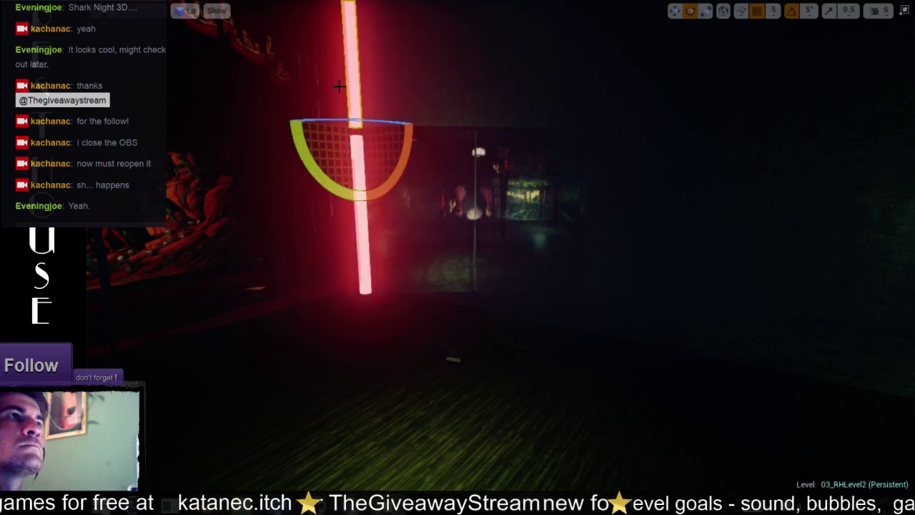
pyautogui.moveTo(313, 150); pyautogui.dragTo(312, 207)
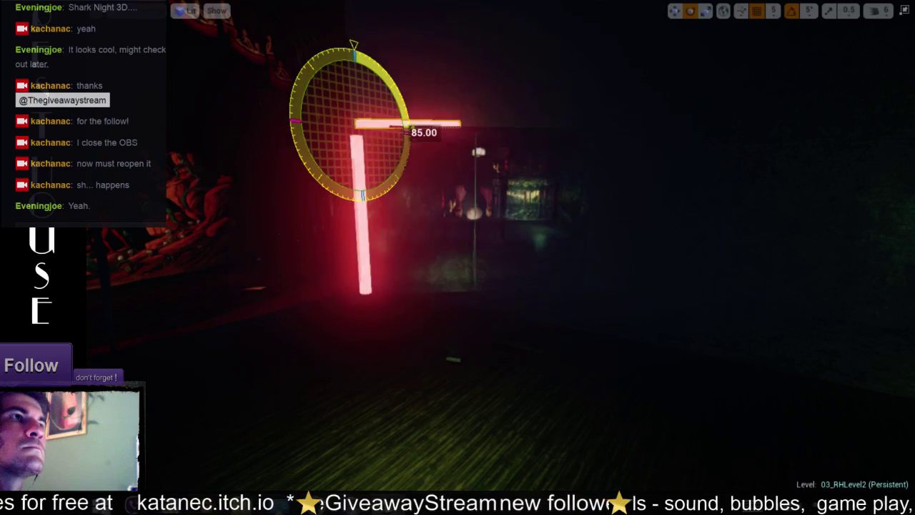
pyautogui.moveTo(313, 207); pyautogui.dragTo(312, 207)
pyautogui.moveTo(304, 175)
pyautogui.mouseDown()
pyautogui.moveTo(329, 208)
pyautogui.moveTo(363, 204)
pyautogui.mouseUp()
pyautogui.moveTo(363, 204); pyautogui.dragTo(401, 179, button='right')
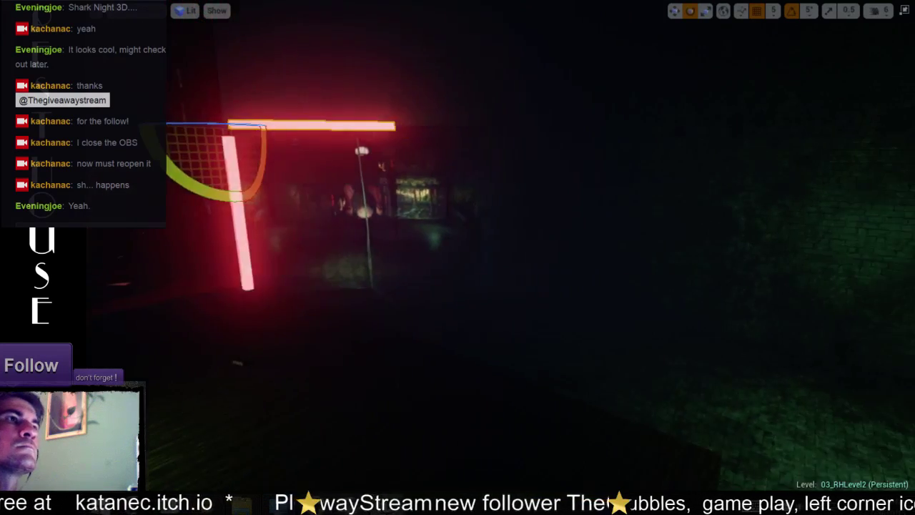
pyautogui.press('F11')
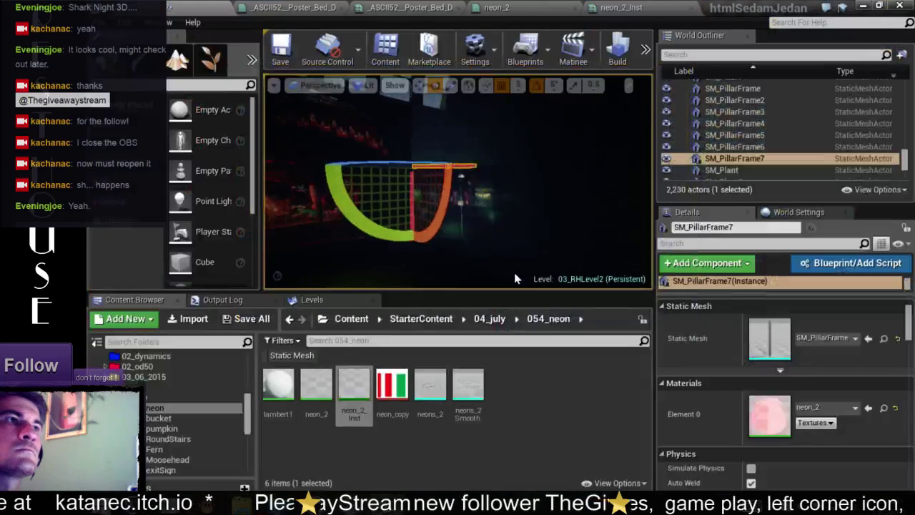
# Step: Assign neon_2_Inst to the horizontal bar and check its green glow fullscreen
pyautogui.click(868, 407)
pyautogui.moveTo(500, 207); pyautogui.dragTo(550, 207, button='right')
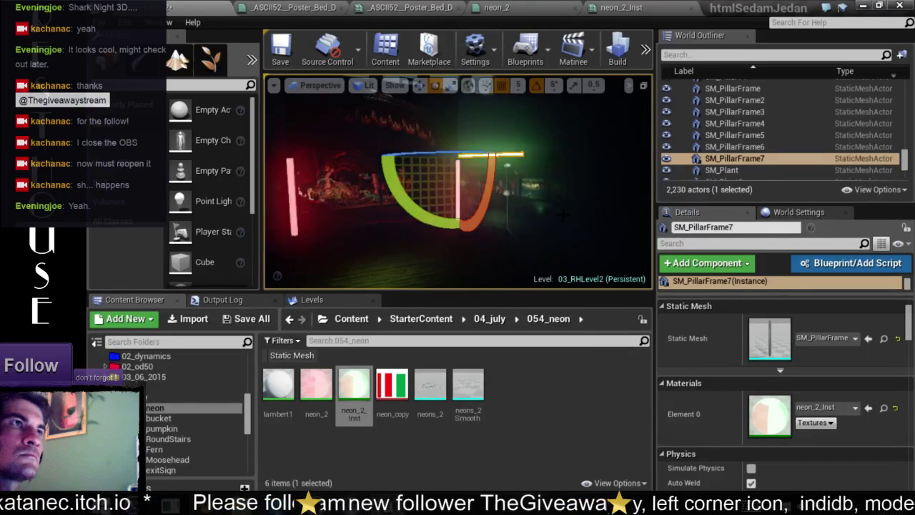
pyautogui.press('F11')
pyautogui.moveTo(550, 208); pyautogui.dragTo(569, 442, button='right')
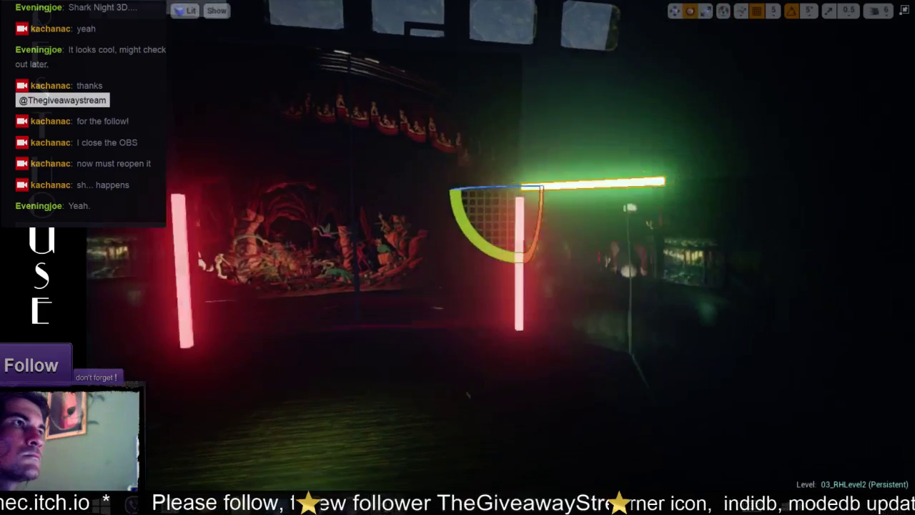
# Step: Move the green bar so it rests just above the right red pillar's top
pyautogui.moveTo(587, 225); pyautogui.dragTo(644, 257, button='right')
pyautogui.press('w')
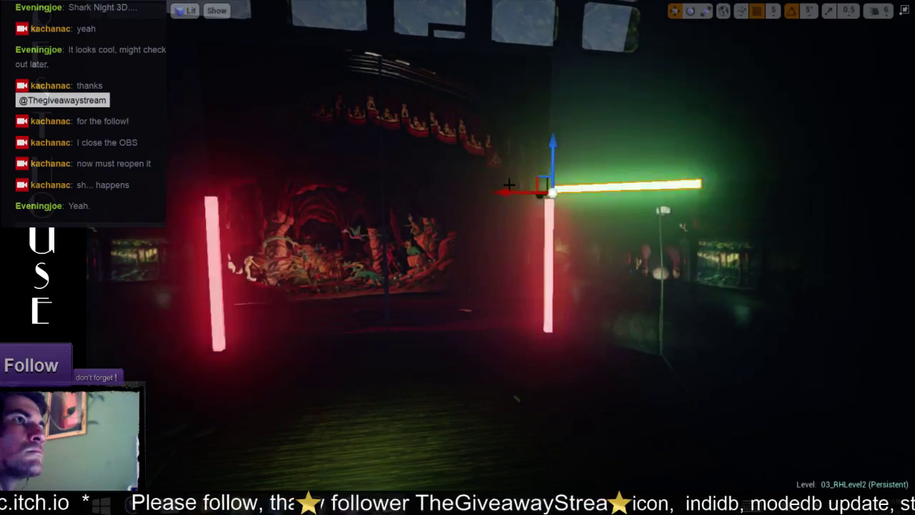
pyautogui.moveTo(517, 398); pyautogui.dragTo(643, 401, button='right')
pyautogui.moveTo(349, 190); pyautogui.dragTo(392, 192)
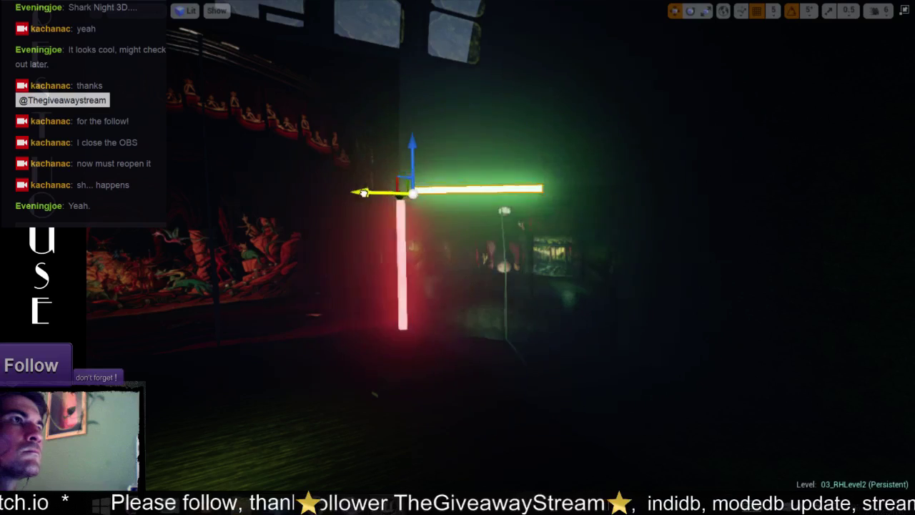
pyautogui.moveTo(445, 161); pyautogui.dragTo(440, 120)
pyautogui.click(438, 236)
pyautogui.moveTo(437, 235); pyautogui.dragTo(632, 158, button='right')
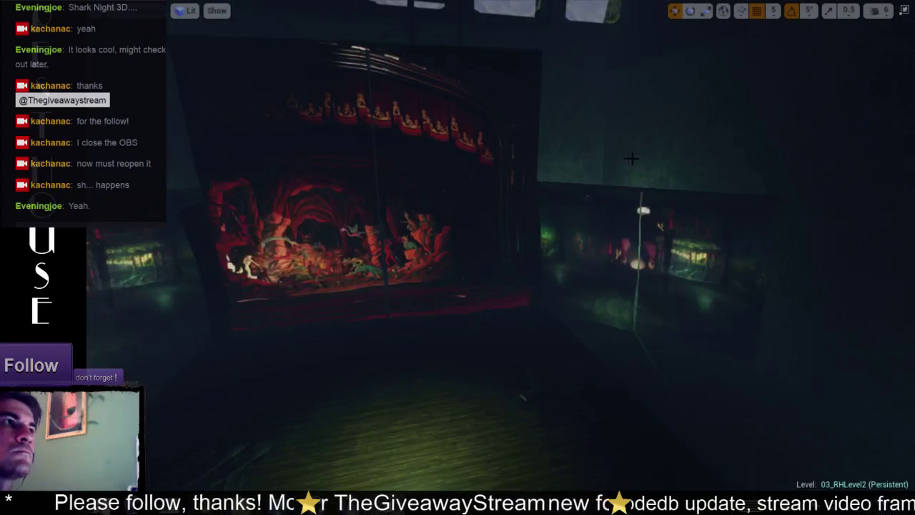
pyautogui.click(648, 141)
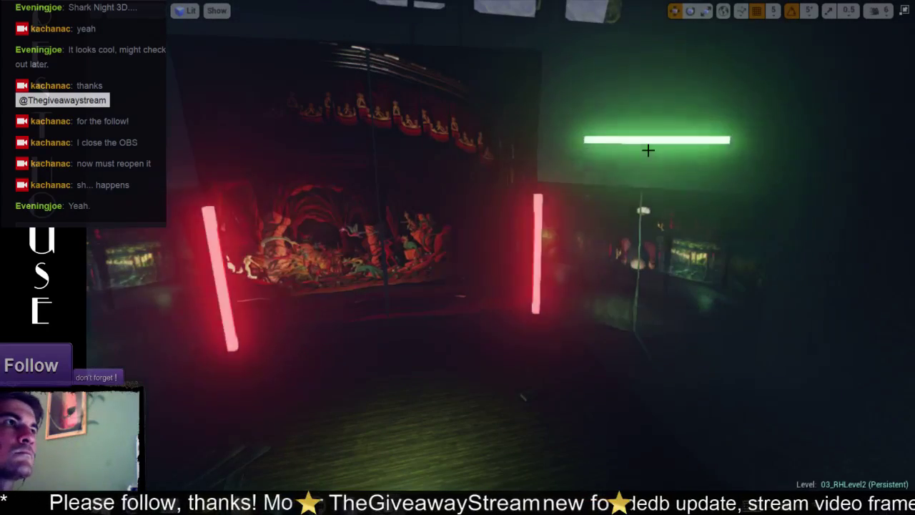
pyautogui.moveTo(587, 91); pyautogui.dragTo(587, 136)
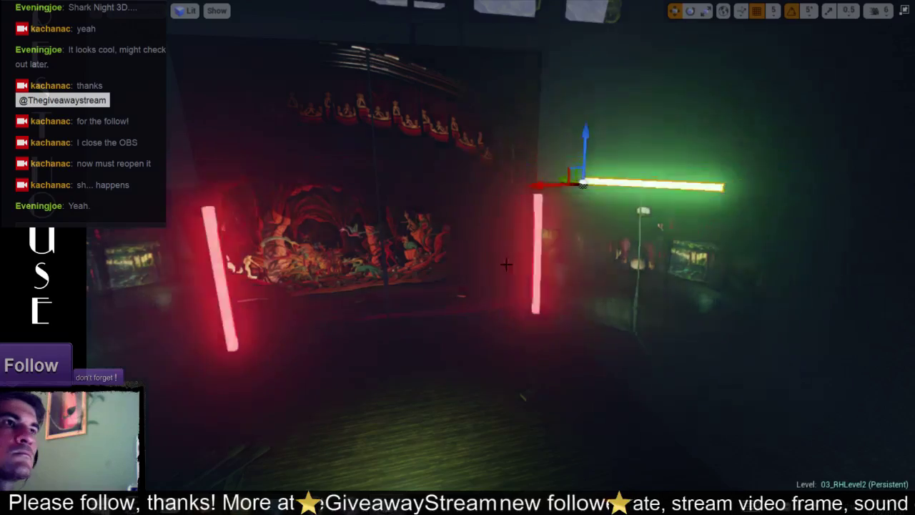
pyautogui.moveTo(588, 135); pyautogui.dragTo(624, 203, button='right')
# Step: Place a copy of the green bar over toward the left wall
pyautogui.keyDown('alt'); pyautogui.moveTo(624, 203); pyautogui.dragTo(115, 197); pyautogui.keyUp('alt')
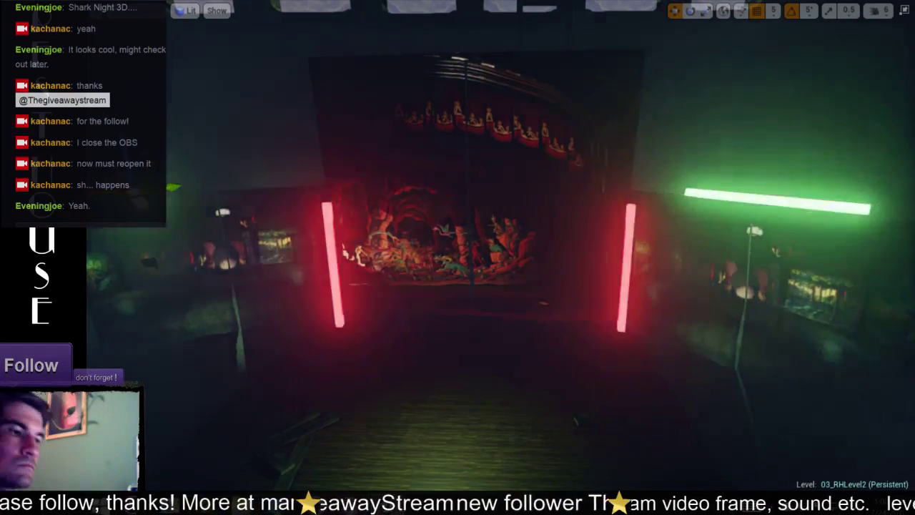
pyautogui.moveTo(173, 187); pyautogui.dragTo(170, 193, button='right')
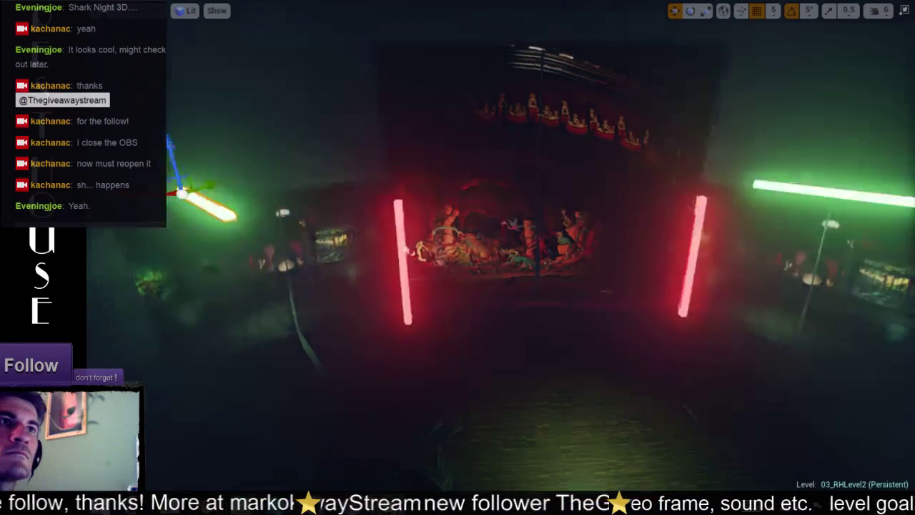
pyautogui.moveTo(458, 257); pyautogui.dragTo(472, 236, button='right')
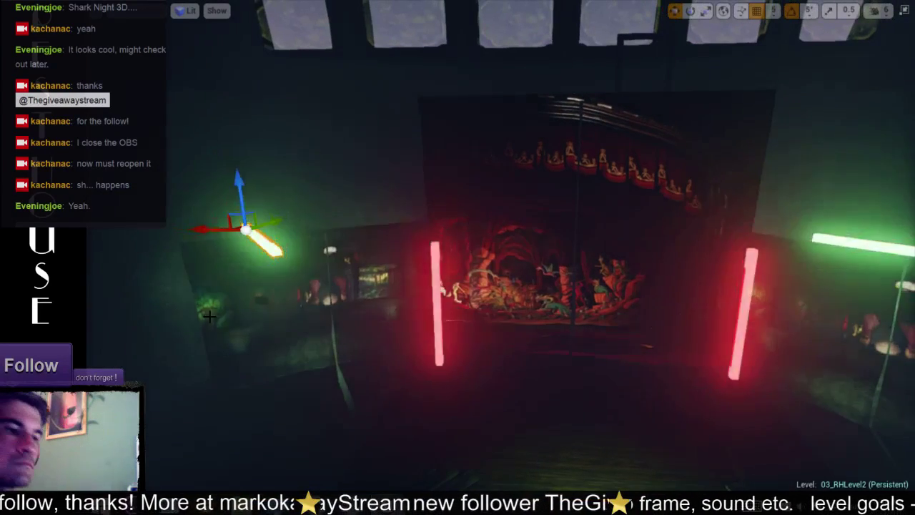
# Step: Tilt the copied green bar about 50 degrees
pyautogui.press('e')
pyautogui.moveTo(212, 246); pyautogui.dragTo(320, 221)
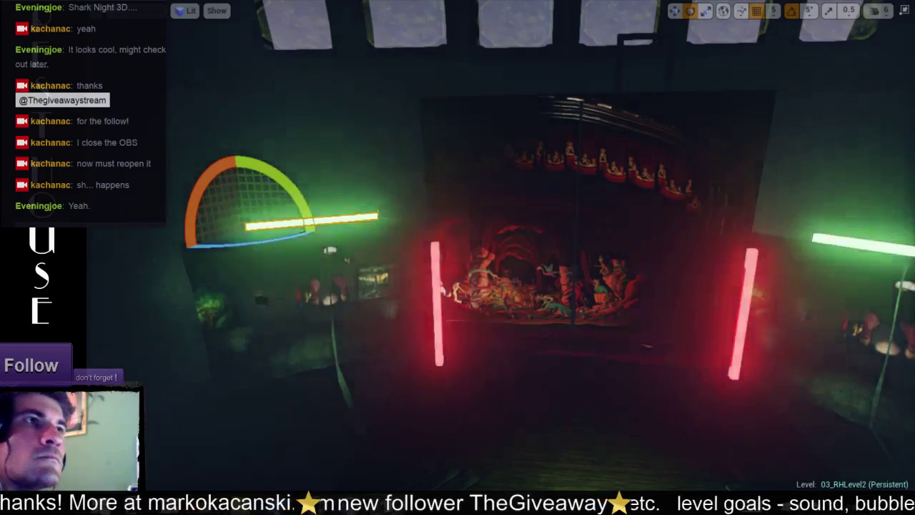
pyautogui.moveTo(265, 284); pyautogui.dragTo(272, 314, button='right')
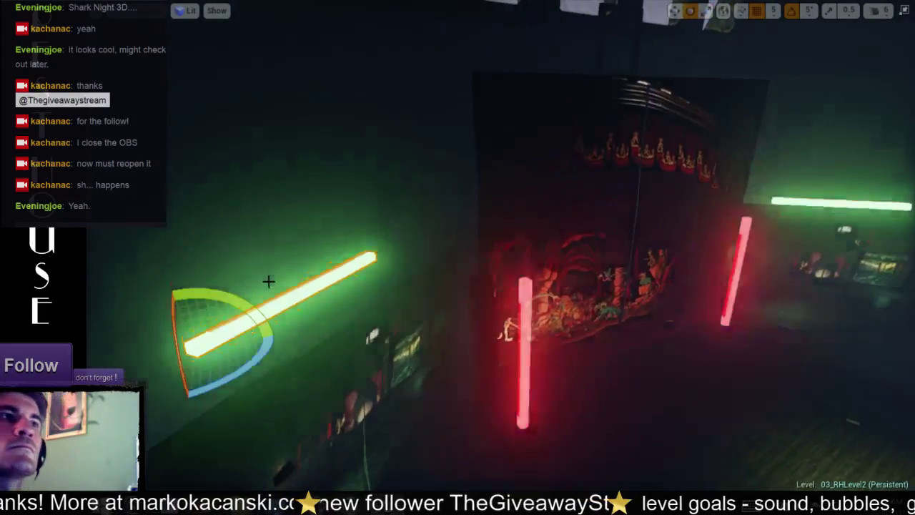
pyautogui.moveTo(267, 280); pyautogui.dragTo(246, 275, button='right')
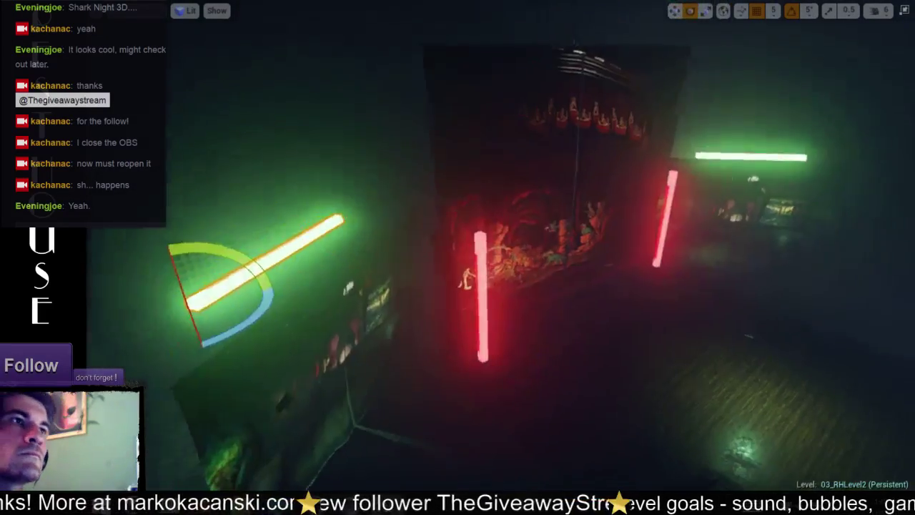
# Step: Slide the copied tube along the left wall and raise it high beside the stage
pyautogui.press('w')
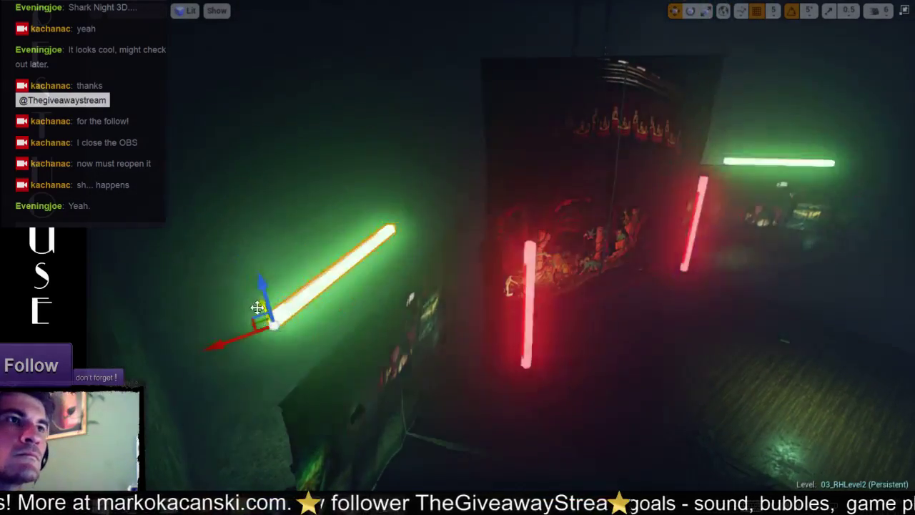
pyautogui.moveTo(261, 315); pyautogui.dragTo(286, 334)
pyautogui.moveTo(286, 334)
pyautogui.mouseDown(button='right')
pyautogui.moveTo(300, 329)
pyautogui.moveTo(170, 219)
pyautogui.mouseUp(button='right')
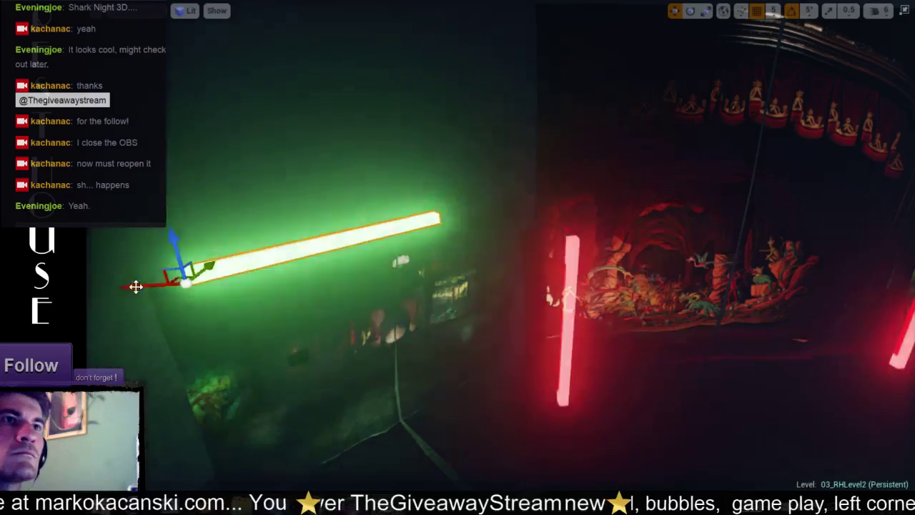
pyautogui.moveTo(135, 286); pyautogui.dragTo(161, 281)
pyautogui.moveTo(202, 232); pyautogui.dragTo(204, 216)
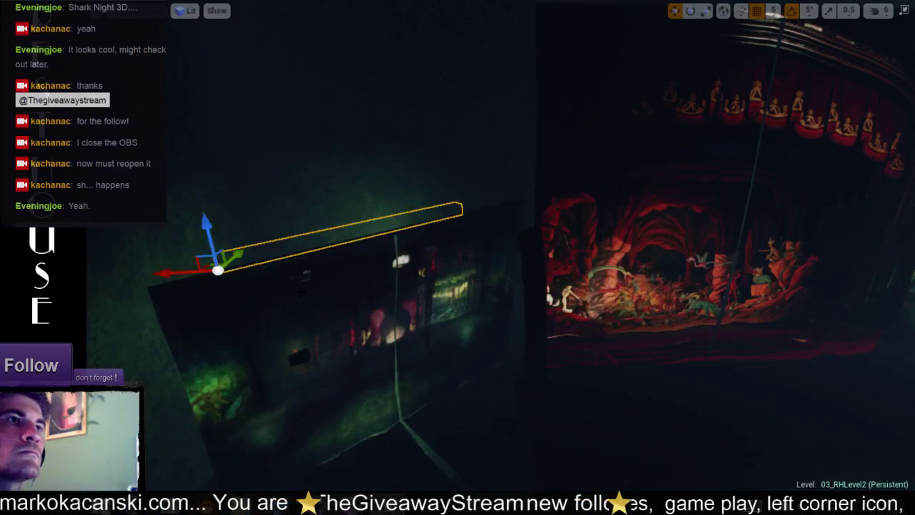
pyautogui.click(413, 186)
pyautogui.moveTo(413, 186); pyautogui.dragTo(431, 239, button='right')
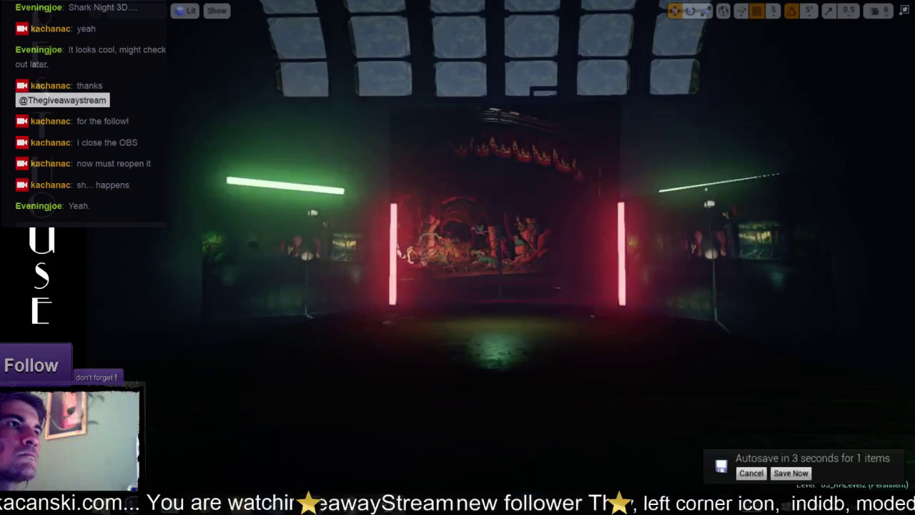
# Step: Fly the camera forward across the stage room
pyautogui.moveTo(492, 348); pyautogui.dragTo(492, 349, button='right')
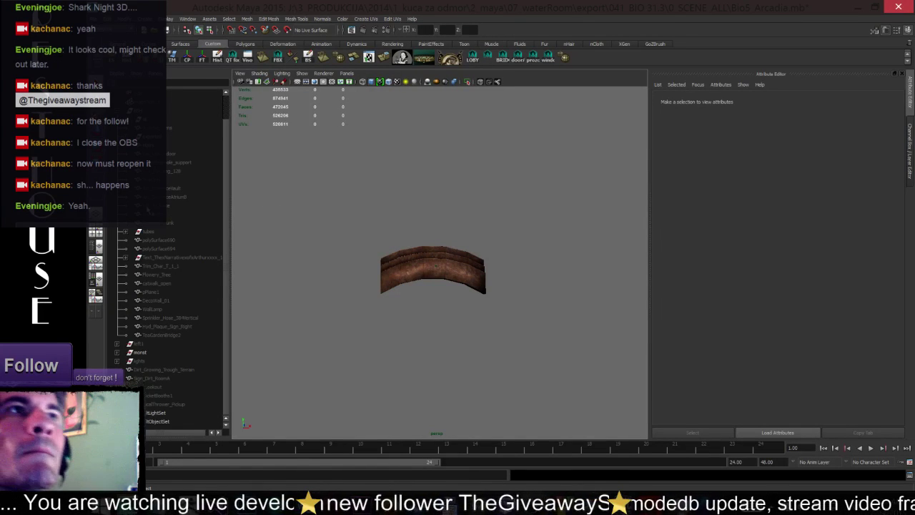
# Step: Select the rake in Maya, switch the viewport to wireframe, and hide the rake
pyautogui.click(195, 205)
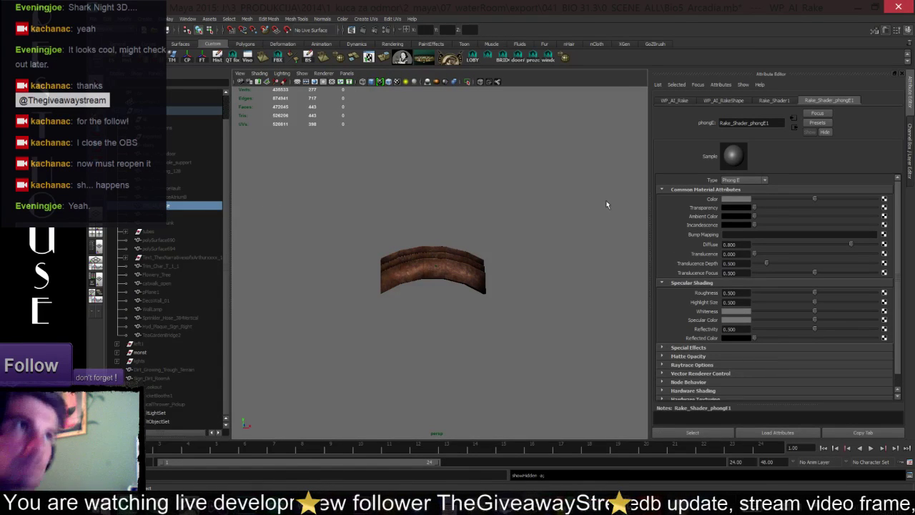
pyautogui.scroll(-5, 492, 245)
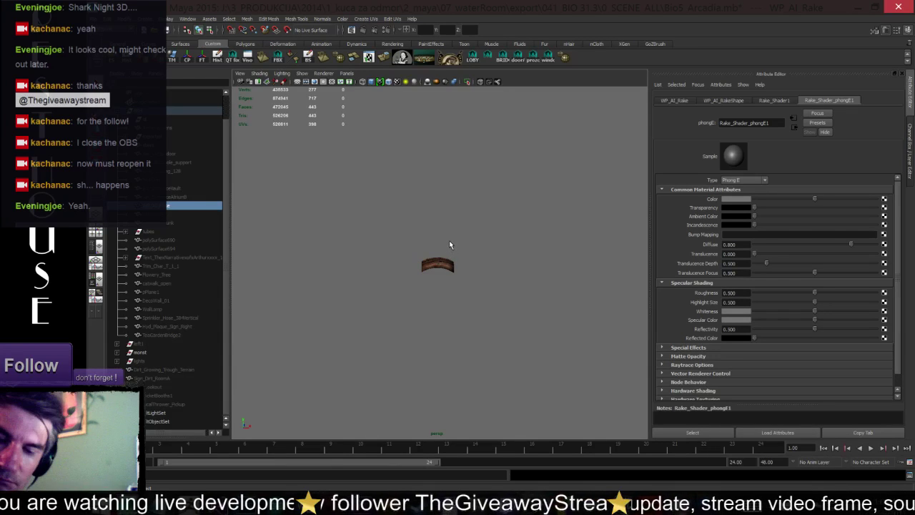
pyautogui.scroll(10, 448, 245)
pyautogui.scroll(-4, 458, 241)
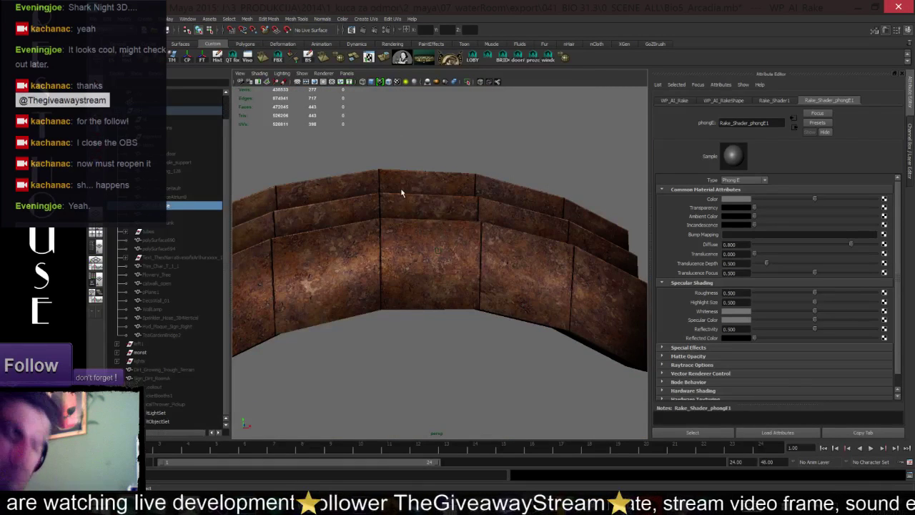
pyautogui.press('4')
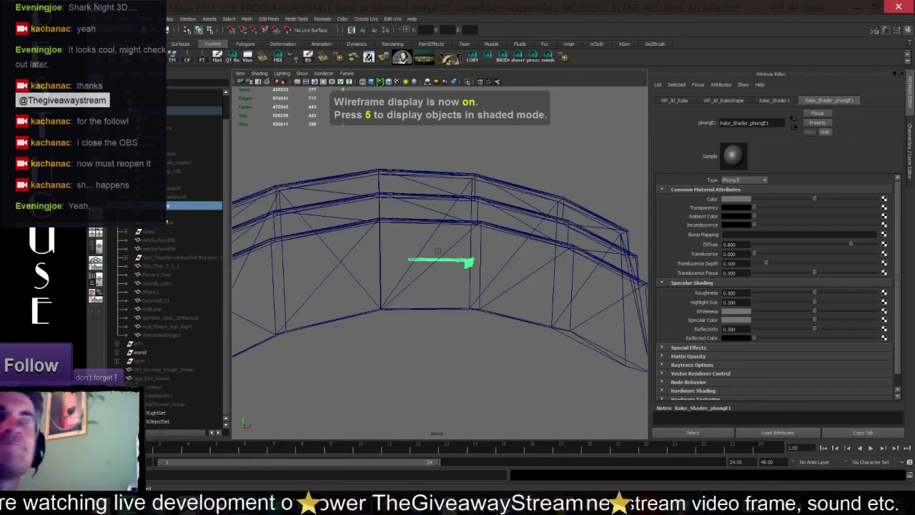
pyautogui.hotkey('ctrl', 'h')
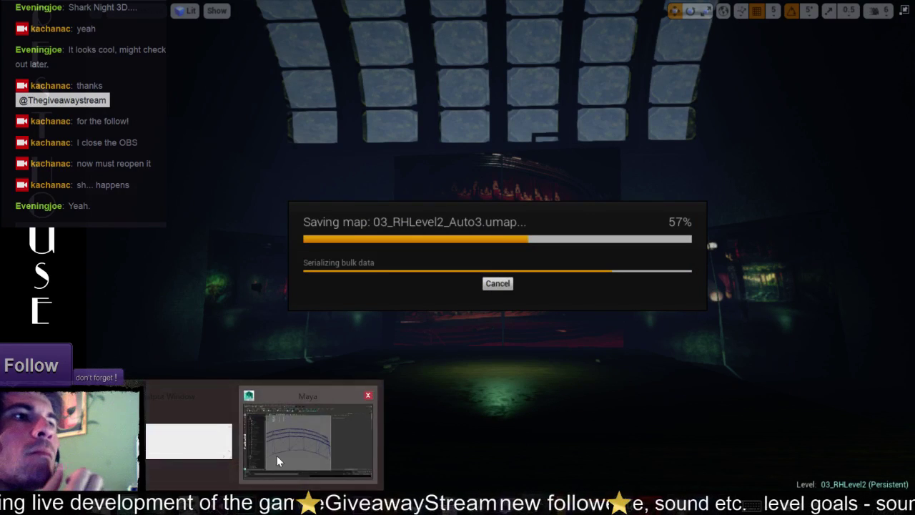
# Step: In Maya, select the narrative text and Flowery_Tree objects and orbit the arch wireframe
pyautogui.click(277, 455)
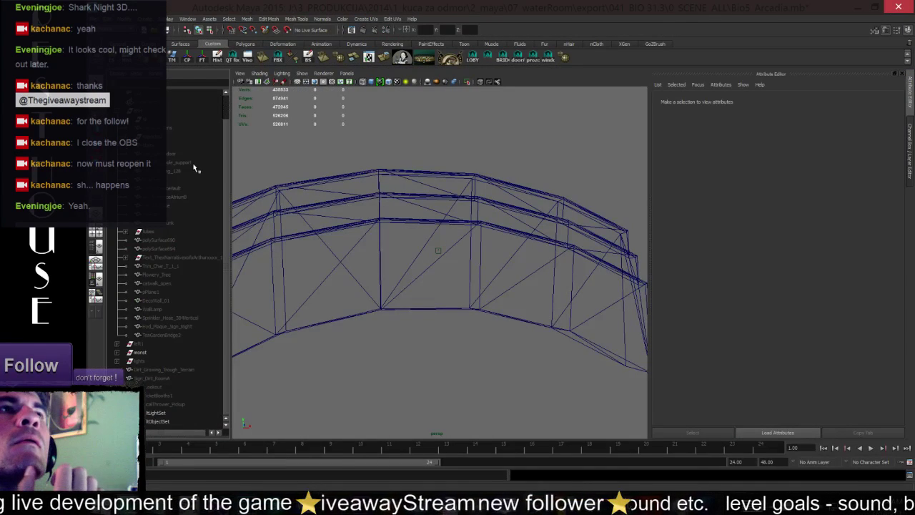
pyautogui.click(158, 258)
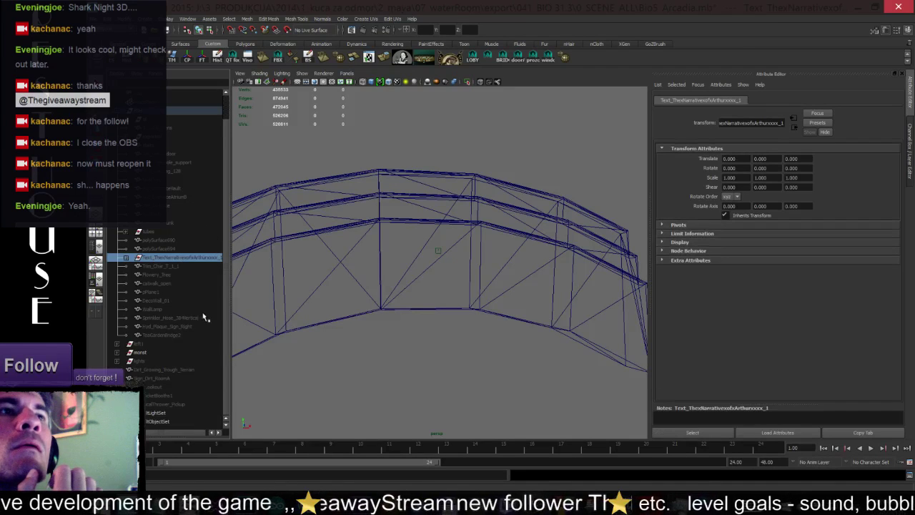
pyautogui.click(157, 275)
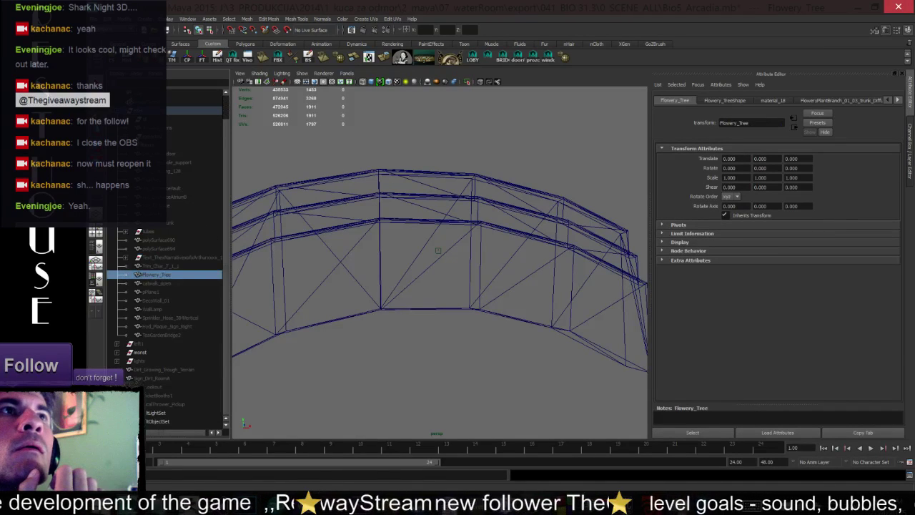
pyautogui.scroll(-5, 177, 265)
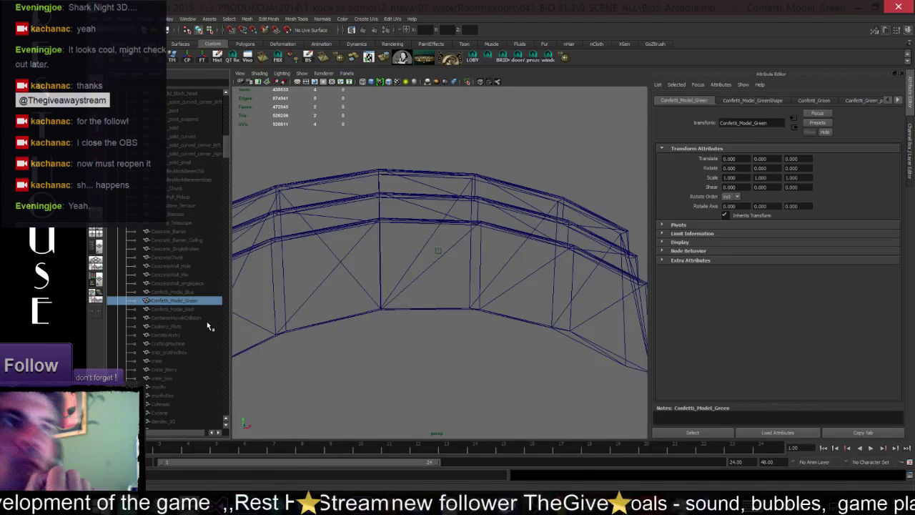
pyautogui.keyDown('alt'); pyautogui.moveTo(468, 244); pyautogui.dragTo(436, 275); pyautogui.keyUp('alt')
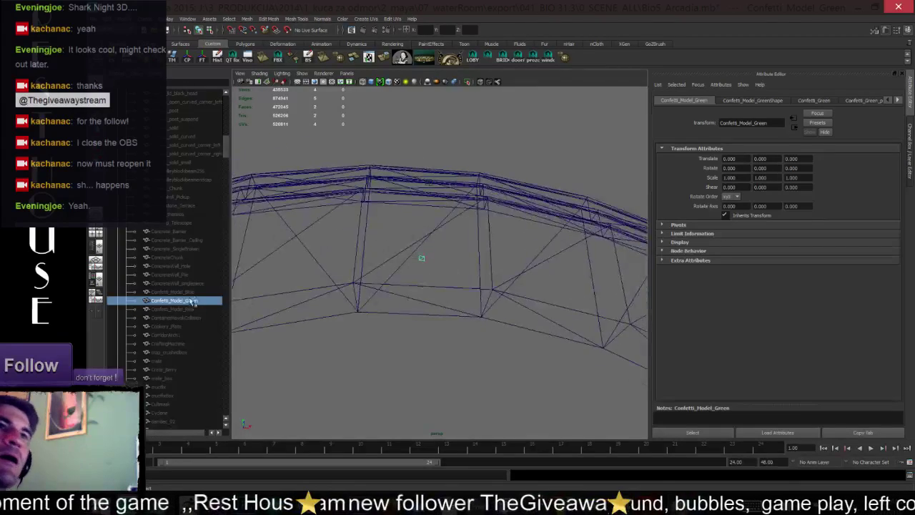
# Step: Hide Confetti_Model_Green, select ConcreteWall_singlepiece, and minimize Maya
pyautogui.hotkey('ctrl', 'h')
pyautogui.click(174, 283)
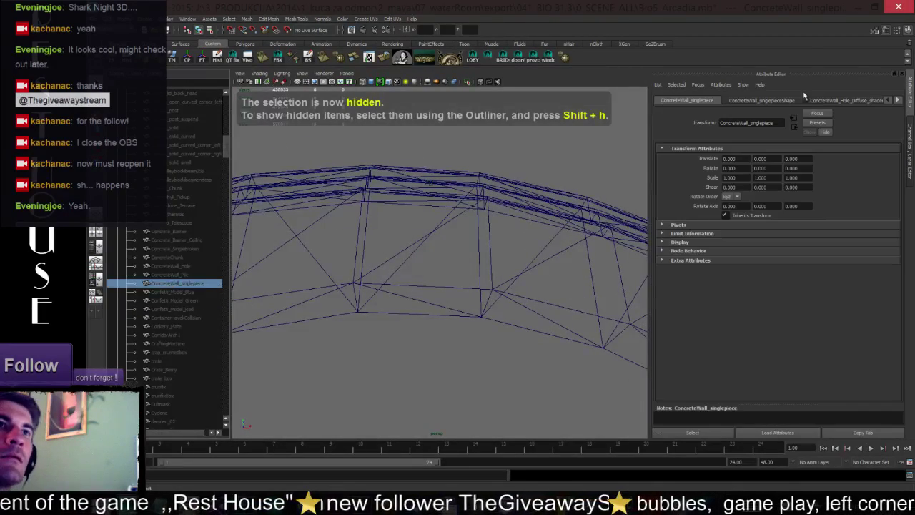
pyautogui.click(860, 7)
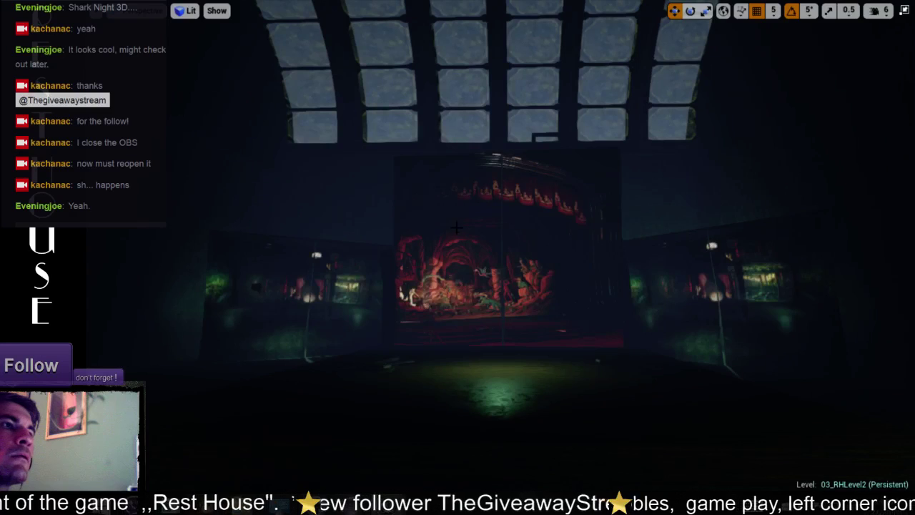
# Step: Duplicate the right green neon tube upward and rotate the copy horizontal
pyautogui.moveTo(456, 227)
pyautogui.mouseDown(button='right')
pyautogui.moveTo(479, 246)
pyautogui.moveTo(440, 237)
pyautogui.mouseUp(button='right')
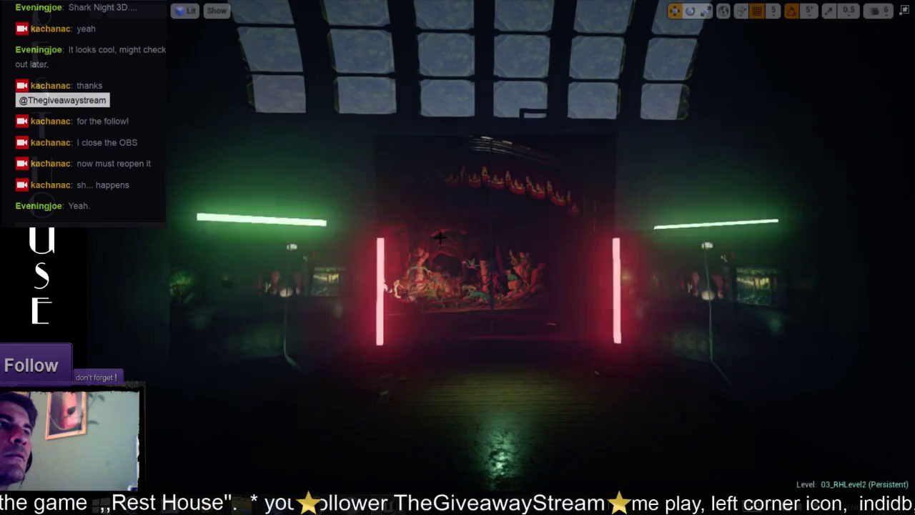
pyautogui.click(715, 224)
pyautogui.moveTo(642, 164)
pyautogui.keyDown('alt'); pyautogui.mouseDown()
pyautogui.moveTo(641, 109)
pyautogui.moveTo(411, 130)
pyautogui.mouseUp(); pyautogui.keyUp('alt')
pyautogui.press('e')
pyautogui.moveTo(464, 76)
pyautogui.mouseDown()
pyautogui.moveTo(501, 125)
pyautogui.moveTo(487, 125)
pyautogui.mouseUp()
# Step: Lower the new tube and centre it above the stage, then restore the editor layout
pyautogui.press('w')
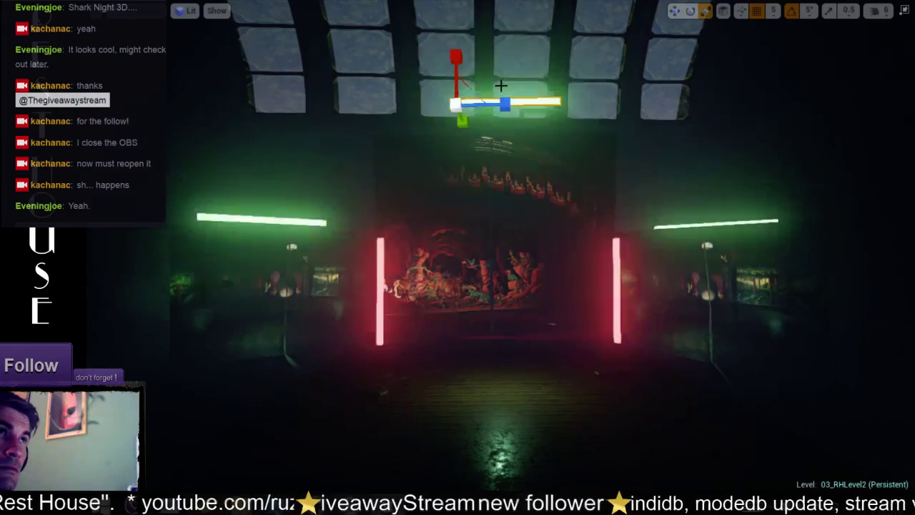
pyautogui.moveTo(459, 61); pyautogui.dragTo(459, 87)
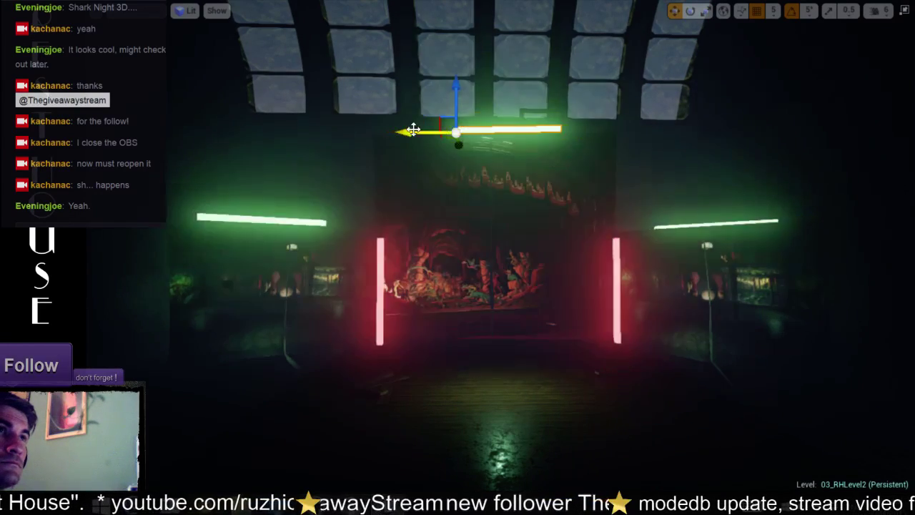
pyautogui.moveTo(421, 131); pyautogui.dragTo(400, 131)
pyautogui.click(488, 276)
pyautogui.moveTo(489, 276); pyautogui.dragTo(577, 352, button='right')
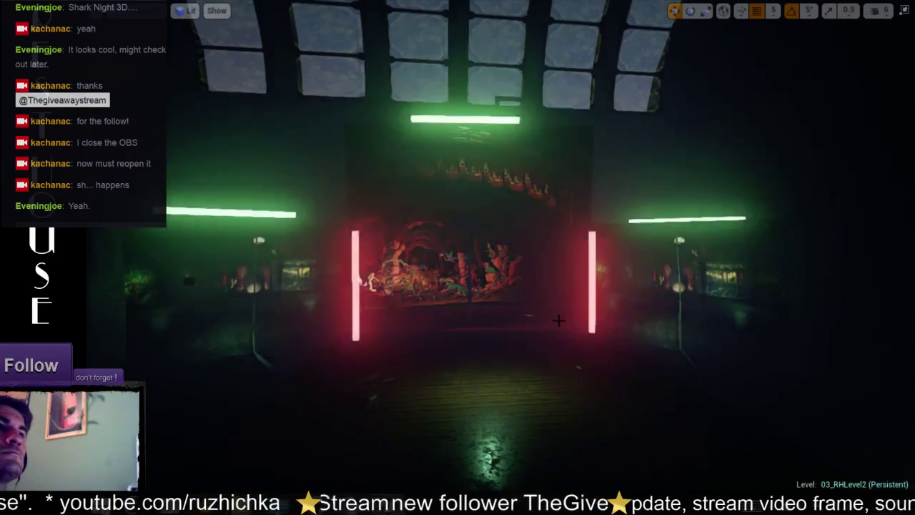
pyautogui.press('F11')
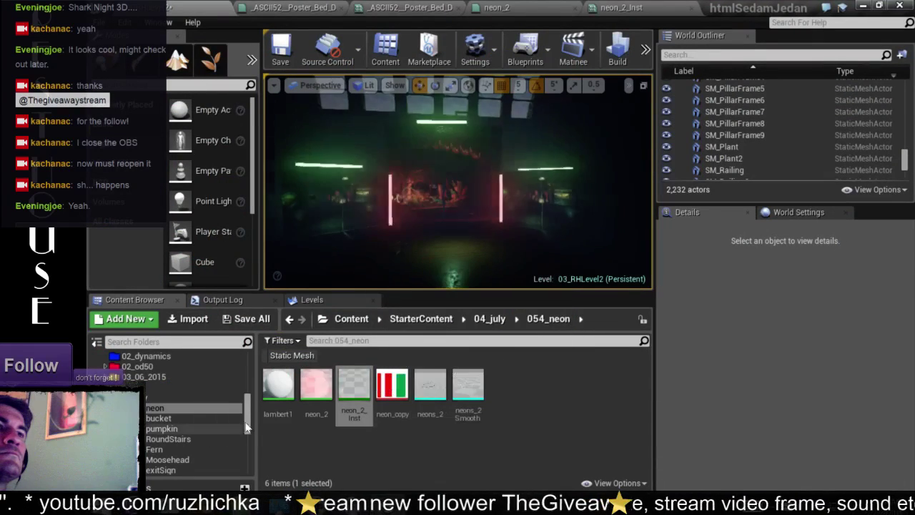
# Step: Open the neon_2 material and bring its color node into view in the graph
pyautogui.doubleClick(319, 389)
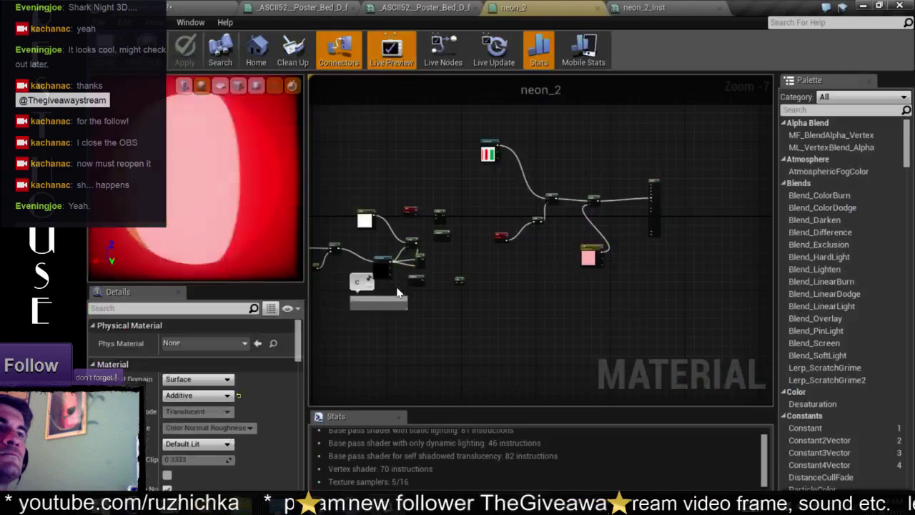
pyautogui.scroll(3, 606, 276)
pyautogui.scroll(2, 606, 277)
pyautogui.moveTo(605, 276); pyautogui.dragTo(538, 332, button='right')
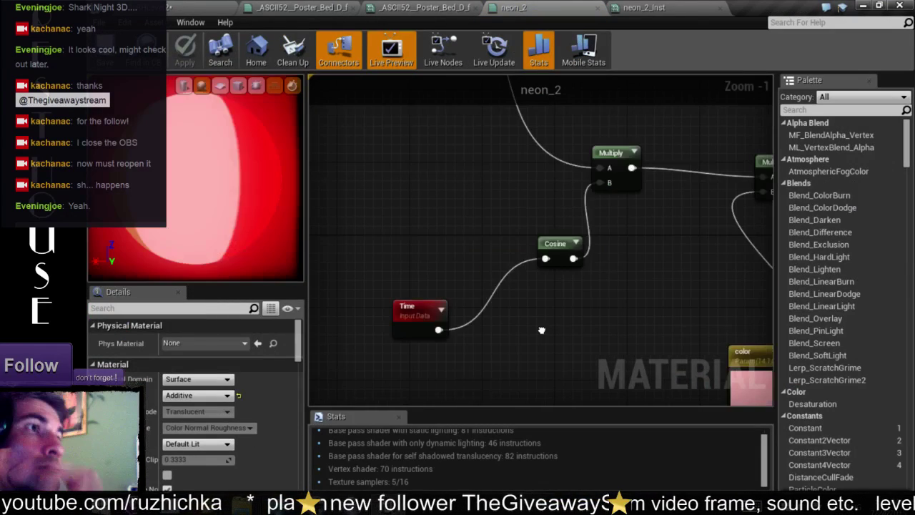
# Step: Inspect the Time and Cosine nodes' settings, then switch to the neon_2_Inst instance
pyautogui.click(419, 309)
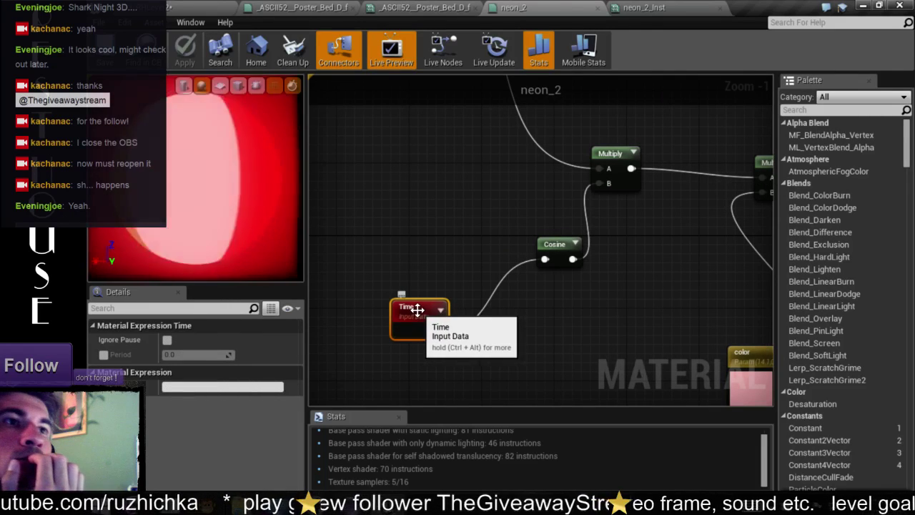
pyautogui.scroll(-2, 520, 317)
pyautogui.scroll(-3, 525, 308)
pyautogui.scroll(1, 525, 307)
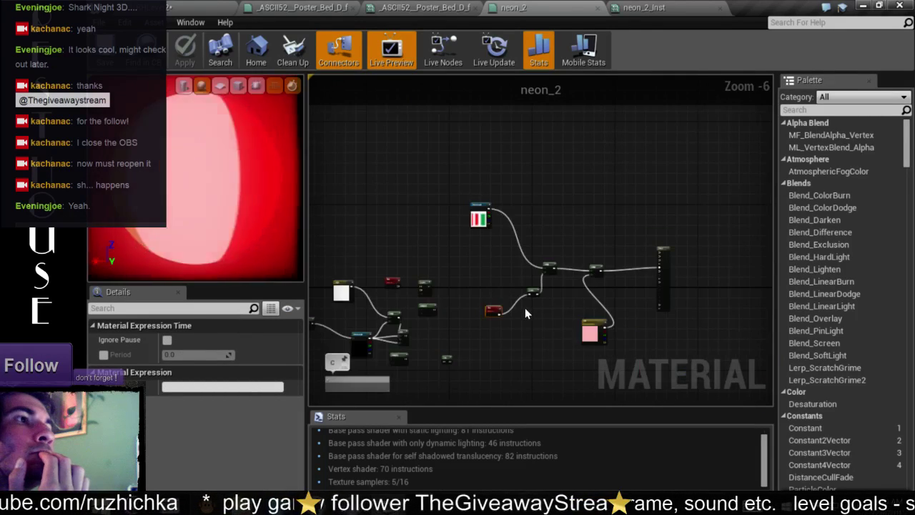
pyautogui.scroll(2, 543, 292)
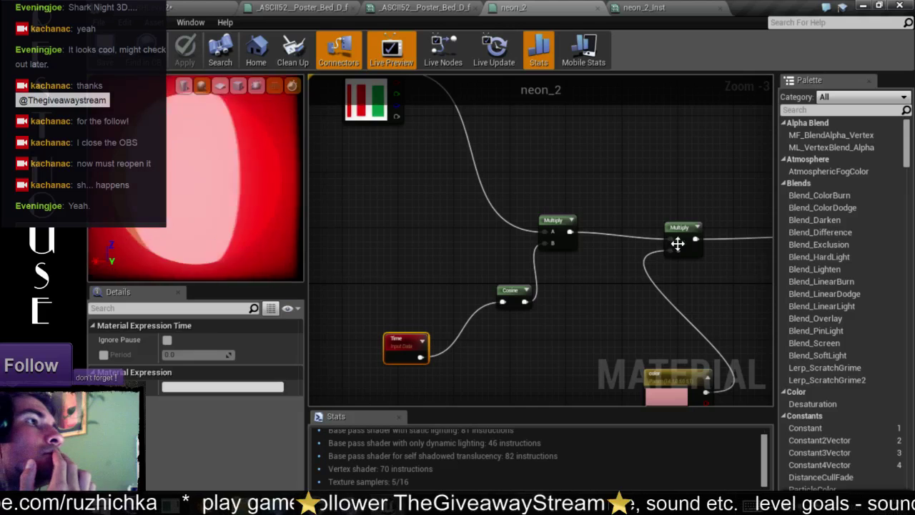
pyautogui.click(510, 294)
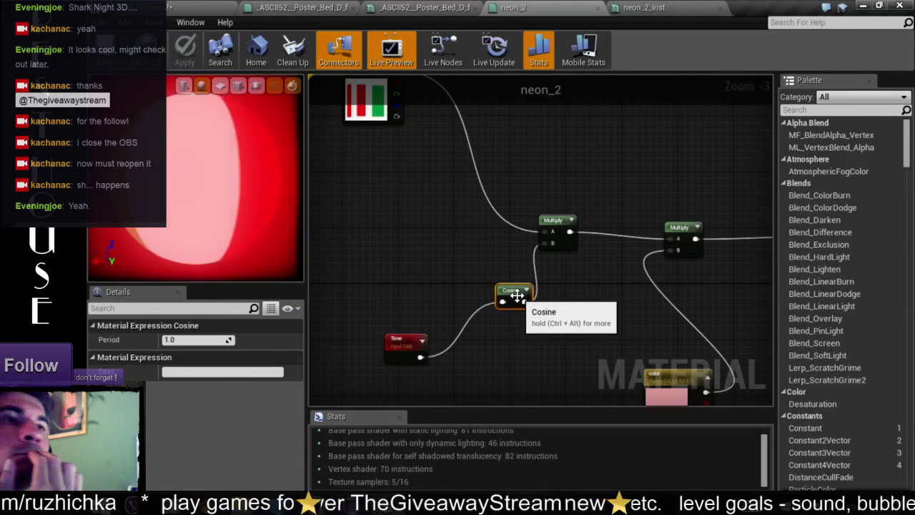
pyautogui.rightClick(518, 294)
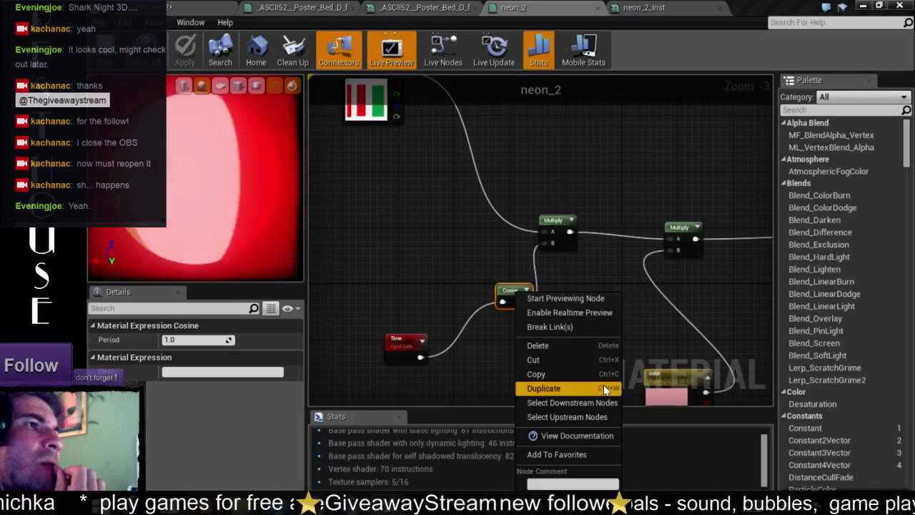
pyautogui.click(636, 9)
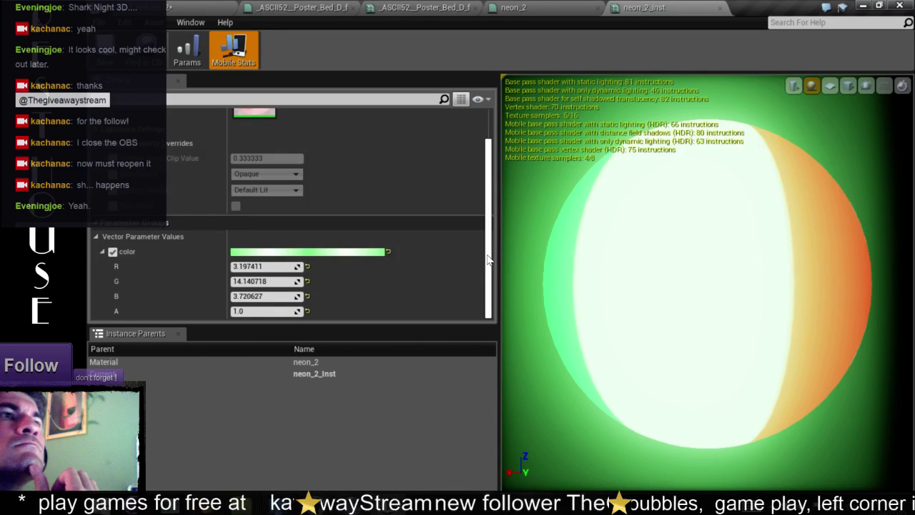
# Step: Expand and review the Lightmass Settings section, then return to the neon_2 graph
pyautogui.moveTo(489, 259); pyautogui.dragTo(488, 213)
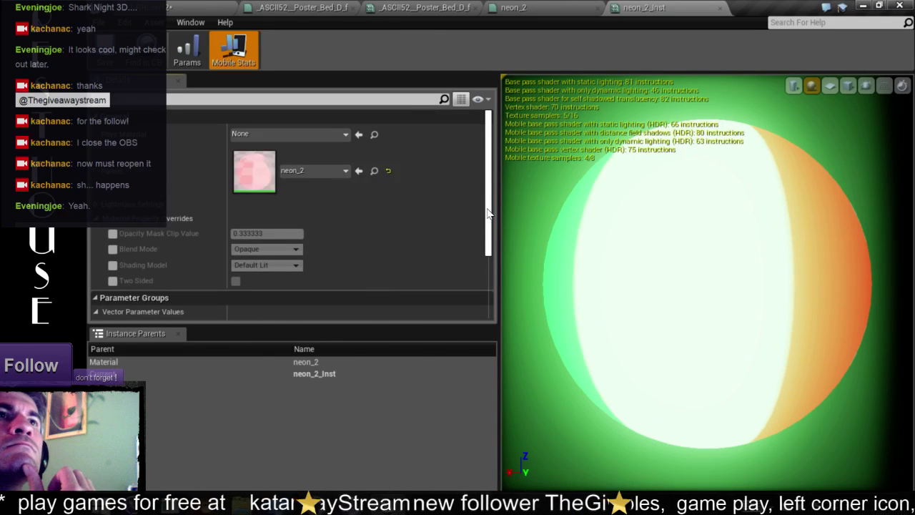
pyautogui.click(127, 200)
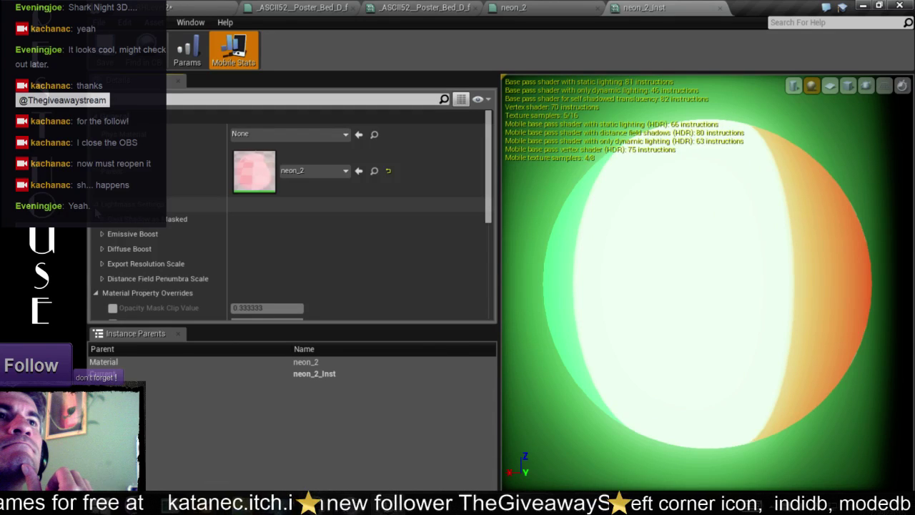
pyautogui.scroll(-3, 174, 233)
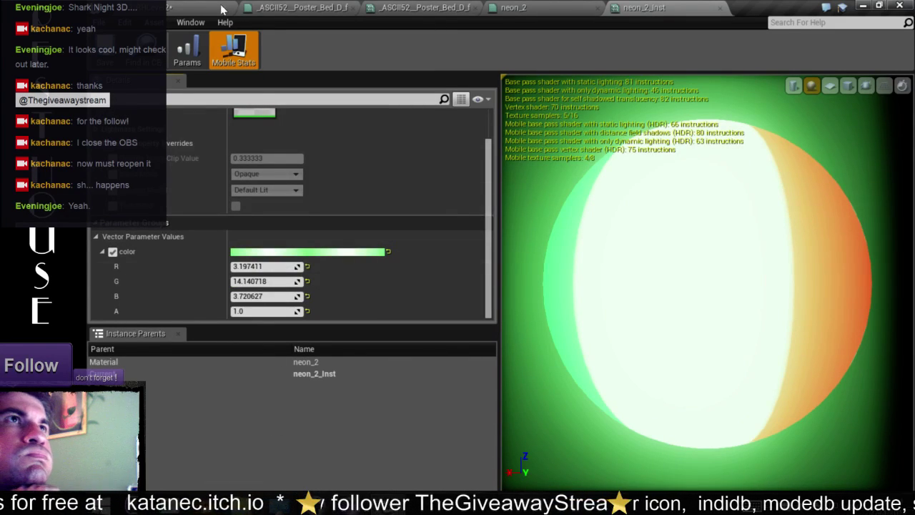
pyautogui.click(547, 8)
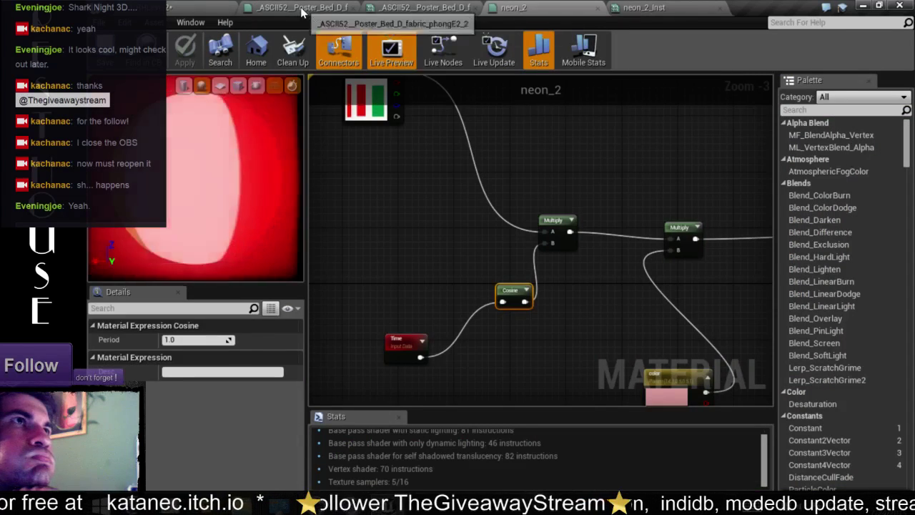
# Step: Close the poster-bed fabric material and its material instance editors
pyautogui.click(308, 9)
pyautogui.click(351, 8)
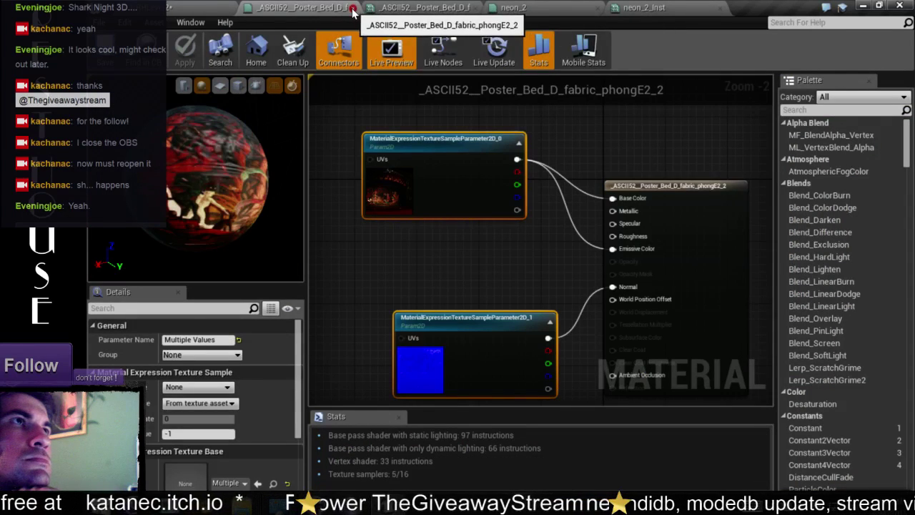
pyautogui.click(293, 7)
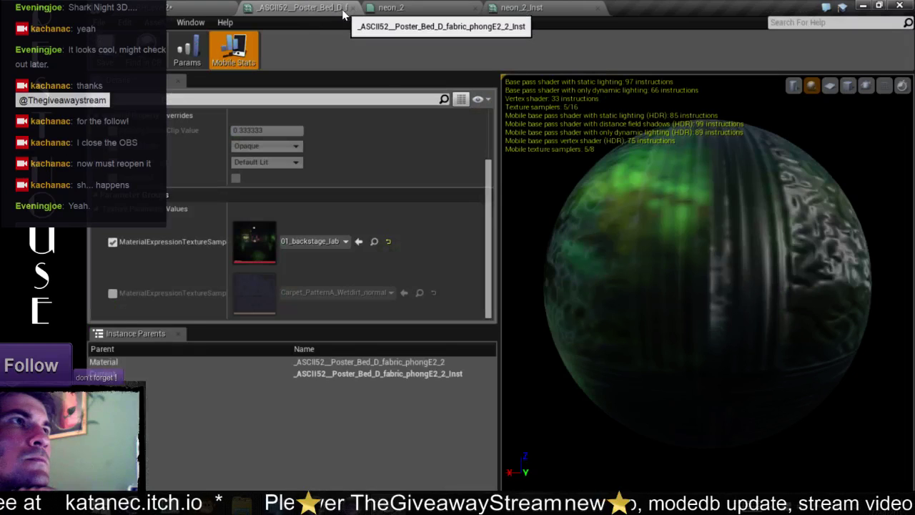
pyautogui.click(360, 10)
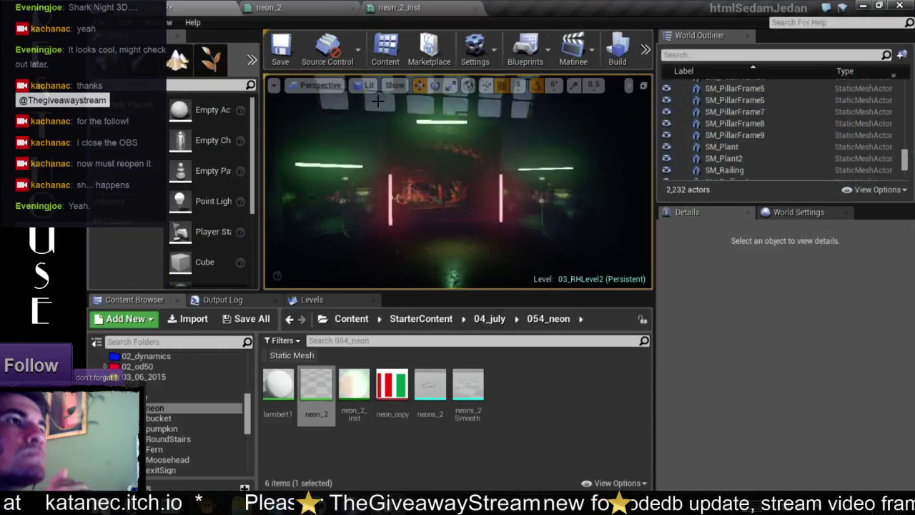
# Step: Reopen neon_2_Inst, check the neon_2 graph, and return to the main level view
pyautogui.doubleClick(369, 391)
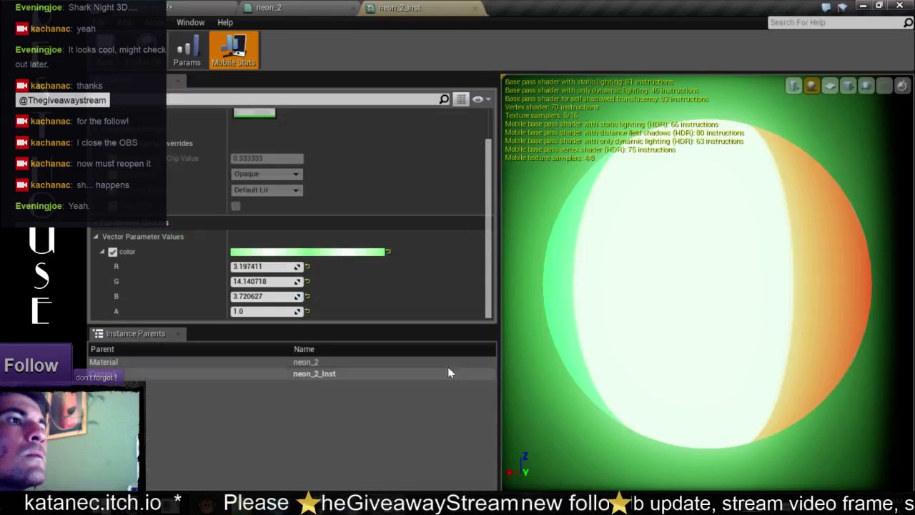
pyautogui.click(293, 8)
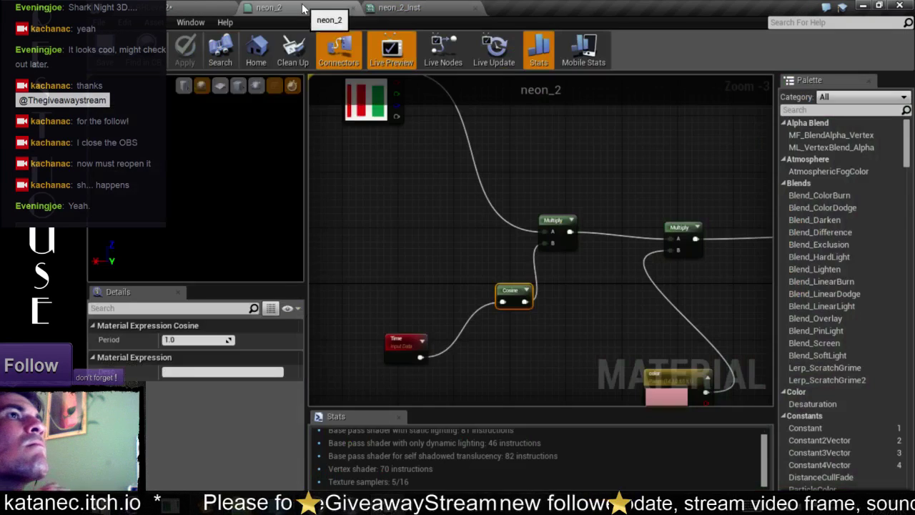
pyautogui.click(198, 10)
# Step: Duplicate the neon_2 material and name the copy neon_3
pyautogui.rightClick(316, 386)
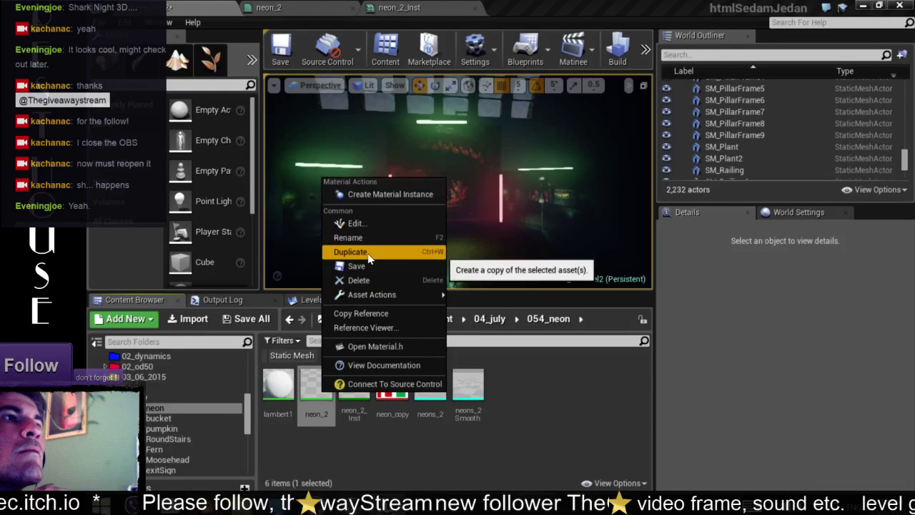
pyautogui.click(422, 252)
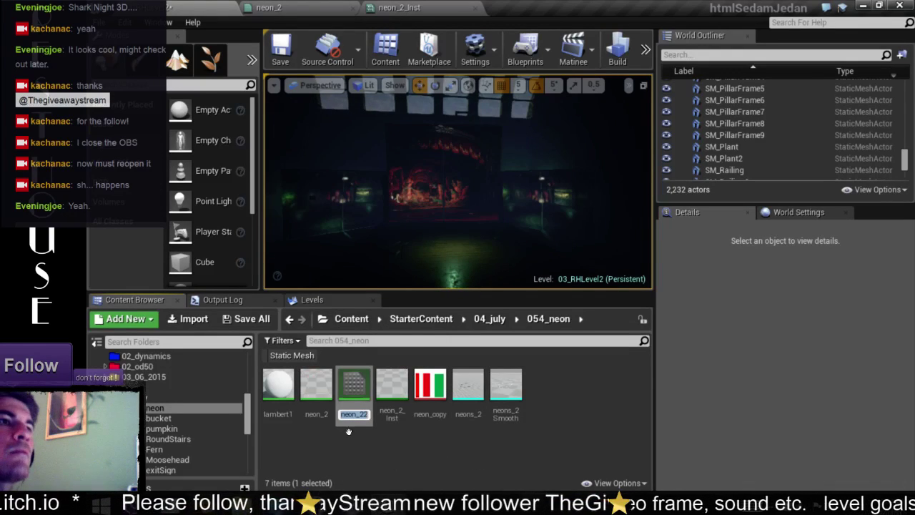
pyautogui.press('BackSpace')
pyautogui.press('BackSpace')
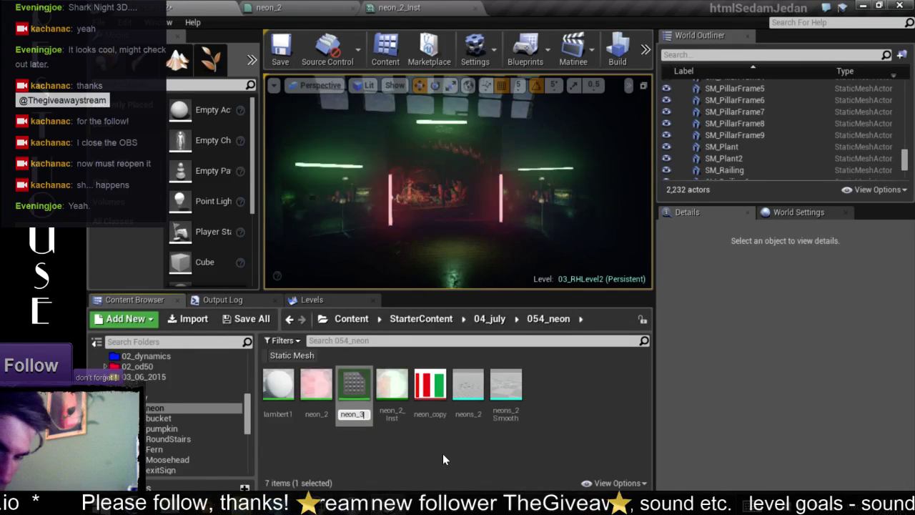
pyautogui.write('3')
pyautogui.press('Return')
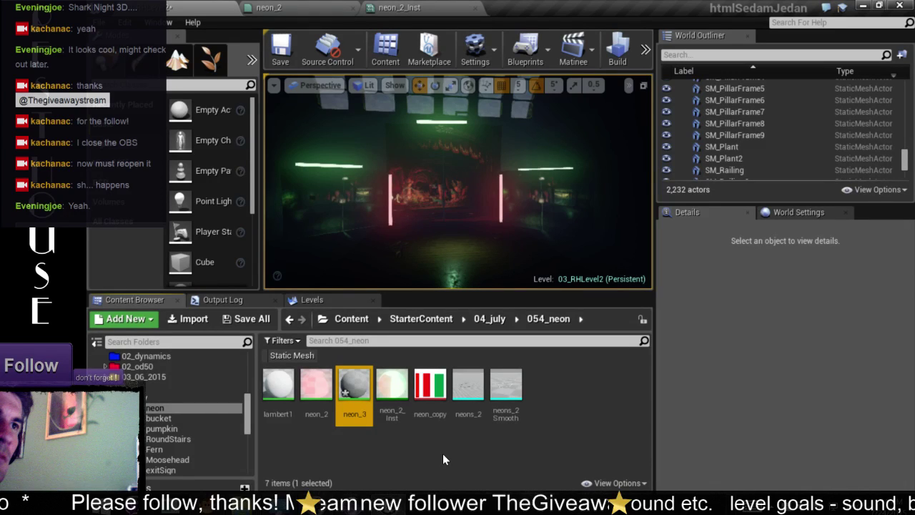
# Step: Set neon_3's color parameter to pinkish purple (R 11.48, G 6.10, B 14.14)
pyautogui.press('Return')
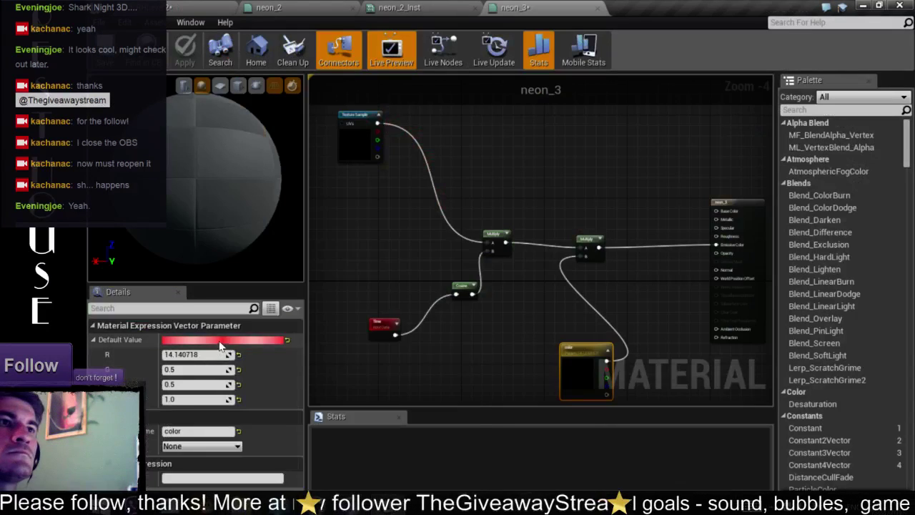
pyautogui.click(232, 341)
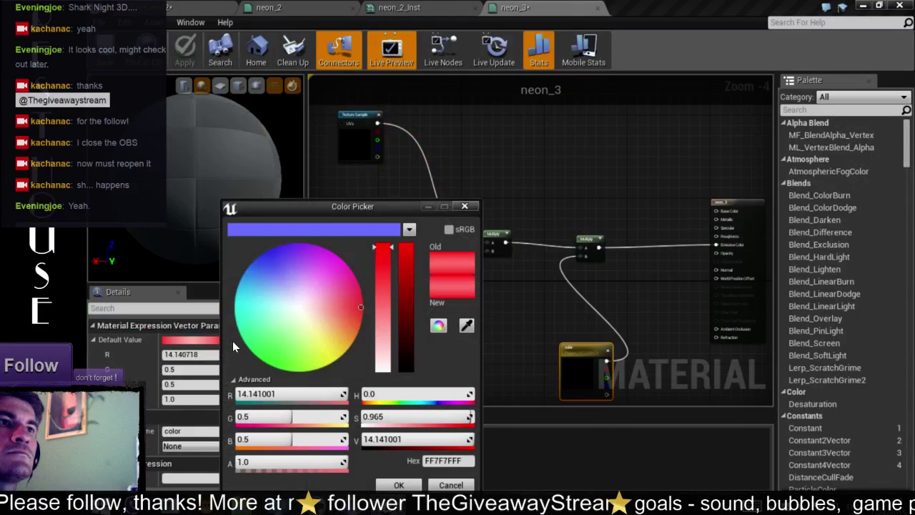
pyautogui.click(304, 278)
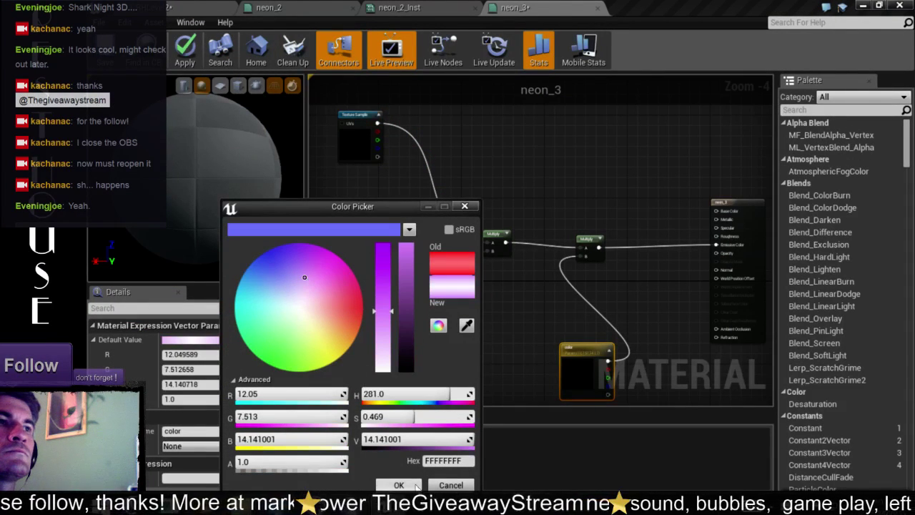
pyautogui.click(303, 272)
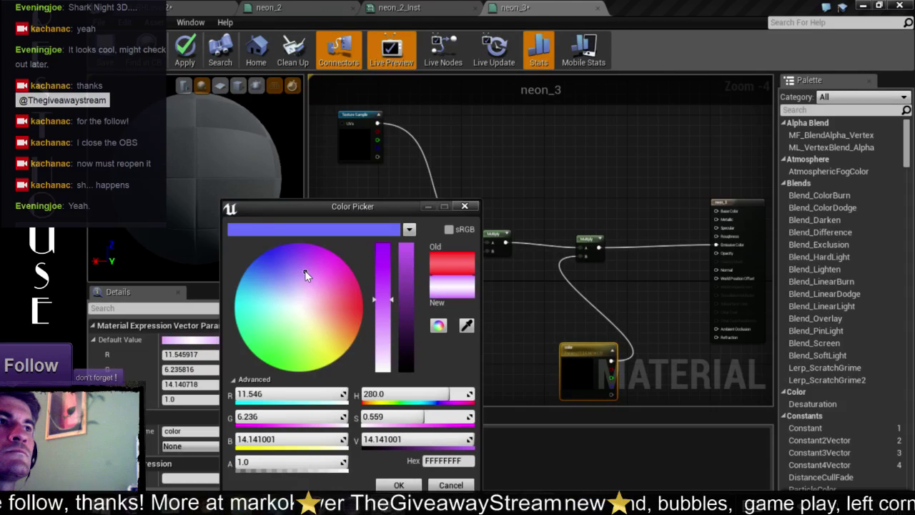
pyautogui.click(305, 272)
pyautogui.click(205, 87)
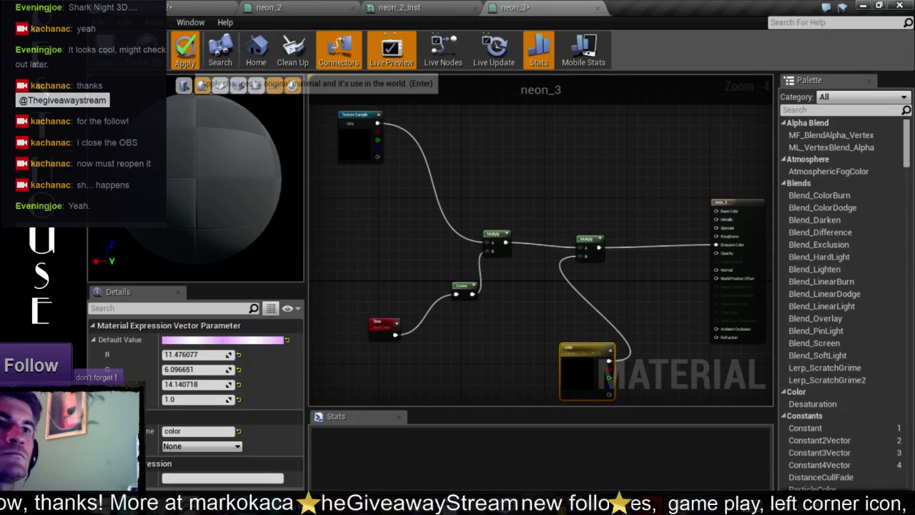
pyautogui.click(333, 434)
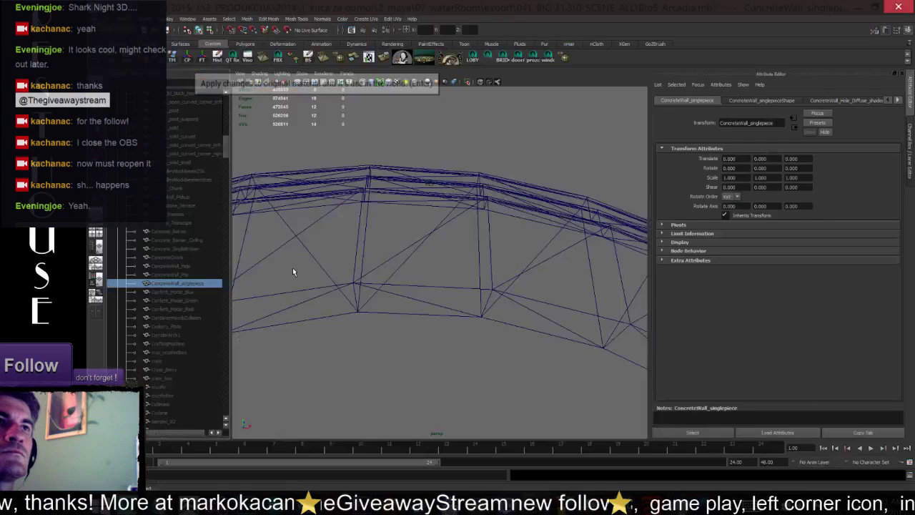
# Step: Select Concrete_Barrier_Ceiling, frame and orbit the scene, and switch to textured shading
pyautogui.click(178, 241)
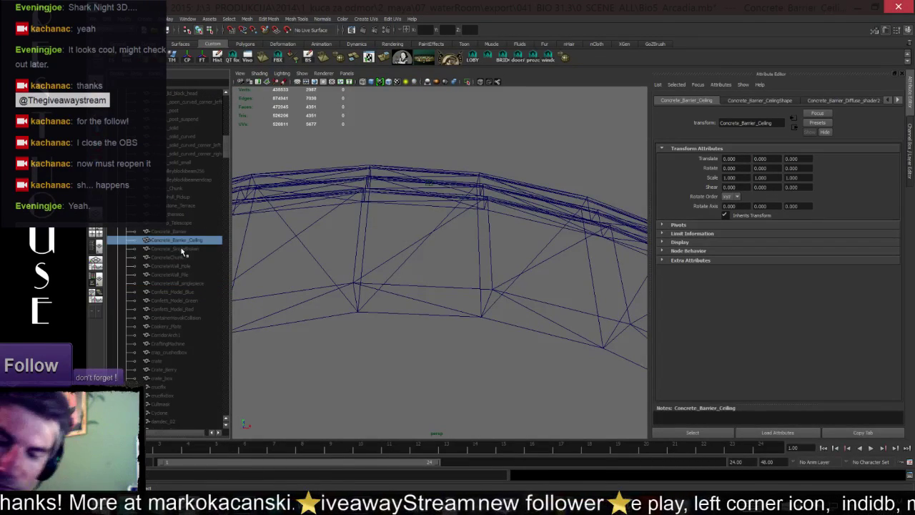
pyautogui.press('a')
pyautogui.keyDown('alt'); pyautogui.moveTo(400, 143); pyautogui.dragTo(422, 139); pyautogui.keyUp('alt')
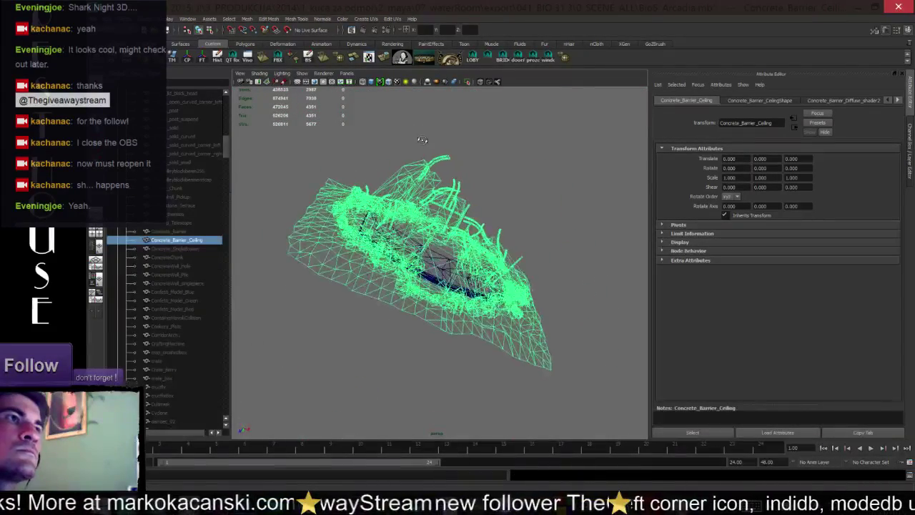
pyautogui.hotkey('ctrl', 'h')
pyautogui.click(182, 246)
pyautogui.click(179, 240)
pyautogui.hotkey('shift', 'h')
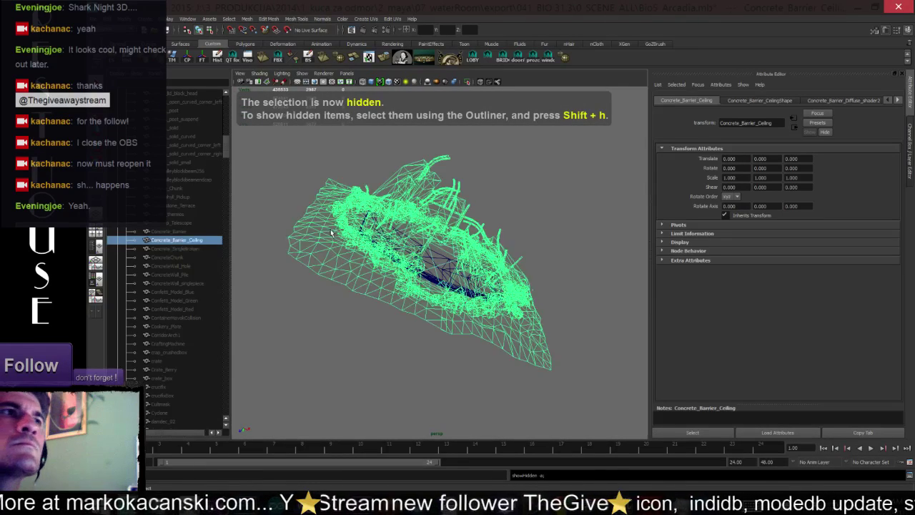
pyautogui.moveTo(412, 267)
pyautogui.keyDown('alt'); pyautogui.mouseDown()
pyautogui.moveTo(539, 300)
pyautogui.moveTo(486, 243)
pyautogui.moveTo(364, 290)
pyautogui.mouseUp(); pyautogui.keyUp('alt')
pyautogui.press('6')
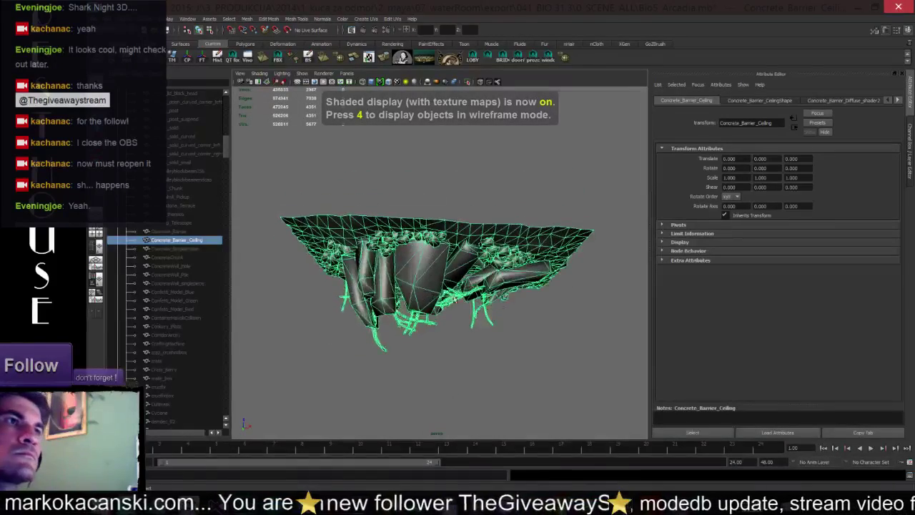
# Step: Hide Concrete_Barrier_Ceiling, Concrete_SingleBroken and Drain, then minimize Maya to return to Unreal
pyautogui.hotkey('ctrl', 'h')
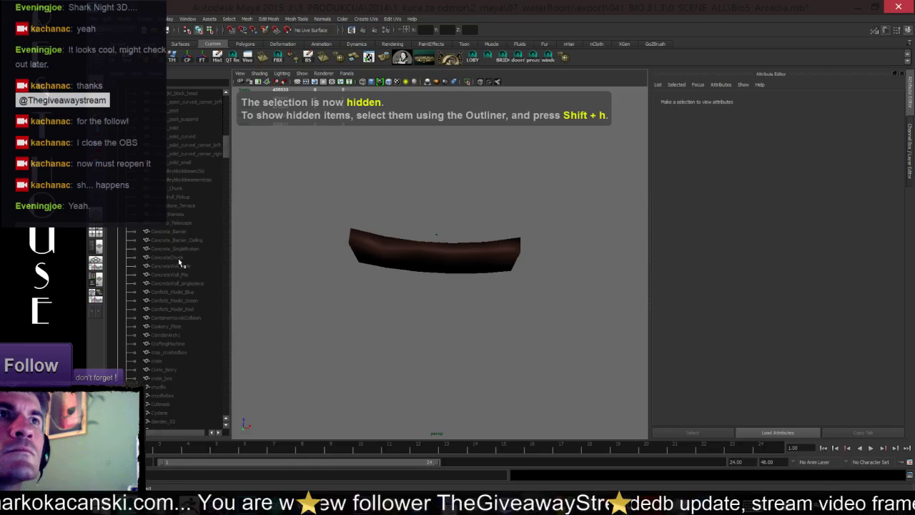
pyautogui.click(179, 248)
pyautogui.hotkey('ctrl', 'h')
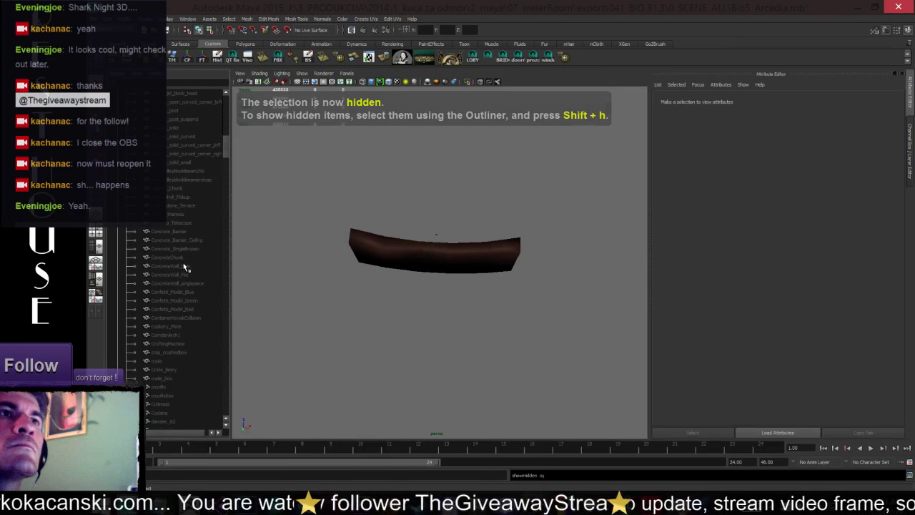
pyautogui.scroll(-10, 172, 368)
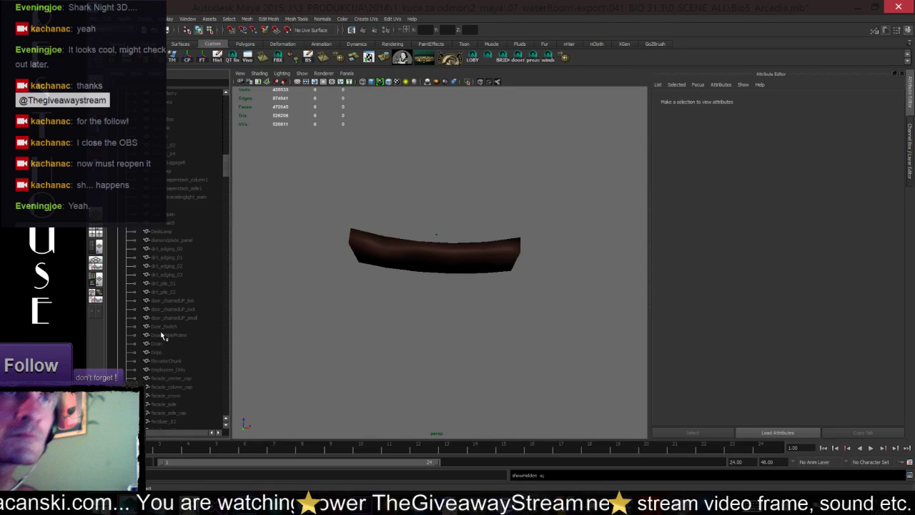
pyautogui.click(155, 344)
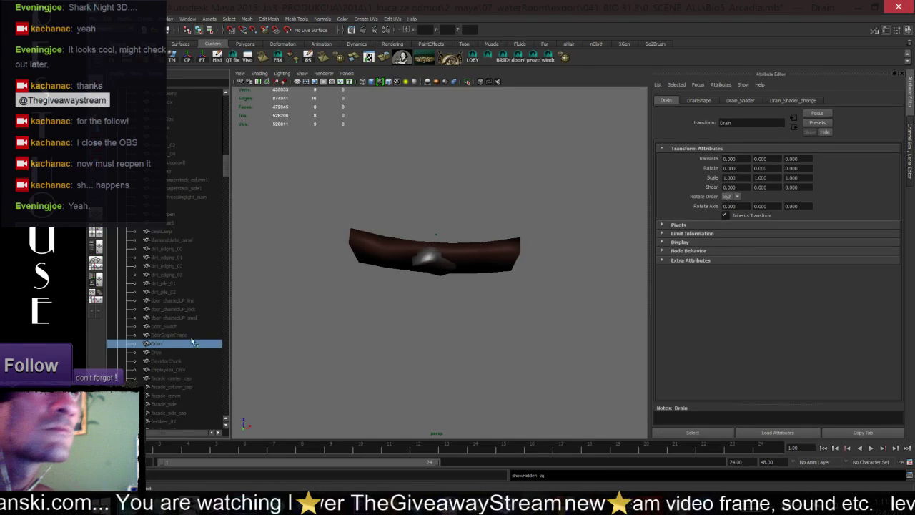
pyautogui.hotkey('ctrl', 'h')
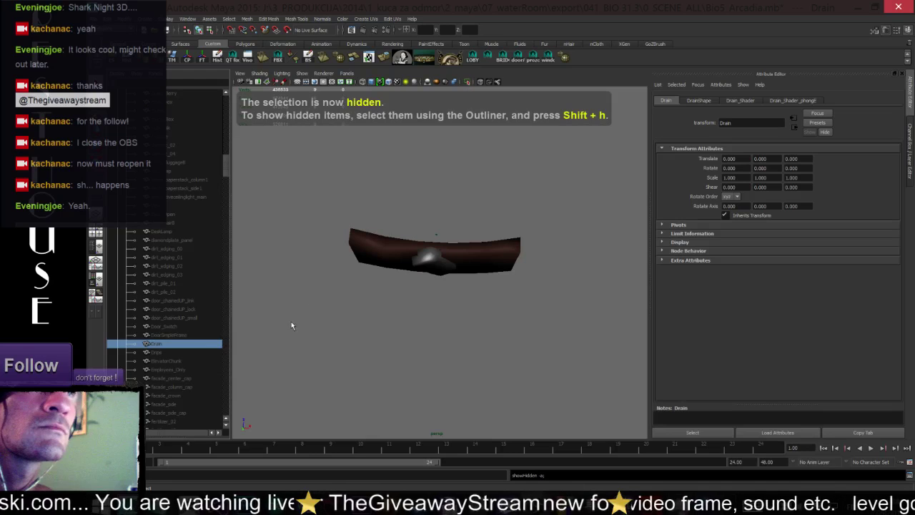
pyautogui.click(417, 272)
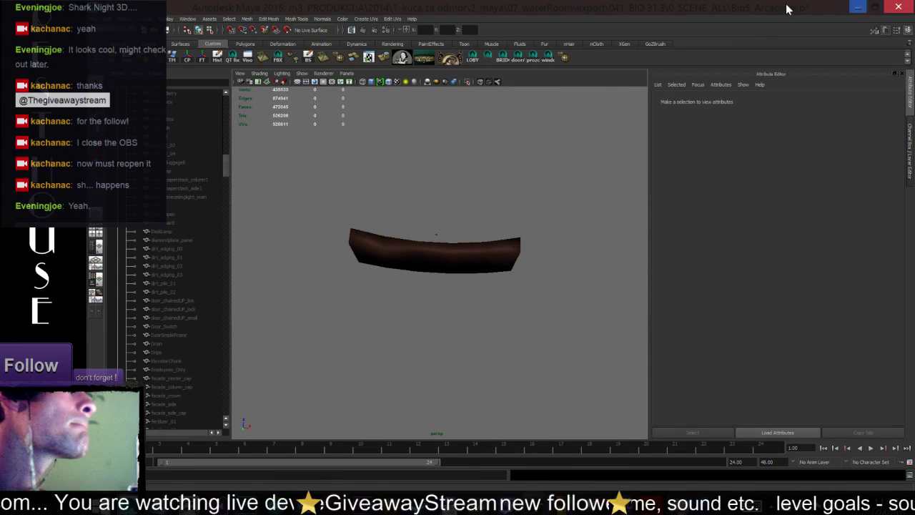
pyautogui.click(858, 6)
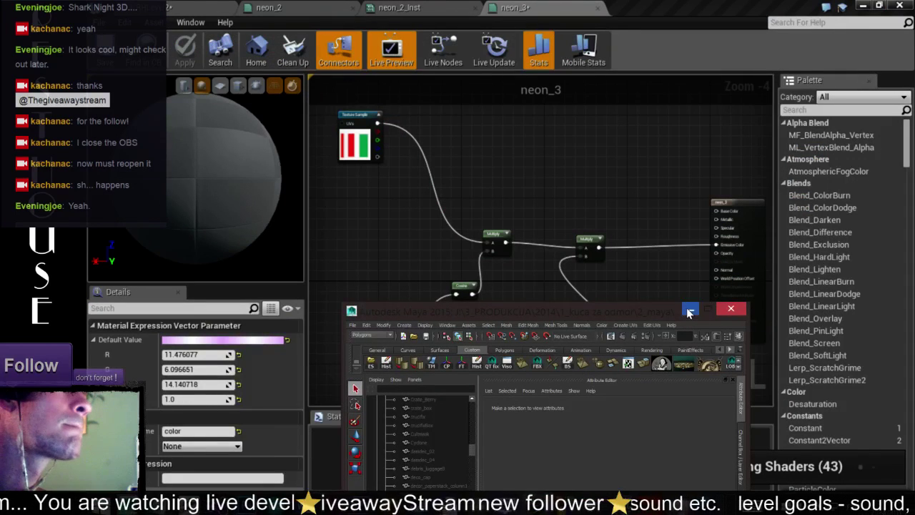
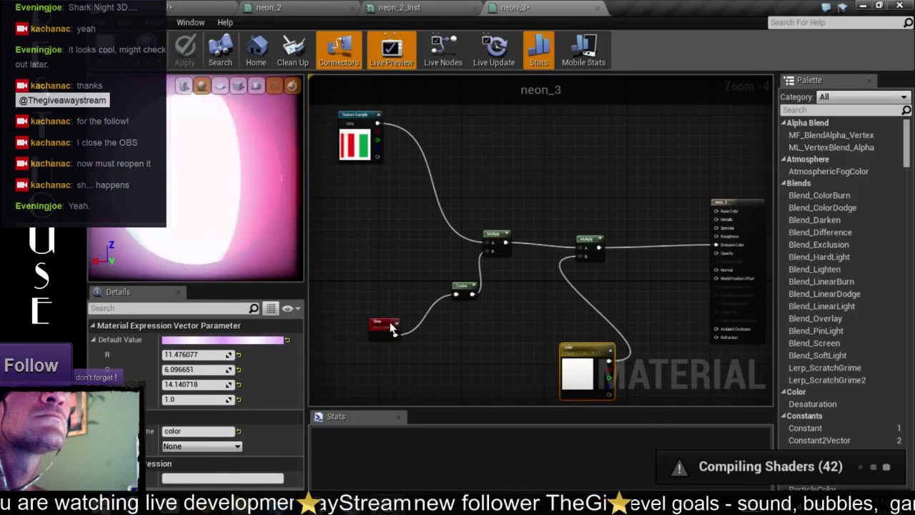
# Step: Set neon_3's colour parameter to bright light blue (R 1.6, G 7.92, B 14.14)
pyautogui.click(219, 342)
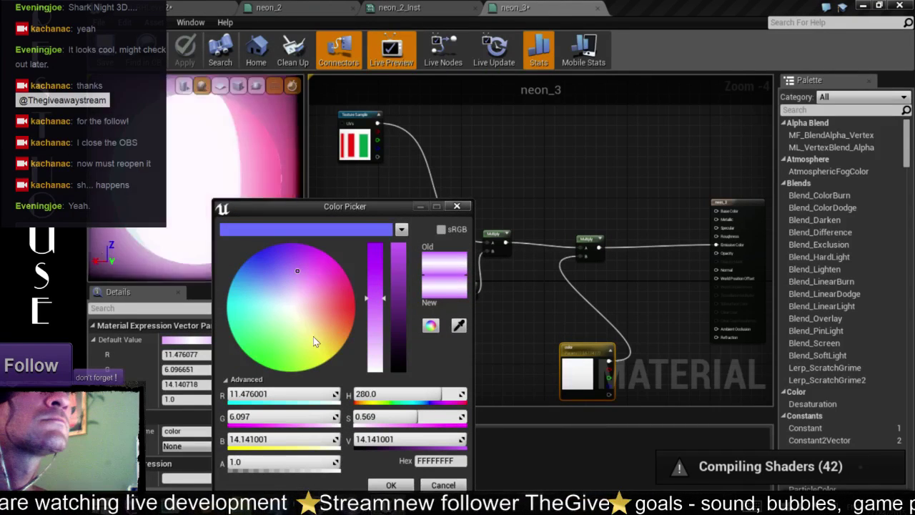
pyautogui.moveTo(295, 350); pyautogui.dragTo(253, 287)
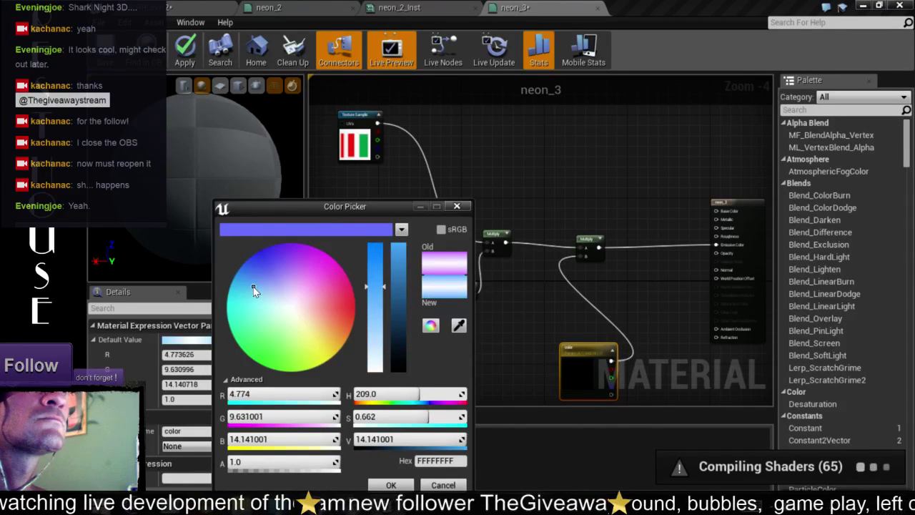
pyautogui.moveTo(384, 285); pyautogui.dragTo(380, 262)
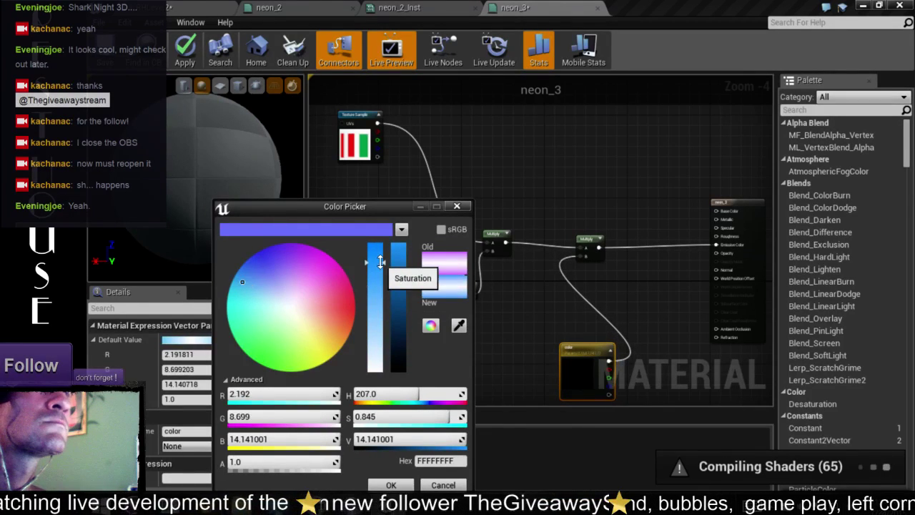
pyautogui.moveTo(240, 278); pyautogui.dragTo(241, 278)
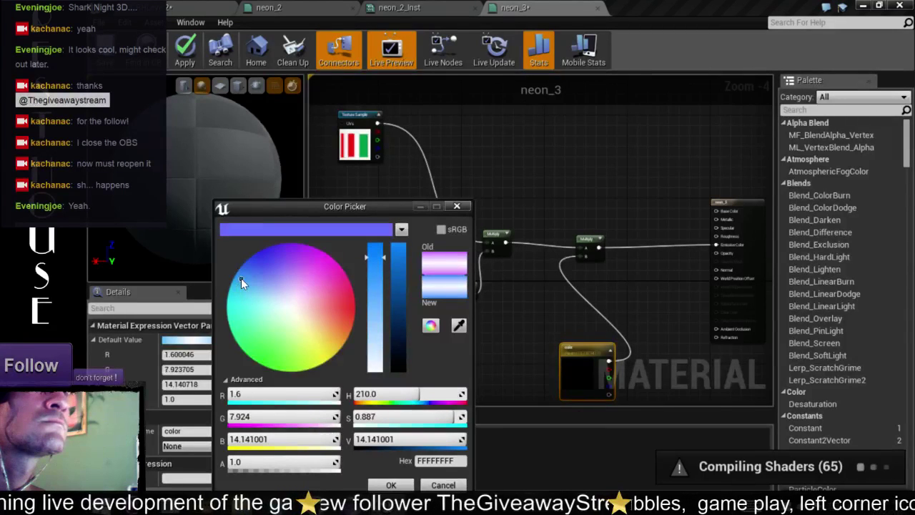
pyautogui.click(393, 485)
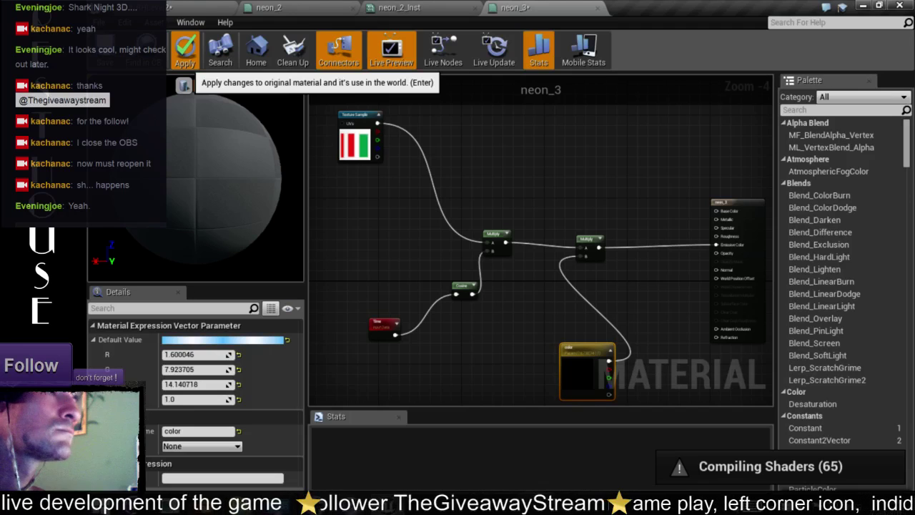
# Step: Bring Maya up full screen and orbit the view around the diamondplate panel
pyautogui.hotkey('alt', 'Tab')
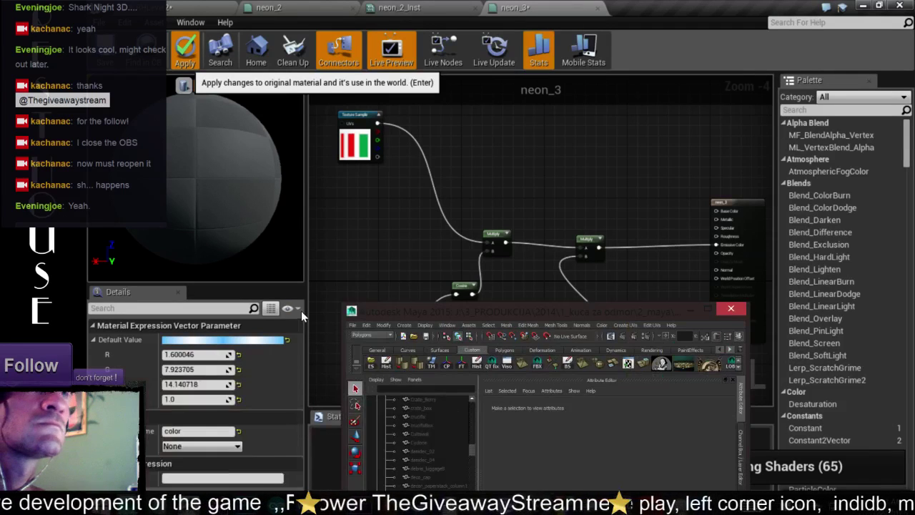
pyautogui.click(707, 310)
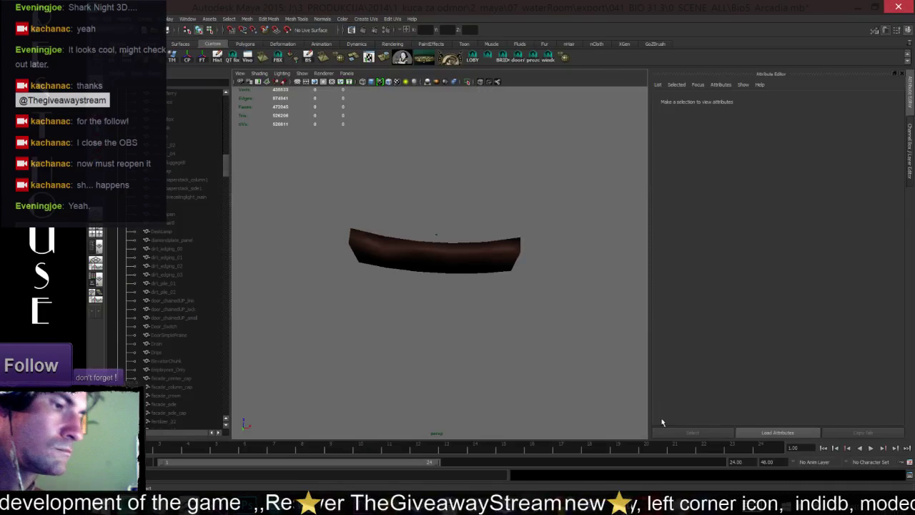
pyautogui.click(771, 505)
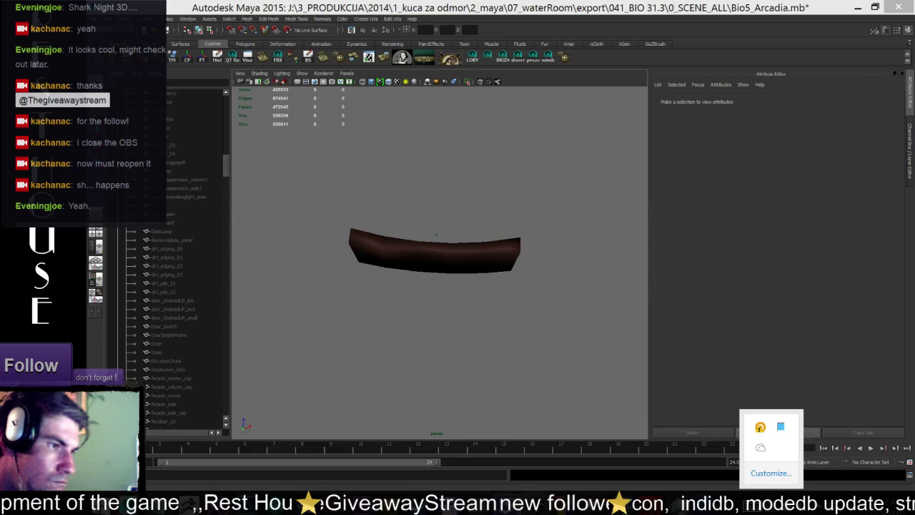
pyautogui.press('Escape')
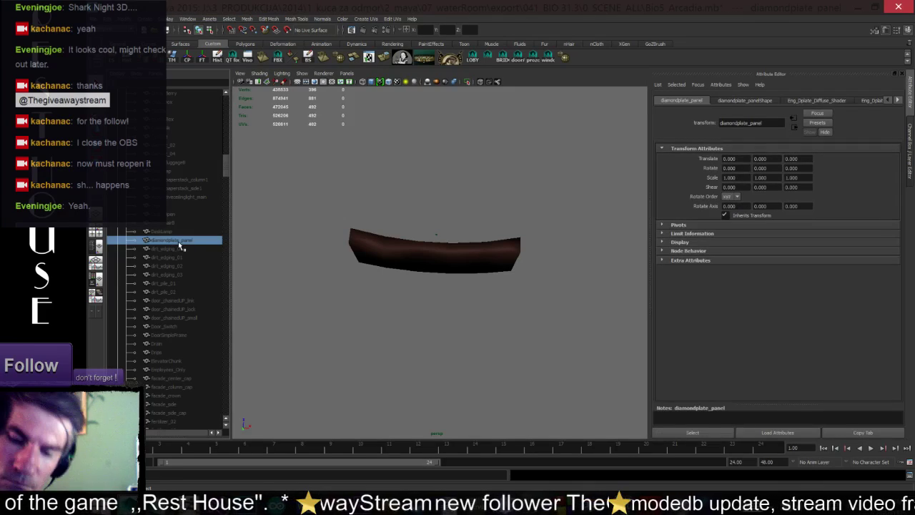
pyautogui.scroll(3, 445, 262)
pyautogui.scroll(2, 445, 261)
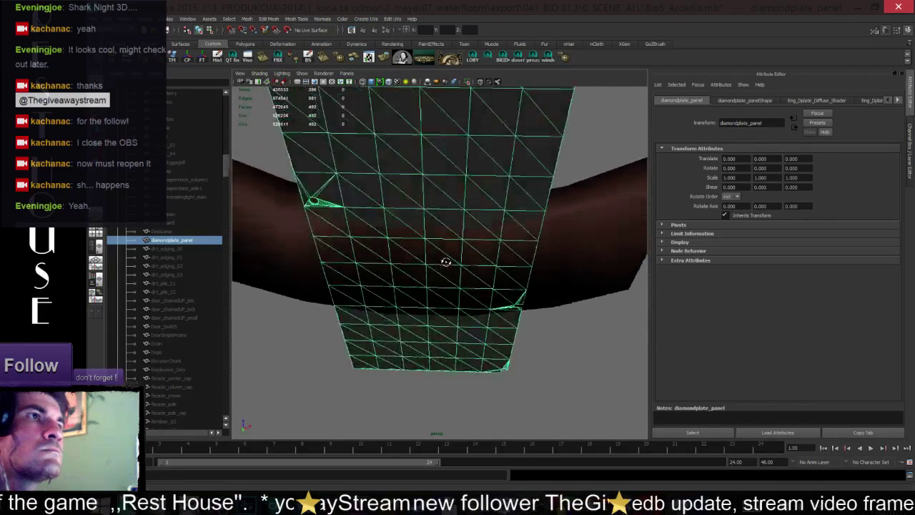
pyautogui.keyDown('alt'); pyautogui.moveTo(445, 262); pyautogui.dragTo(449, 322); pyautogui.keyUp('alt')
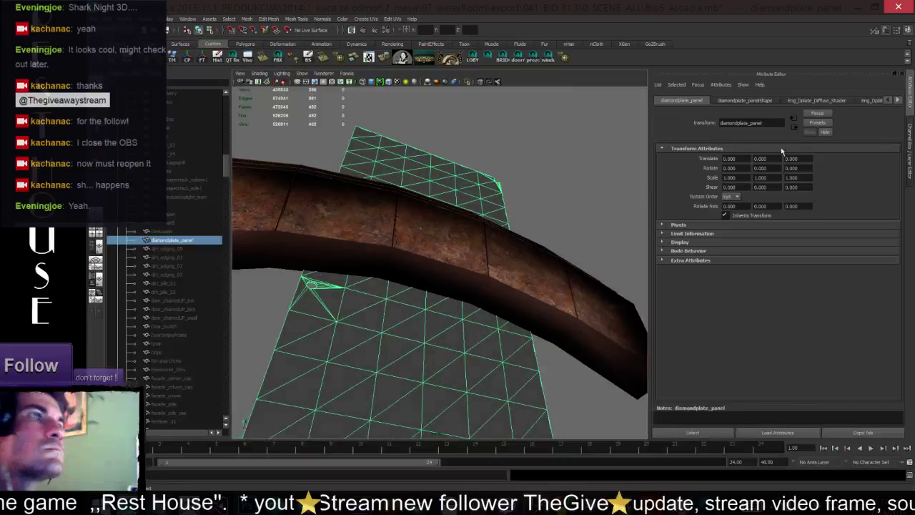
# Step: Select diamondplate_panel and open the texture node choices for its phongE shader's Color
pyautogui.click(898, 100)
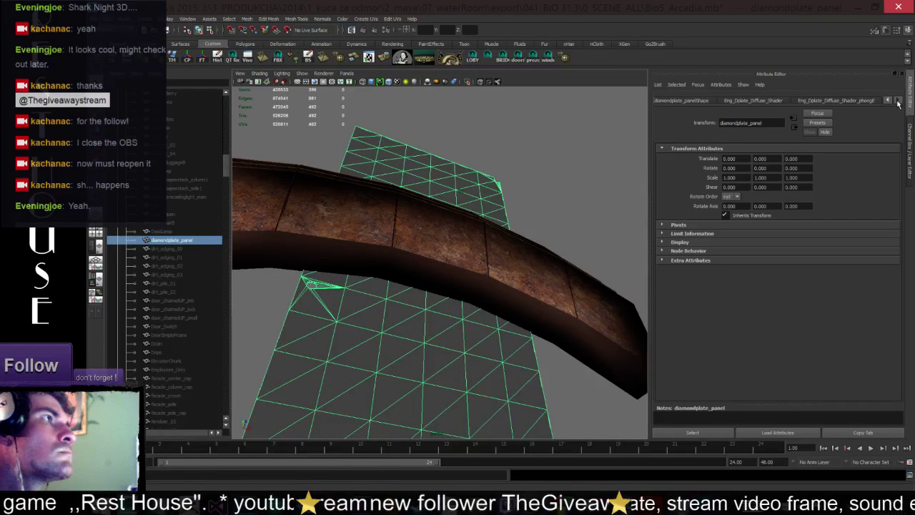
pyautogui.doubleClick(161, 241)
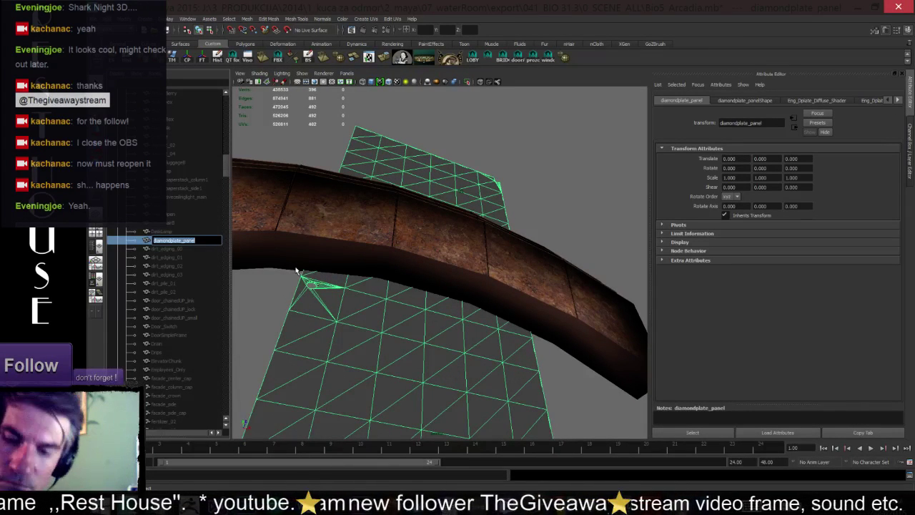
pyautogui.click(898, 100)
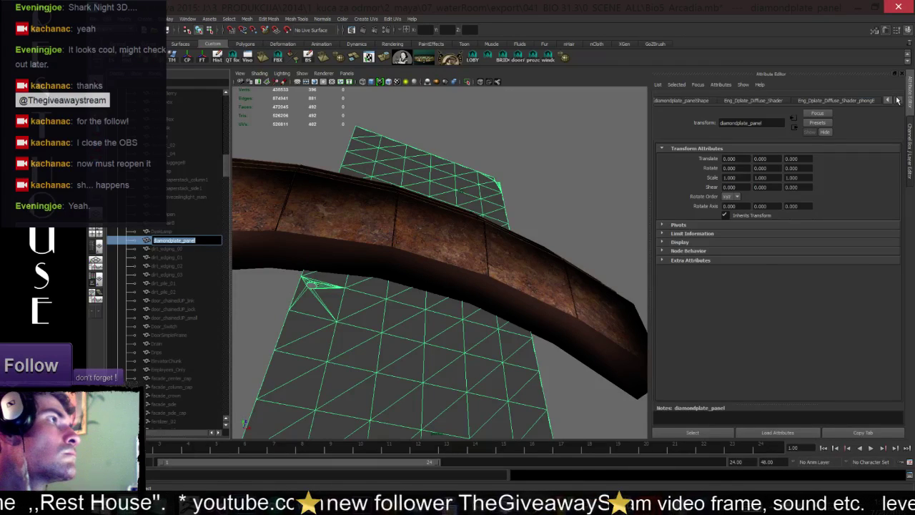
pyautogui.click(872, 102)
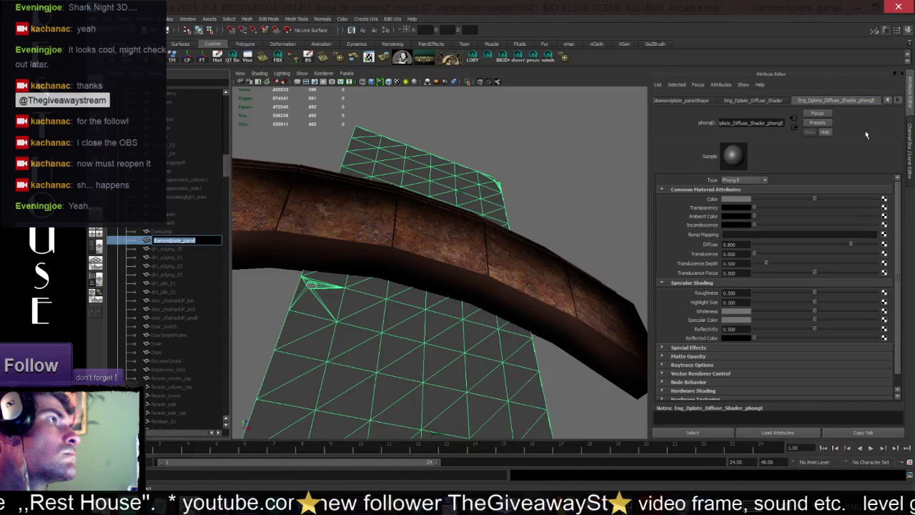
pyautogui.click(884, 201)
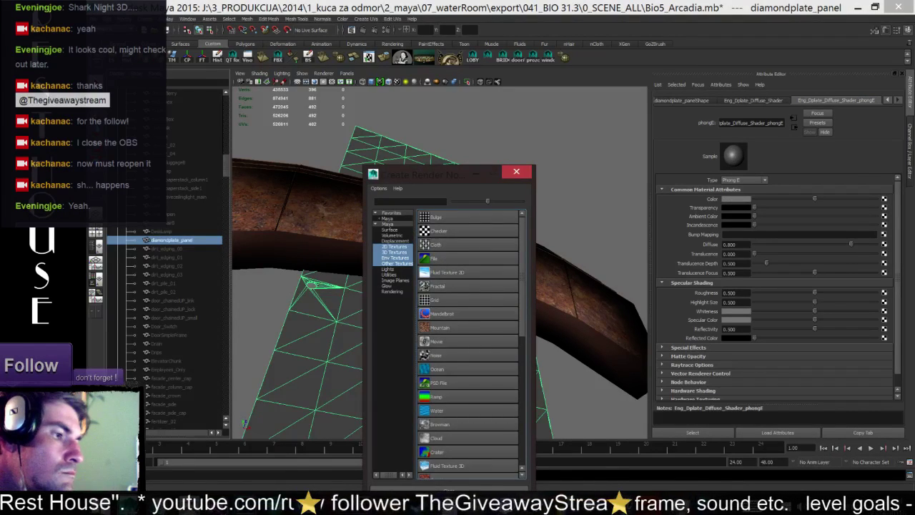
# Step: Connect file texture node file185 to the panel's Color and browse for its image
pyautogui.click(434, 259)
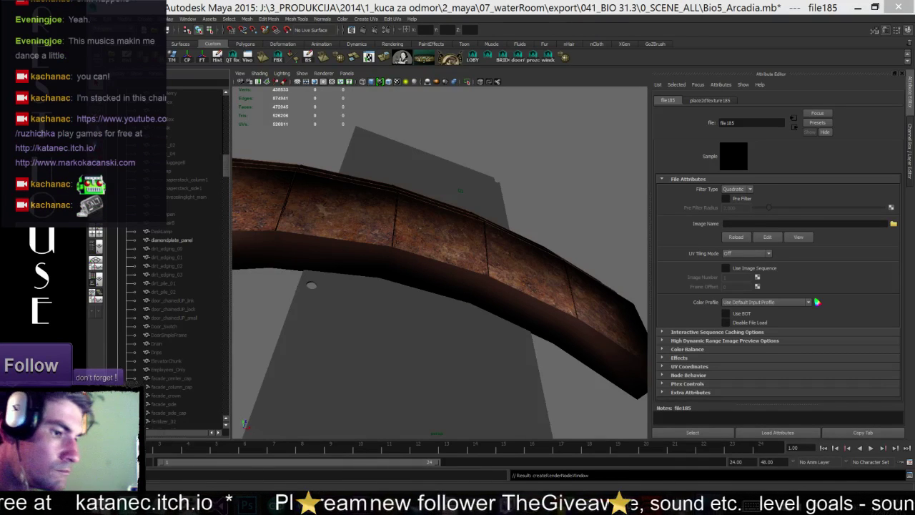
pyautogui.click(355, 322)
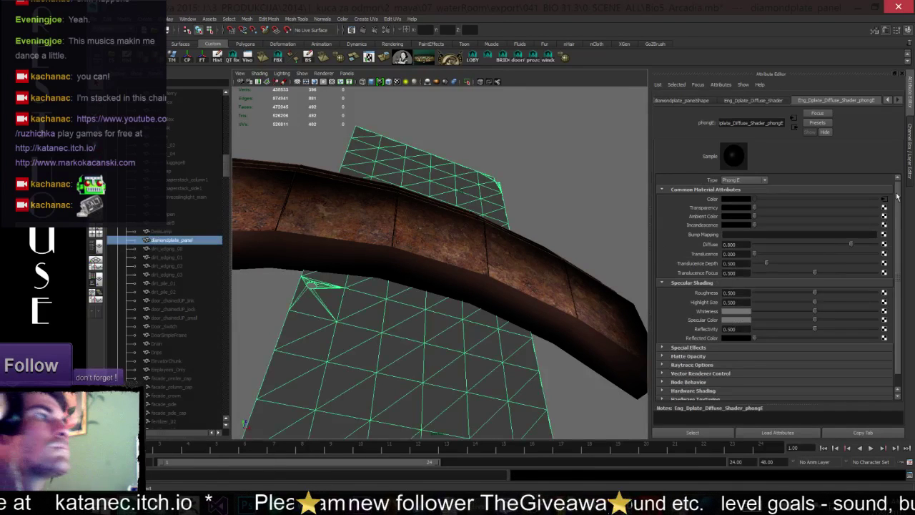
pyautogui.doubleClick(193, 239)
pyautogui.hotkey('ctrl', 'c')
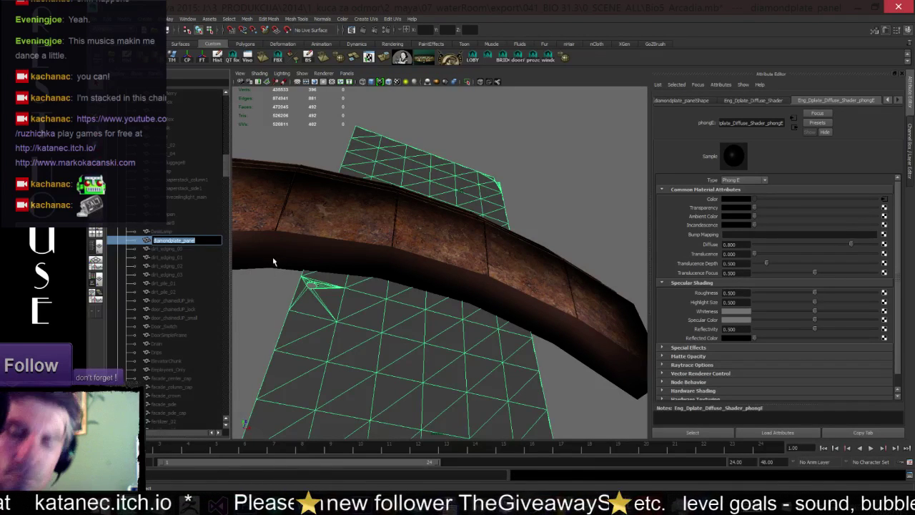
pyautogui.click(883, 204)
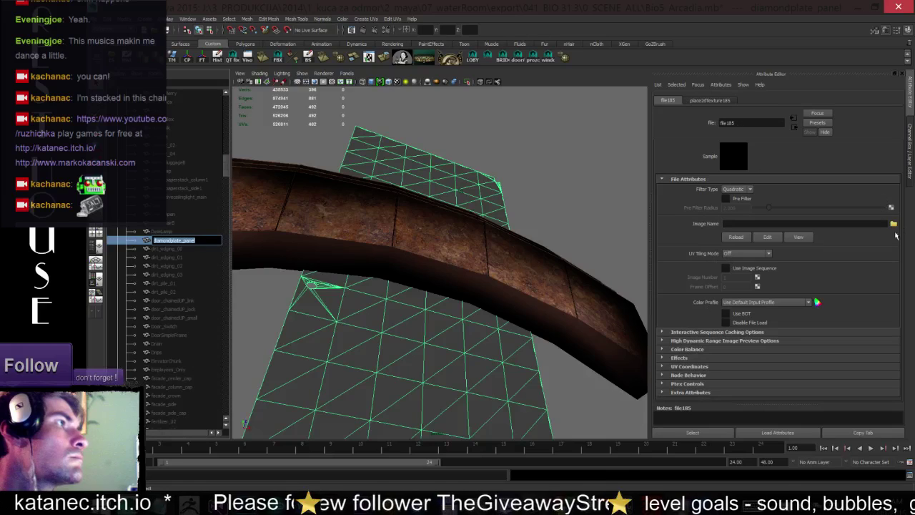
pyautogui.click(748, 202)
# Step: Narrow the folder search to 'panel' and pick Plaster_Panel_Diffuse.jpg
pyautogui.click(822, 31)
pyautogui.hotkey('ctrl', 'v')
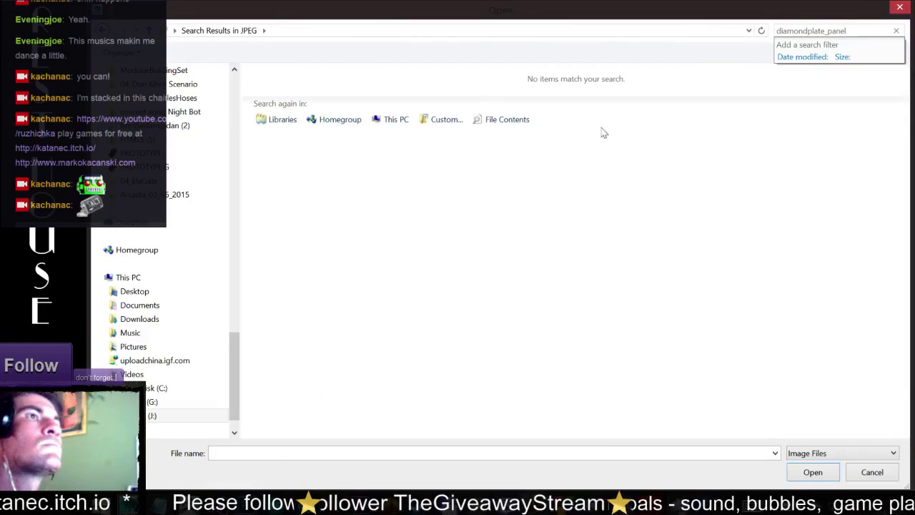
pyautogui.doubleClick(835, 31)
pyautogui.press('BackSpace')
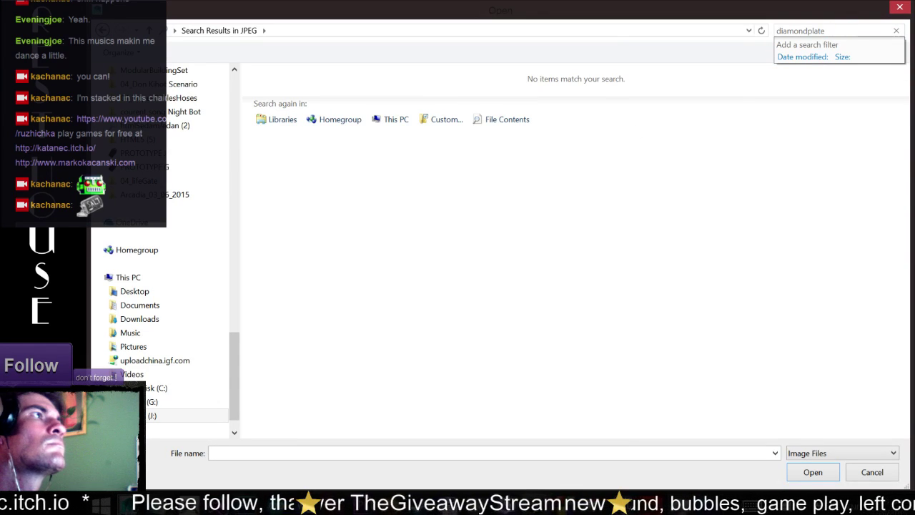
pyautogui.hotkey('ctrl', 'a')
pyautogui.hotkey('ctrl', 'v')
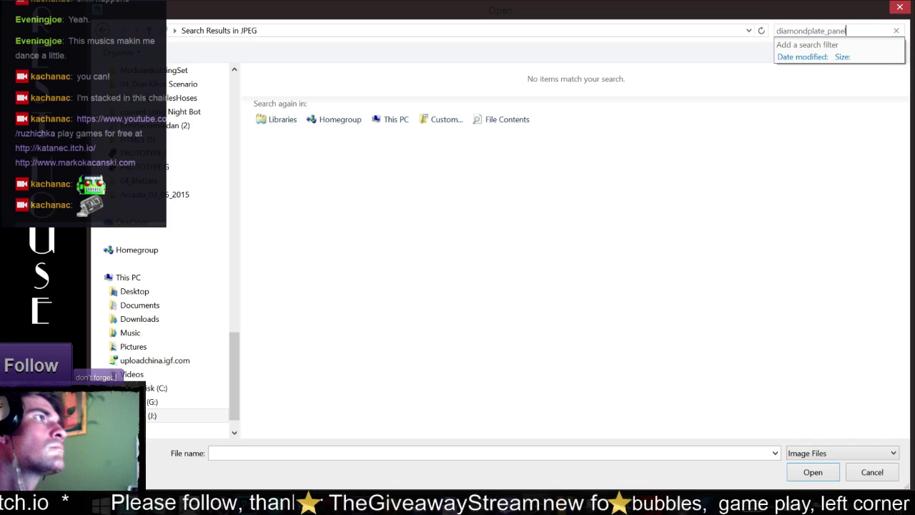
pyautogui.hotkey('shift', 'Home')
pyautogui.press('BackSpace')
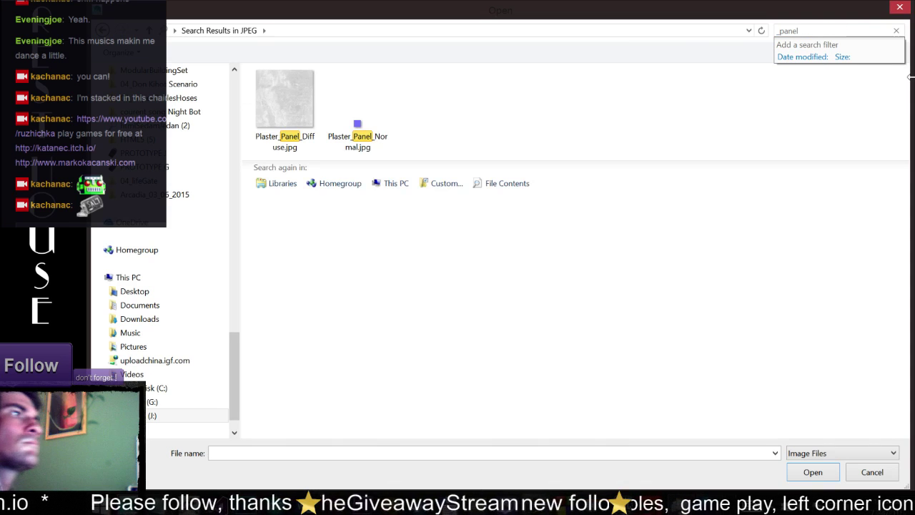
pyautogui.press('Delete')
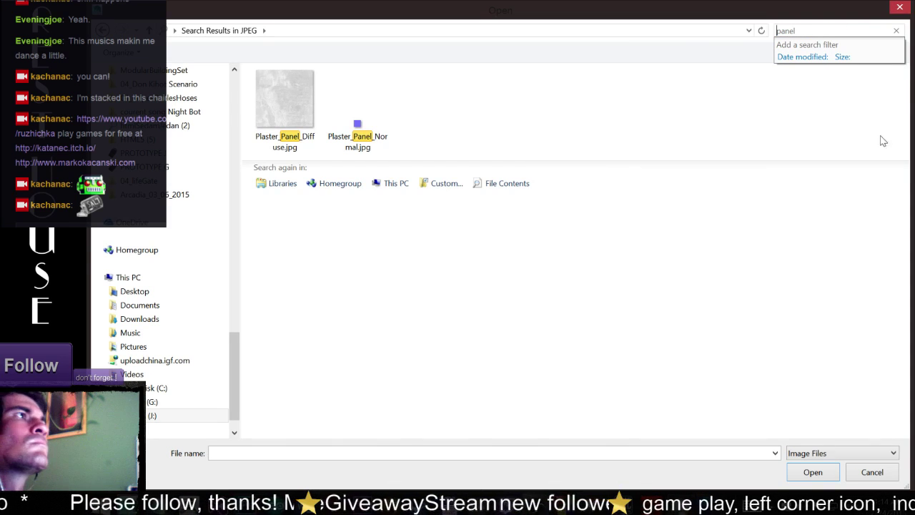
pyautogui.doubleClick(286, 118)
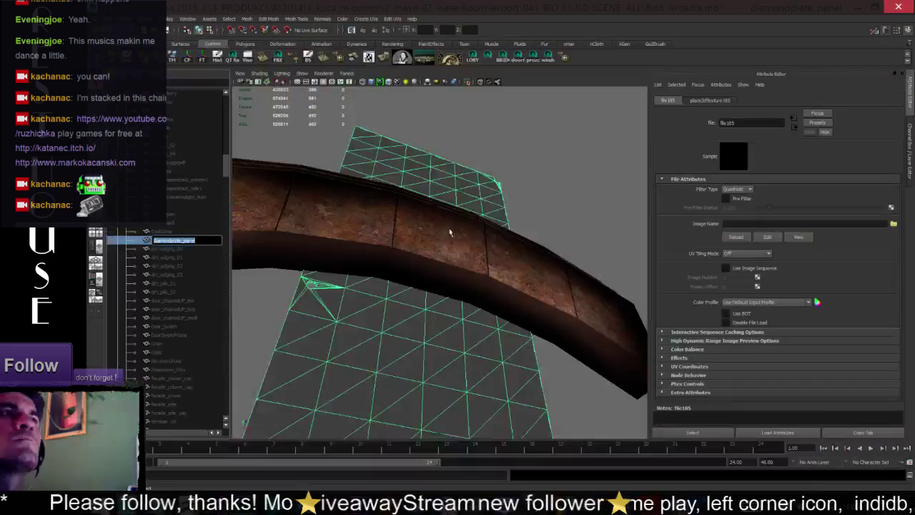
# Step: Check the panel shader's existing colour texture, then close the render node chooser
pyautogui.moveTo(452, 259)
pyautogui.keyDown('alt'); pyautogui.mouseDown()
pyautogui.moveTo(466, 239)
pyautogui.moveTo(479, 160)
pyautogui.mouseUp(); pyautogui.keyUp('alt')
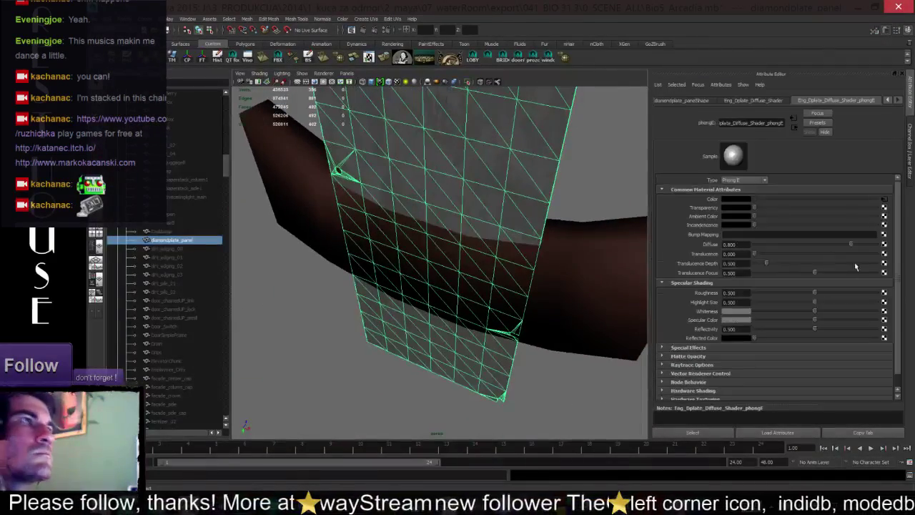
pyautogui.click(884, 235)
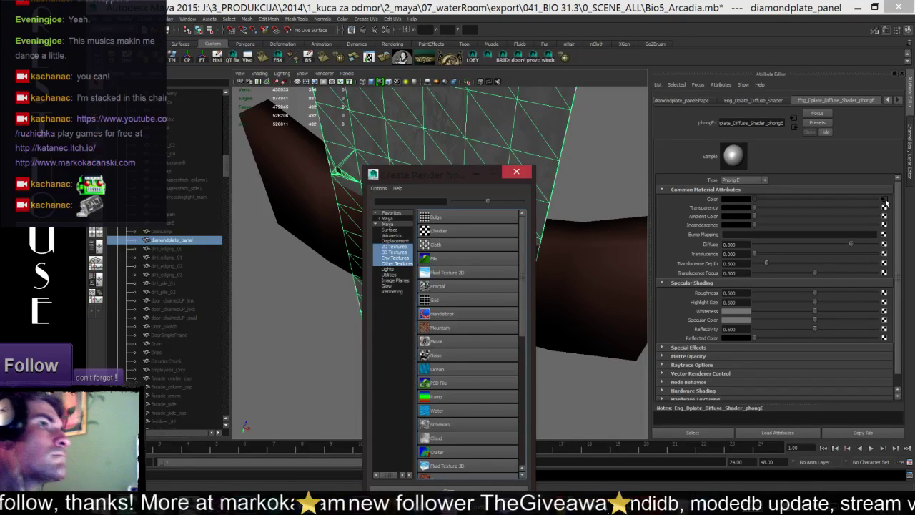
pyautogui.click(885, 201)
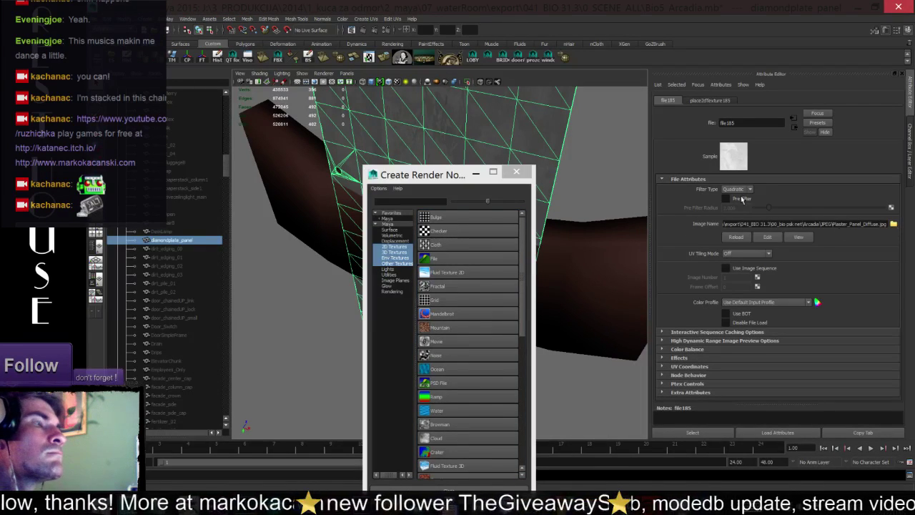
pyautogui.click(794, 126)
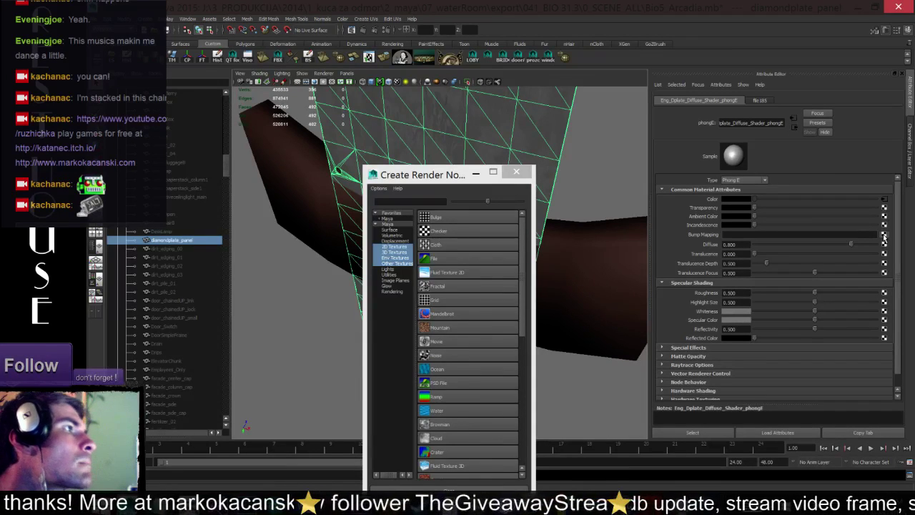
pyautogui.click(516, 172)
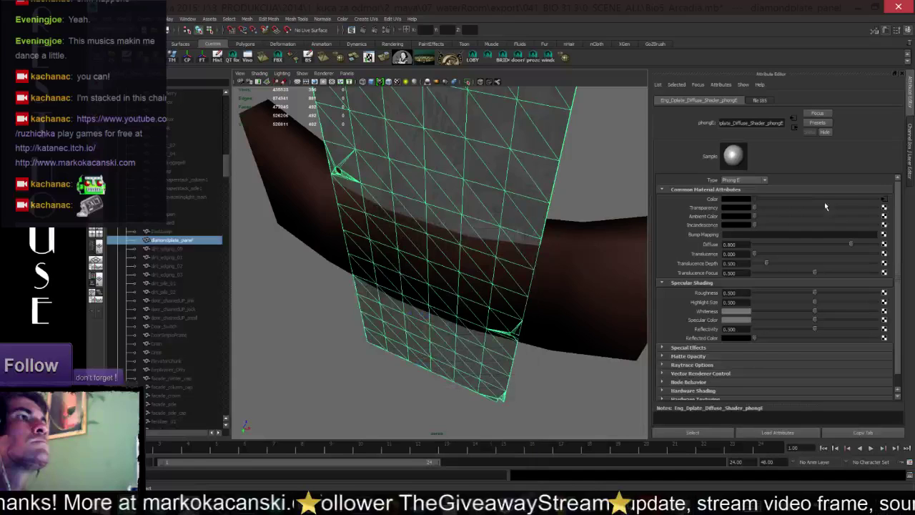
# Step: Add a file bump map to the panel shader using Plaster_Panel_Normal.jpg
pyautogui.click(884, 234)
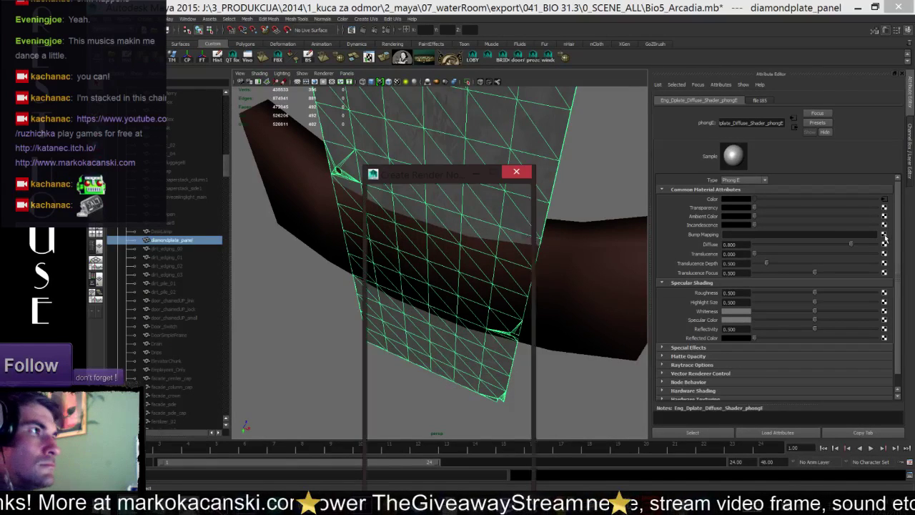
pyautogui.click(433, 262)
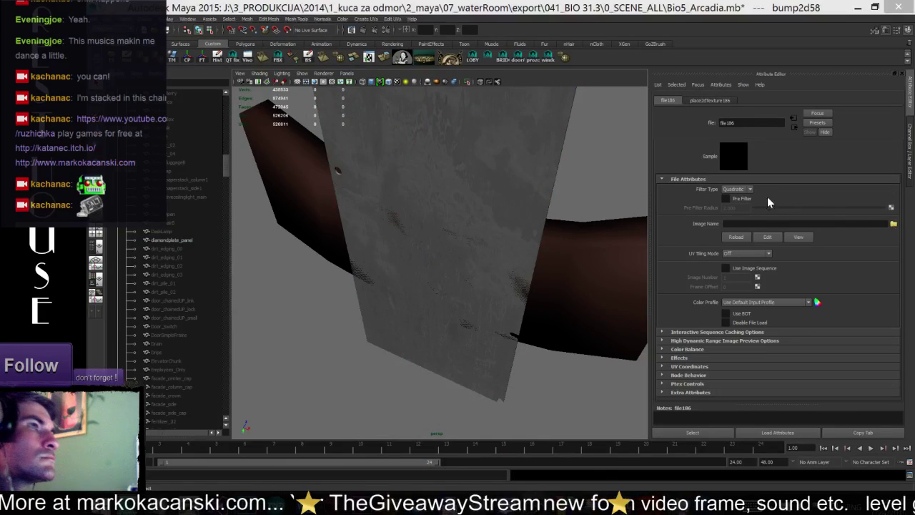
pyautogui.click(767, 197)
pyautogui.click(829, 31)
pyautogui.hotkey('ctrl', 'v')
pyautogui.moveTo(776, 31); pyautogui.dragTo(825, 31)
pyautogui.press('BackSpace')
pyautogui.doubleClick(358, 118)
pyautogui.moveTo(459, 248)
pyautogui.keyDown('alt'); pyautogui.mouseDown()
pyautogui.moveTo(352, 245)
pyautogui.moveTo(340, 225)
pyautogui.mouseUp(); pyautogui.keyUp('alt')
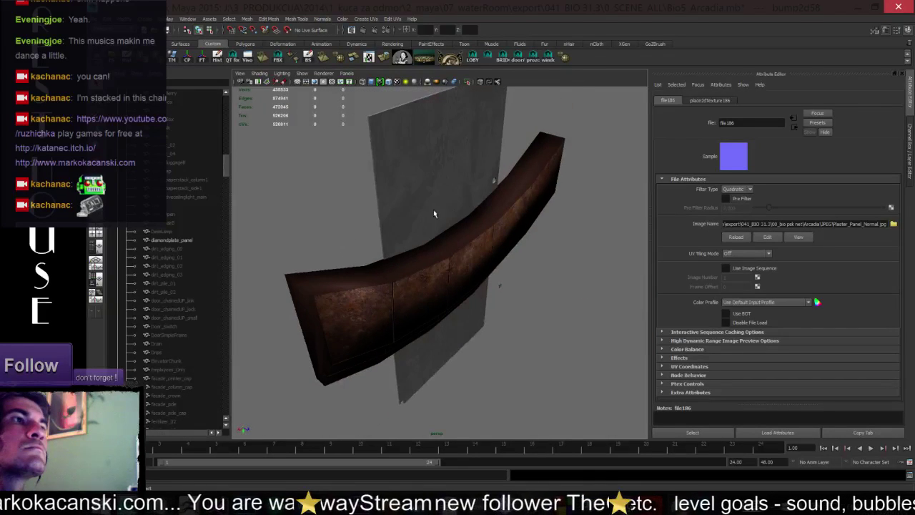
pyautogui.click(456, 190)
# Step: Isolate the panel and display it textured against a black background
pyautogui.click(469, 83)
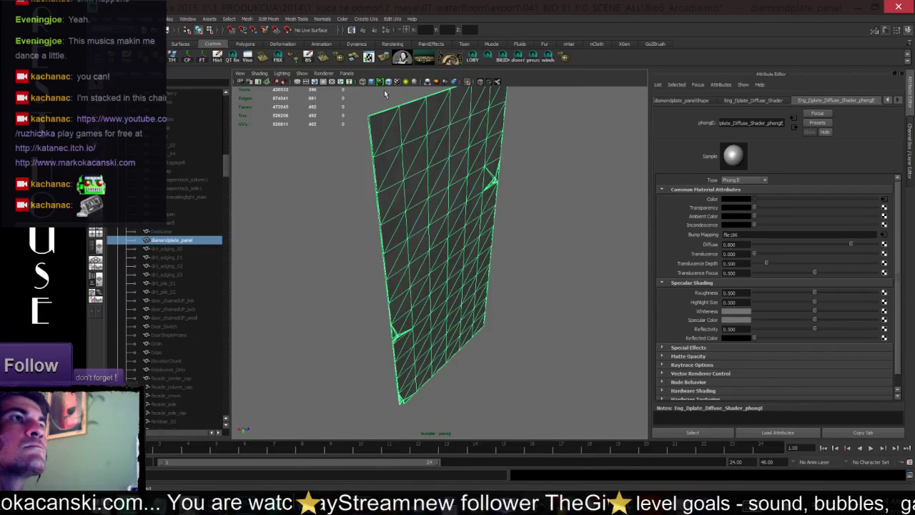
pyautogui.click(315, 74)
pyautogui.click(322, 98)
pyautogui.click(551, 268)
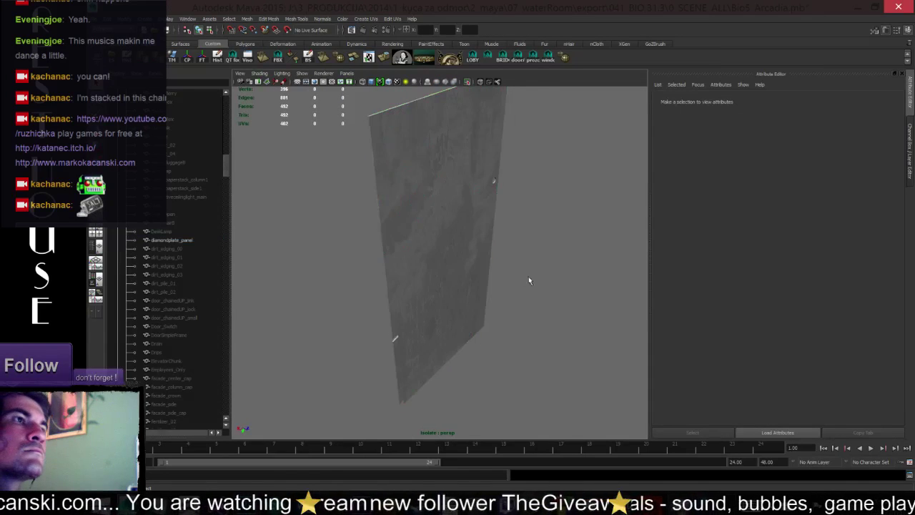
pyautogui.keyDown('alt'); pyautogui.moveTo(529, 280); pyautogui.dragTo(478, 251); pyautogui.keyUp('alt')
pyautogui.hotkey('alt', 'b')
pyautogui.hotkey('alt', 'b')
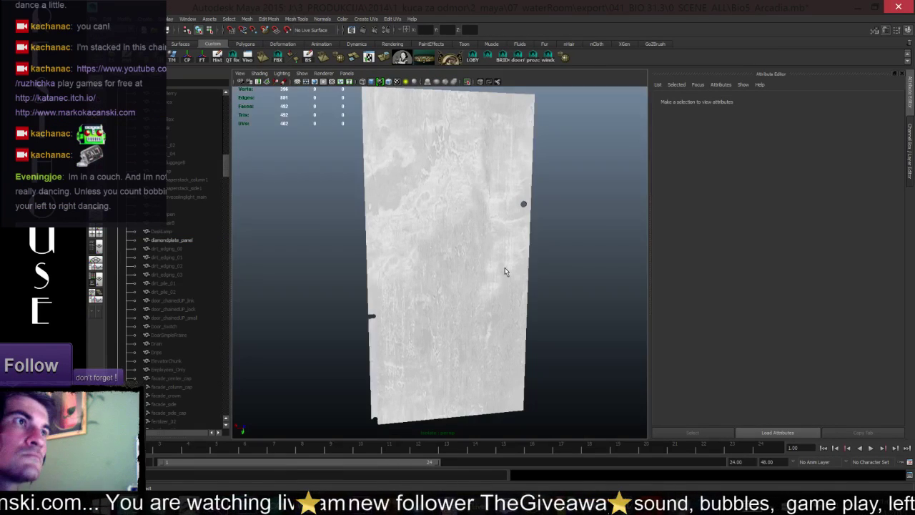
pyautogui.hotkey('alt', 'b')
# Step: Save the Maya scene and return to Unreal's neon_3 material editor
pyautogui.keyDown('alt'); pyautogui.moveTo(498, 265); pyautogui.dragTo(521, 279); pyautogui.keyUp('alt')
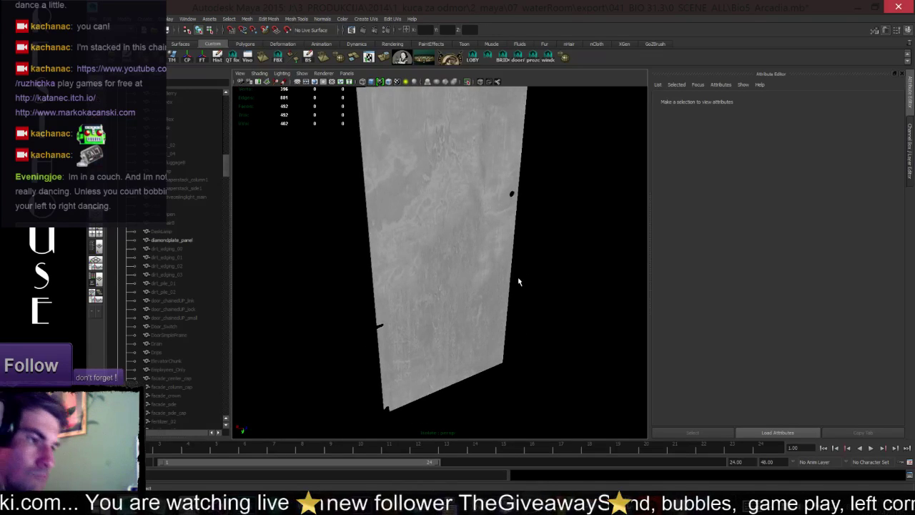
pyautogui.hotkey('ctrl', 's')
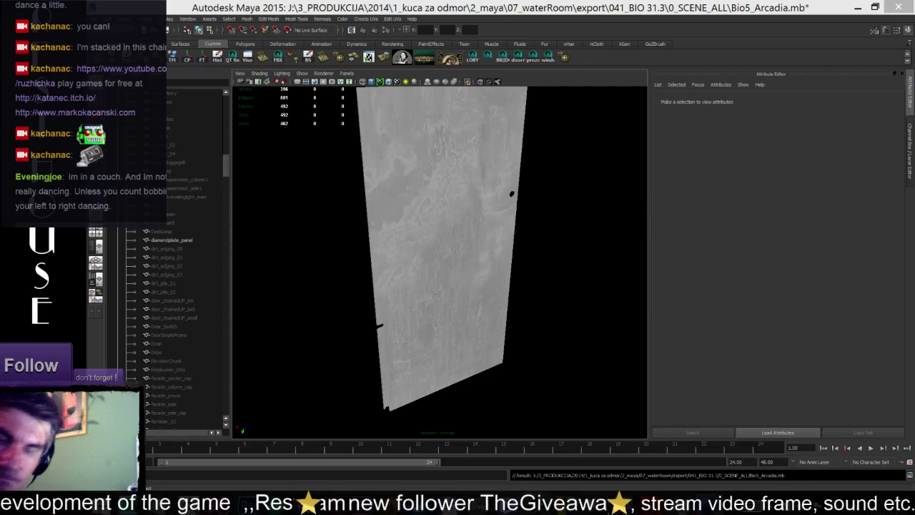
pyautogui.click(857, 7)
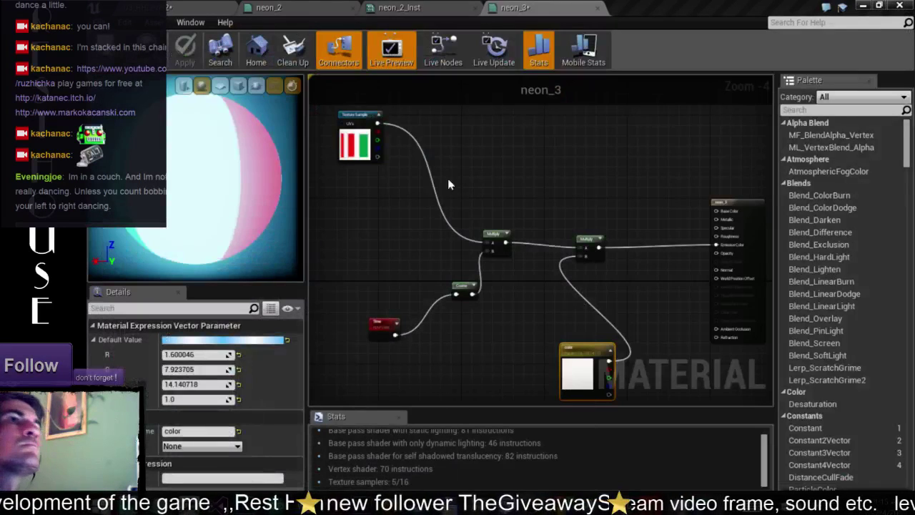
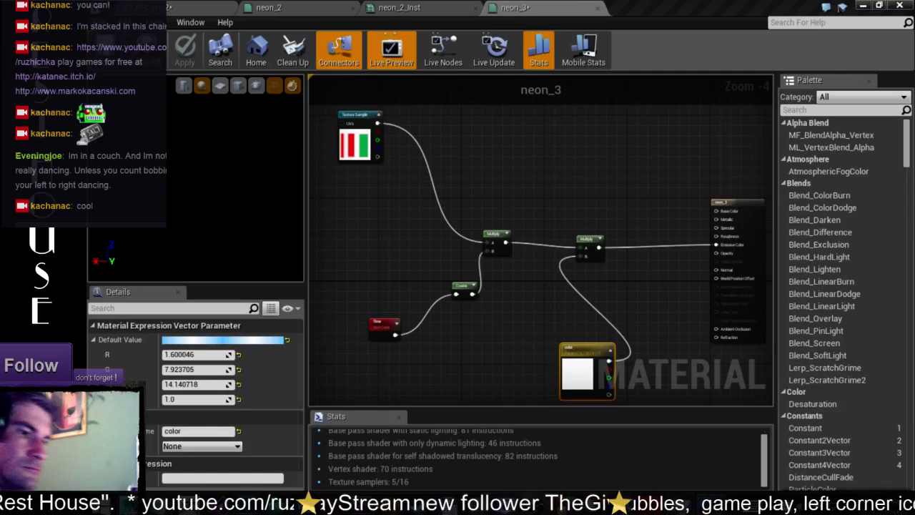
# Step: Glance at the neon_2_Inst material instance, then return to the neon_3 material graph
pyautogui.moveTo(364, 243); pyautogui.dragTo(427, 236, button='right')
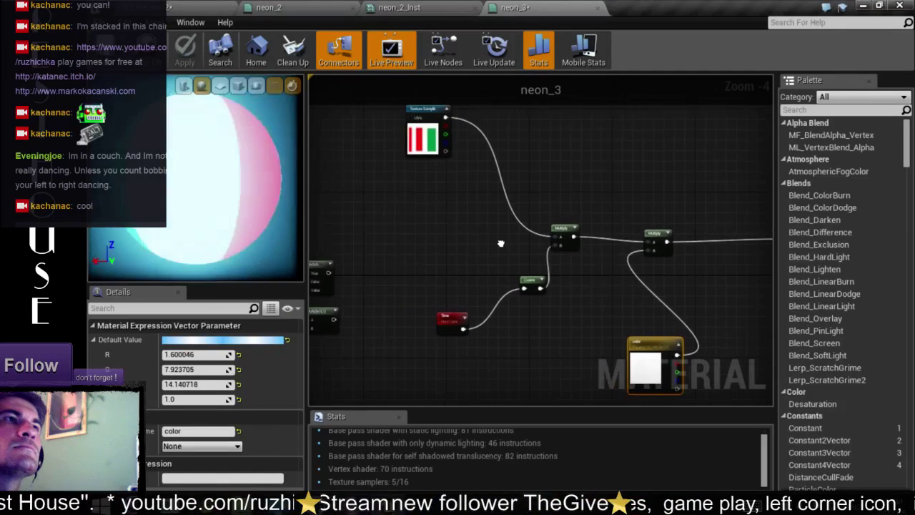
pyautogui.click(218, 10)
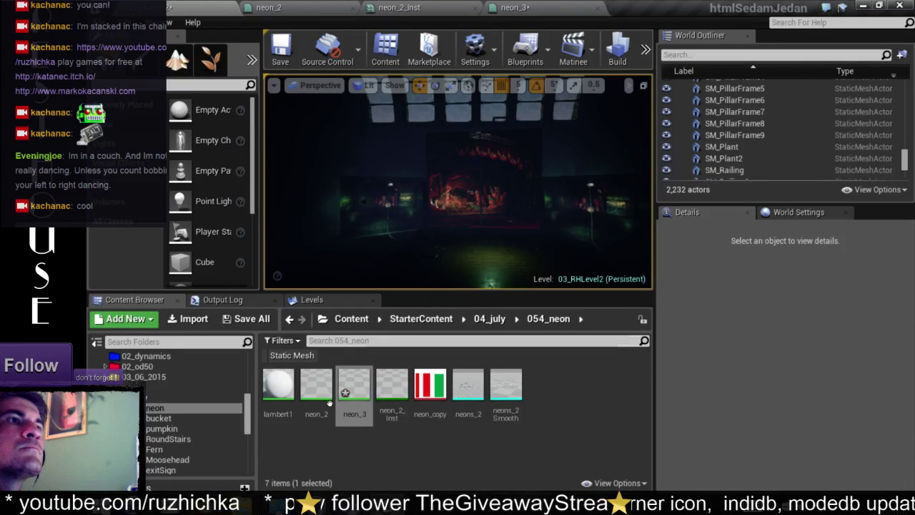
pyautogui.click(437, 8)
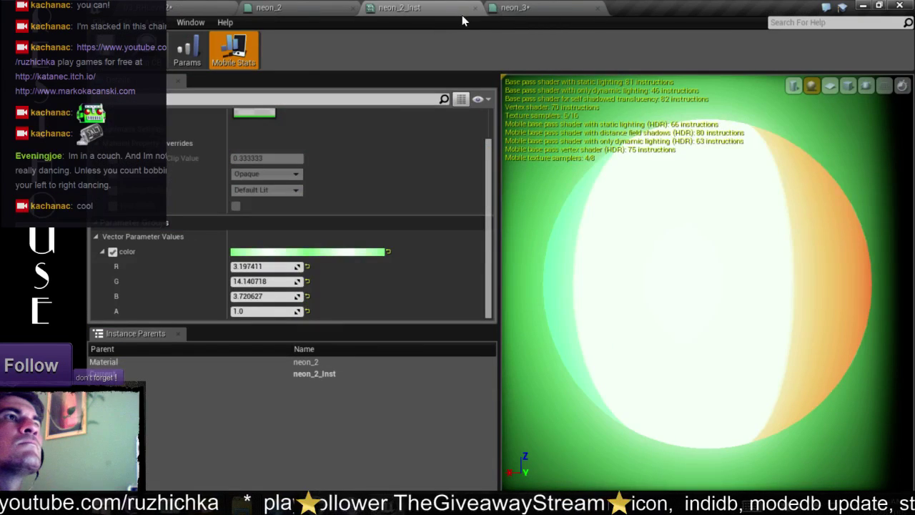
pyautogui.click(474, 8)
pyautogui.click(394, 8)
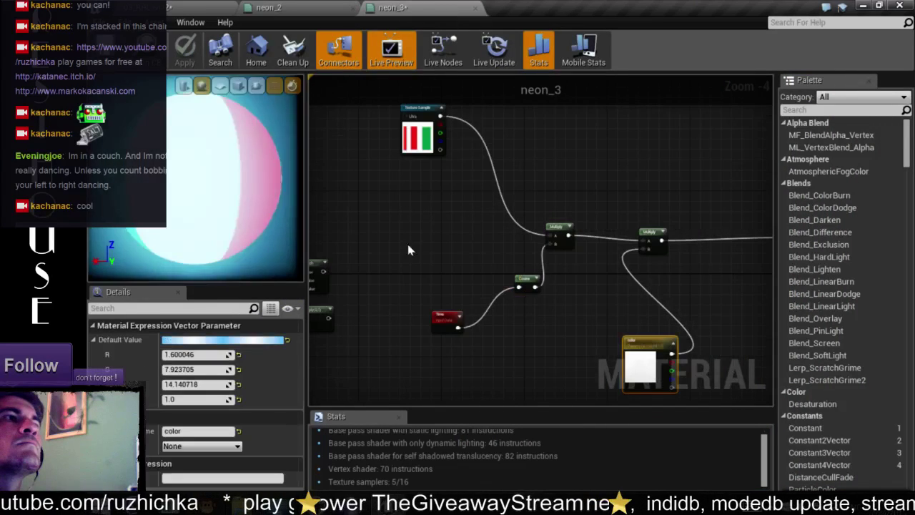
# Step: Set the neon_3 Cosine node's Period to 1.5, then select the diamondplate panel in Maya
pyautogui.click(443, 319)
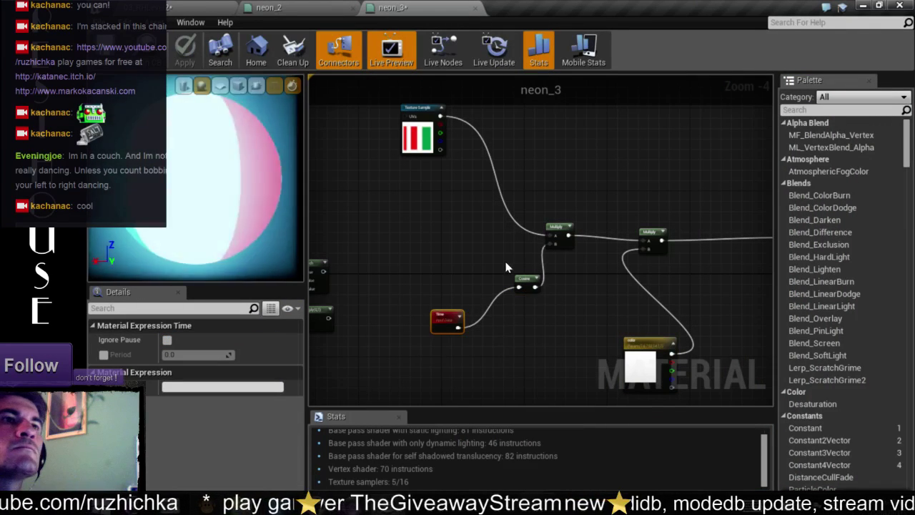
pyautogui.click(524, 279)
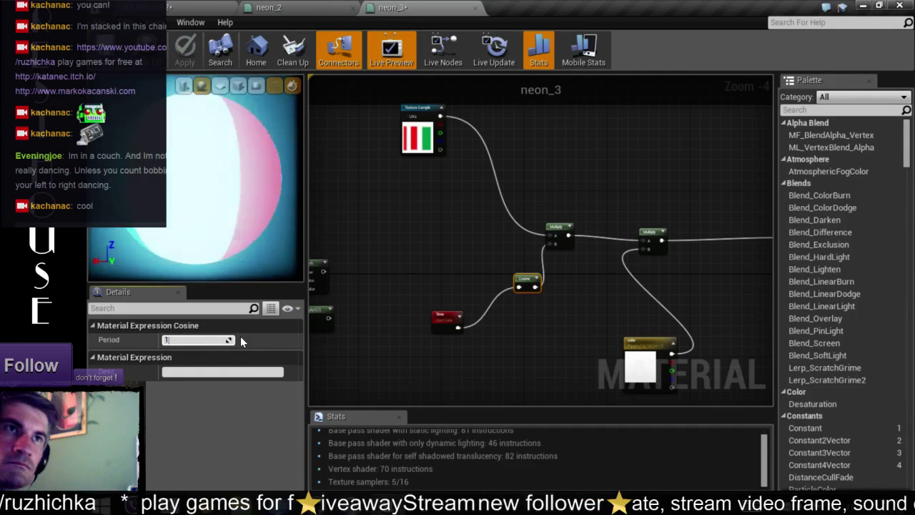
pyautogui.write('1.5')
pyautogui.press('Return')
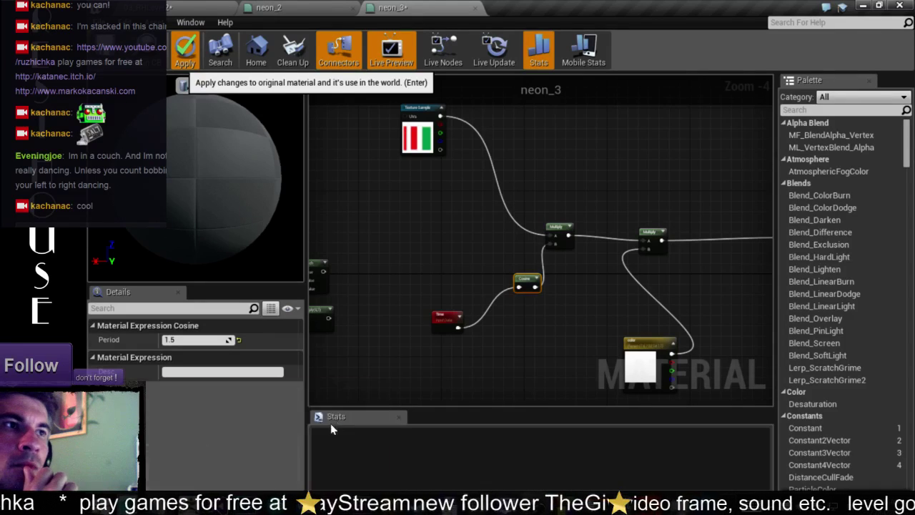
pyautogui.hotkey('alt', 'Tab')
pyautogui.click(451, 252)
# Step: Isolate the diamondplate panel and raise its phongE shader Transparency to partly see-through
pyautogui.hotkey('ctrl', '1')
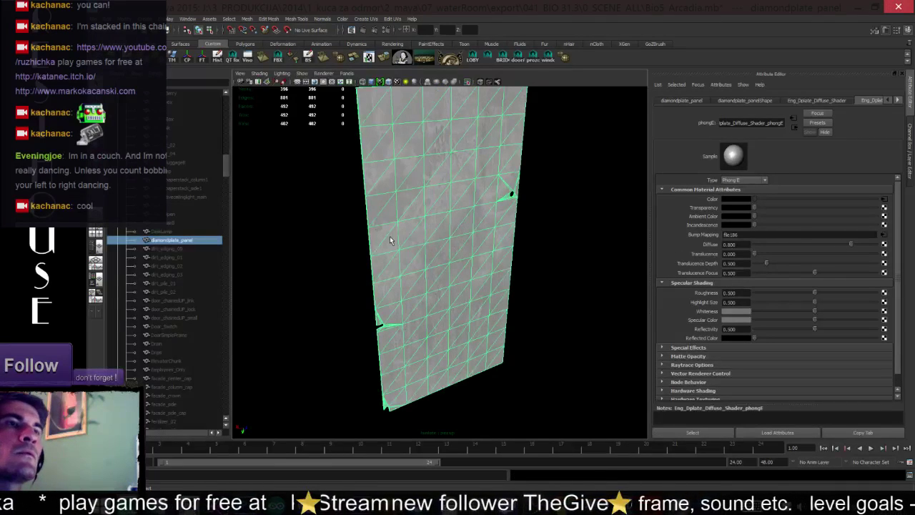
pyautogui.scroll(5, 471, 320)
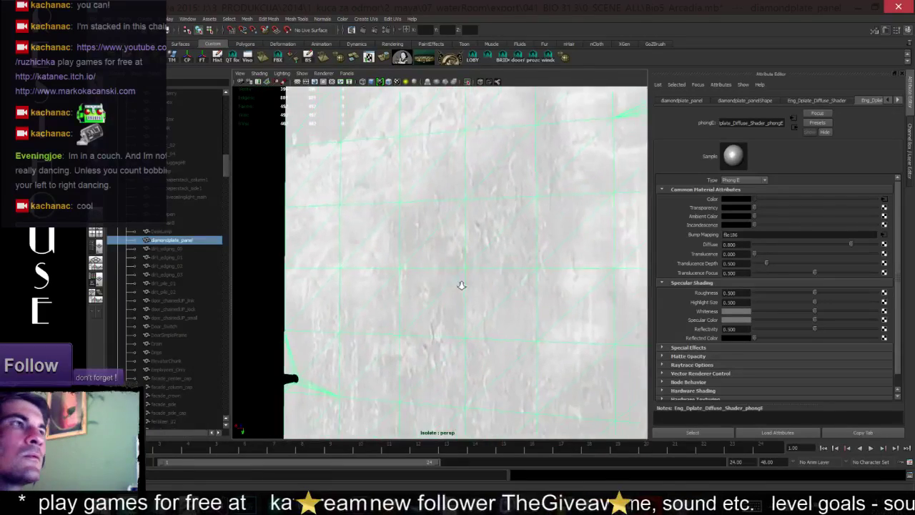
pyautogui.moveTo(799, 207); pyautogui.dragTo(837, 209)
pyautogui.scroll(-5, 490, 246)
pyautogui.click(434, 253)
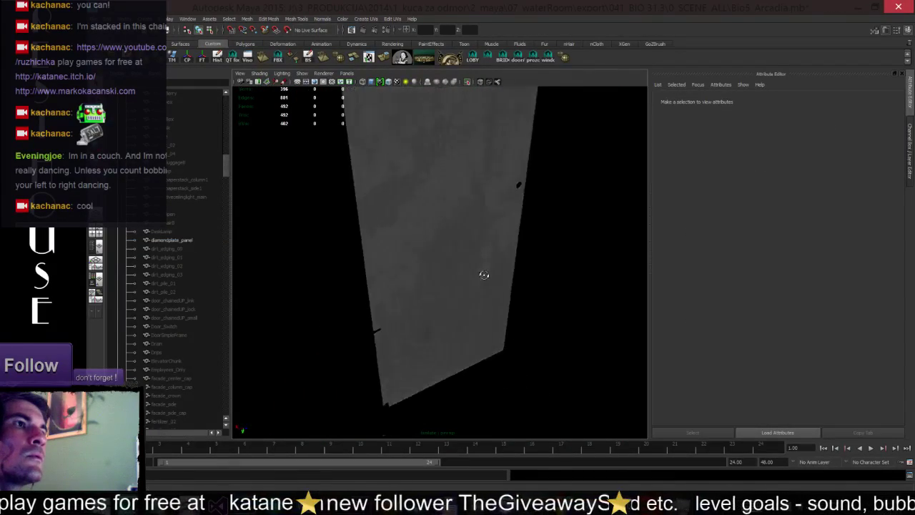
pyautogui.click(481, 231)
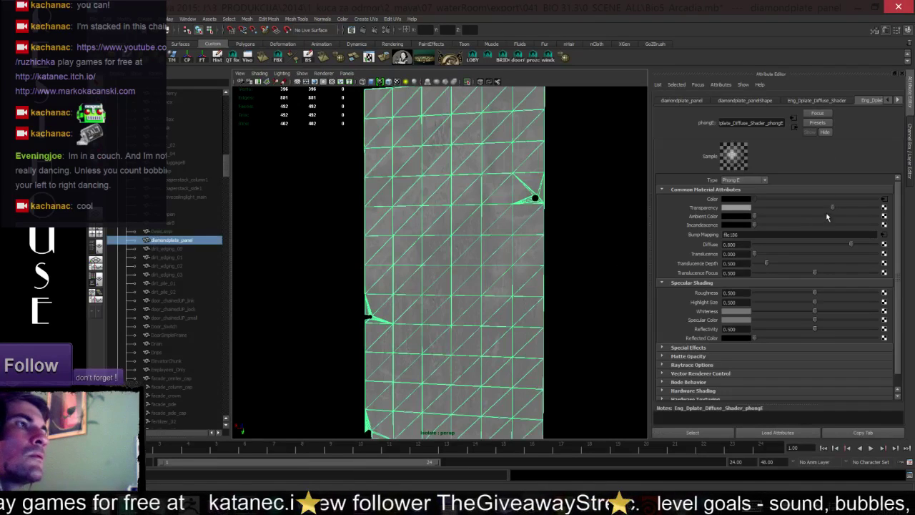
pyautogui.moveTo(836, 209); pyautogui.dragTo(851, 207)
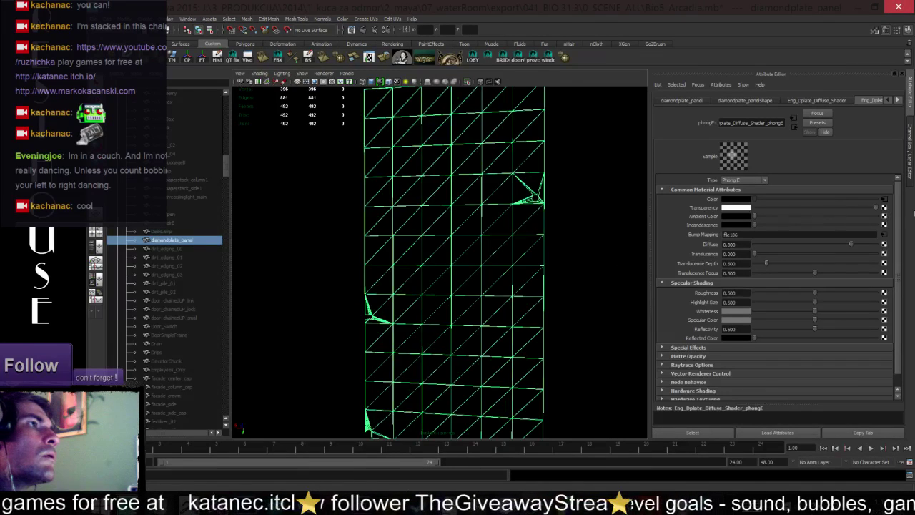
pyautogui.moveTo(443, 228)
pyautogui.keyDown('alt'); pyautogui.mouseDown()
pyautogui.moveTo(469, 224)
pyautogui.moveTo(539, 257)
pyautogui.mouseUp(); pyautogui.keyUp('alt')
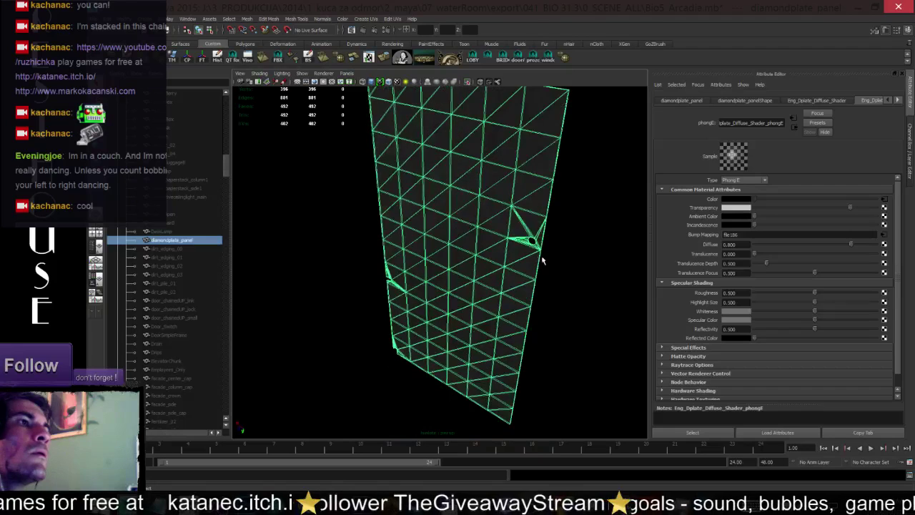
pyautogui.click(450, 259)
pyautogui.moveTo(450, 260)
pyautogui.keyDown('alt'); pyautogui.mouseDown()
pyautogui.moveTo(670, 228)
pyautogui.moveTo(500, 245)
pyautogui.moveTo(415, 209)
pyautogui.mouseUp(); pyautogui.keyUp('alt')
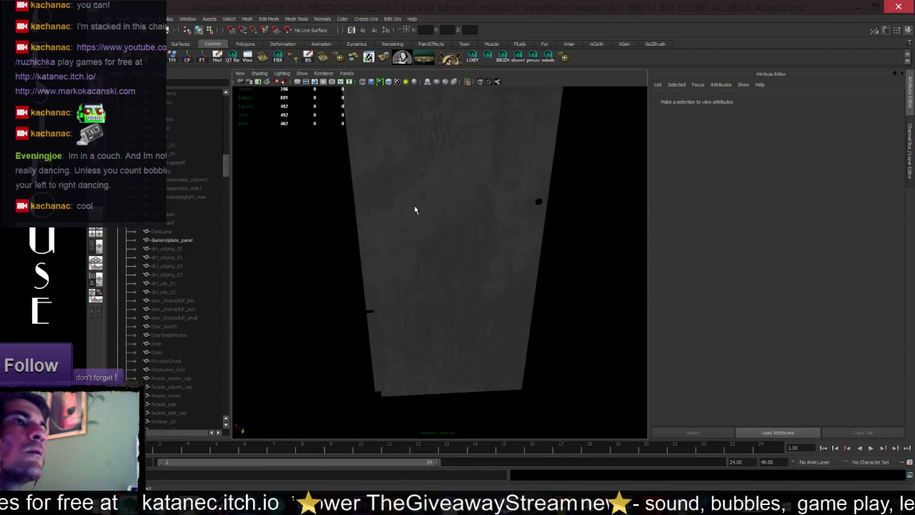
# Step: Select dirt_edging_00 and frame it in a close front view
pyautogui.click(166, 248)
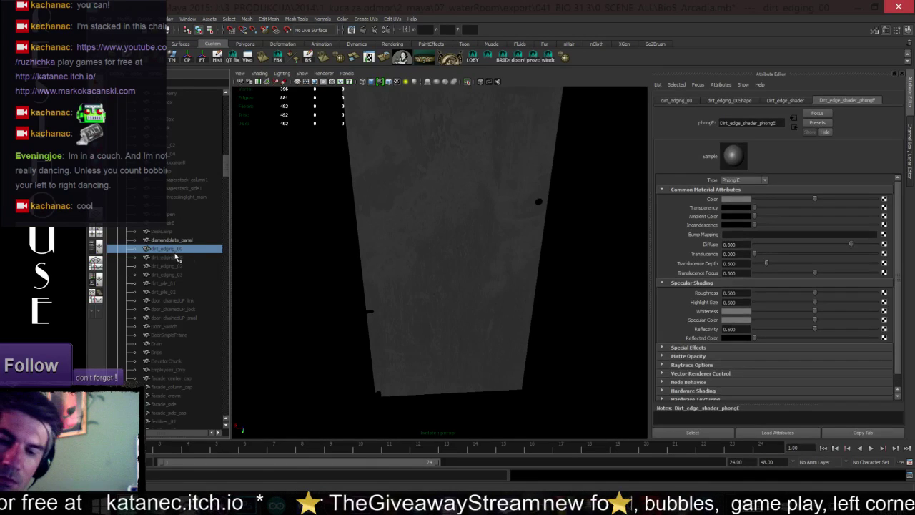
pyautogui.press('f')
pyautogui.moveTo(377, 245)
pyautogui.keyDown('alt'); pyautogui.mouseDown()
pyautogui.moveTo(515, 266)
pyautogui.moveTo(437, 201)
pyautogui.mouseUp(); pyautogui.keyUp('alt')
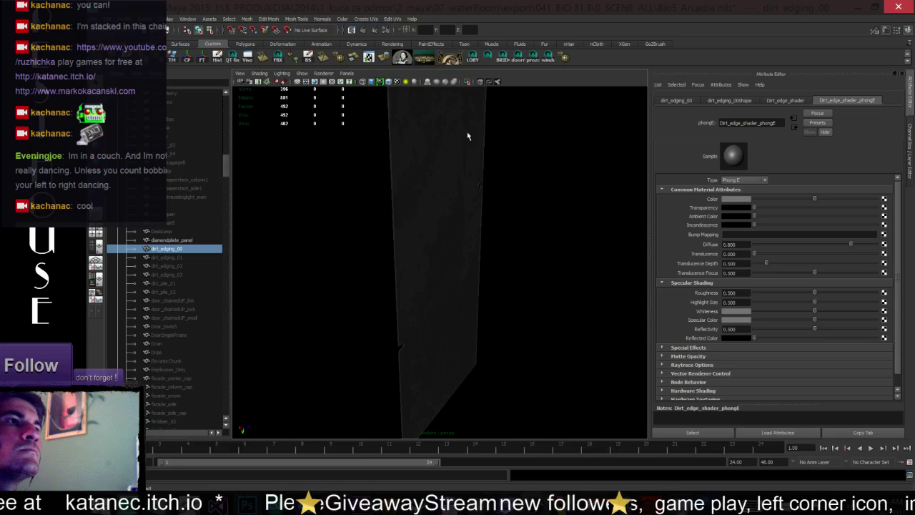
pyautogui.press('f')
pyautogui.moveTo(445, 255)
pyautogui.keyDown('alt'); pyautogui.mouseDown()
pyautogui.moveTo(531, 246)
pyautogui.moveTo(551, 259)
pyautogui.moveTo(534, 274)
pyautogui.mouseUp(); pyautogui.keyUp('alt')
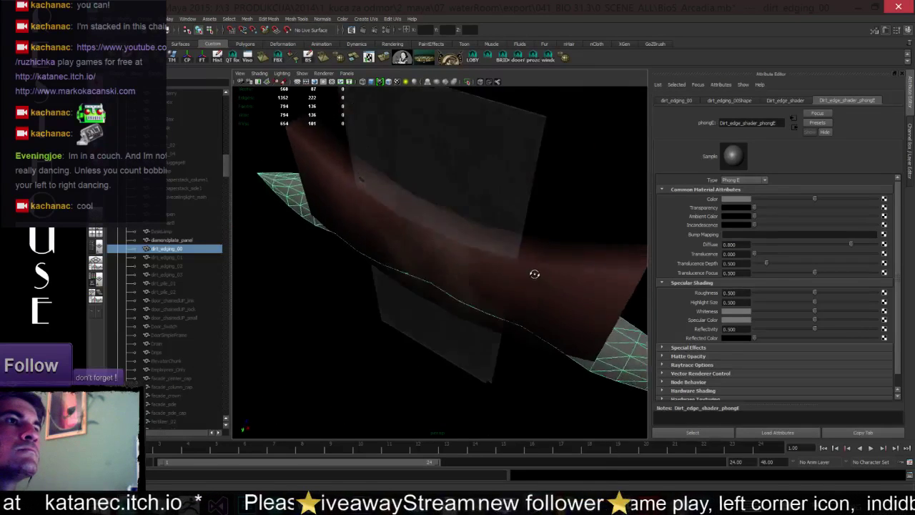
pyautogui.press('f')
pyautogui.keyDown('alt'); pyautogui.moveTo(486, 241); pyautogui.dragTo(384, 204); pyautogui.keyUp('alt')
pyautogui.moveTo(373, 200)
pyautogui.keyDown('alt'); pyautogui.mouseDown(button='right')
pyautogui.moveTo(472, 305)
pyautogui.moveTo(272, 265)
pyautogui.mouseUp(button='right'); pyautogui.keyUp('alt')
# Step: Hide the edging piece and grey wall, select the rusty stairs mesh, and bring up Export Selection
pyautogui.hotkey('ctrl', 'h')
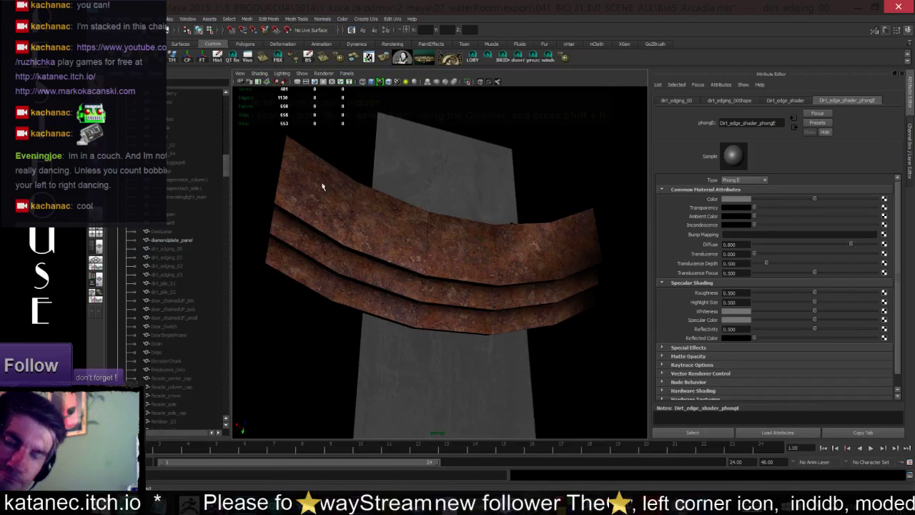
pyautogui.click(462, 194)
pyautogui.hotkey('ctrl', 'h')
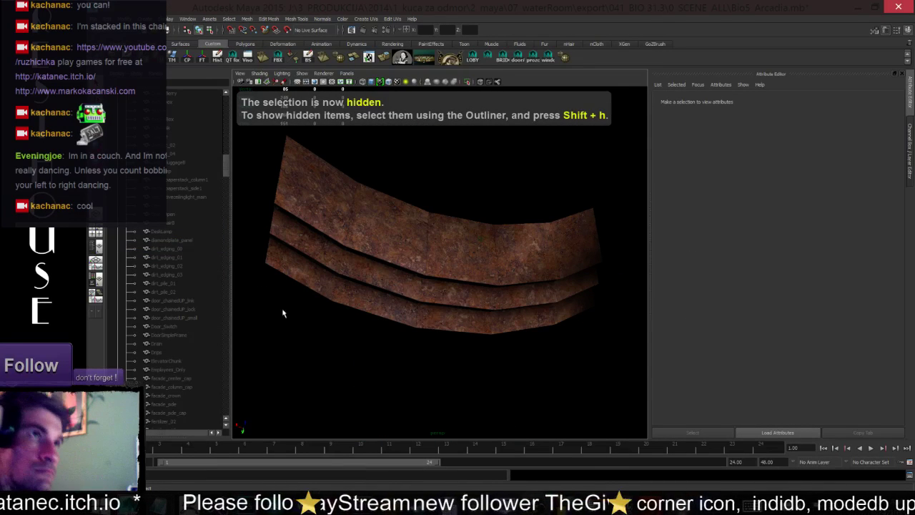
pyautogui.click(366, 209)
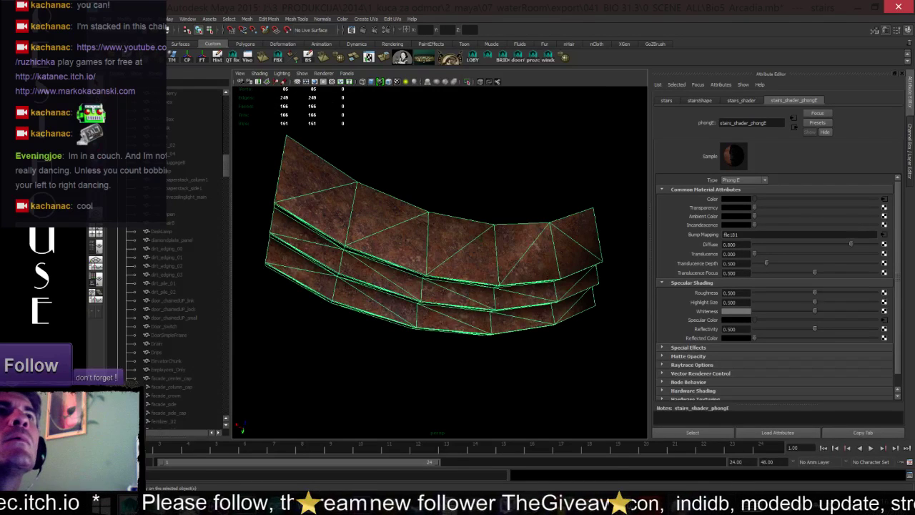
pyautogui.hotkey('ctrl', 'shift', 'e')
# Step: Create a new folder named 067-stairs inside 03_06_2015
pyautogui.click(574, 34)
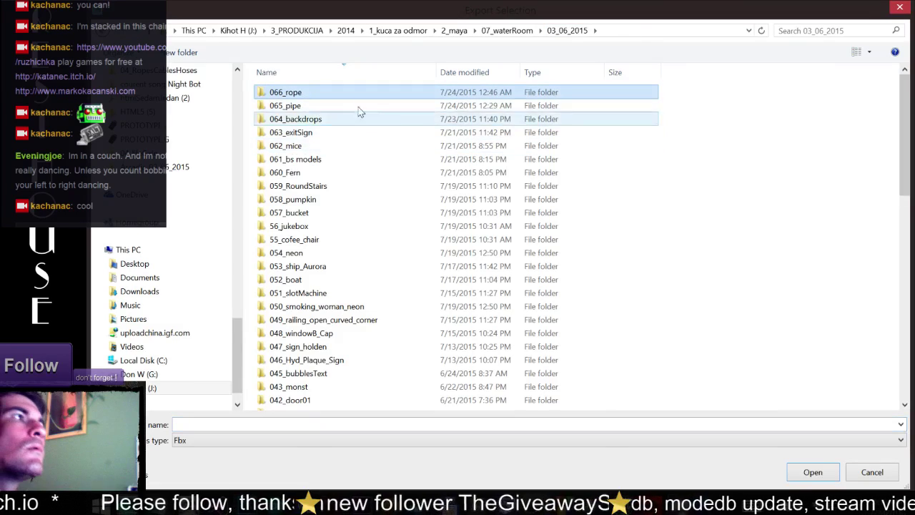
pyautogui.rightClick(749, 261)
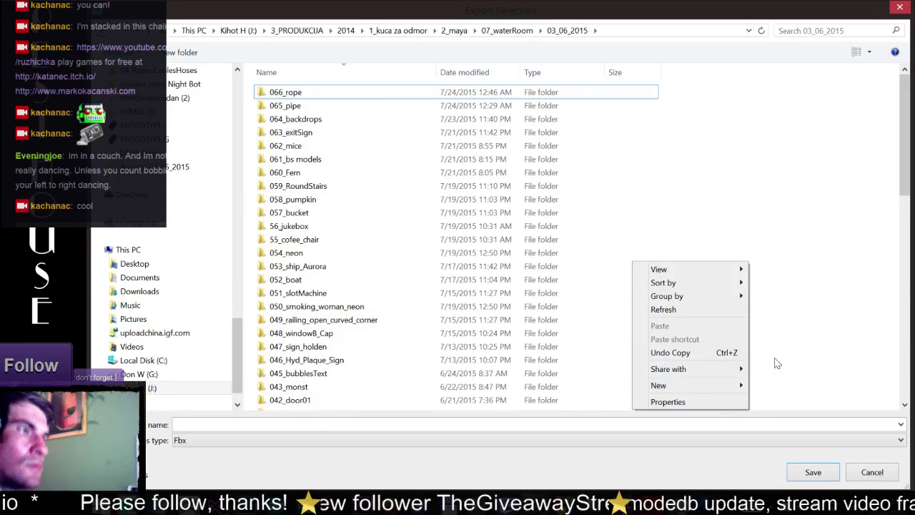
pyautogui.moveTo(719, 387)
pyautogui.click(556, 253)
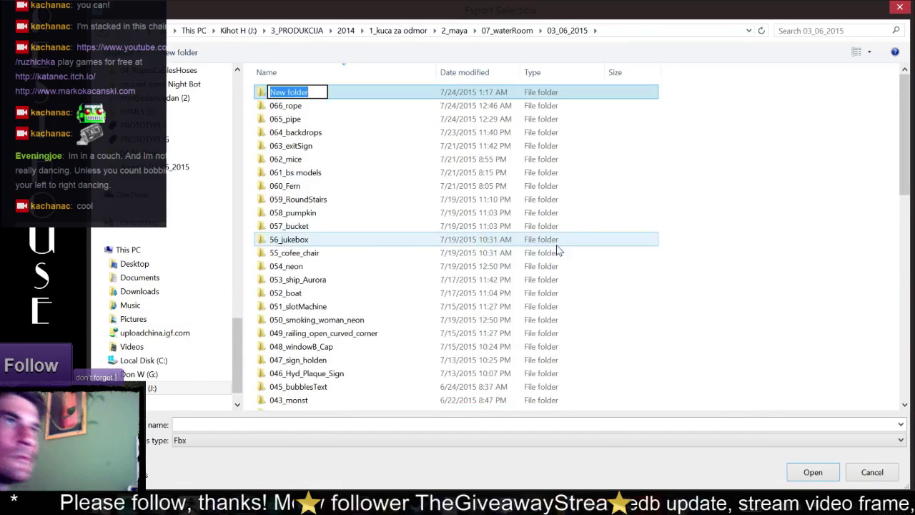
pyautogui.write('067-stairs')
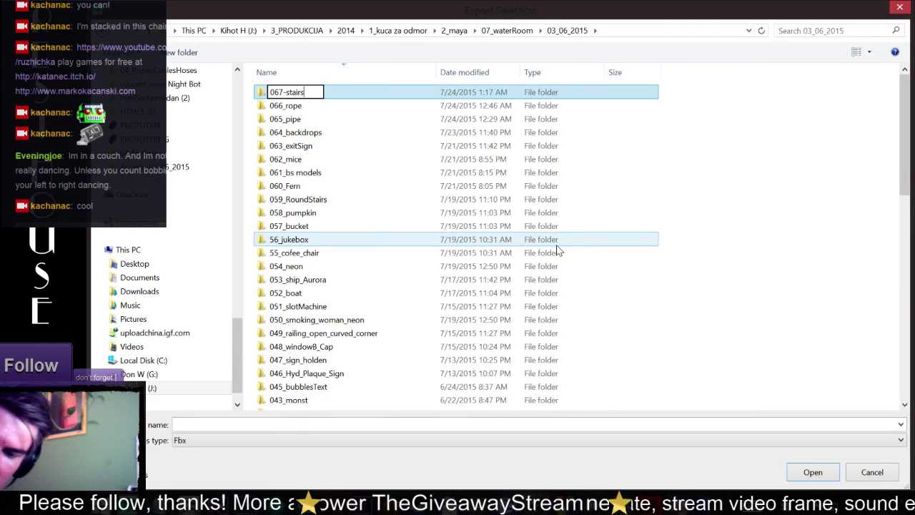
pyautogui.press('Return')
# Step: Rename the folder to 067_stairs and open it
pyautogui.press('Return')
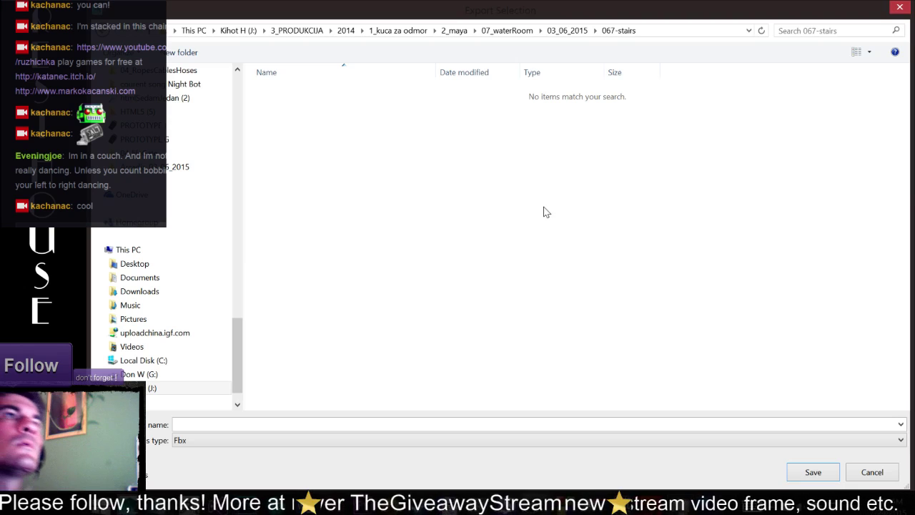
pyautogui.press('BackSpace')
pyautogui.press('F2')
pyautogui.press('Home')
pyautogui.press('Right')
pyautogui.press('Right')
pyautogui.press('Right')
pyautogui.press('BackSpace')
pyautogui.write('_')
pyautogui.press('Return')
pyautogui.press('Return')
# Step: Export the stairs mesh as 067_stairs.fbx in that folder
pyautogui.write('067-stairs')
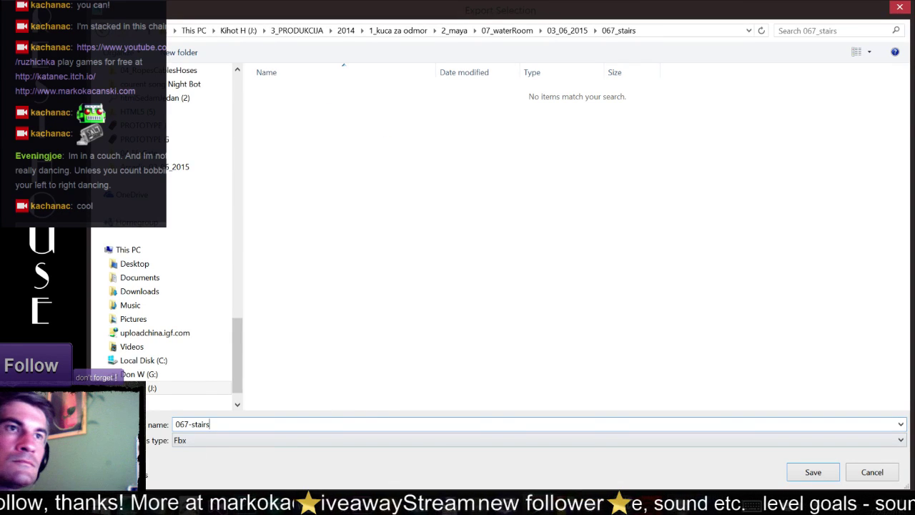
pyautogui.press('Left')
pyautogui.press('Left')
pyautogui.press('Left')
pyautogui.press('BackSpace')
pyautogui.write('_')
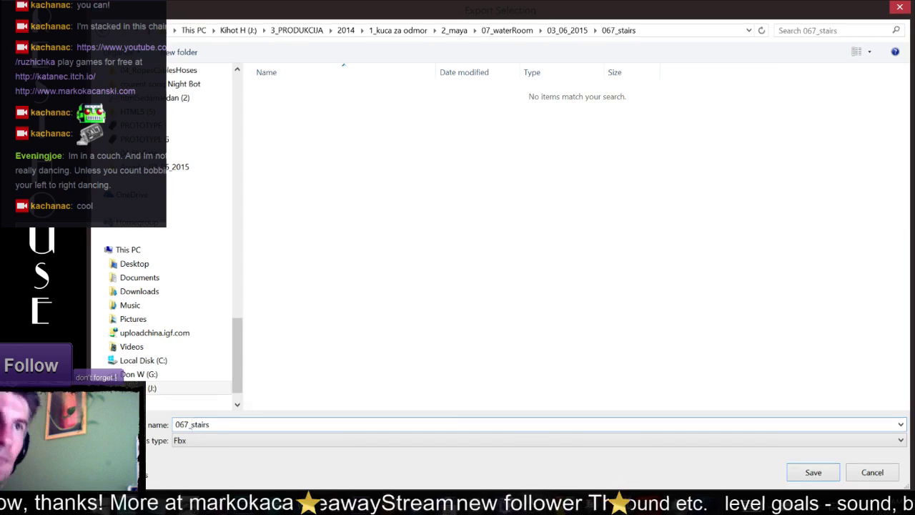
pyautogui.press('Return')
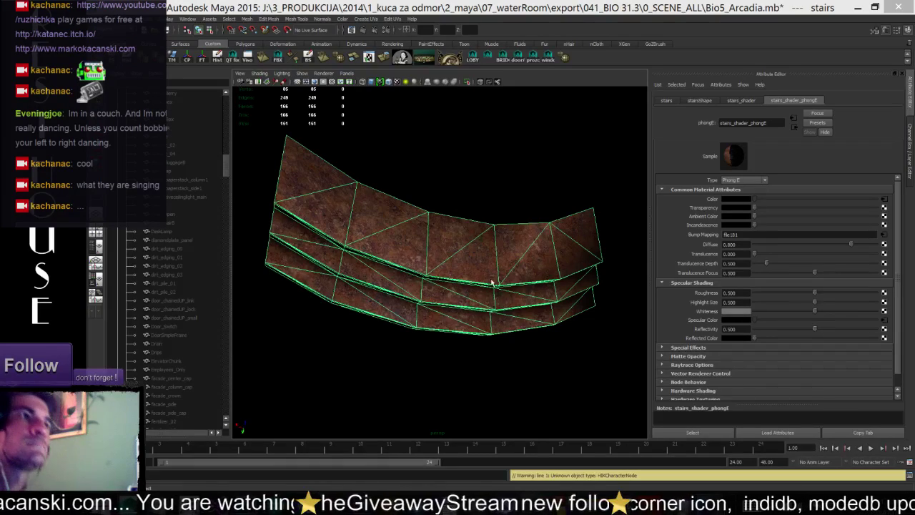
# Step: Check the 'exported' group in the Outliner contains the stairs, then reselect the stairs mesh
pyautogui.moveTo(447, 241)
pyautogui.keyDown('alt'); pyautogui.mouseDown()
pyautogui.moveTo(426, 183)
pyautogui.moveTo(421, 198)
pyautogui.mouseUp(); pyautogui.keyUp('alt')
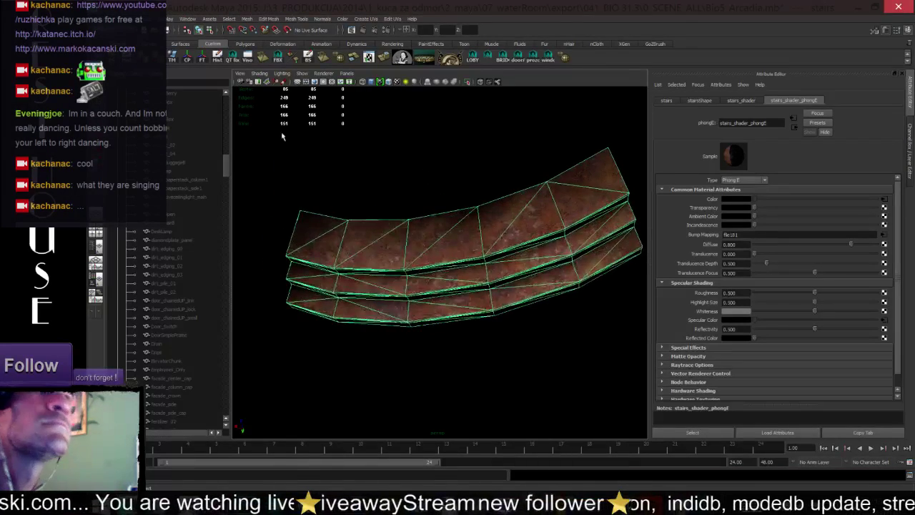
pyautogui.moveTo(226, 163); pyautogui.dragTo(223, 108)
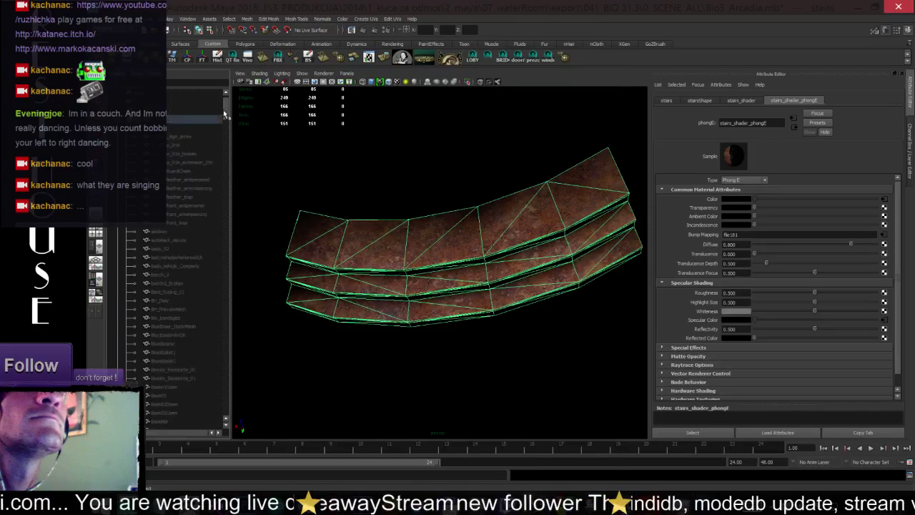
pyautogui.scroll(3, 186, 271)
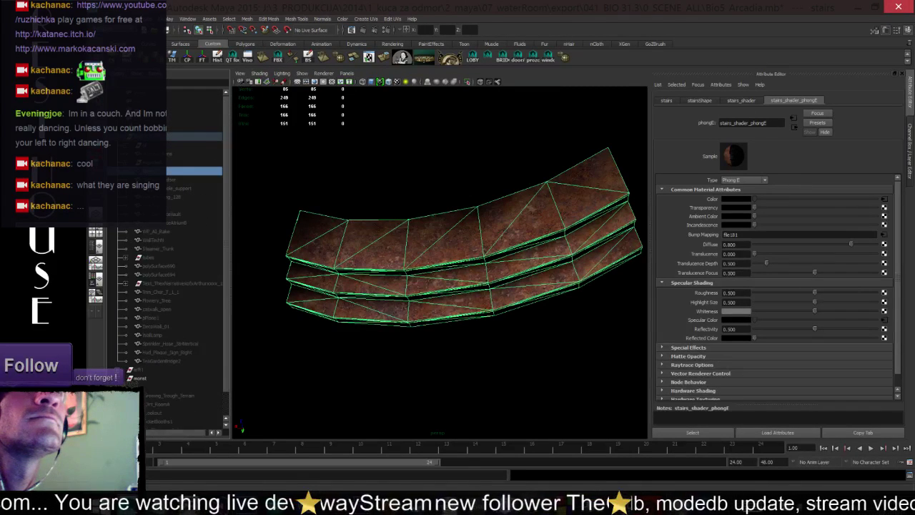
pyautogui.click(193, 166)
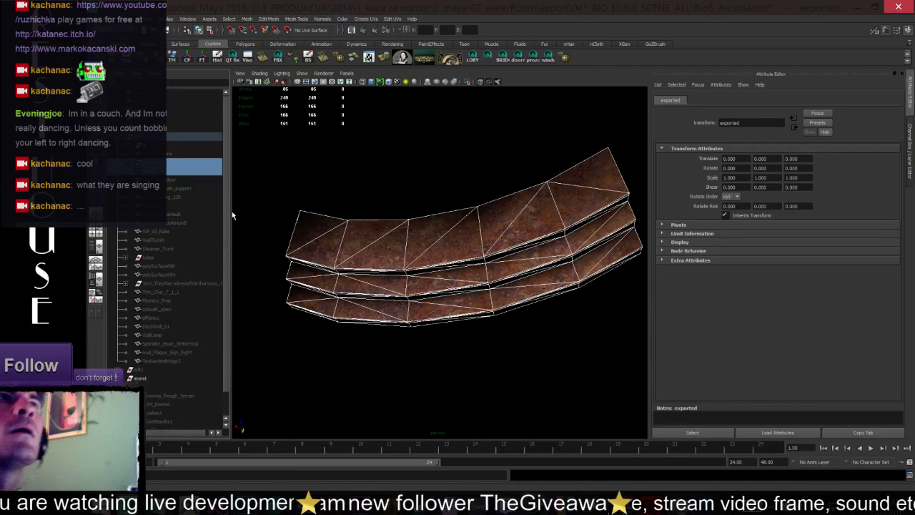
pyautogui.click(494, 292)
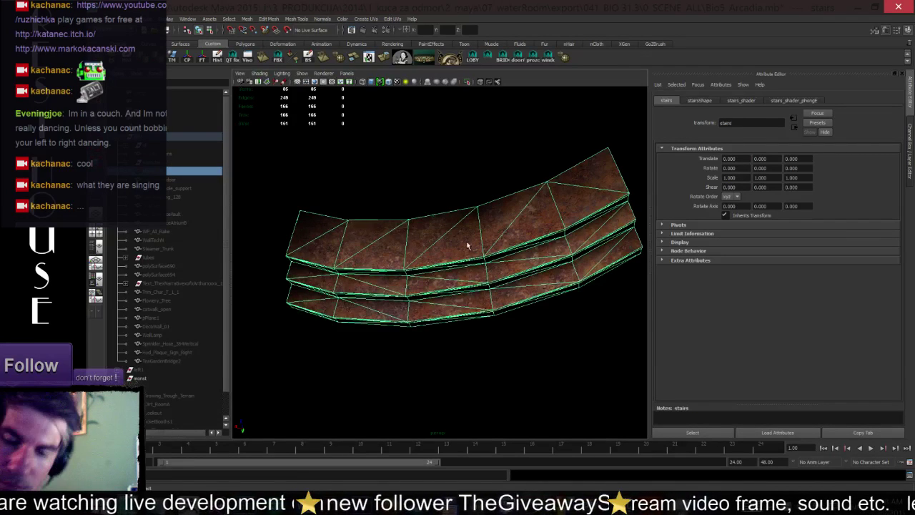
# Step: Verify 067_stairs.fbx exists in the 067_stairs folder, then close the dialog without exporting
pyautogui.hotkey('ctrl', 's')
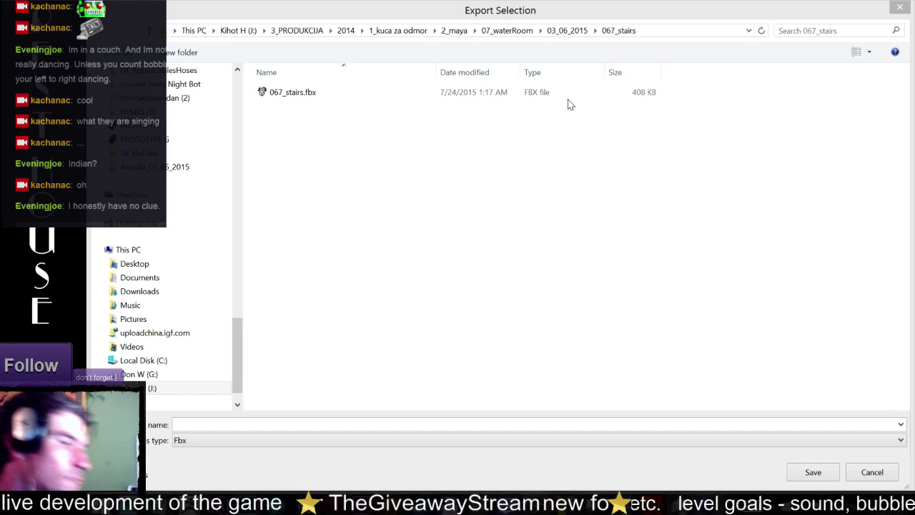
pyautogui.click(567, 30)
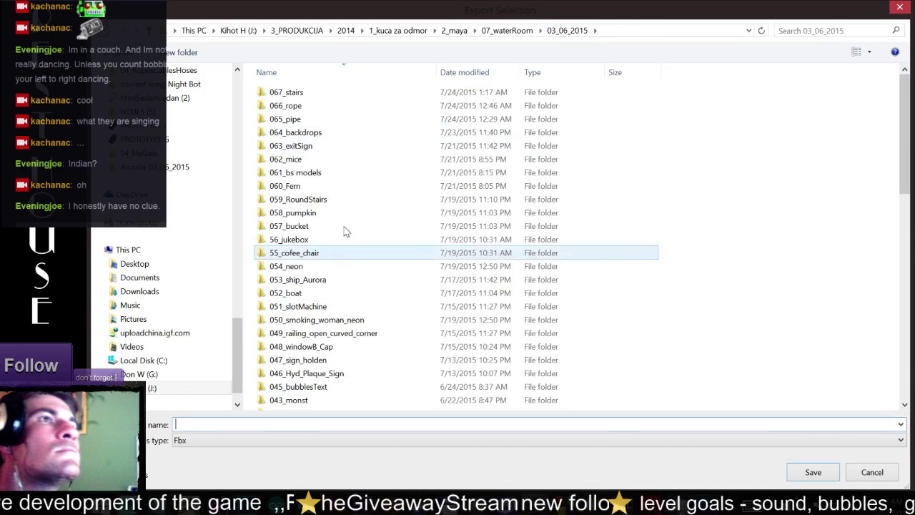
pyautogui.doubleClick(299, 94)
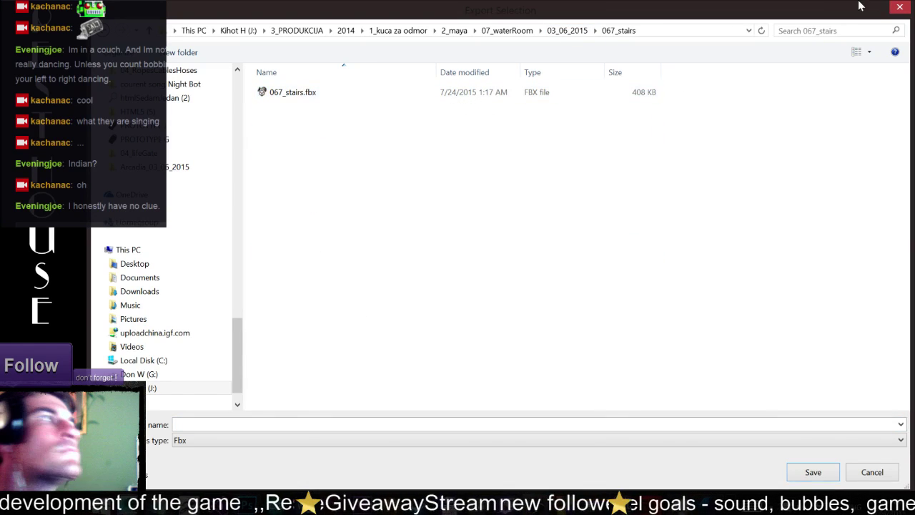
pyautogui.click(899, 12)
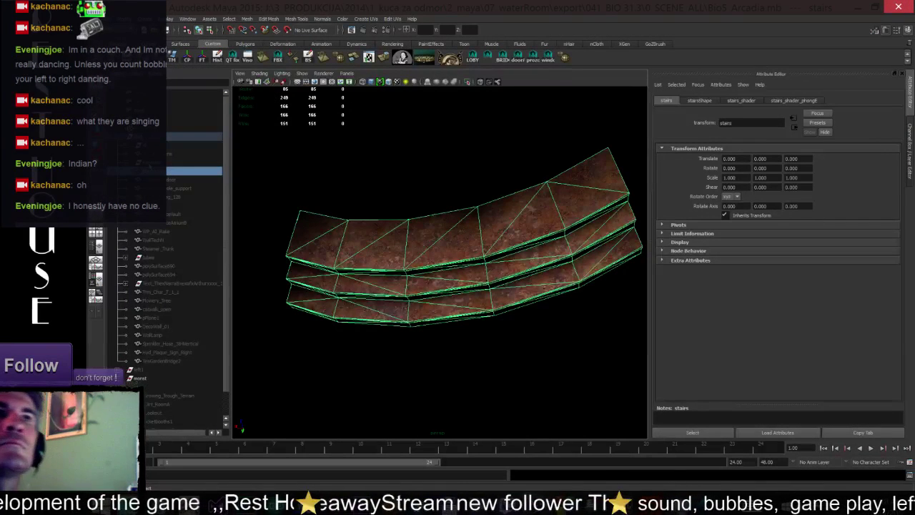
# Step: Pick-walk to the stairs mesh and hide it from the viewport
pyautogui.press('Up')
pyautogui.press('Down')
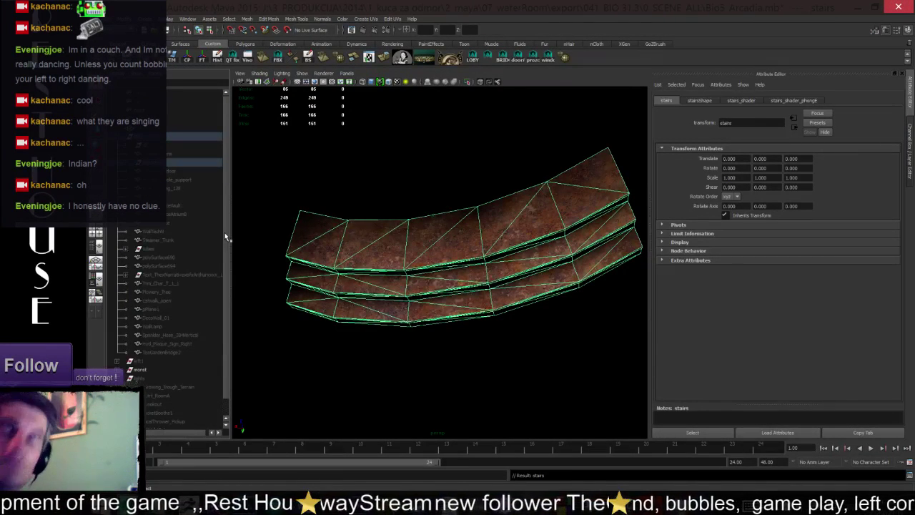
pyautogui.hotkey('ctrl', 'h')
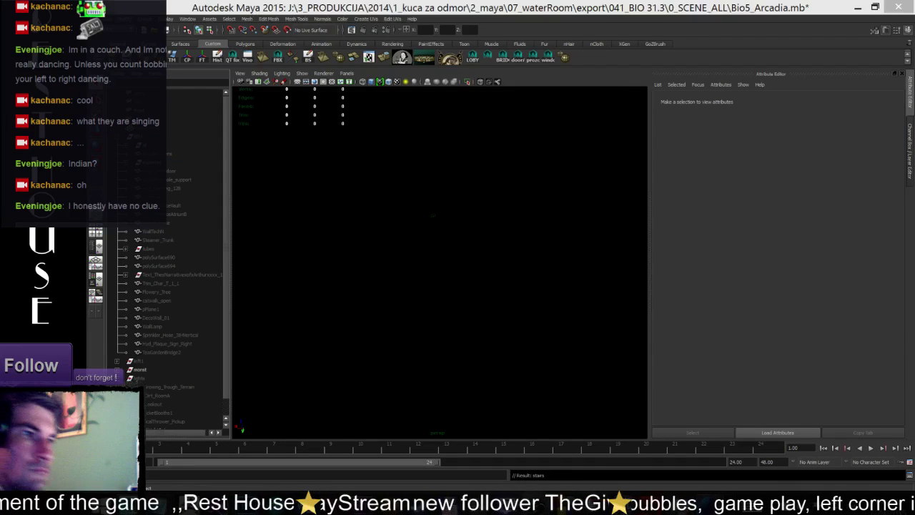
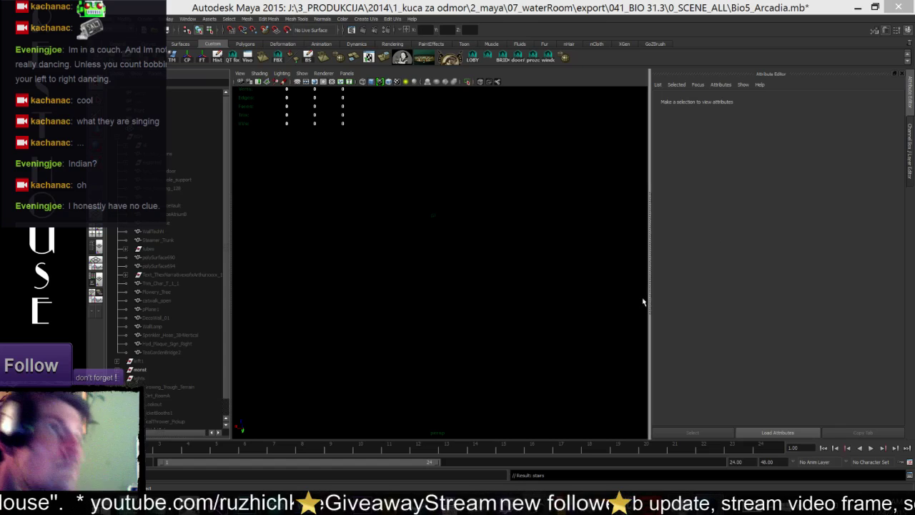
# Step: Switch from Maya to the neon_3 material graph in Unreal Engine
pyautogui.hotkey('alt', 'Tab')
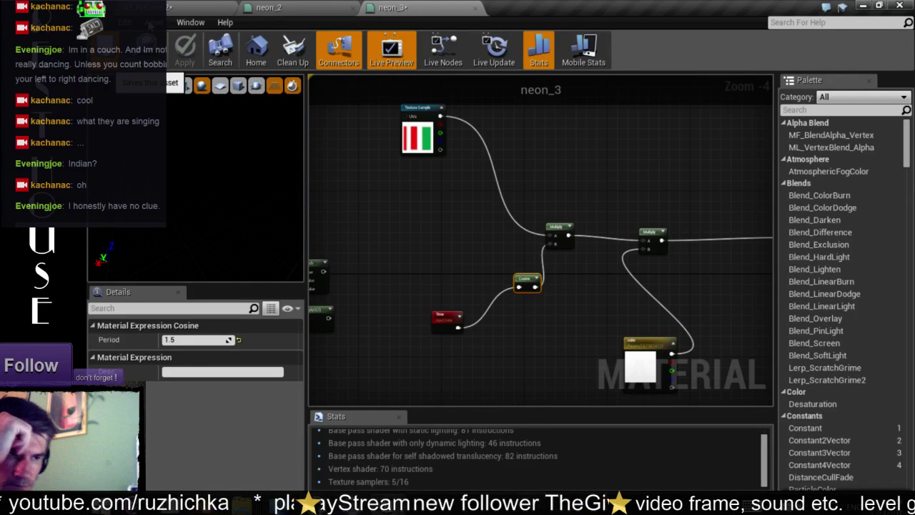
# Step: Save the neon_3 material and go back to the Maya scene
pyautogui.click(146, 51)
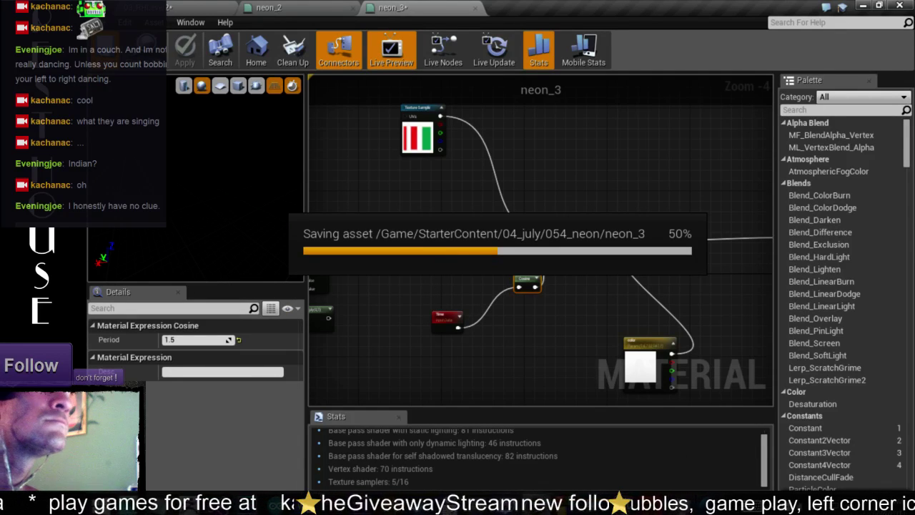
pyautogui.click(249, 448)
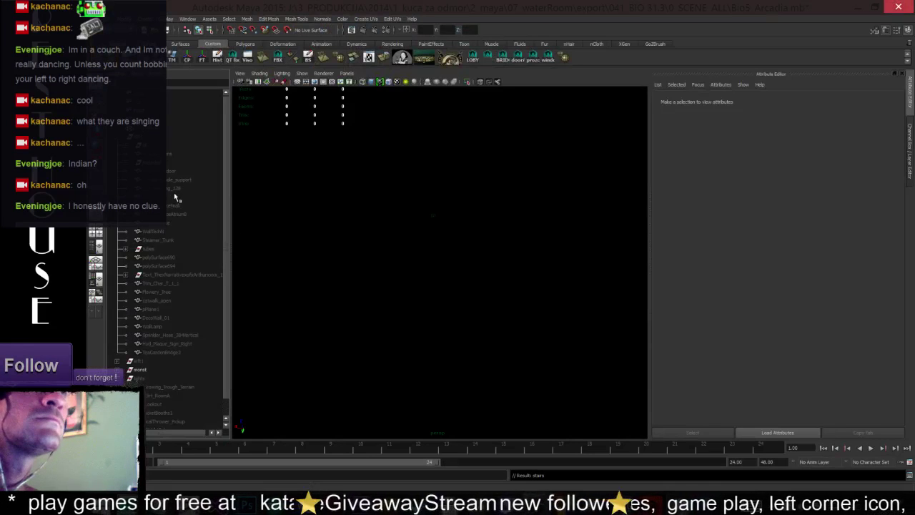
# Step: Browse the Outliner, reveal all hidden objects and hide the door_chainedUP_link mesh
pyautogui.click(166, 230)
pyautogui.scroll(-1, 167, 228)
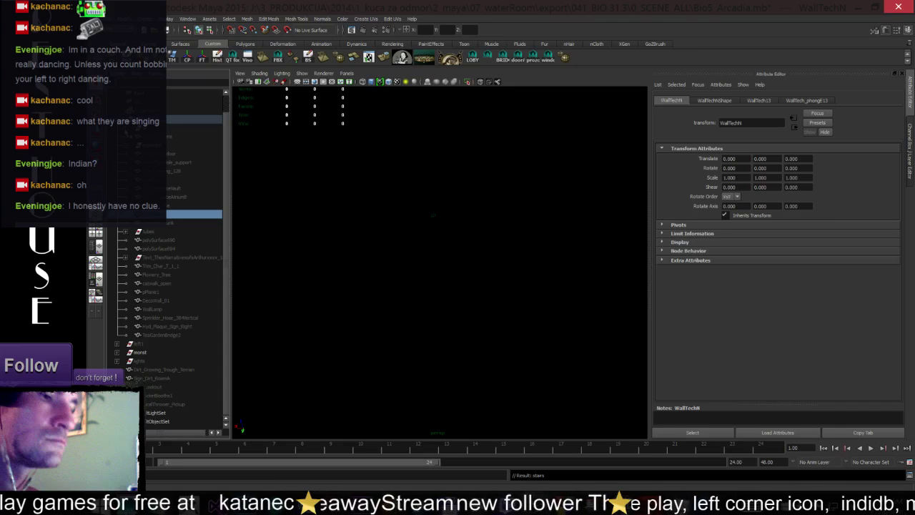
pyautogui.scroll(10, 173, 234)
pyautogui.click(169, 274)
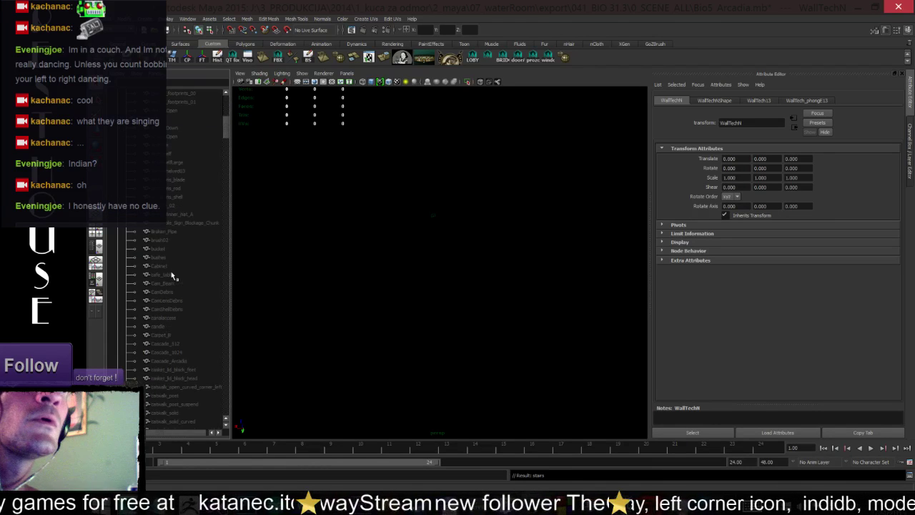
pyautogui.scroll(-4, 171, 272)
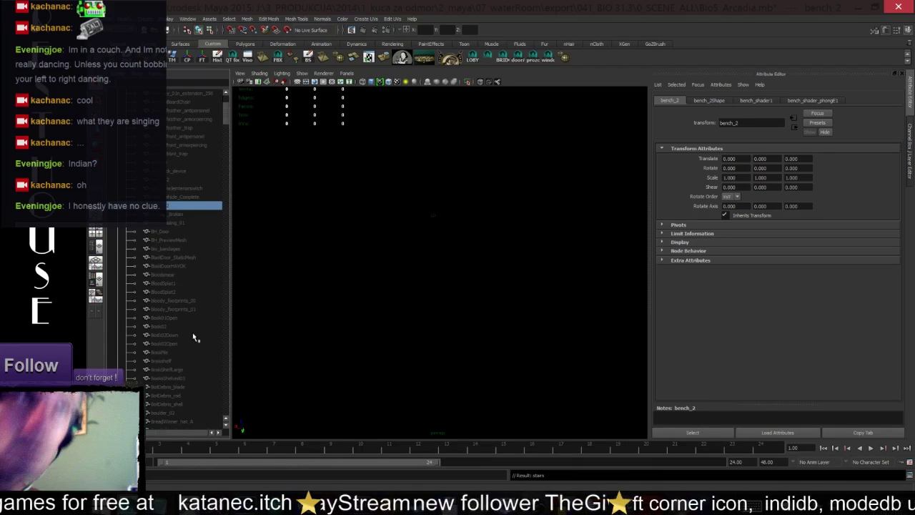
pyautogui.scroll(-10, 190, 332)
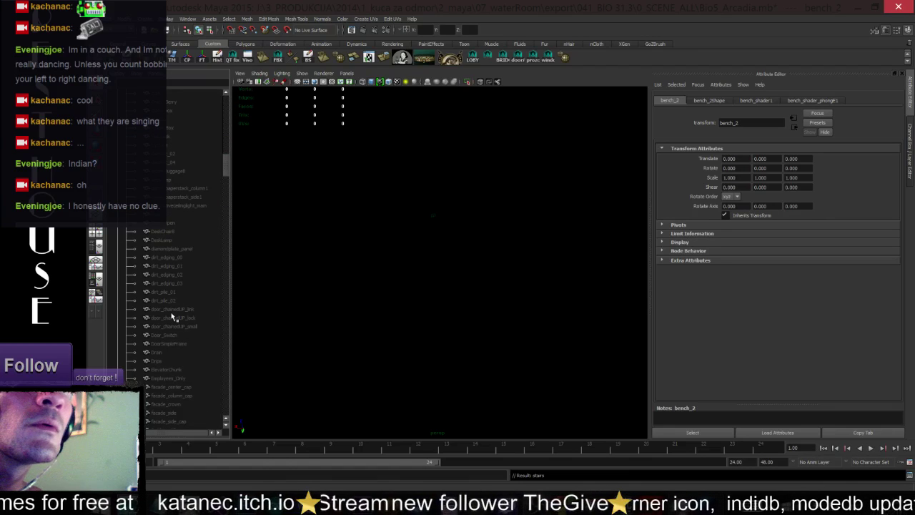
pyautogui.click(172, 309)
pyautogui.hotkey('shift', 'h')
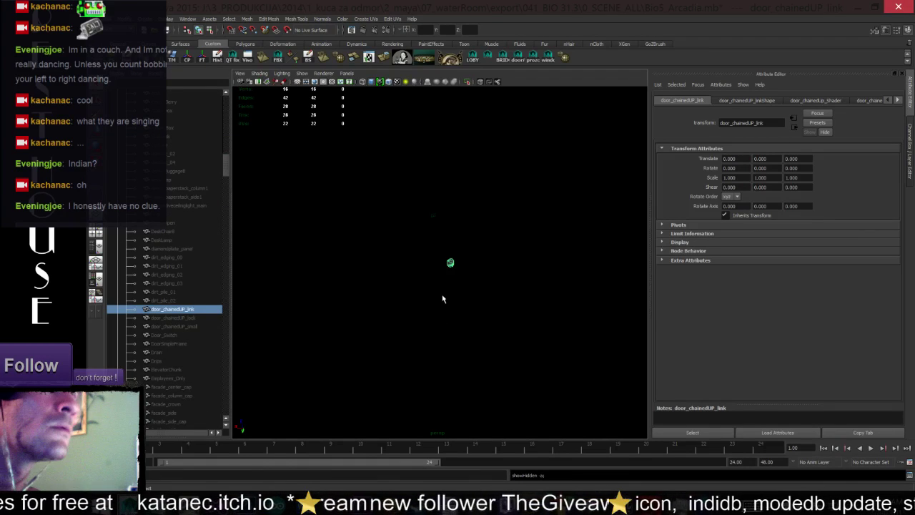
pyautogui.scroll(5, 443, 299)
pyautogui.hotkey('ctrl', 'h')
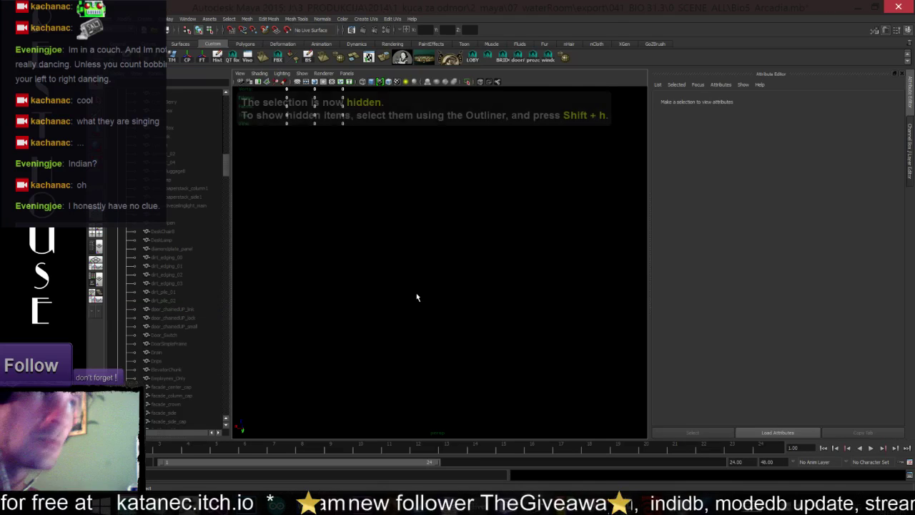
pyautogui.hotkey('alt', 'b')
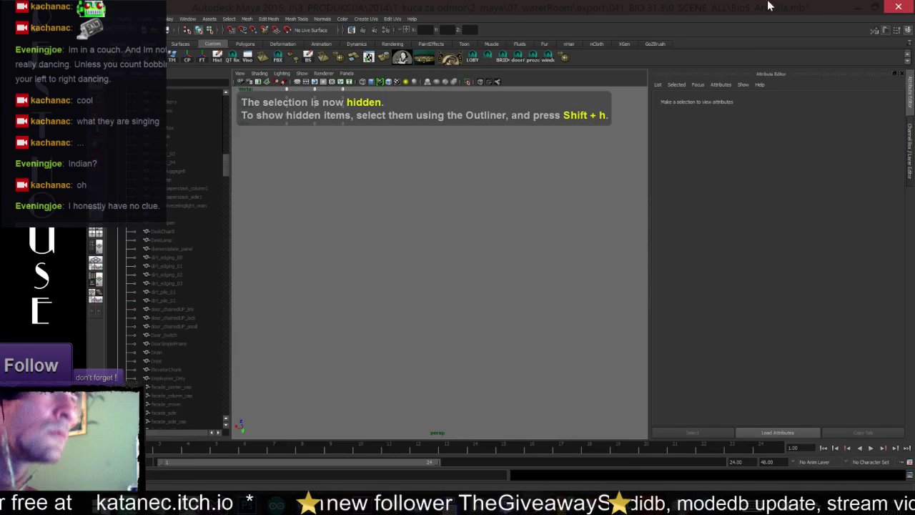
# Step: Save the Unreal material once more and return to Maya
pyautogui.hotkey('alt', 'Tab')
pyautogui.hotkey('ctrl', 's')
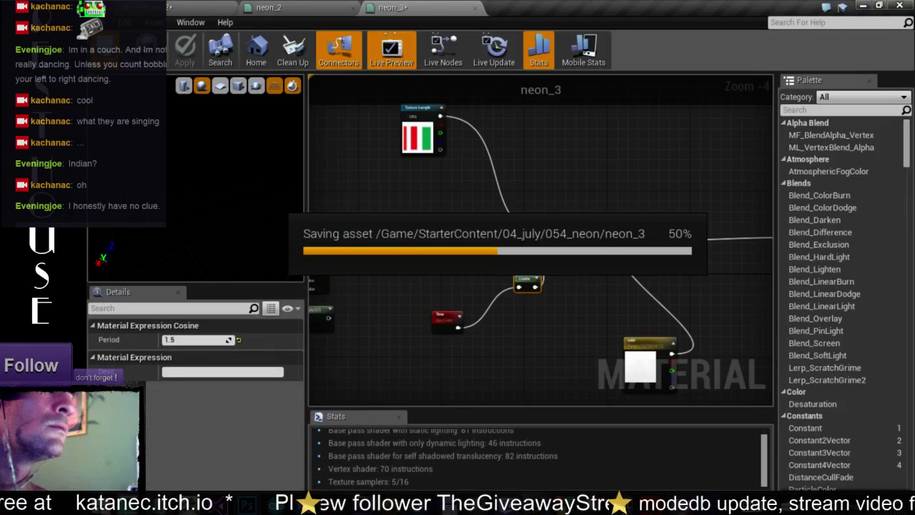
pyautogui.hotkey('alt', 'Tab')
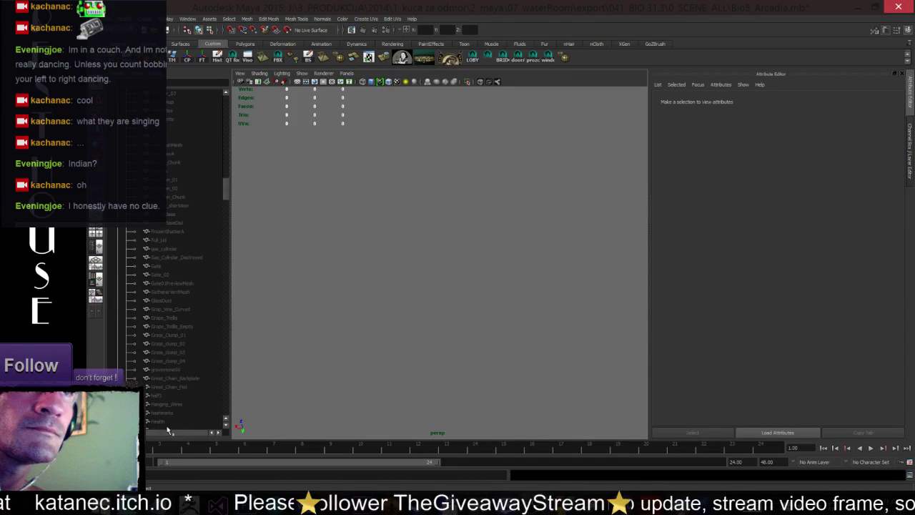
# Step: Select the Great_Chain_Fist object in the Outliner
pyautogui.scroll(-5, 168, 386)
pyautogui.click(170, 395)
pyautogui.click(176, 386)
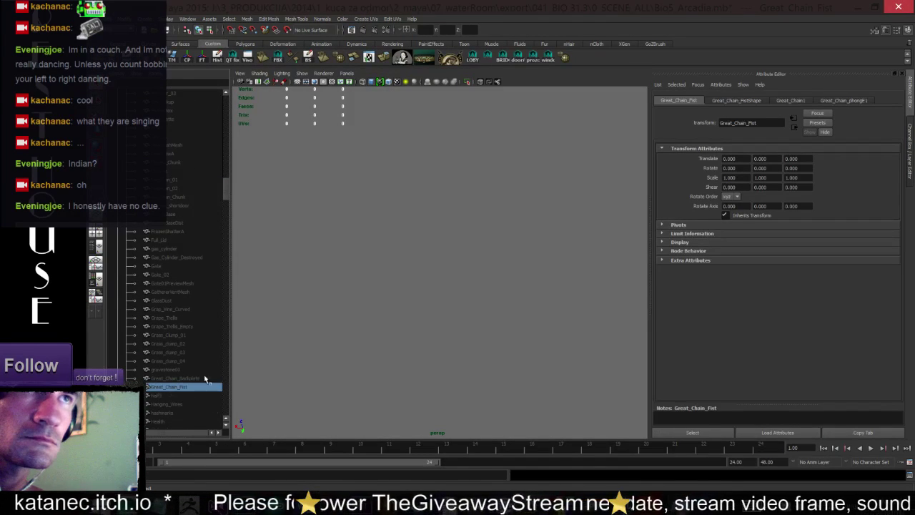
pyautogui.scroll(-5, 207, 378)
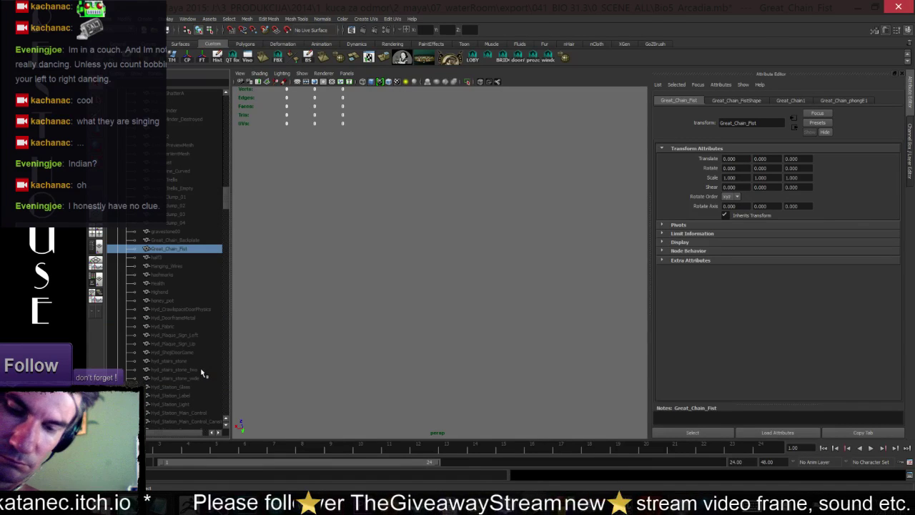
# Step: Frame and orbit Great_Chain_Fist, then show its Great_Chain_phongE1 material attributes
pyautogui.press('f')
pyautogui.moveTo(408, 286)
pyautogui.keyDown('alt'); pyautogui.mouseDown()
pyautogui.moveTo(526, 244)
pyautogui.moveTo(418, 317)
pyautogui.mouseUp(); pyautogui.keyUp('alt')
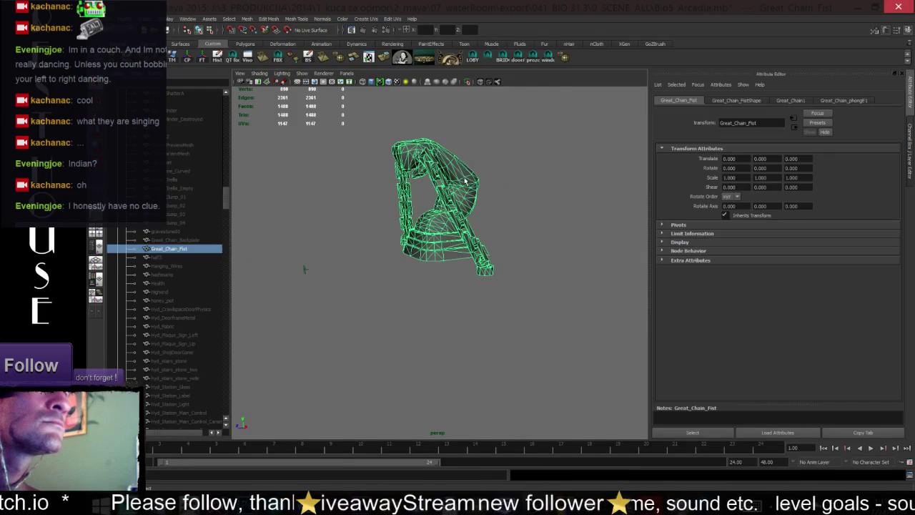
pyautogui.doubleClick(171, 250)
pyautogui.hotkey('ctrl', 'c')
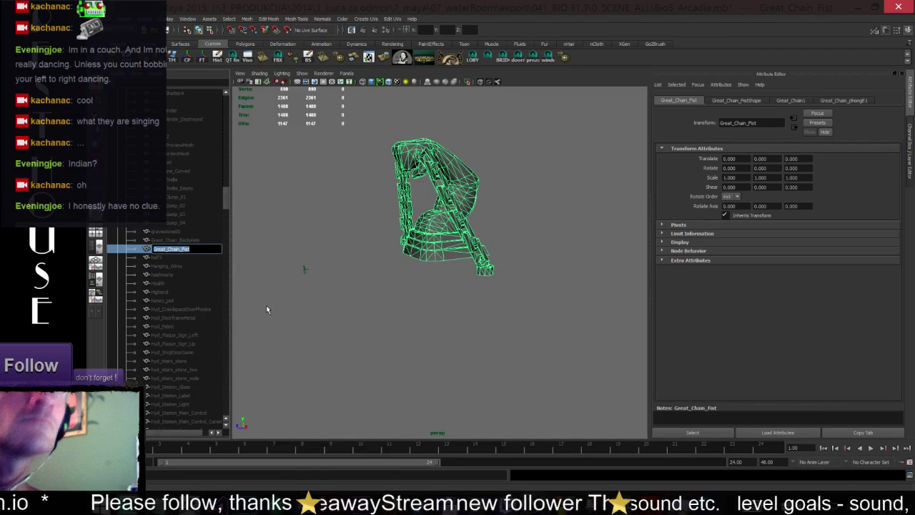
pyautogui.click(837, 100)
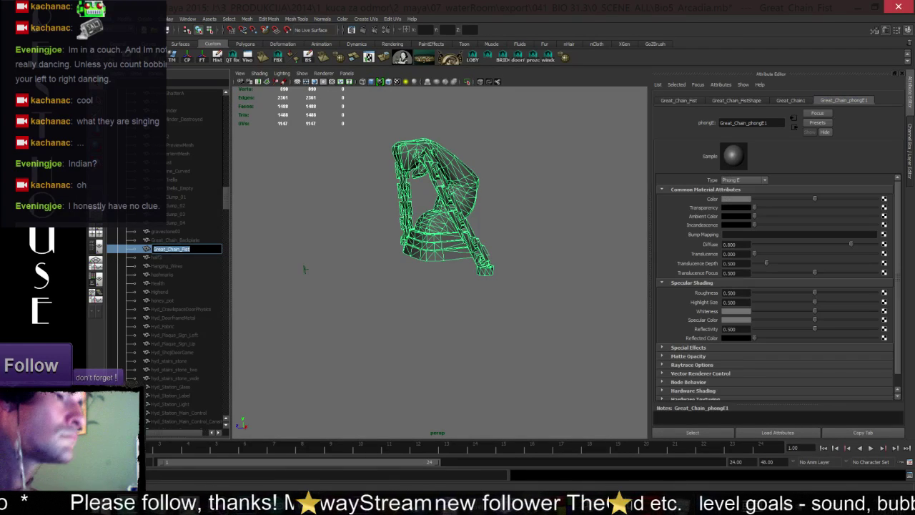
pyautogui.press('Return')
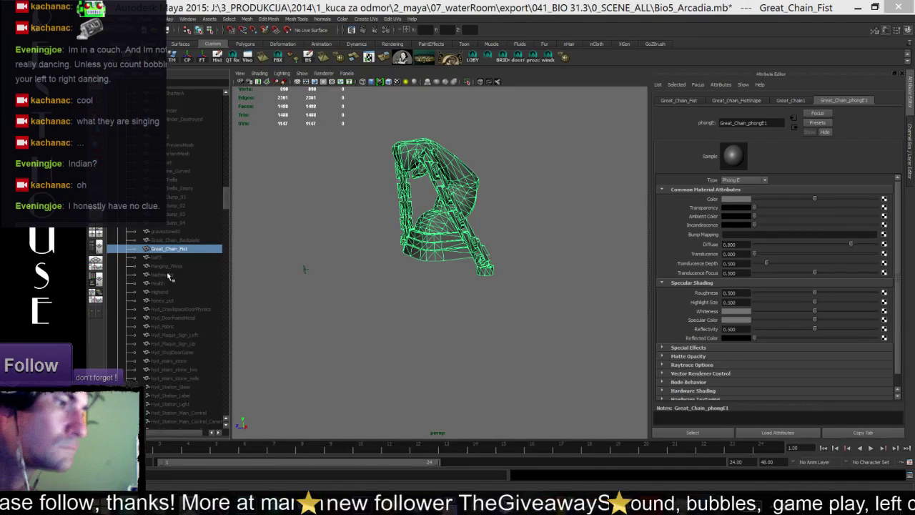
# Step: Map great_chain_diffuse.jpg to the Colour of Great_Chain_phongE1 through a File texture
pyautogui.click(884, 206)
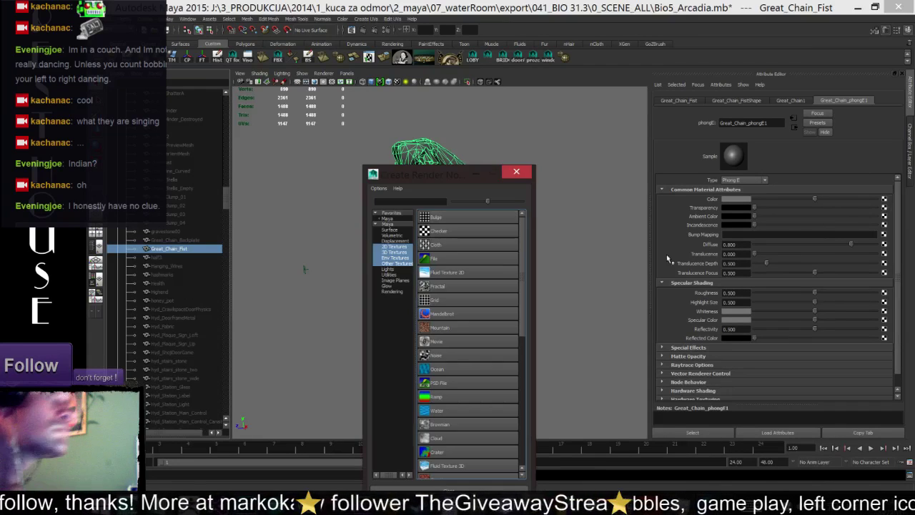
pyautogui.click(448, 260)
pyautogui.click(893, 224)
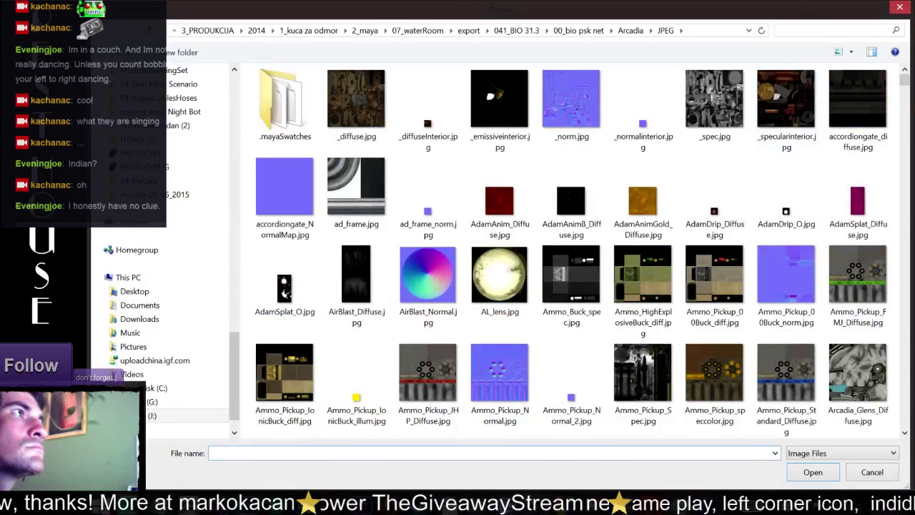
pyautogui.click(833, 30)
pyautogui.write('Great_Chain_Fist')
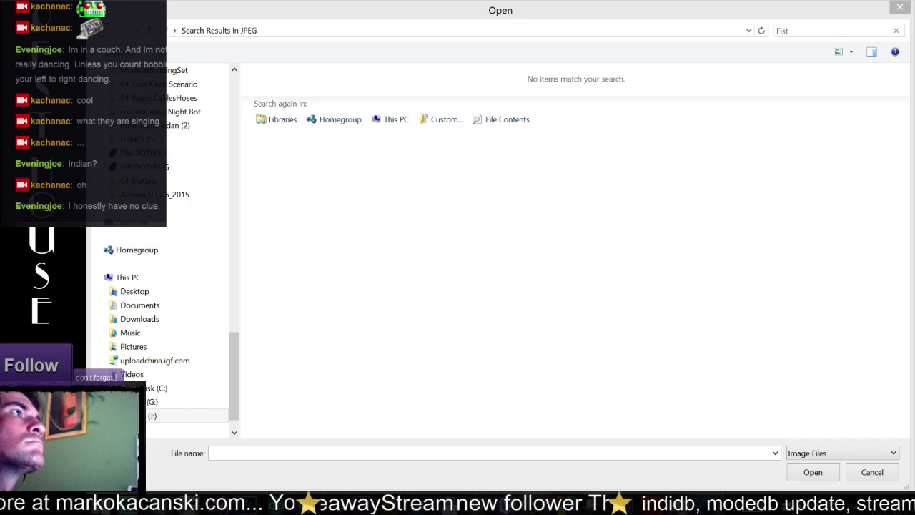
pyautogui.hotkey('ctrl', 'v')
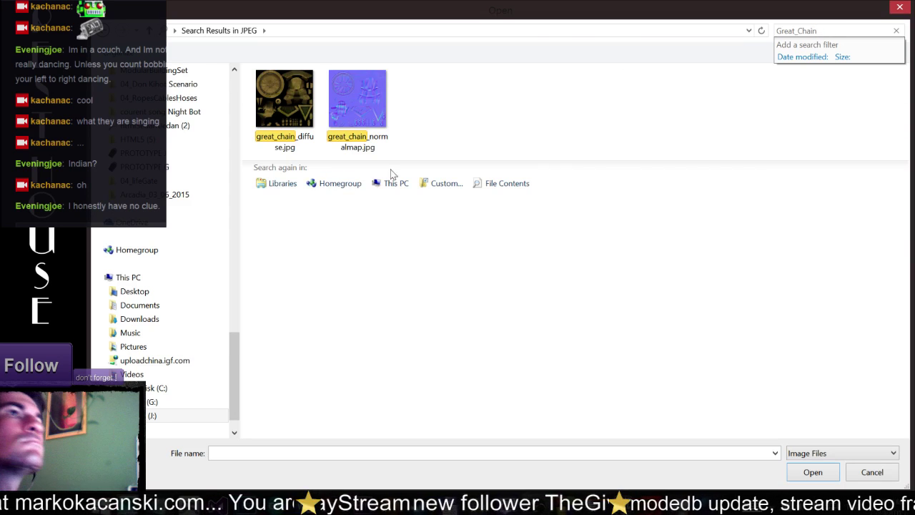
pyautogui.click(284, 111)
pyautogui.doubleClick(300, 111)
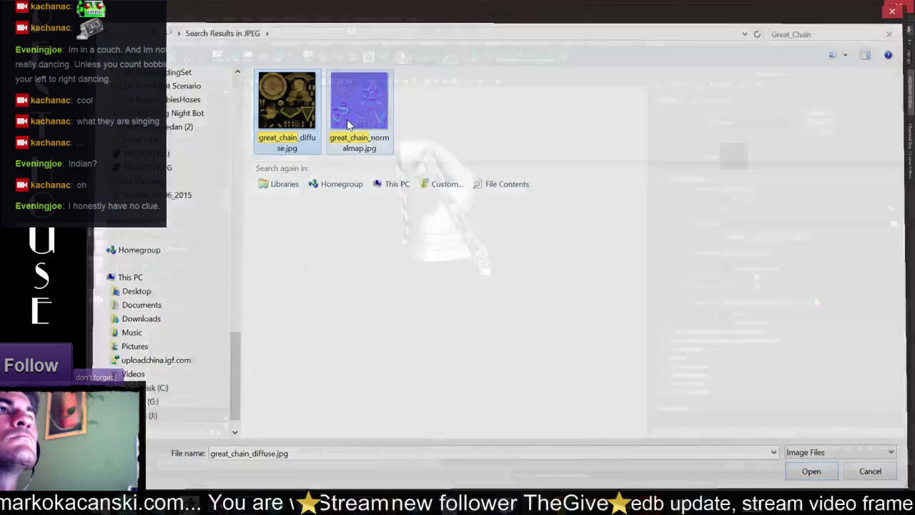
pyautogui.click(441, 238)
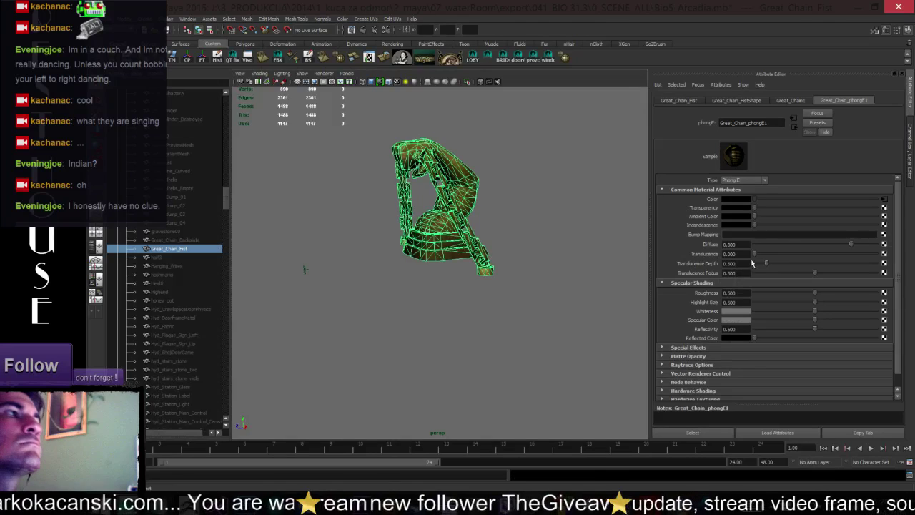
pyautogui.click(884, 234)
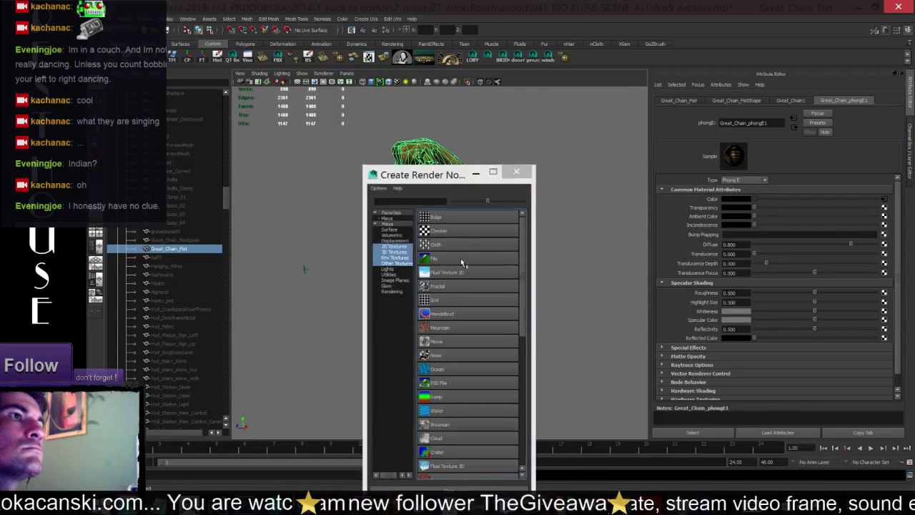
# Step: Load great_chain_normalmap.jpg as a File texture on the material's Bump Mapping
pyautogui.click(460, 262)
pyautogui.click(891, 198)
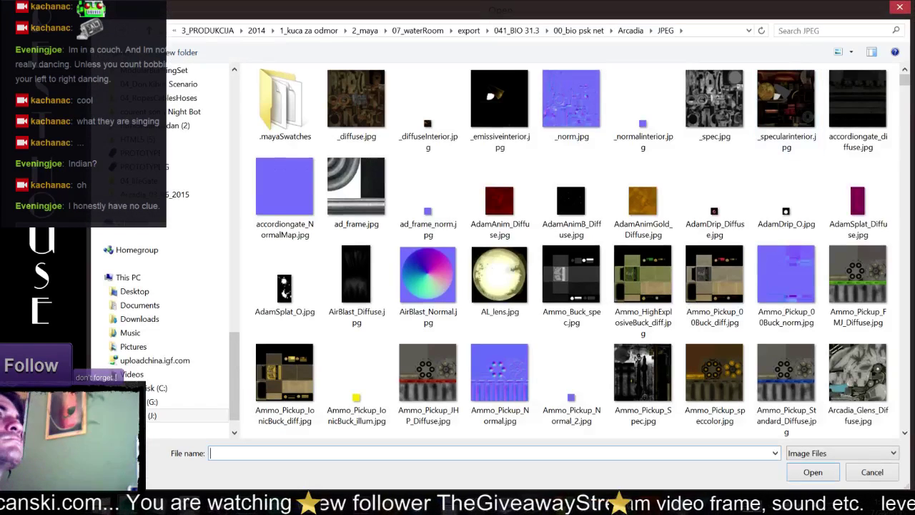
pyautogui.click(783, 31)
pyautogui.press('Return')
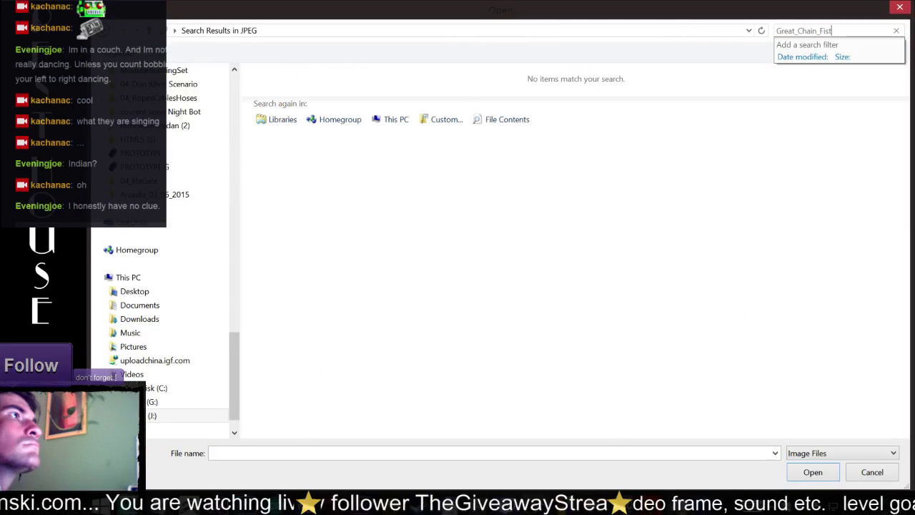
pyautogui.press('BackSpace')
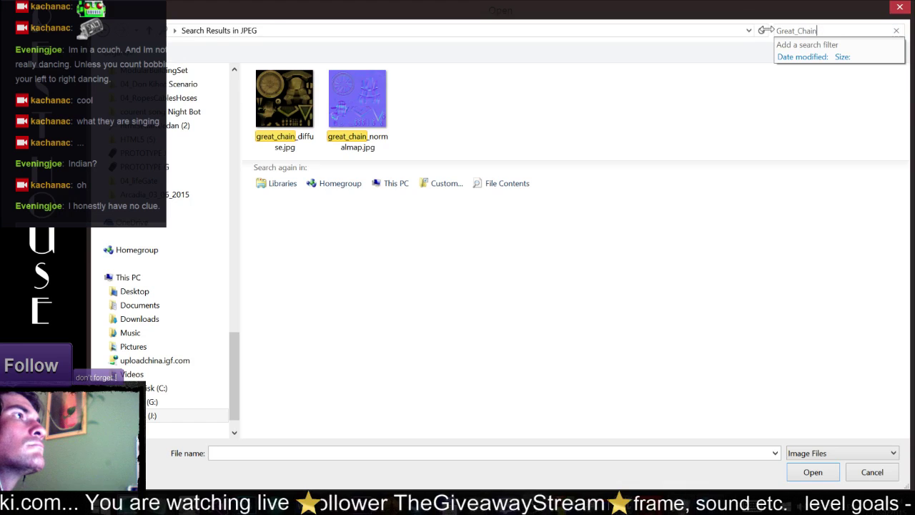
pyautogui.doubleClick(372, 117)
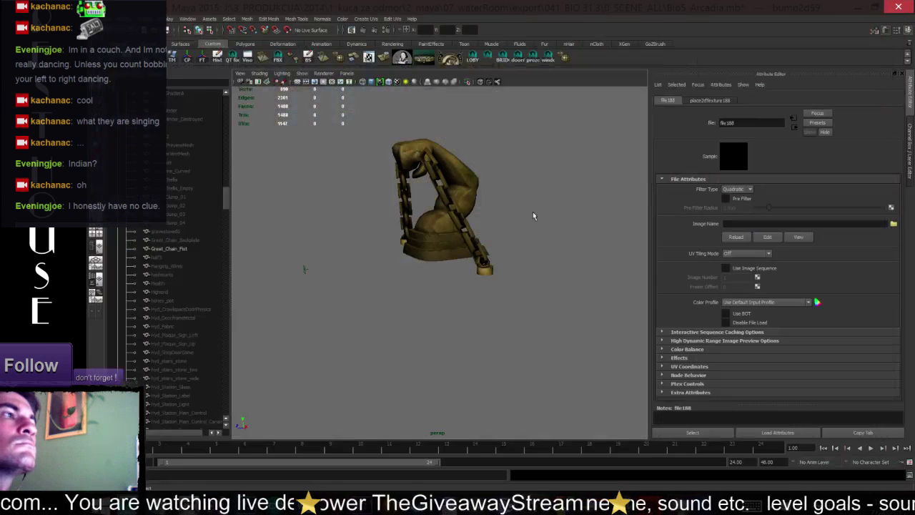
# Step: Inspect the textured chain statue in the viewport and save the Maya scene
pyautogui.click(469, 177)
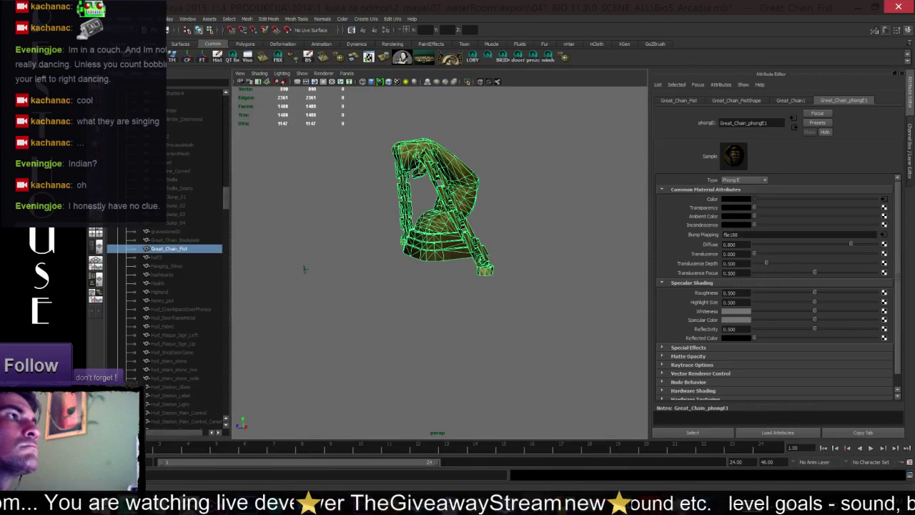
pyautogui.click(530, 209)
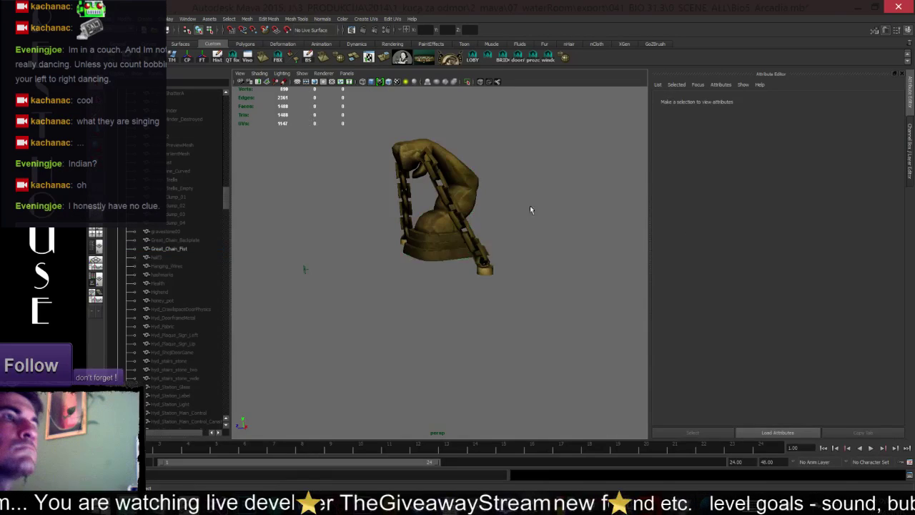
pyautogui.click(472, 233)
pyautogui.keyDown('alt'); pyautogui.moveTo(472, 233); pyautogui.dragTo(539, 254); pyautogui.keyUp('alt')
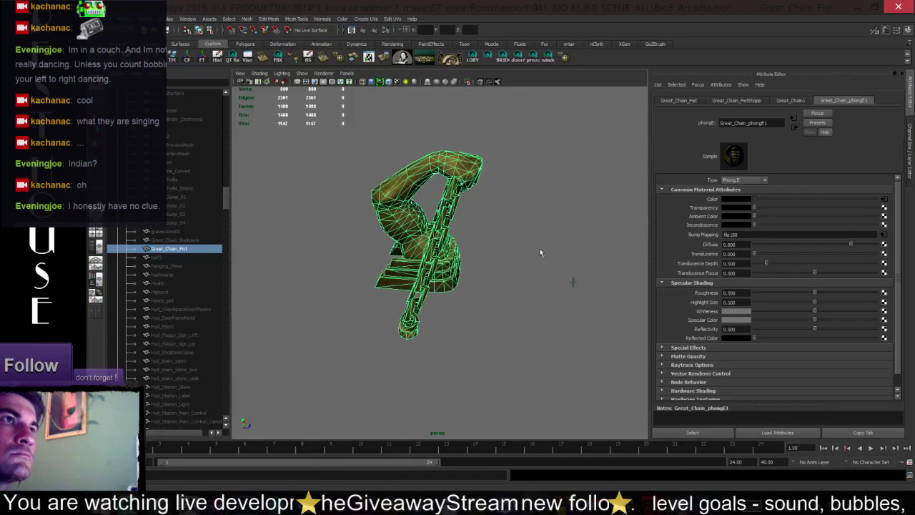
pyautogui.click(498, 241)
pyautogui.scroll(3, 474, 220)
pyautogui.hotkey('ctrl', 's')
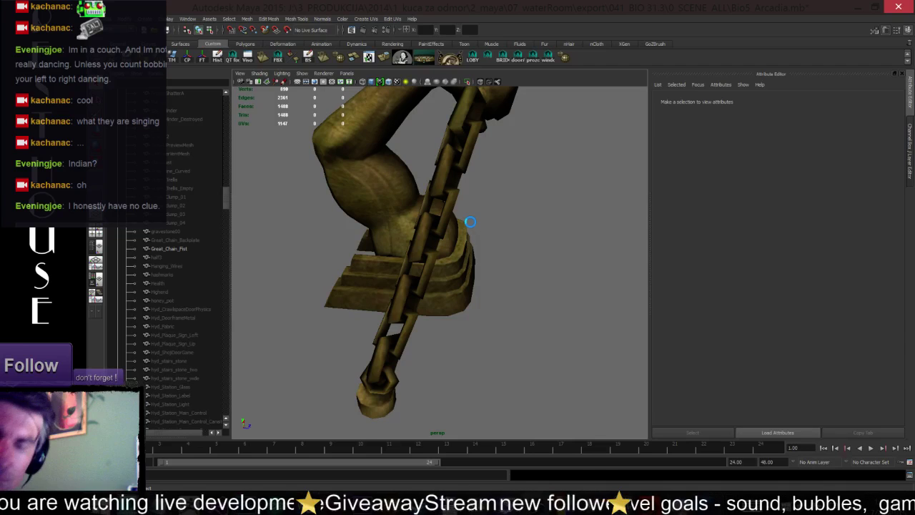
pyautogui.scroll(-3, 464, 225)
pyautogui.scroll(-2, 458, 230)
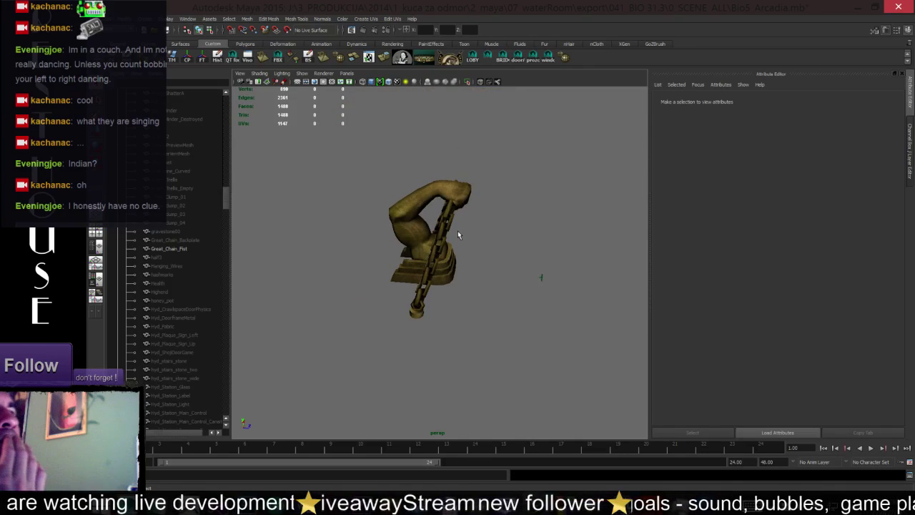
# Step: Minimize Maya and bring up Unreal's 03_RHLevel2 level editor
pyautogui.click(858, 9)
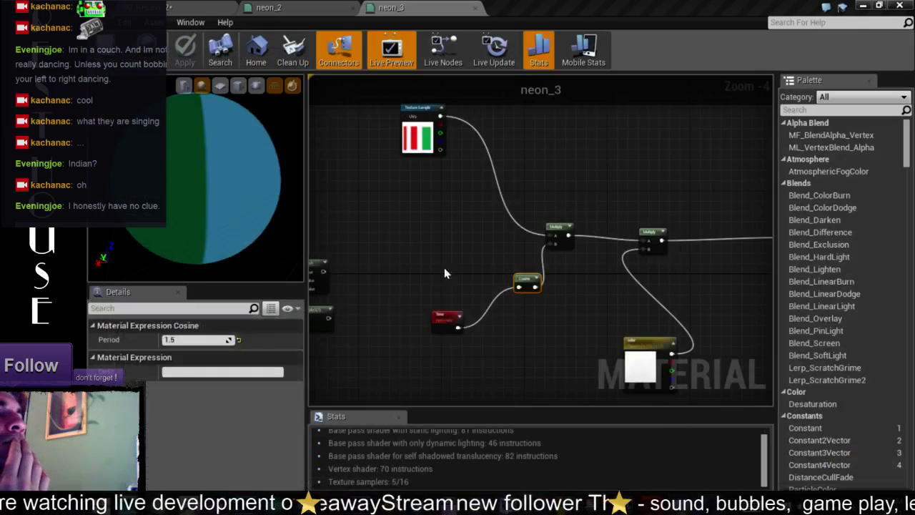
pyautogui.click(174, 5)
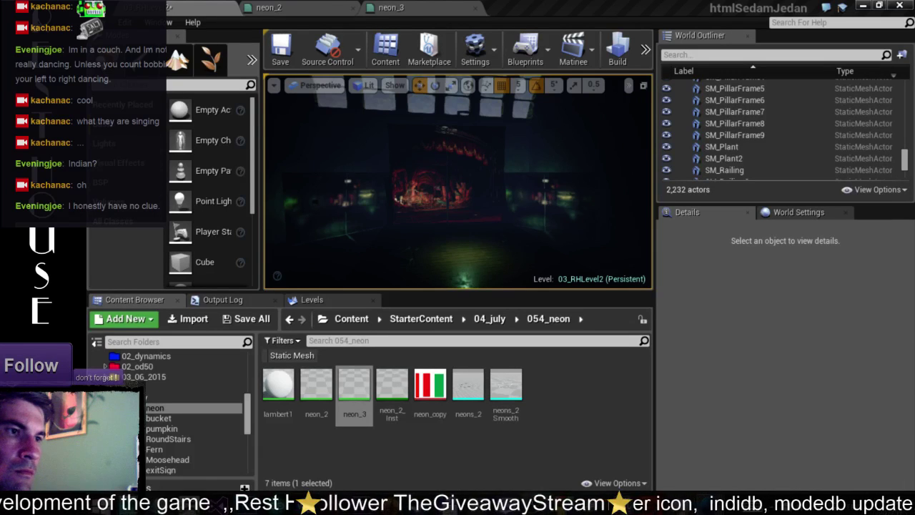
# Step: Select the ceiling neon tube SM_PillarFrame9 from the stage view
pyautogui.moveTo(446, 262); pyautogui.dragTo(446, 261, button='right')
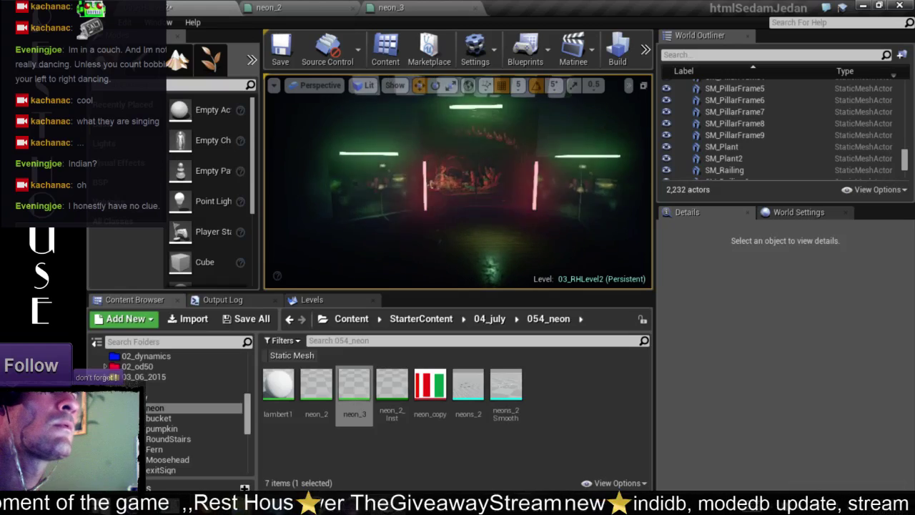
pyautogui.press('F11')
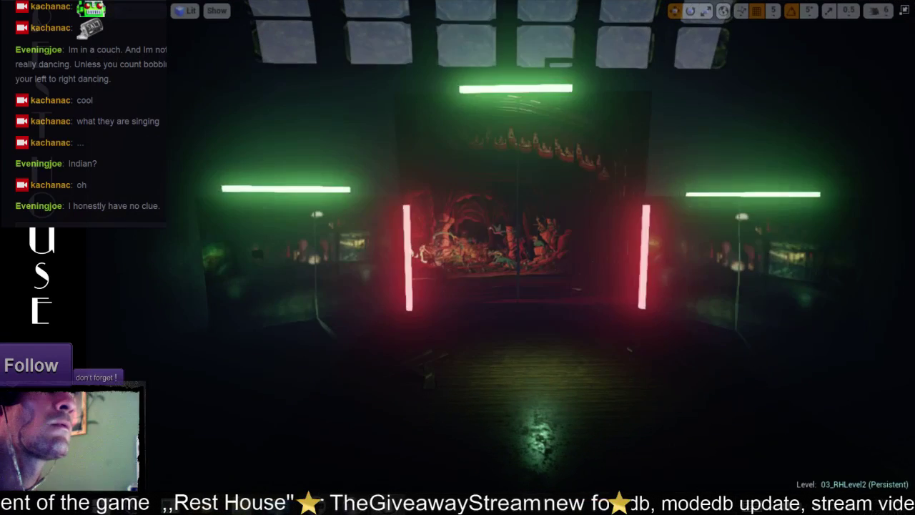
pyautogui.moveTo(449, 229); pyautogui.dragTo(494, 133, button='right')
pyautogui.click(496, 133)
pyautogui.press('F11')
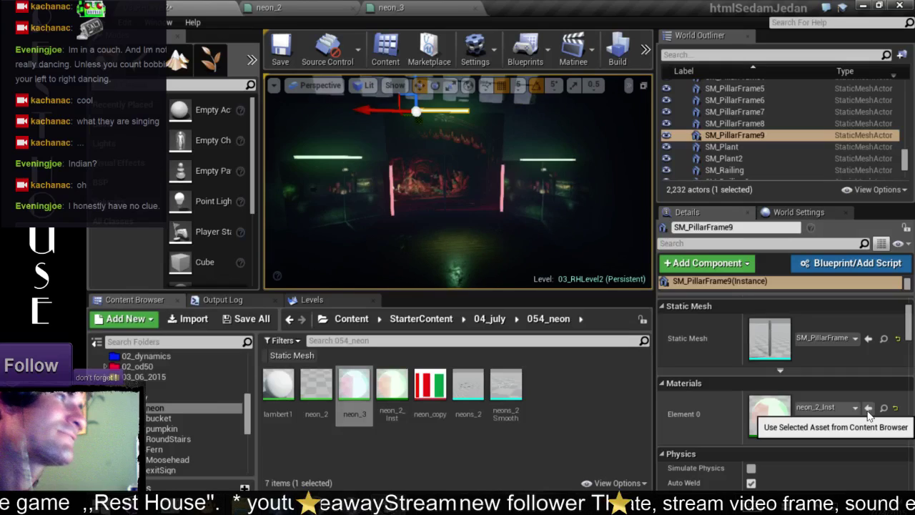
# Step: Assign neon_3 to the ceiling tube and the left green neon tube
pyautogui.click(868, 408)
pyautogui.moveTo(465, 214); pyautogui.dragTo(465, 208, button='right')
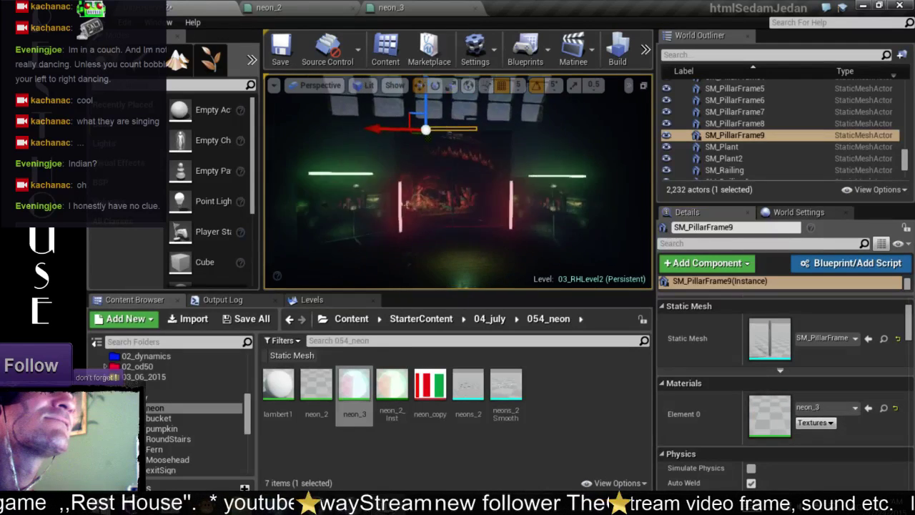
pyautogui.press('F11')
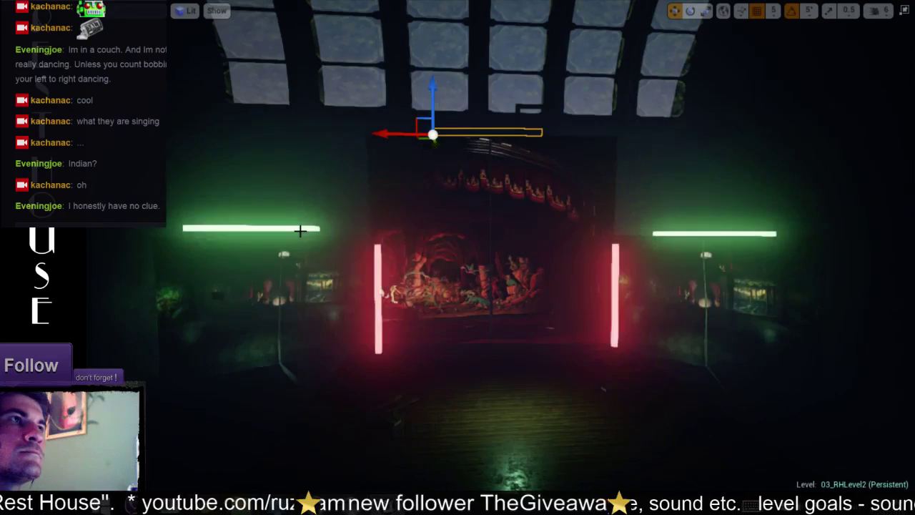
pyautogui.click(300, 229)
pyautogui.moveTo(300, 229); pyautogui.dragTo(300, 201, button='right')
pyautogui.press('F11')
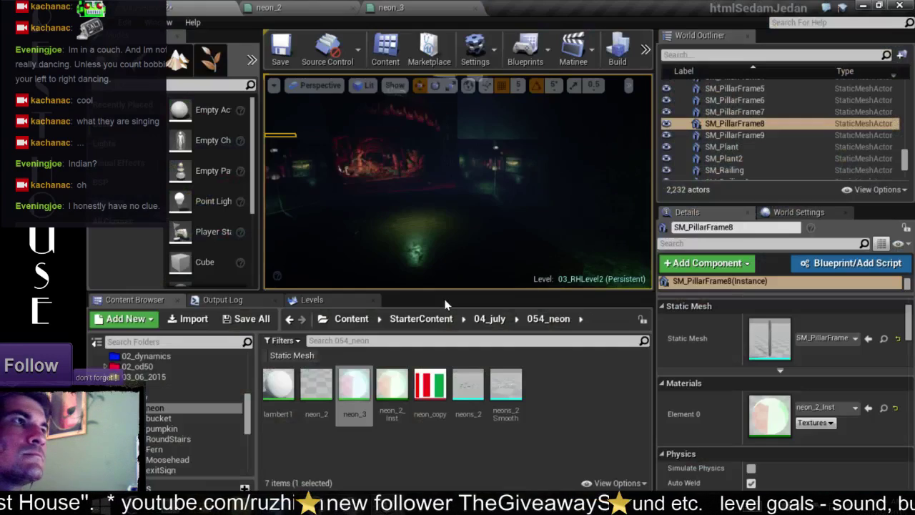
pyautogui.click(868, 408)
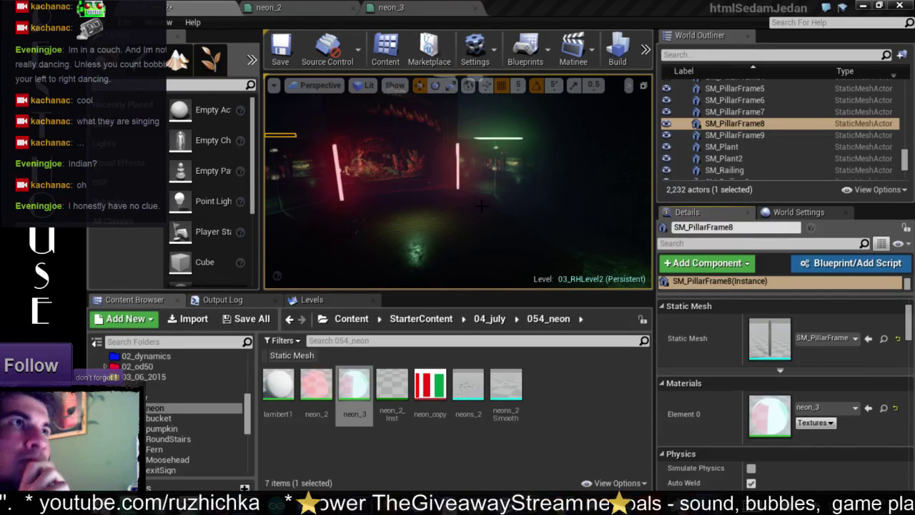
# Step: Assign neon_3 to the right green neon tube
pyautogui.moveTo(453, 205); pyautogui.dragTo(426, 209, button='right')
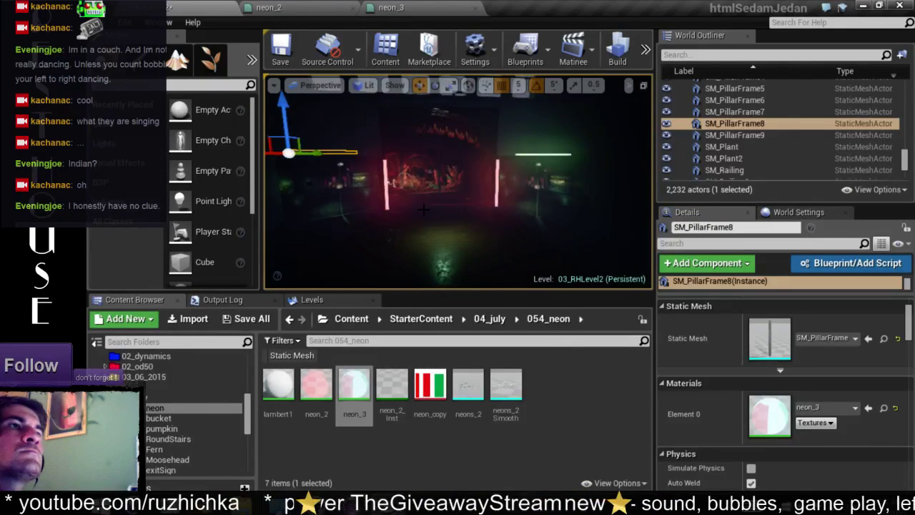
pyautogui.press('F11')
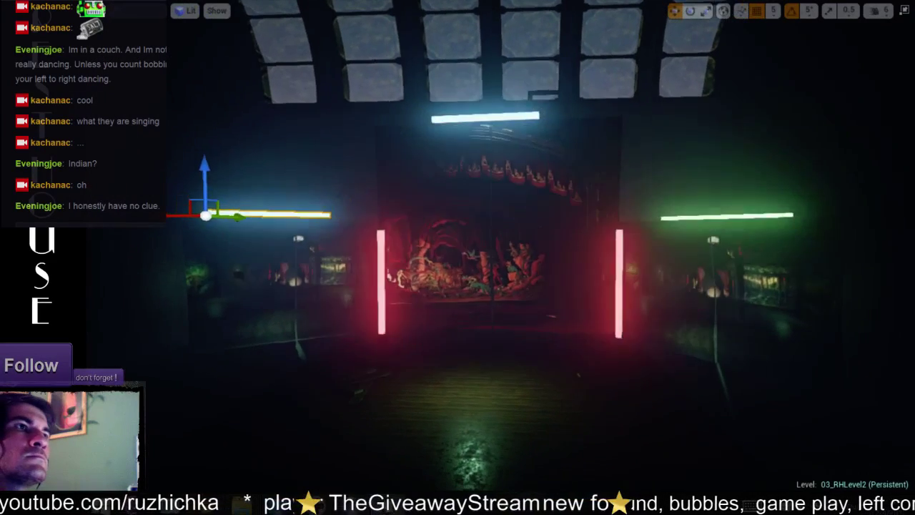
pyautogui.moveTo(471, 268); pyautogui.dragTo(401, 270, button='right')
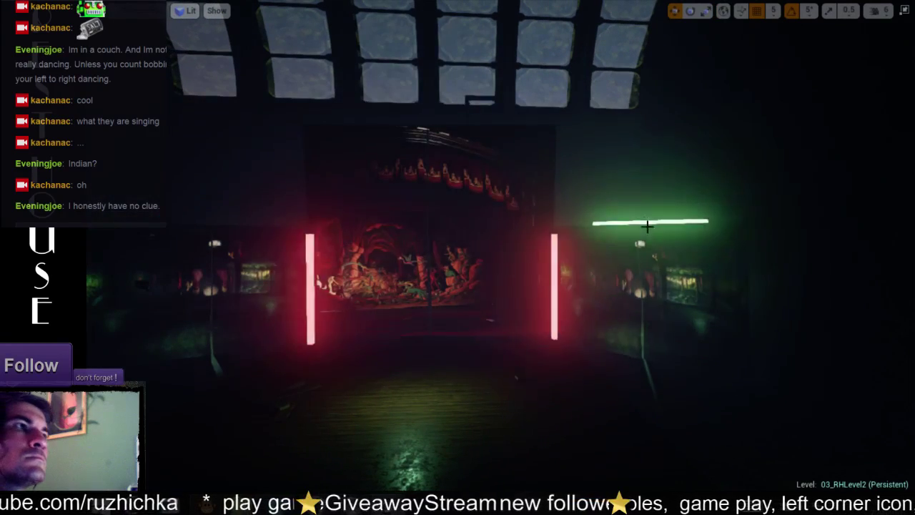
pyautogui.click(647, 224)
pyautogui.press('F11')
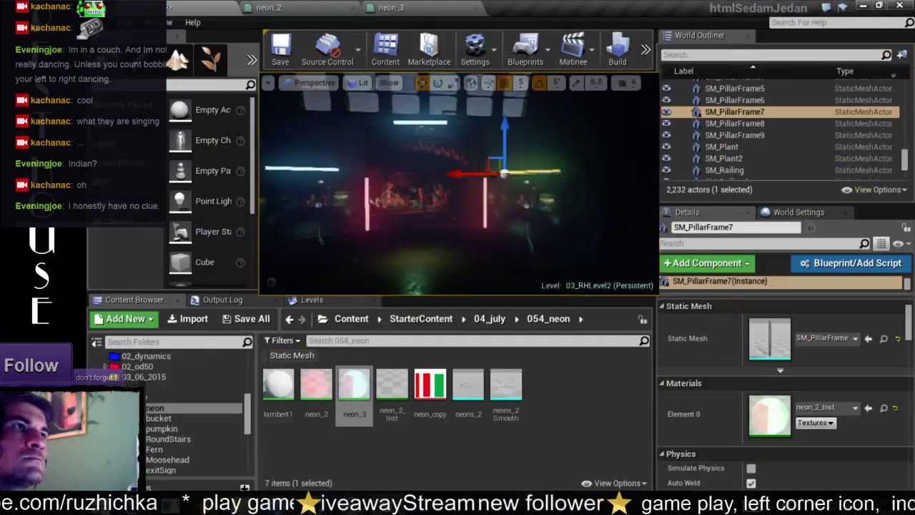
pyautogui.click(868, 408)
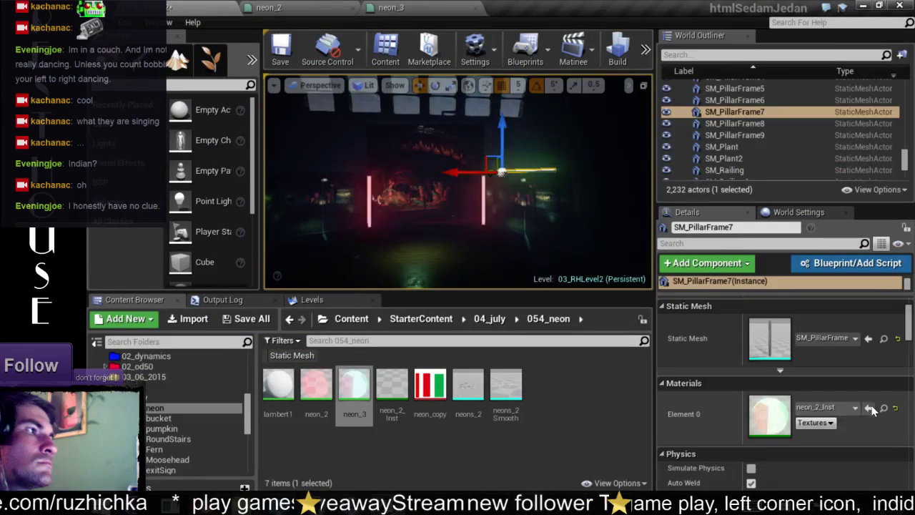
# Step: Give ceiling tube SM_PillarFrame9 the neon_2_Inst material in Element 0
pyautogui.click(411, 123)
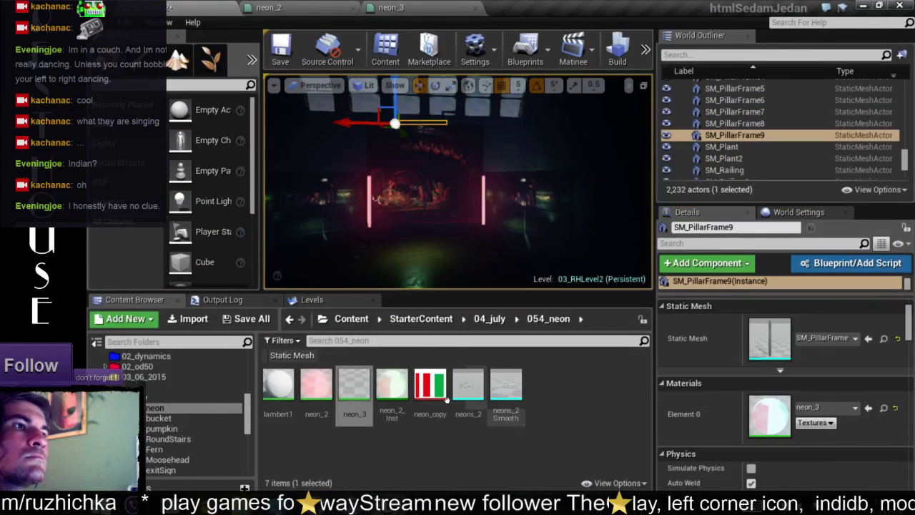
pyautogui.click(393, 389)
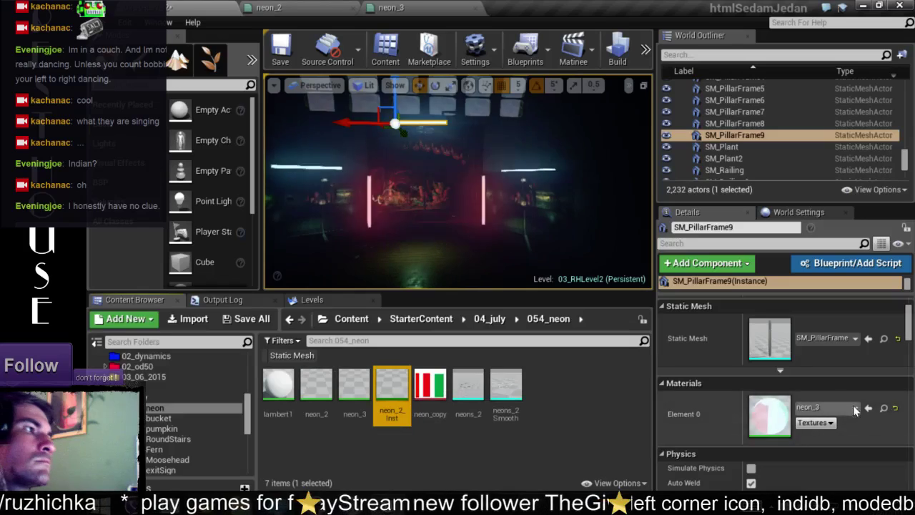
pyautogui.click(868, 407)
# Step: Drag the right red neon tube onto the floor right of the stage, undoing one misplaced move
pyautogui.press('F11')
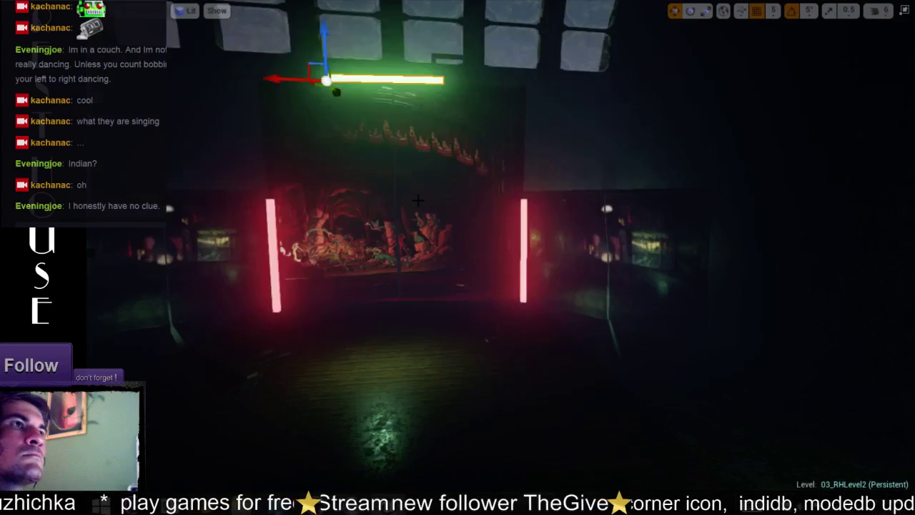
pyautogui.scroll(-3, 469, 287)
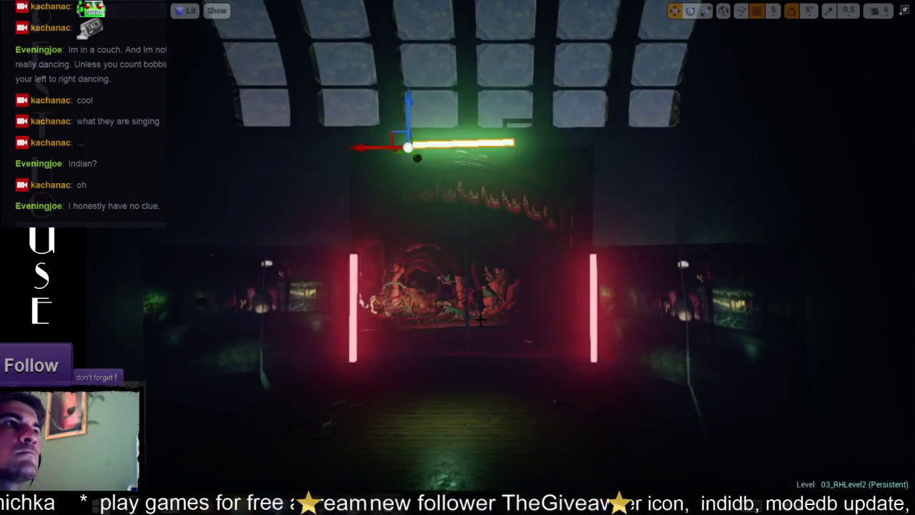
pyautogui.scroll(-2, 484, 316)
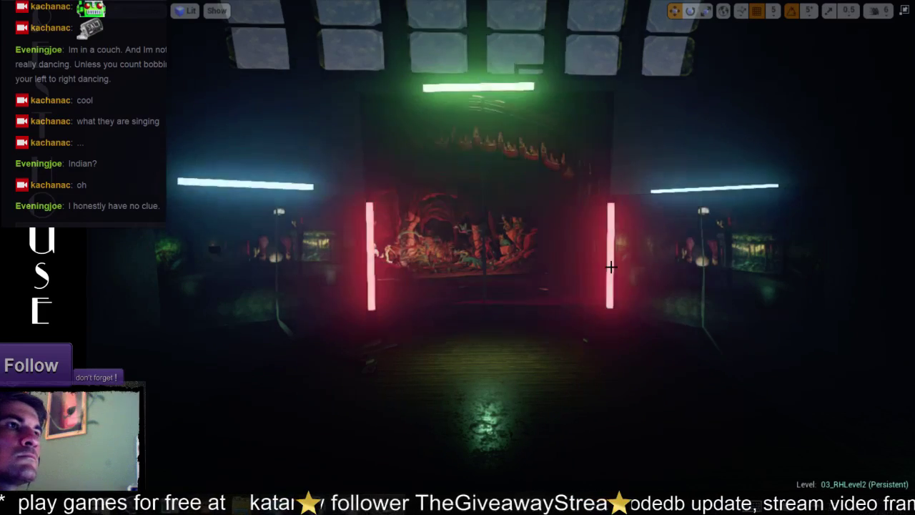
pyautogui.moveTo(593, 307); pyautogui.dragTo(704, 308)
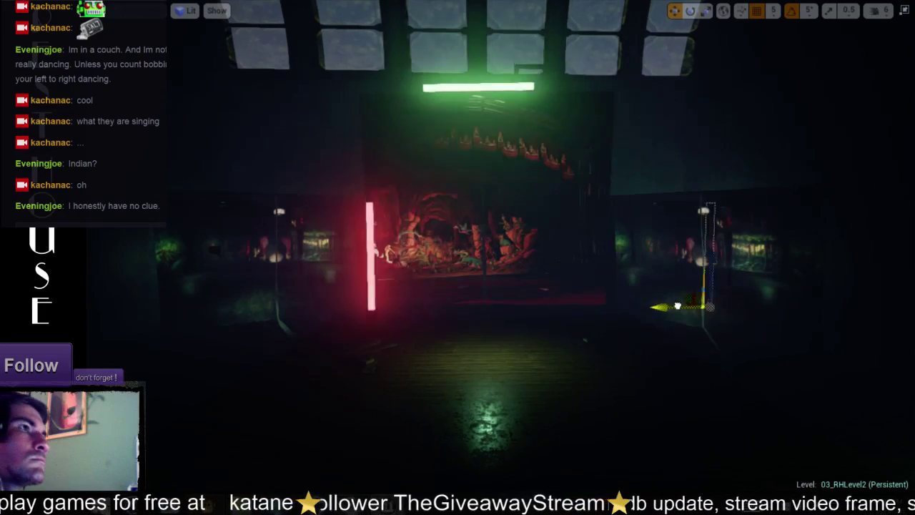
pyautogui.moveTo(704, 308); pyautogui.dragTo(822, 368)
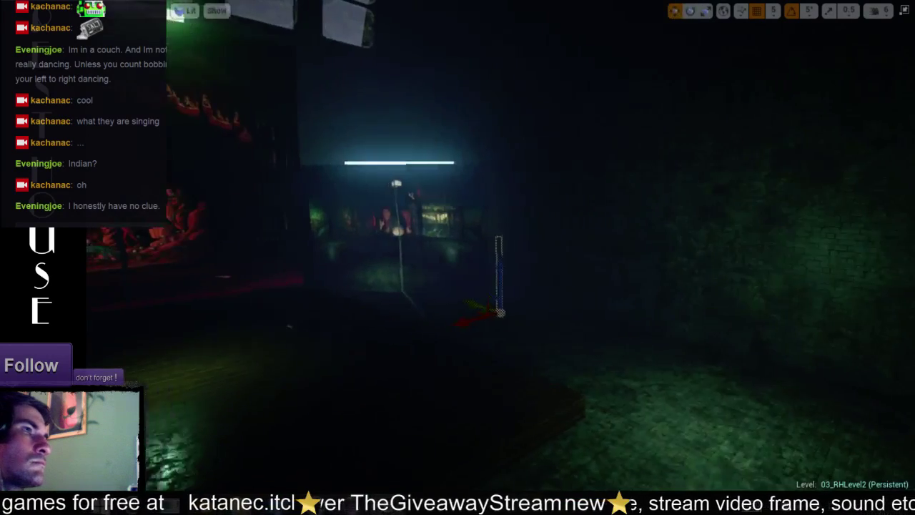
pyautogui.moveTo(822, 368); pyautogui.dragTo(901, 368, button='right')
pyautogui.hotkey('ctrl', 'z')
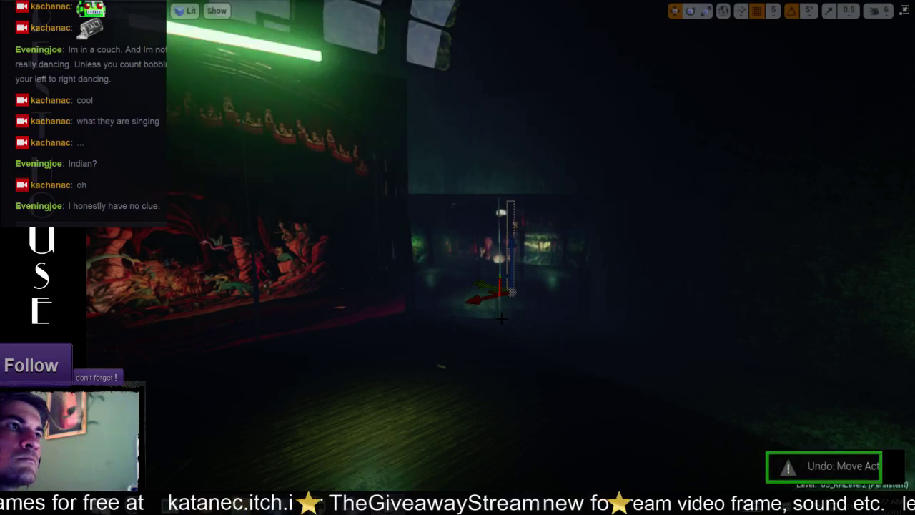
pyautogui.moveTo(443, 325)
pyautogui.mouseDown()
pyautogui.moveTo(647, 388)
pyautogui.moveTo(702, 360)
pyautogui.mouseUp()
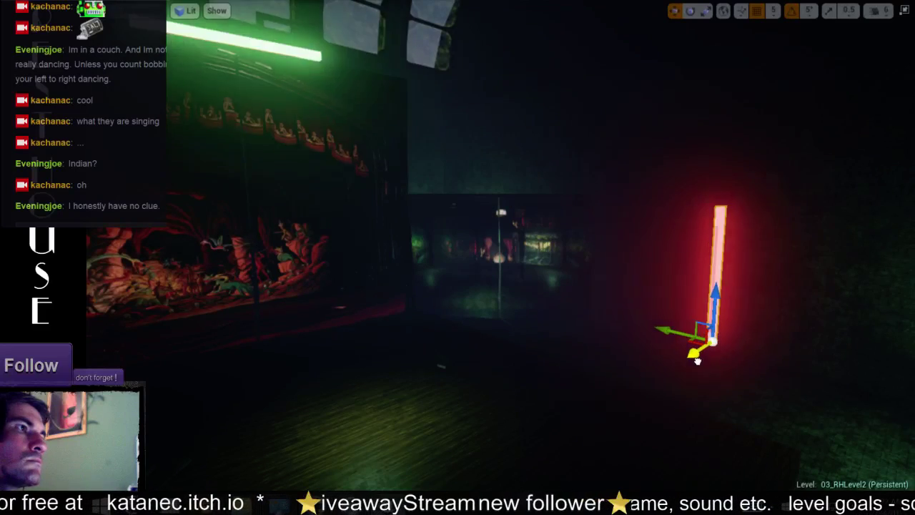
pyautogui.moveTo(702, 359); pyautogui.dragTo(702, 360)
pyautogui.moveTo(702, 360)
pyautogui.mouseDown(button='right')
pyautogui.moveTo(552, 315)
pyautogui.moveTo(500, 278)
pyautogui.moveTo(601, 278)
pyautogui.mouseUp(button='right')
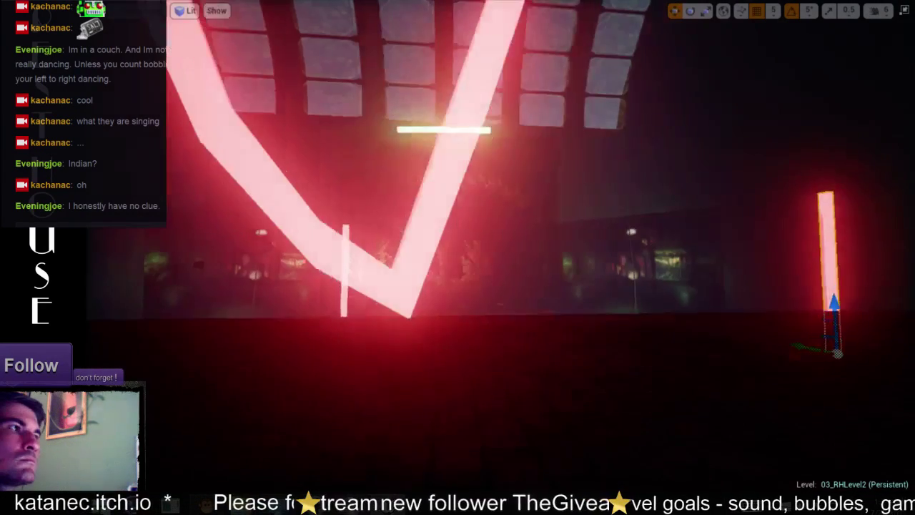
pyautogui.moveTo(600, 277); pyautogui.dragTo(769, 363, button='right')
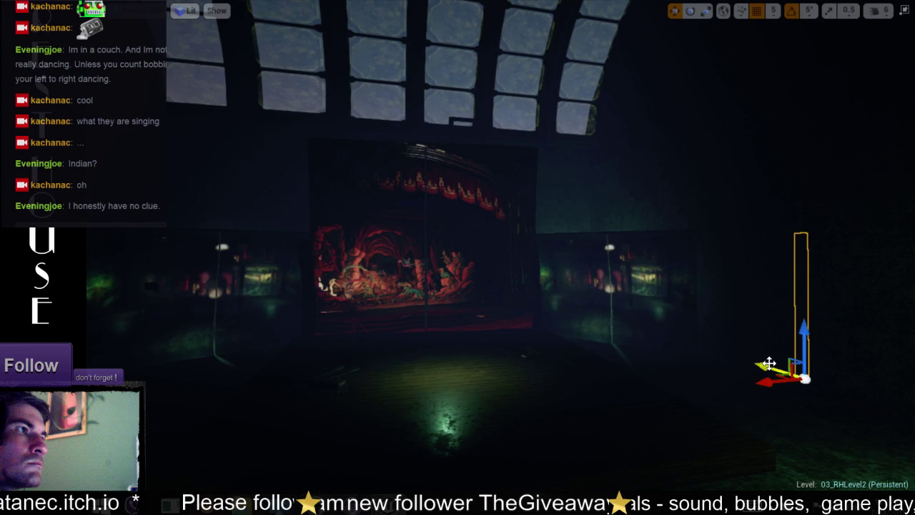
# Step: Nudge a red neon tube left toward the stage and preview the lighting in Play mode
pyautogui.moveTo(769, 363); pyautogui.dragTo(676, 333)
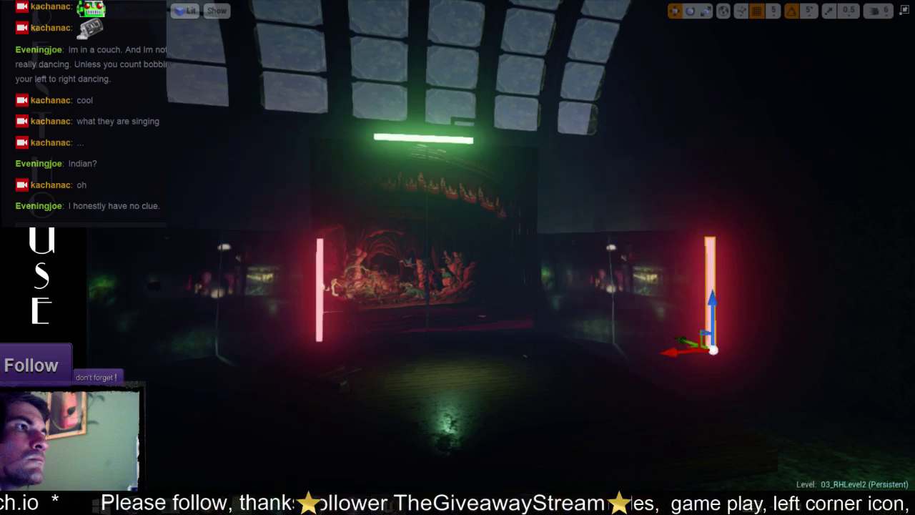
pyautogui.moveTo(681, 350); pyautogui.dragTo(657, 351, button='right')
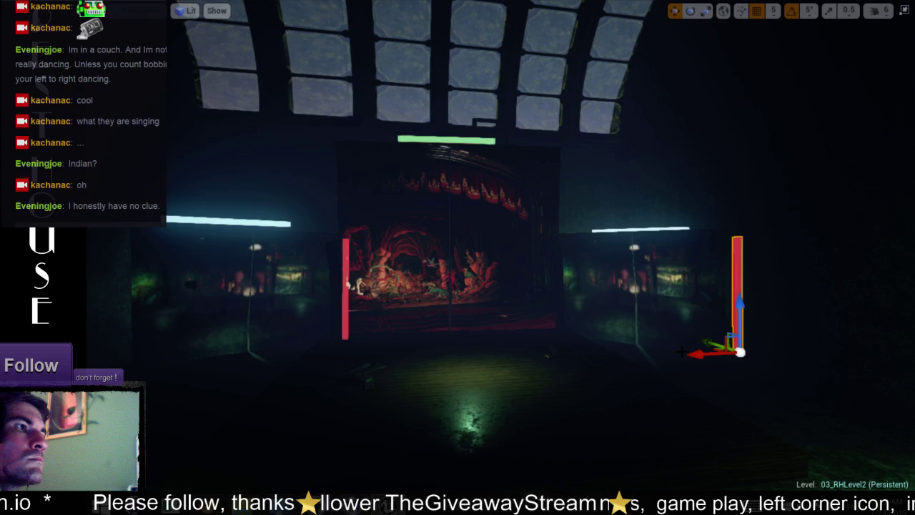
pyautogui.hotkey('alt', 'p')
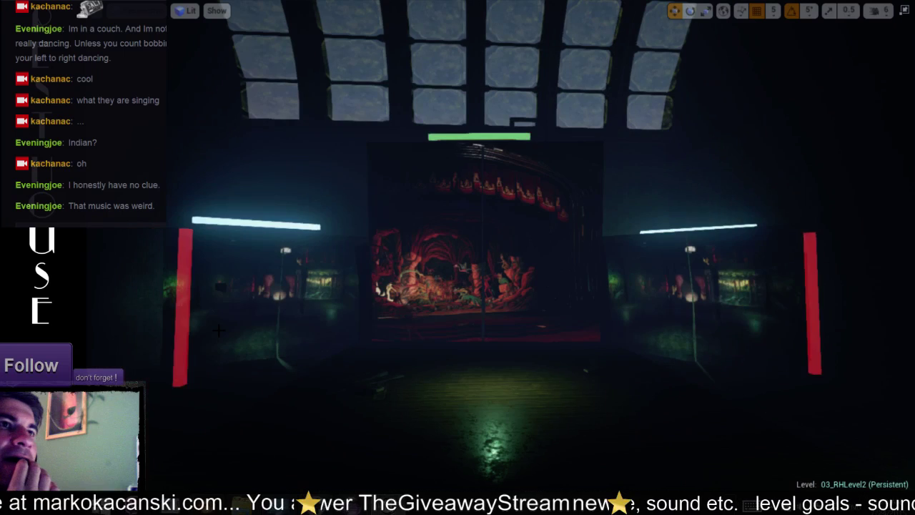
# Step: Push the left red tube farther left and slide the right red tube in toward the stage
pyautogui.click(184, 328)
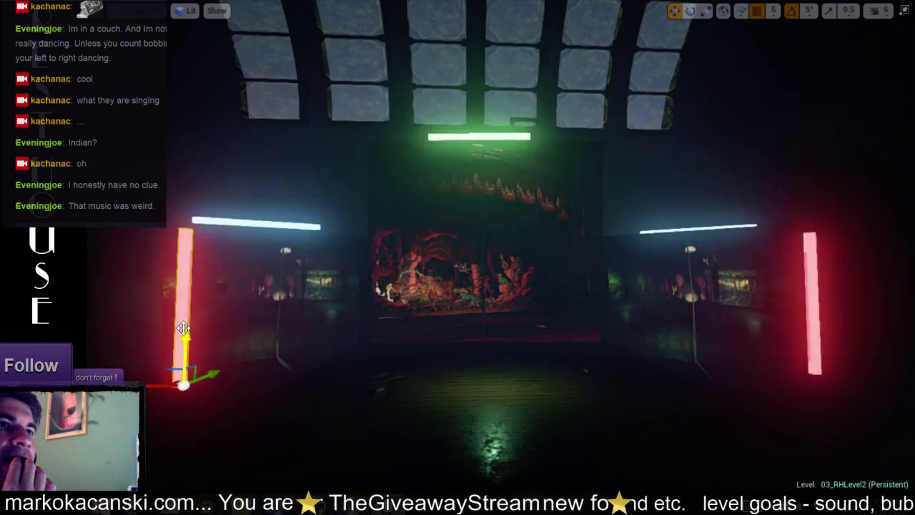
pyautogui.moveTo(183, 328); pyautogui.dragTo(149, 328)
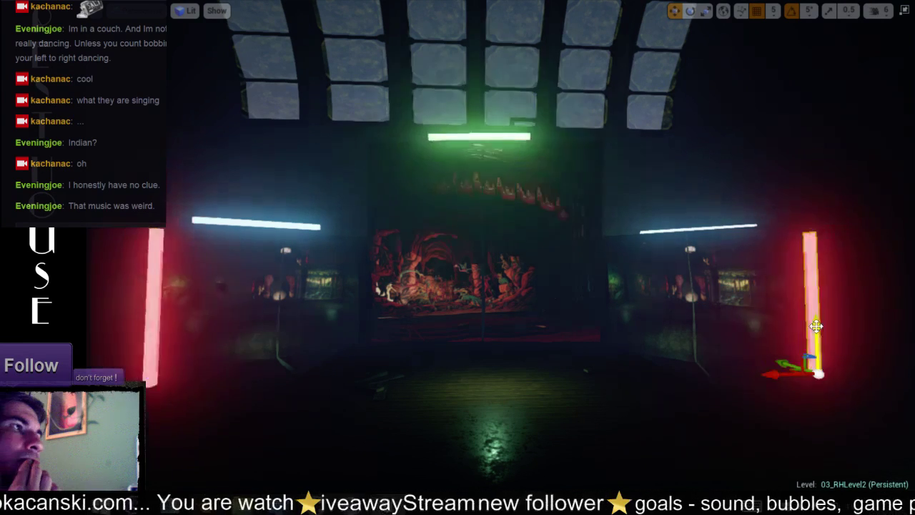
pyautogui.click(810, 343)
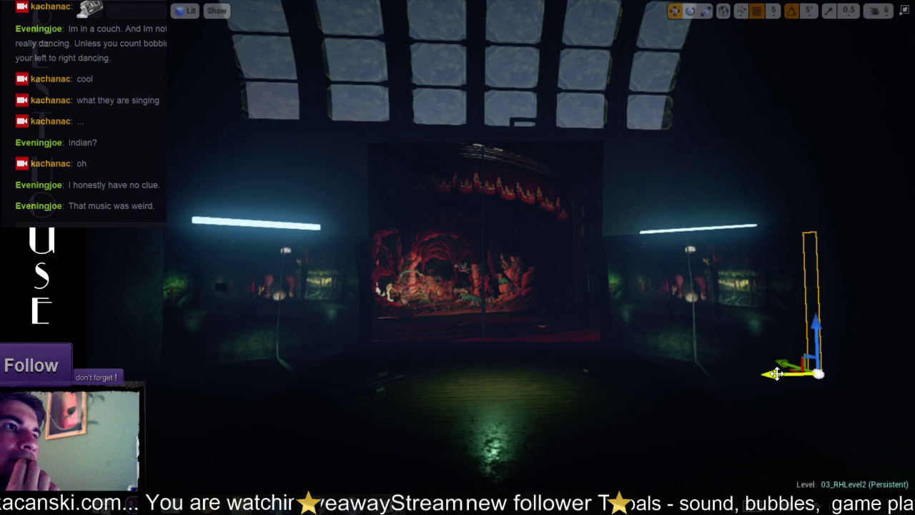
pyautogui.moveTo(777, 373); pyautogui.dragTo(535, 406)
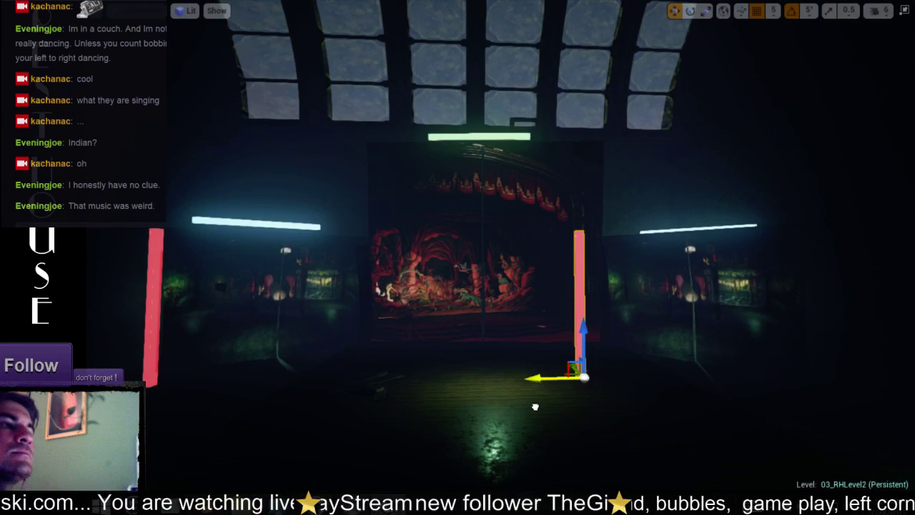
# Step: Delete the right red tube, then rotate the left red tube to lie flat at a diagonal angle
pyautogui.press('Delete')
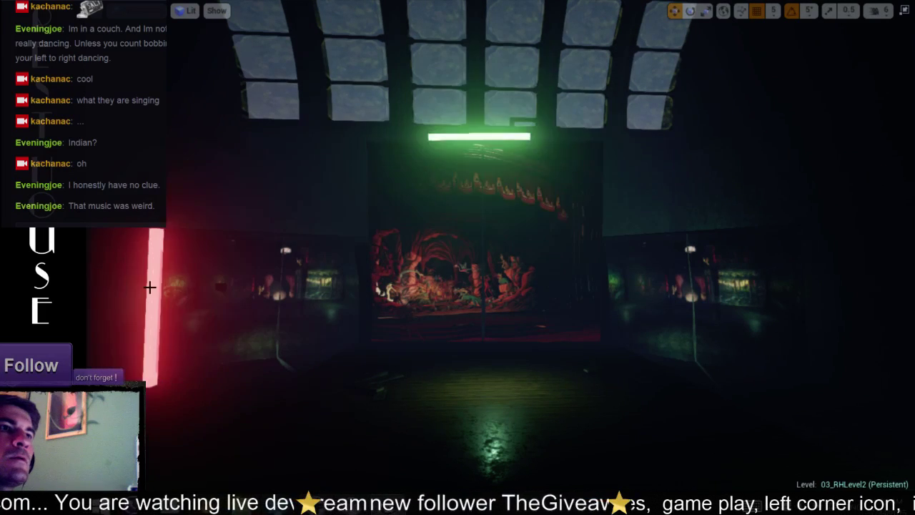
pyautogui.click(152, 284)
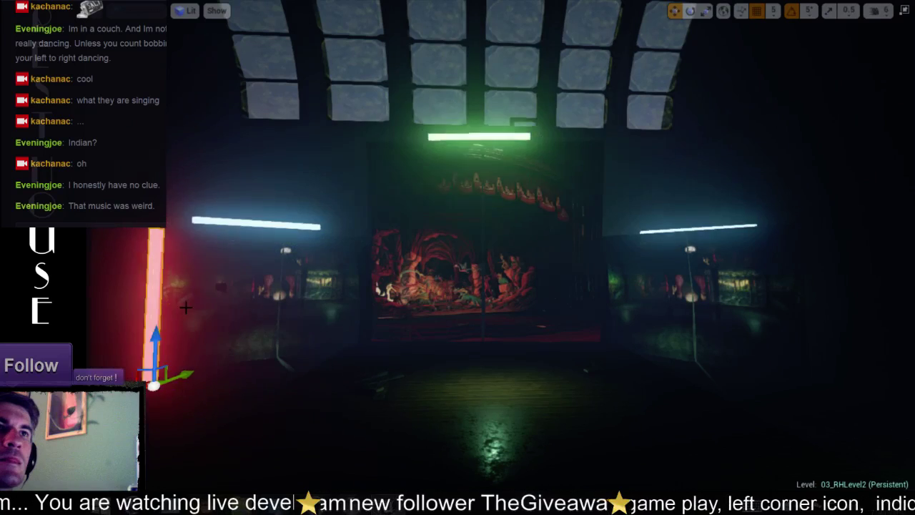
pyautogui.press('e')
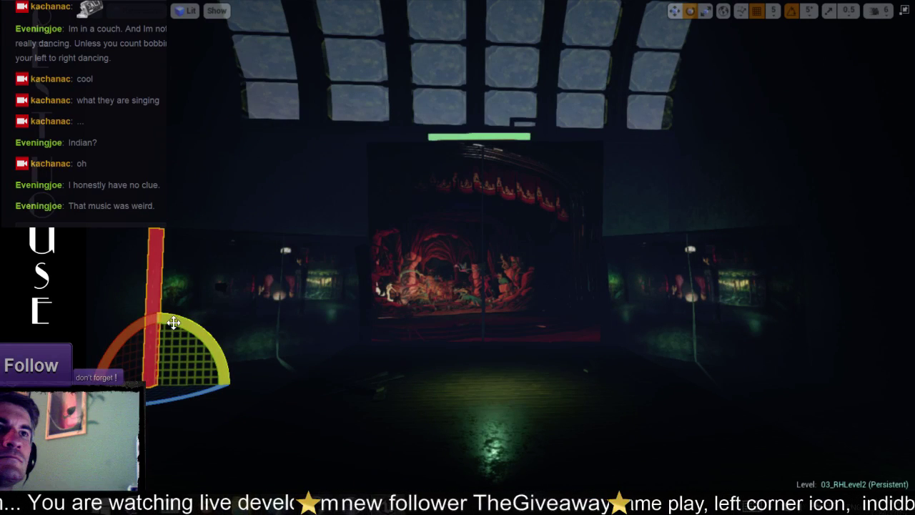
pyautogui.moveTo(173, 323); pyautogui.dragTo(240, 390)
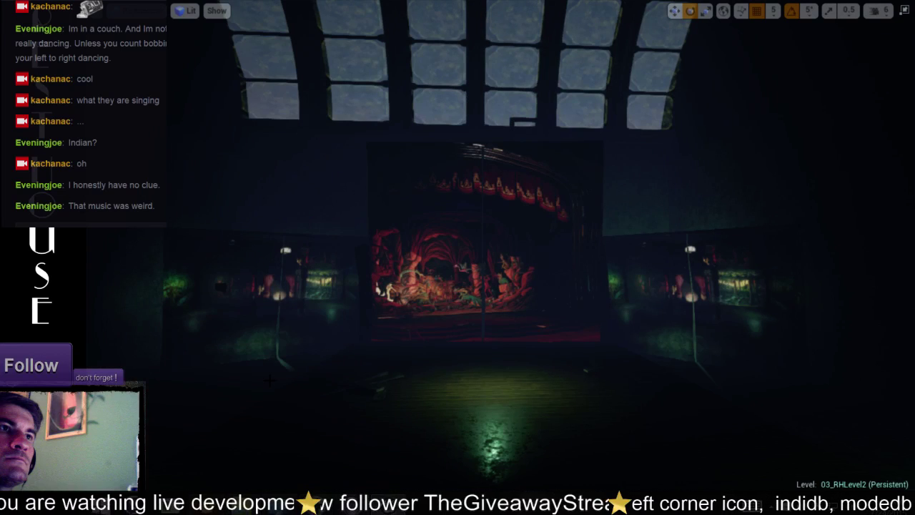
pyautogui.click(269, 380)
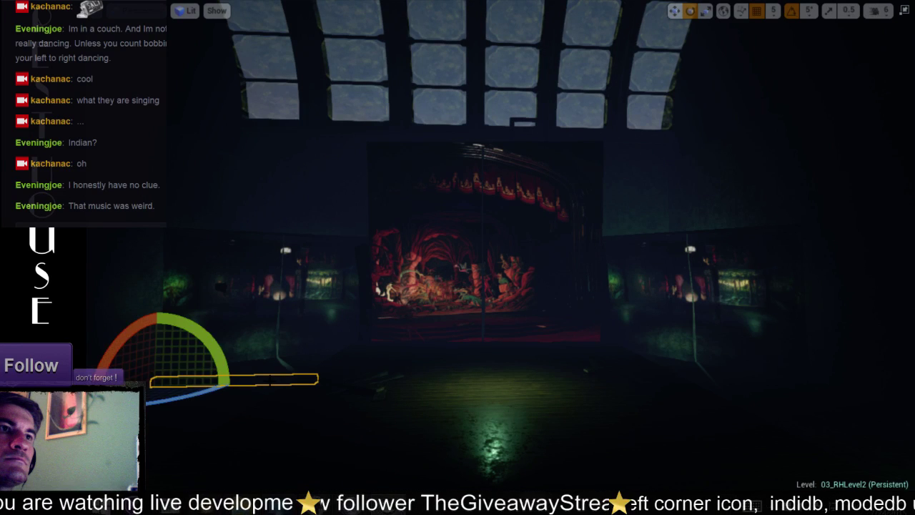
pyautogui.moveTo(207, 336); pyautogui.dragTo(461, 324)
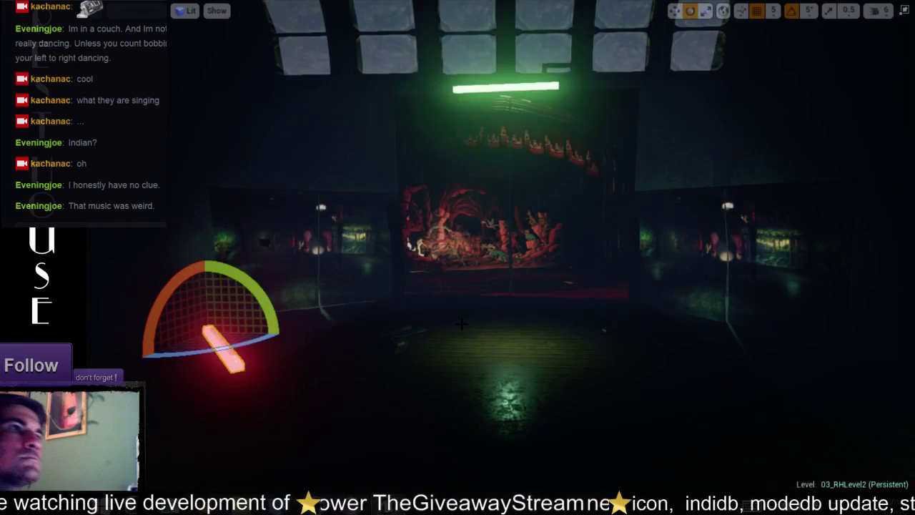
pyautogui.moveTo(461, 324); pyautogui.dragTo(418, 324, button='middle')
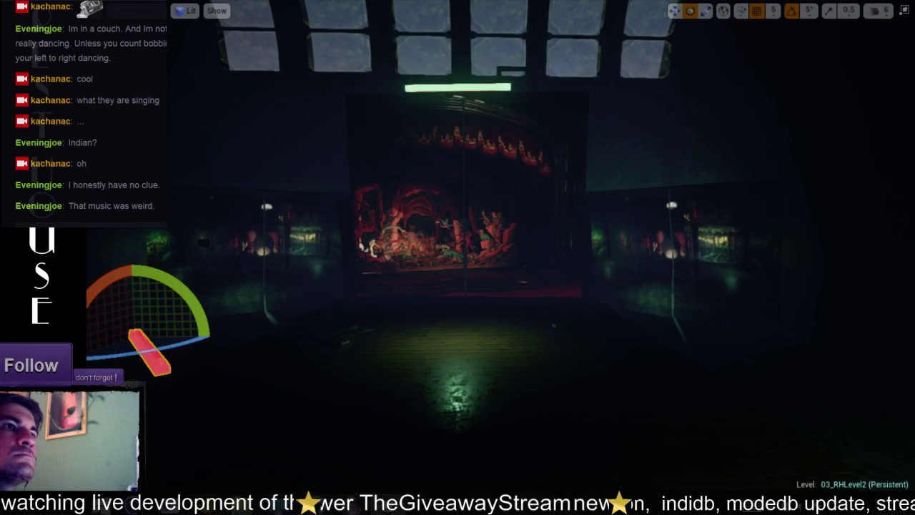
pyautogui.click(402, 339)
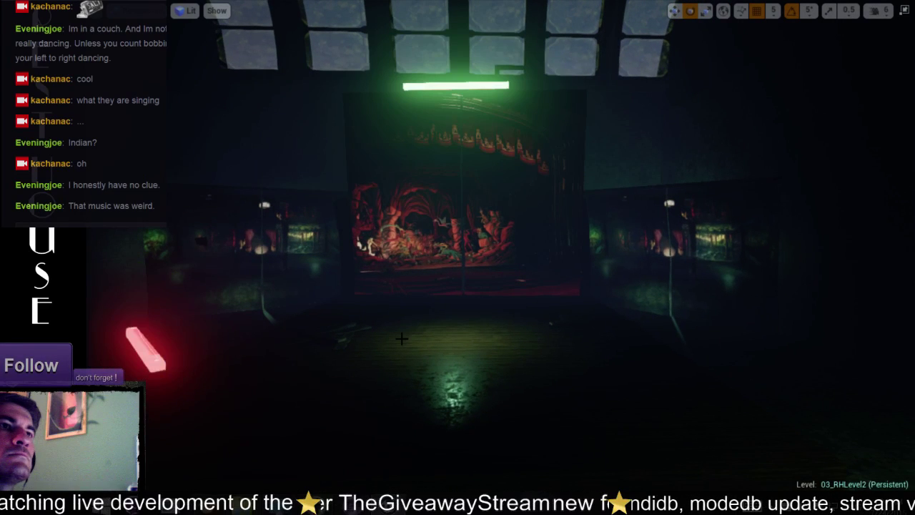
# Step: Move the red tube out to the centre of the floor in front of the stage
pyautogui.click(147, 350)
pyautogui.press('w')
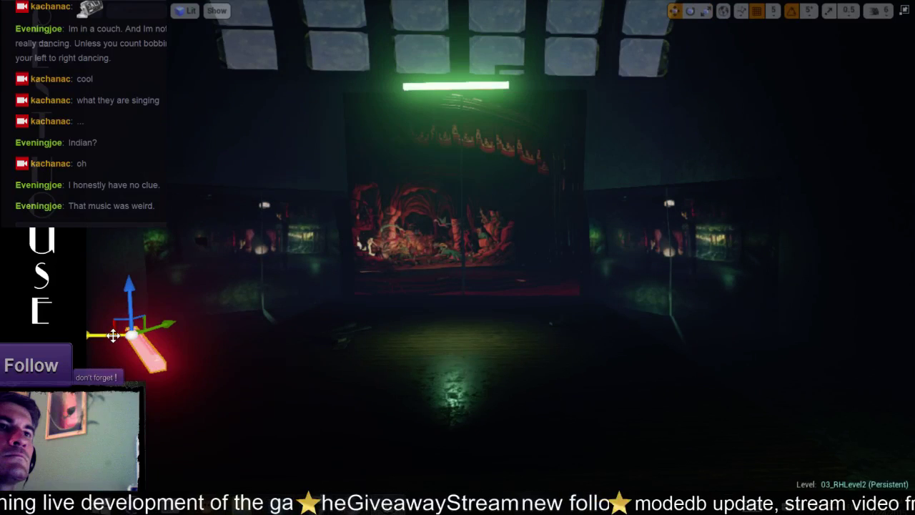
pyautogui.moveTo(108, 336); pyautogui.dragTo(459, 373)
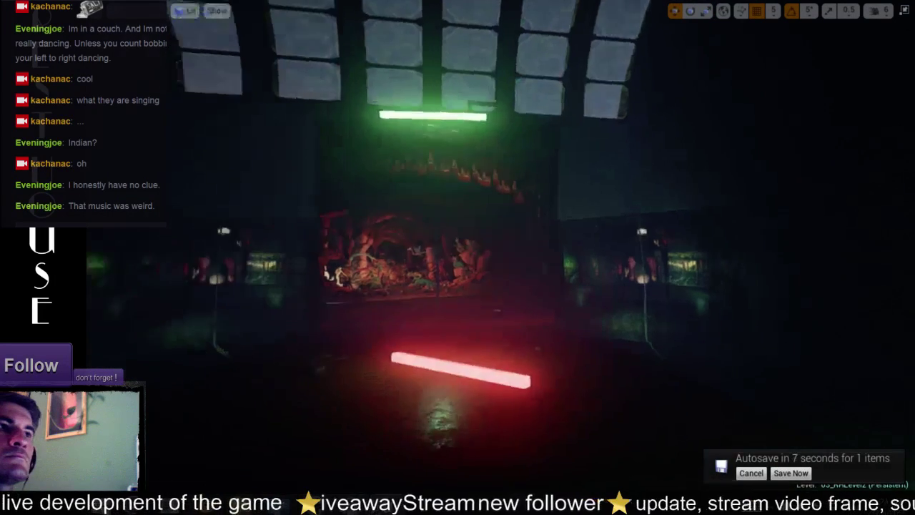
pyautogui.moveTo(622, 307); pyautogui.dragTo(503, 308, button='right')
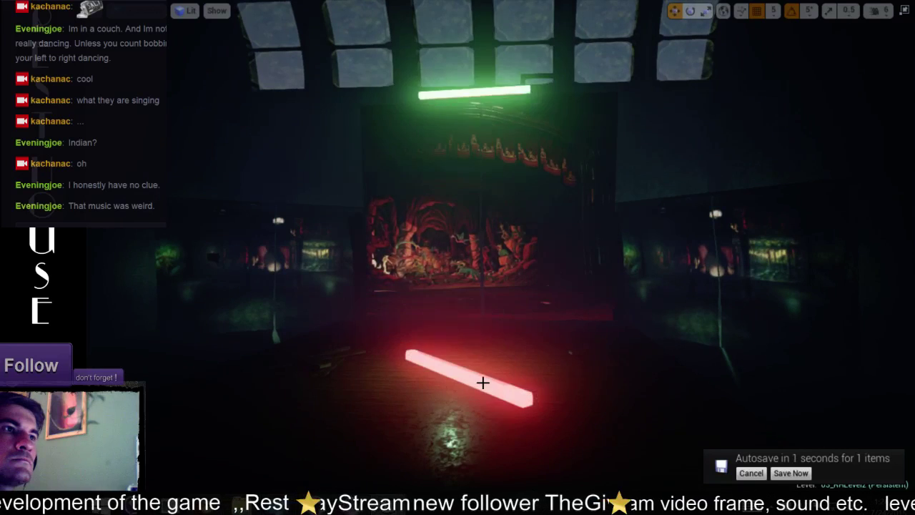
pyautogui.click(429, 360)
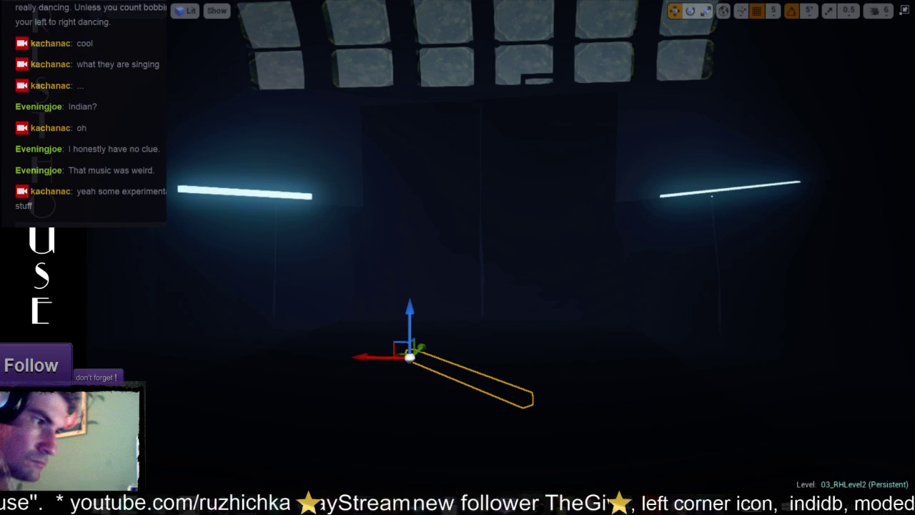
# Step: Scale the red neon tube down to a shorter length
pyautogui.moveTo(372, 265); pyautogui.dragTo(327, 254, button='right')
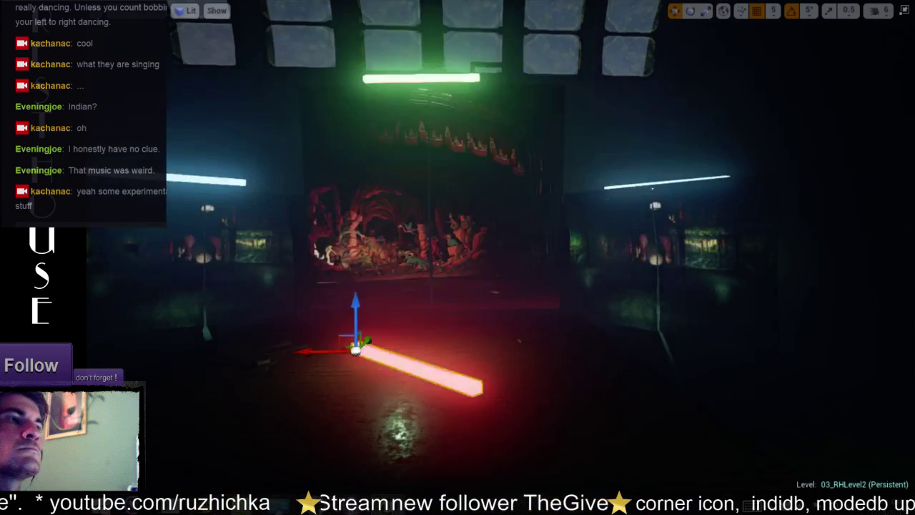
pyautogui.press('r')
pyautogui.moveTo(461, 331); pyautogui.dragTo(447, 343)
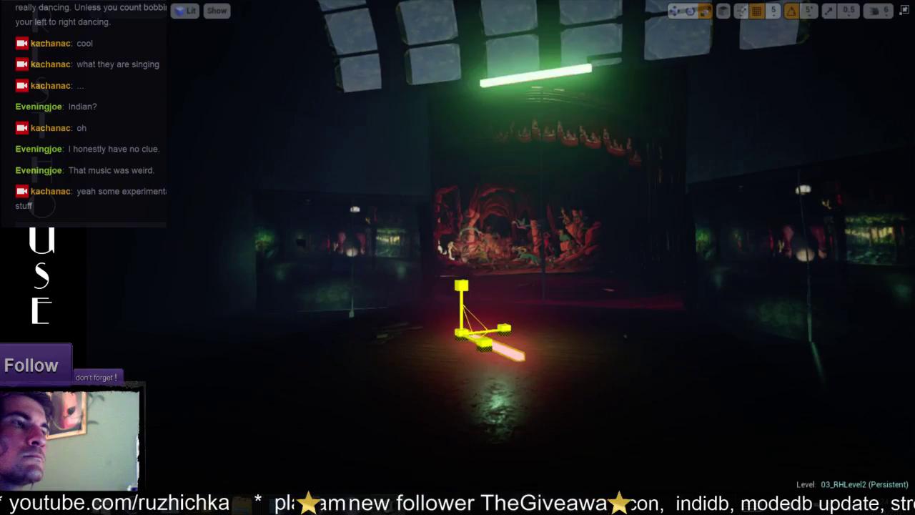
pyautogui.press('Escape')
# Step: Slide the floor piece beside the red tube to the right, up against it
pyautogui.moveTo(457, 272); pyautogui.dragTo(500, 271, button='right')
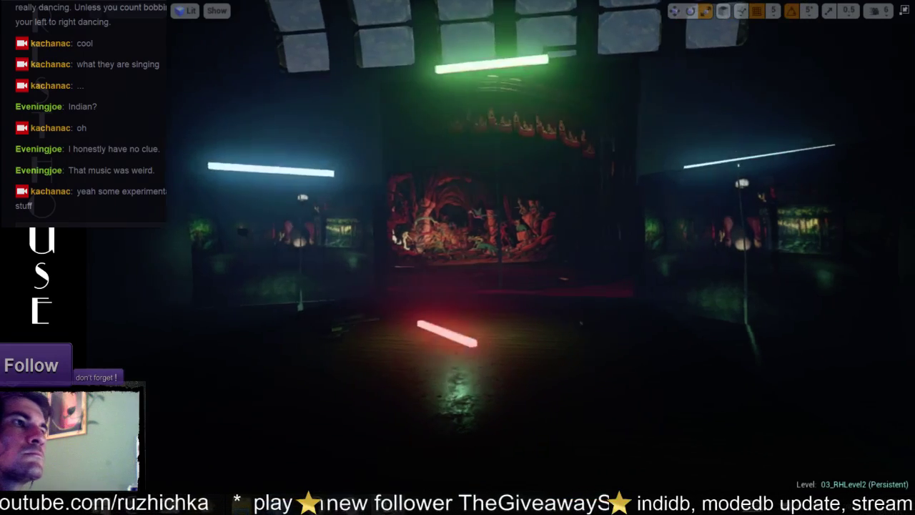
pyautogui.moveTo(458, 271); pyautogui.dragTo(443, 250)
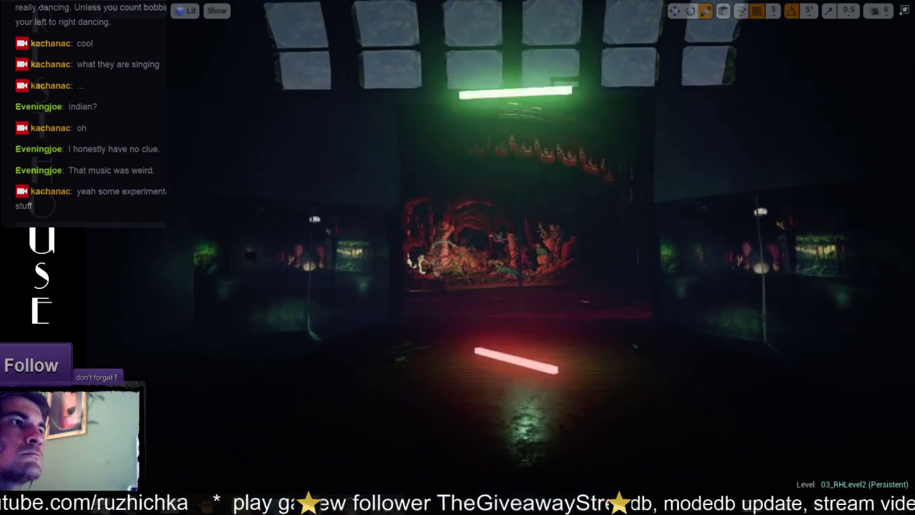
pyautogui.click(407, 350)
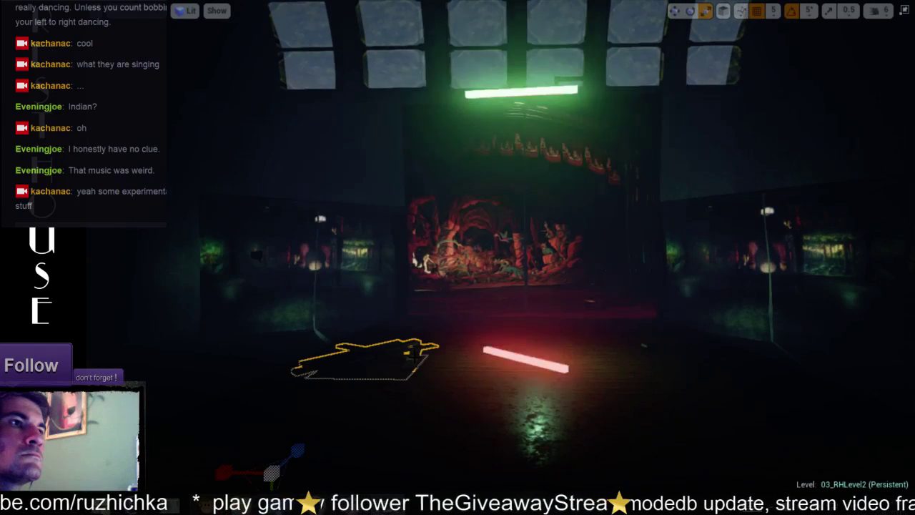
pyautogui.moveTo(407, 351); pyautogui.dragTo(408, 400, button='right')
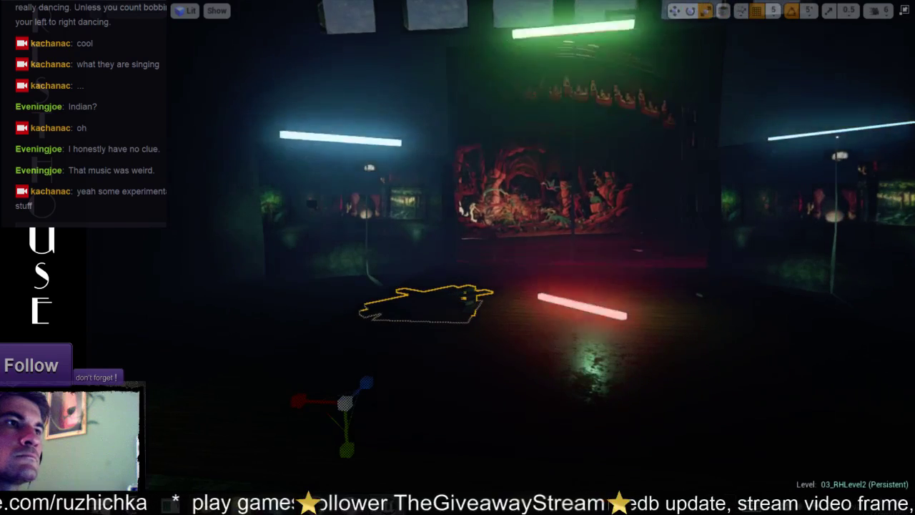
pyautogui.moveTo(308, 401); pyautogui.dragTo(396, 415)
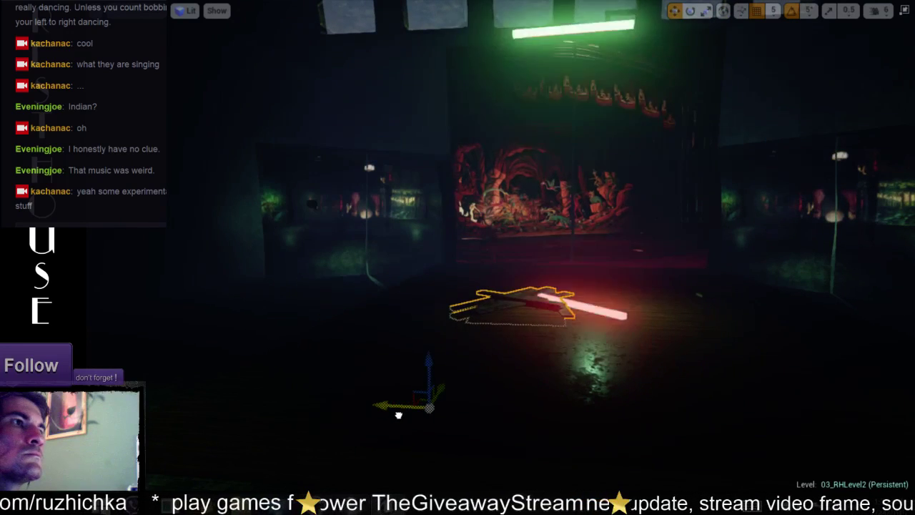
pyautogui.click(396, 412)
pyautogui.moveTo(524, 354); pyautogui.dragTo(593, 321, button='right')
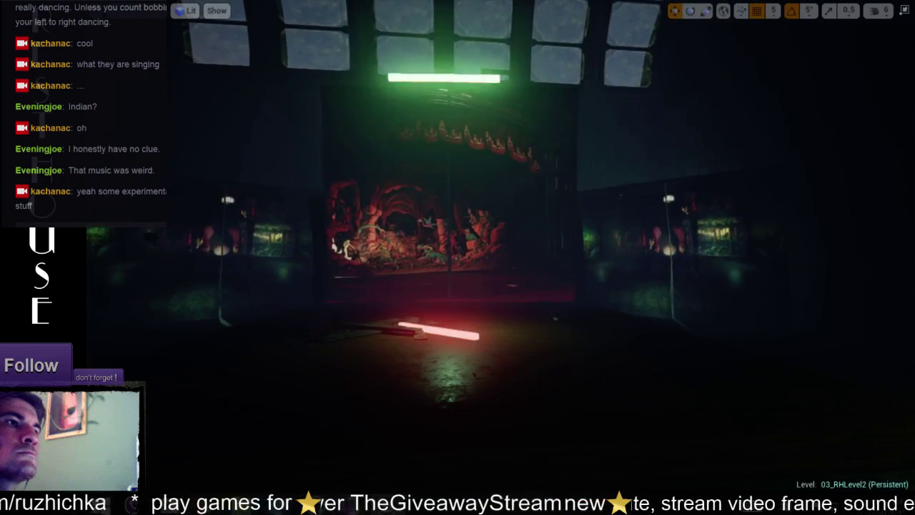
pyautogui.moveTo(524, 354); pyautogui.dragTo(457, 361, button='right')
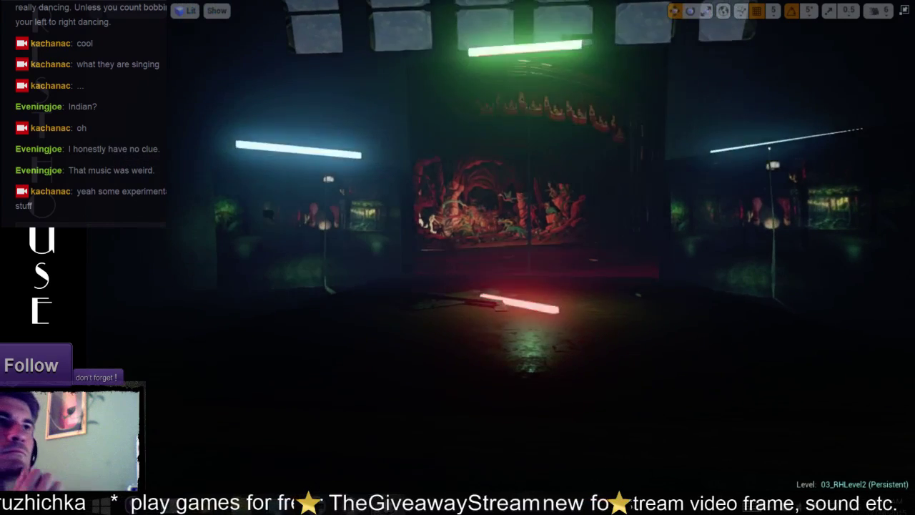
pyautogui.rightClick(524, 354)
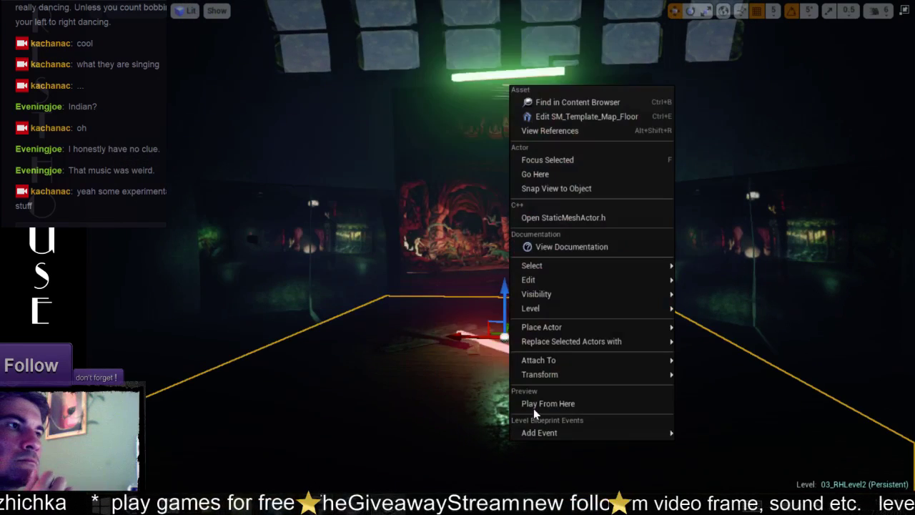
pyautogui.click(522, 406)
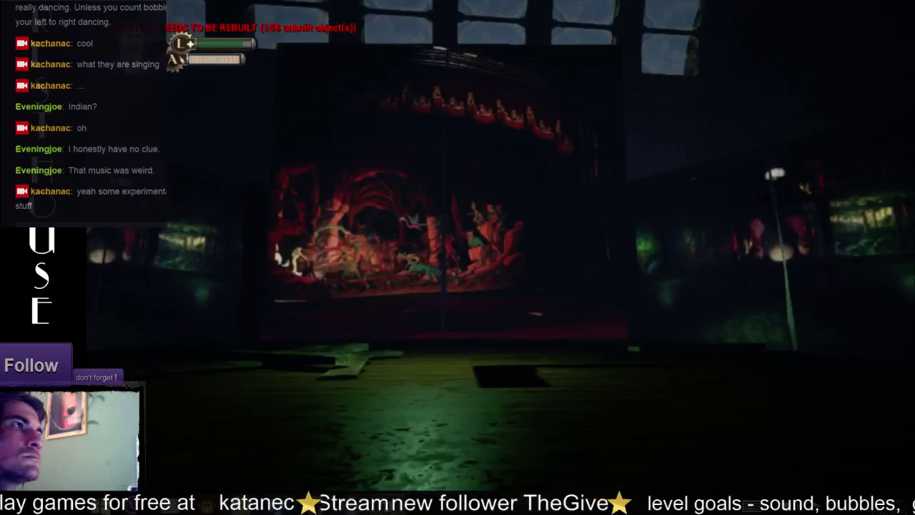
pyautogui.press('Escape')
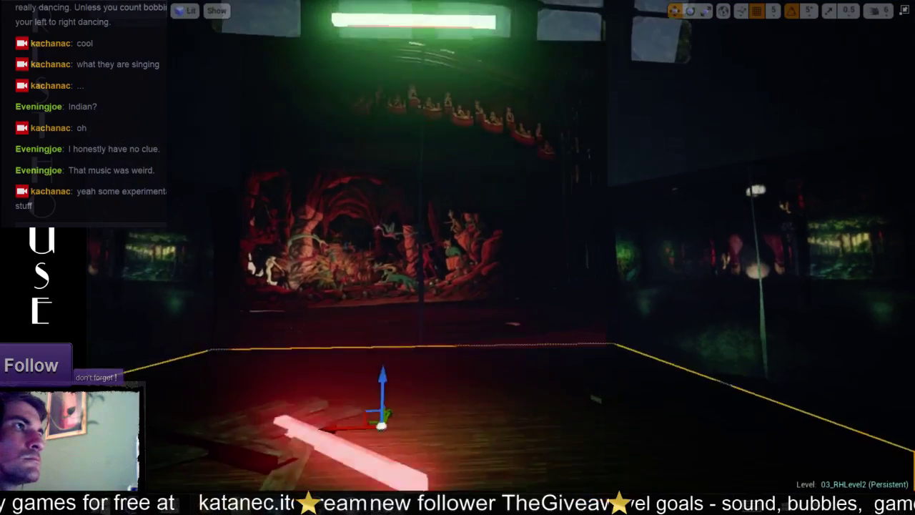
pyautogui.moveTo(458, 286); pyautogui.dragTo(455, 215, button='right')
pyautogui.click(715, 209)
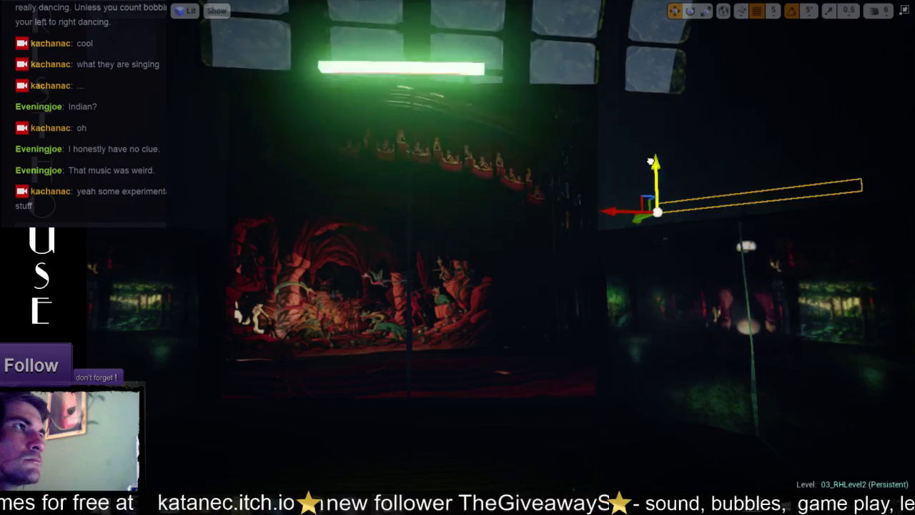
pyautogui.moveTo(651, 170)
pyautogui.mouseDown(button='right')
pyautogui.moveTo(572, 215)
pyautogui.moveTo(463, 97)
pyautogui.mouseUp(button='right')
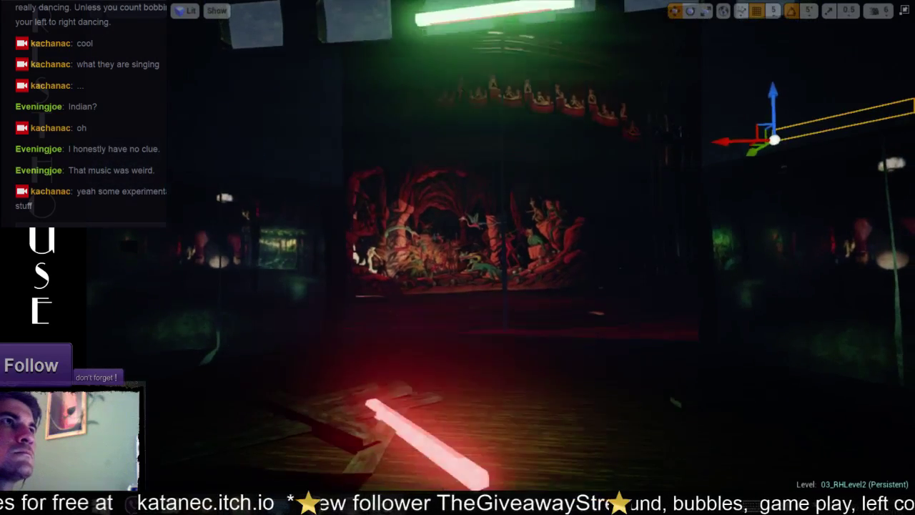
pyautogui.click(464, 96)
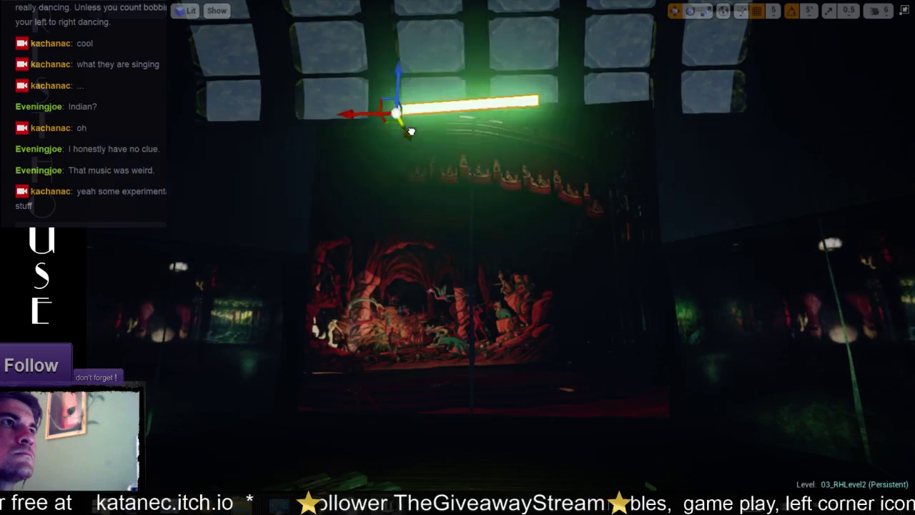
pyautogui.moveTo(411, 131)
pyautogui.mouseDown(button='right')
pyautogui.moveTo(400, 207)
pyautogui.moveTo(351, 188)
pyautogui.mouseUp(button='right')
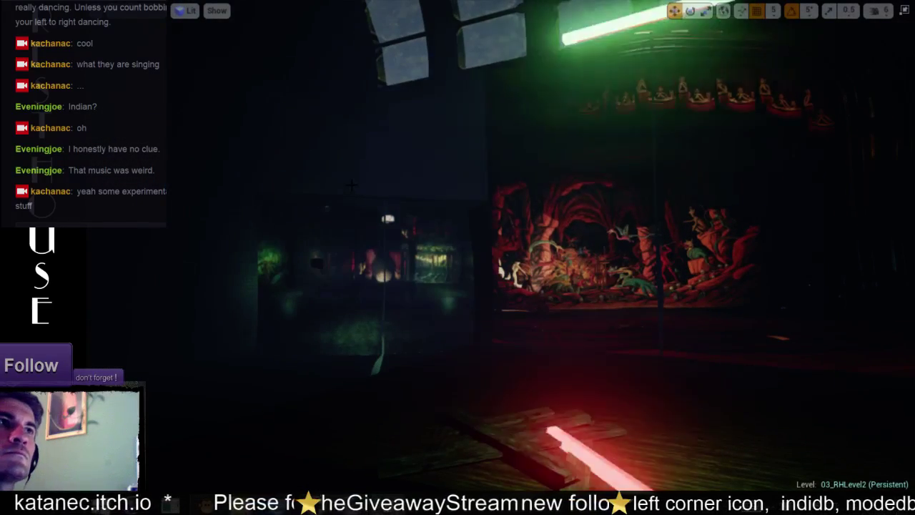
pyautogui.click(351, 188)
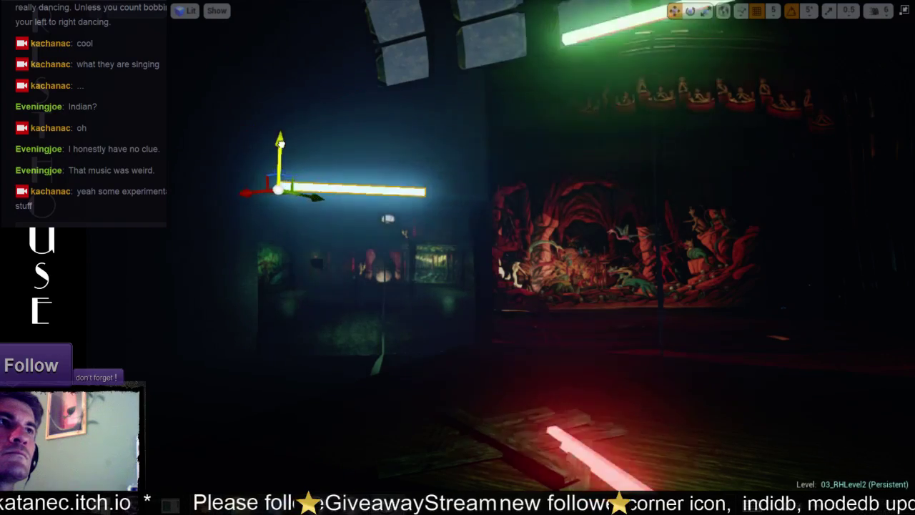
pyautogui.press('Escape')
pyautogui.moveTo(351, 188)
pyautogui.mouseDown(button='right')
pyautogui.moveTo(458, 171)
pyautogui.moveTo(458, 136)
pyautogui.moveTo(482, 365)
pyautogui.mouseUp(button='right')
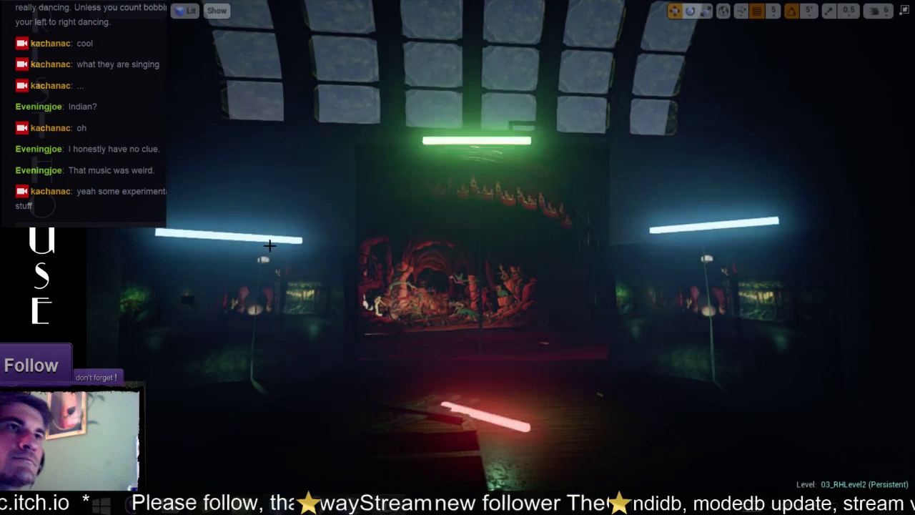
pyautogui.click(268, 240)
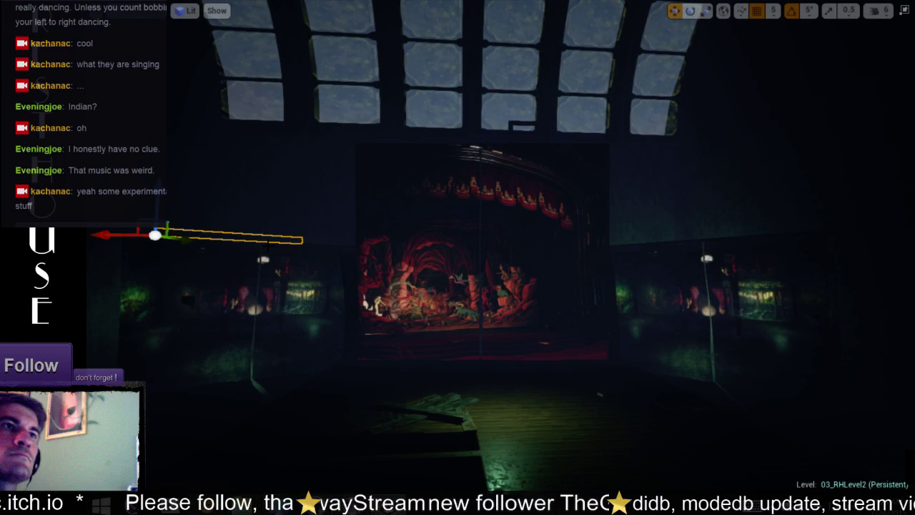
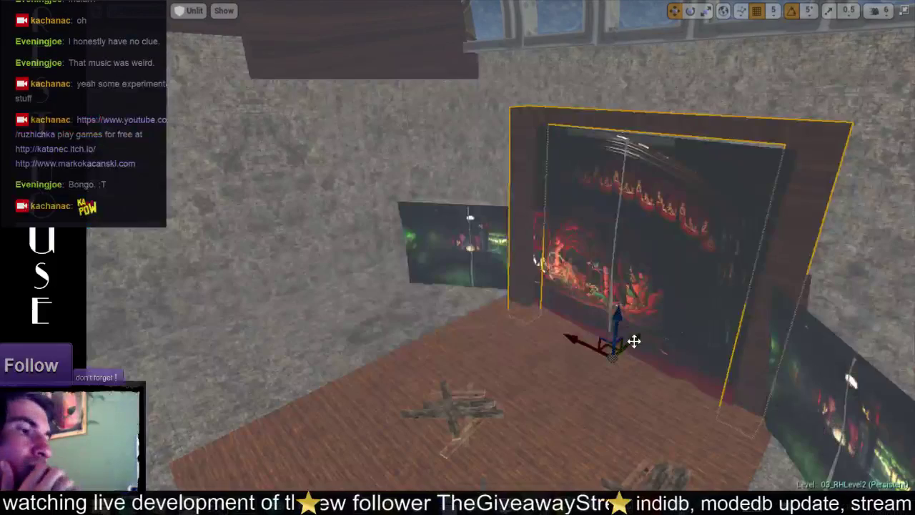
# Step: Nudge the stage backdrop frame slightly sideways and switch the viewport to Lit mode
pyautogui.moveTo(619, 347); pyautogui.dragTo(633, 347, button='right')
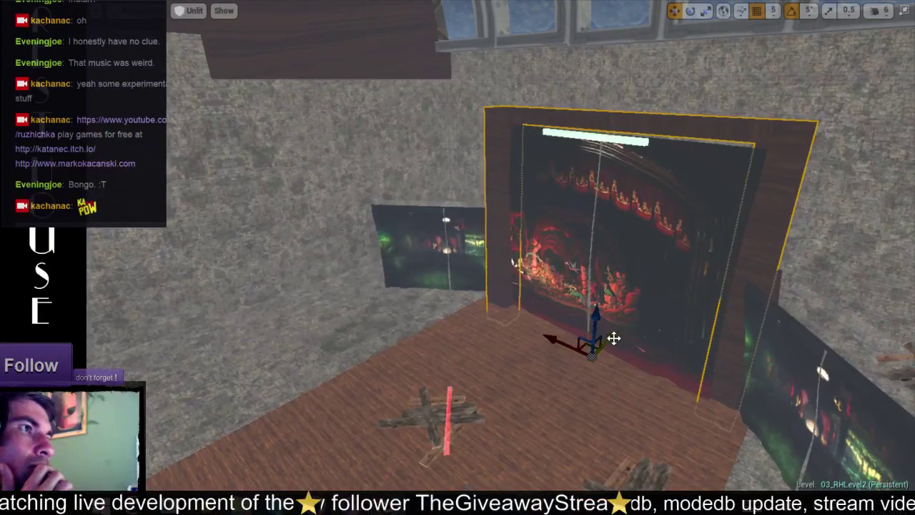
pyautogui.moveTo(608, 340)
pyautogui.mouseDown()
pyautogui.moveTo(556, 346)
pyautogui.moveTo(572, 341)
pyautogui.mouseUp()
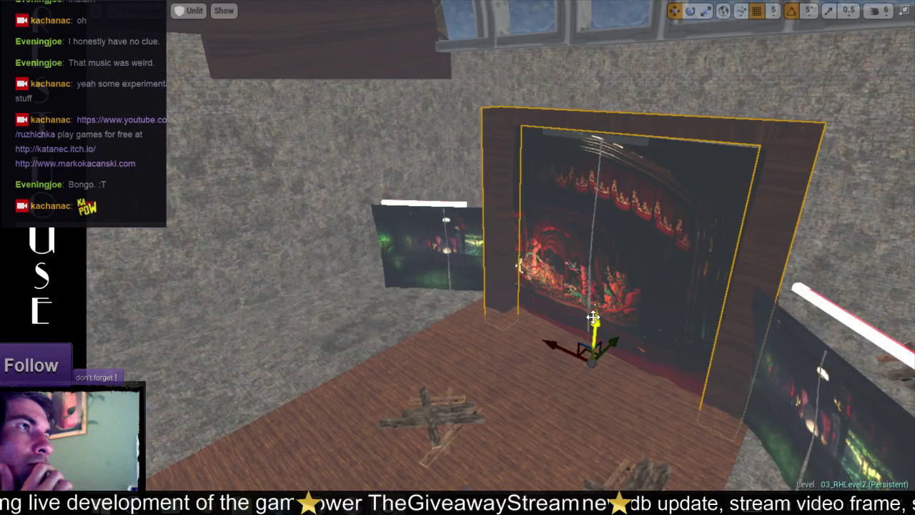
pyautogui.hotkey('alt', '4')
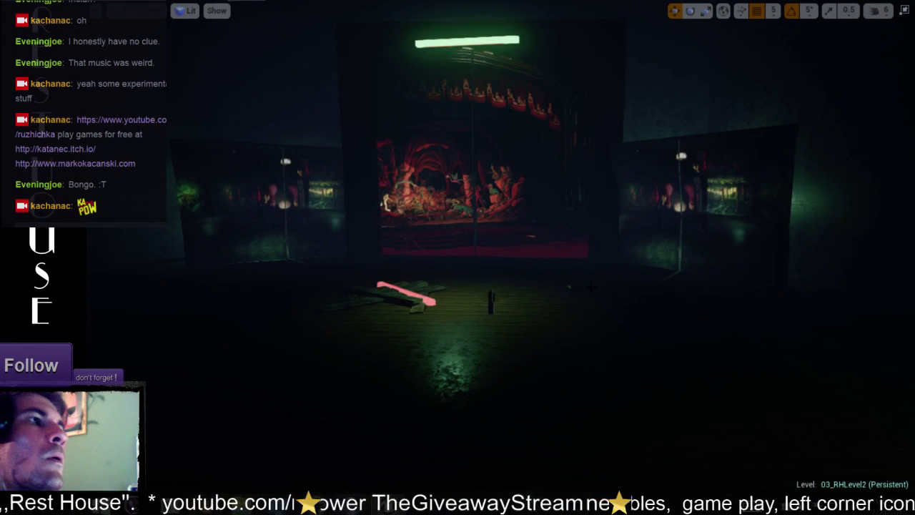
# Step: Drag the loose plank piece toward the room centre, then select the plank pile and fly closer
pyautogui.click(590, 286)
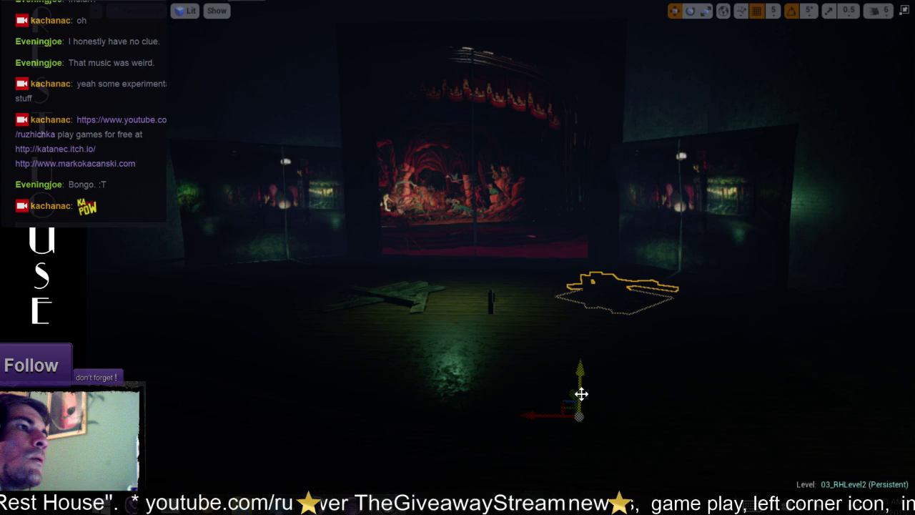
pyautogui.moveTo(581, 394); pyautogui.dragTo(521, 308)
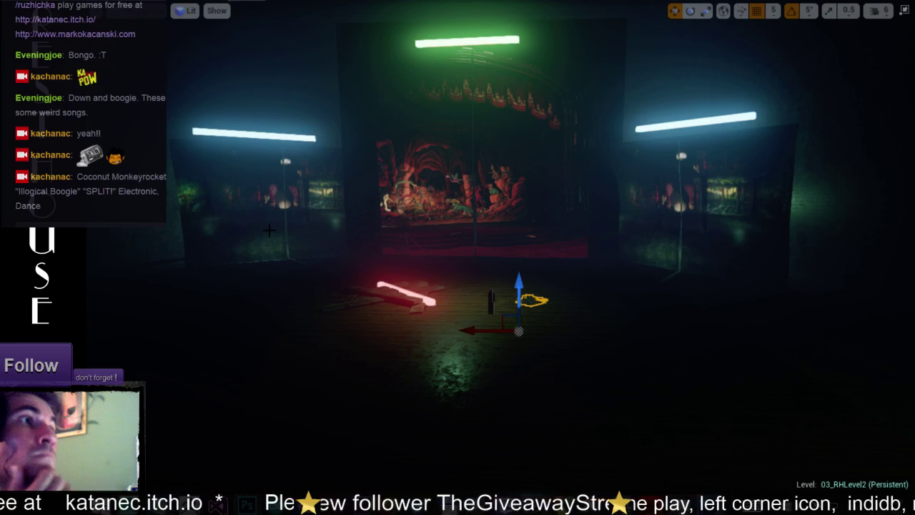
pyautogui.click(392, 299)
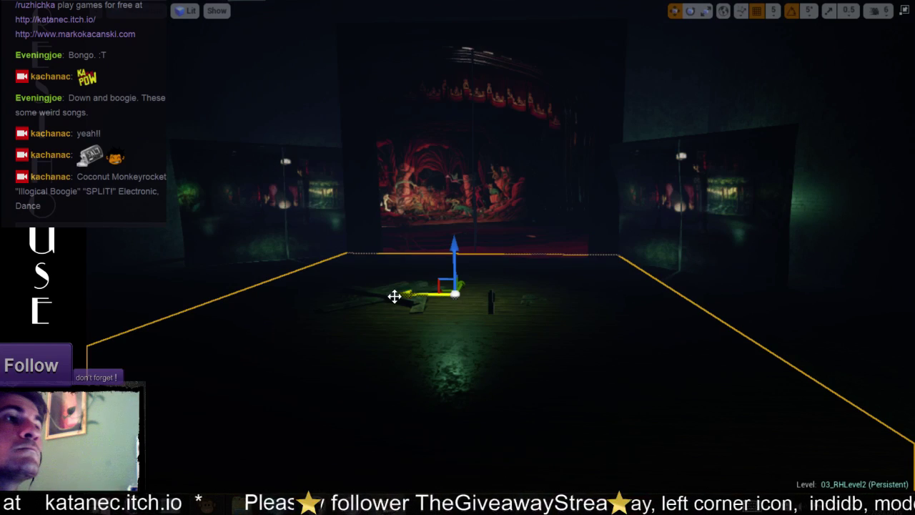
pyautogui.click(394, 295)
pyautogui.moveTo(414, 293)
pyautogui.mouseDown(button='right')
pyautogui.moveTo(443, 285)
pyautogui.moveTo(433, 318)
pyautogui.moveTo(418, 313)
pyautogui.mouseUp(button='right')
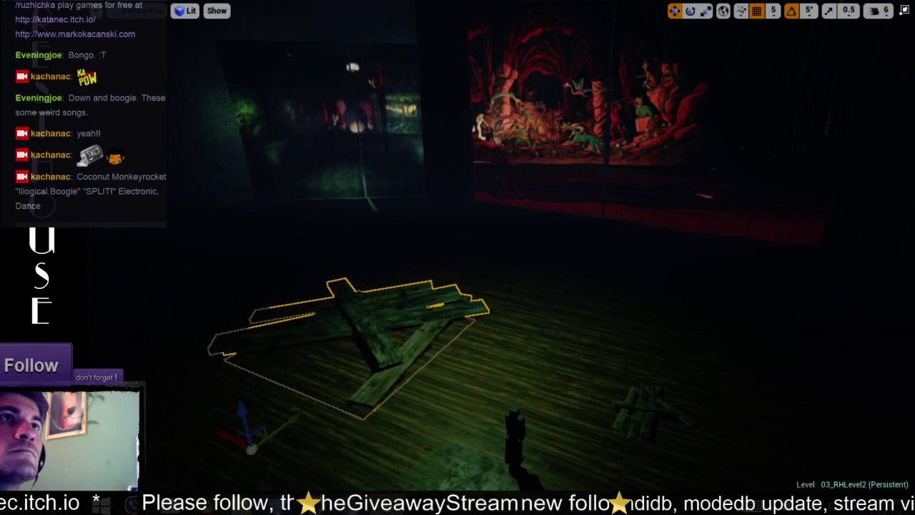
pyautogui.click(184, 11)
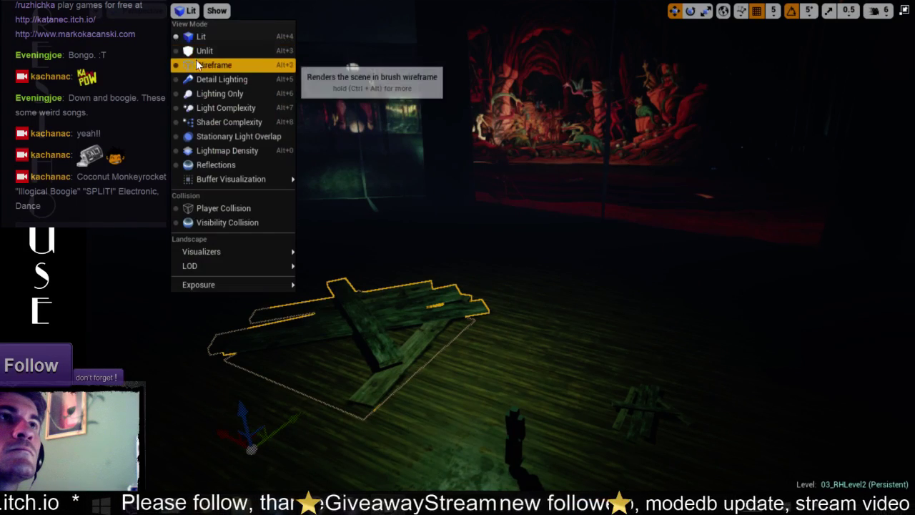
pyautogui.click(207, 64)
pyautogui.keyDown('ctrl'); pyautogui.click(411, 336); pyautogui.keyUp('ctrl')
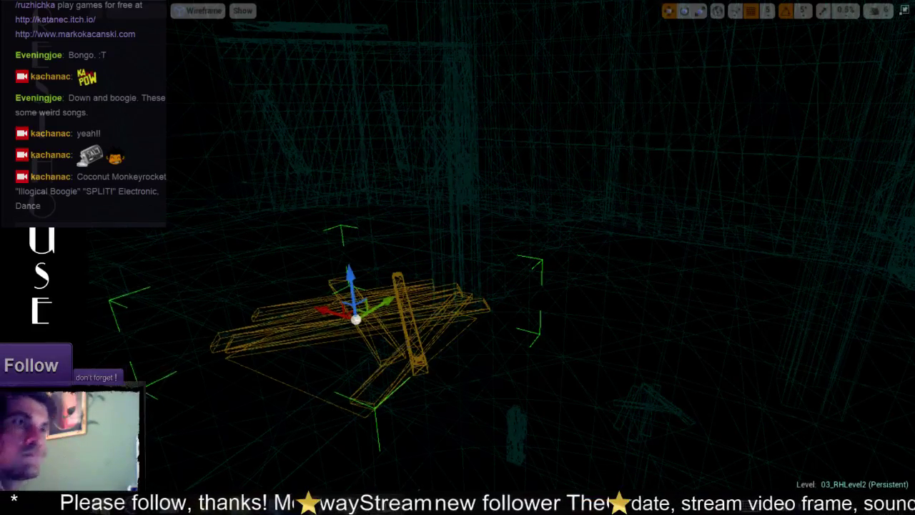
pyautogui.keyDown('alt'); pyautogui.moveTo(457, 286); pyautogui.dragTo(501, 301); pyautogui.keyUp('alt')
pyautogui.press('r')
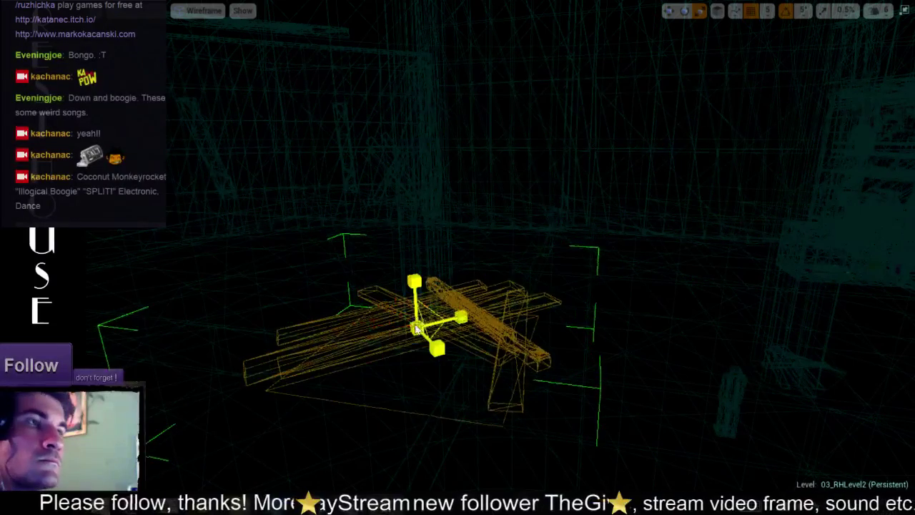
pyautogui.scroll(-3, 421, 336)
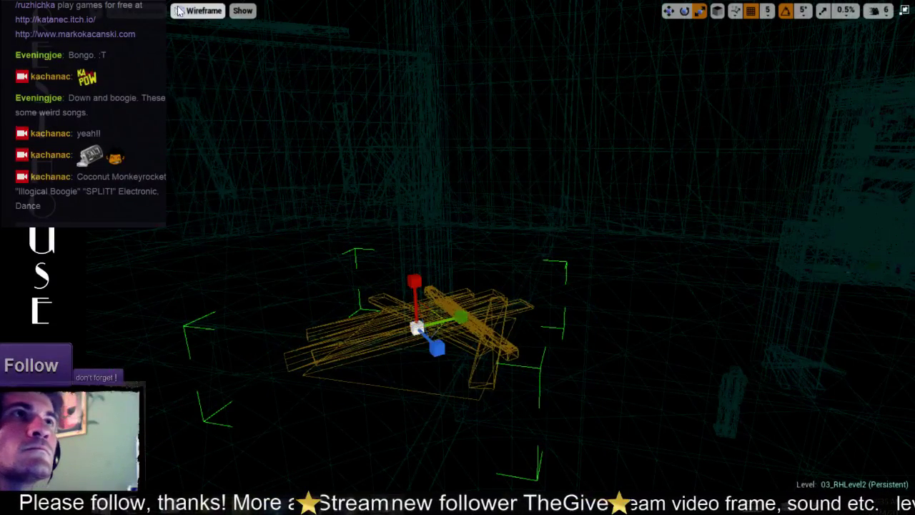
pyautogui.click(203, 10)
pyautogui.click(193, 35)
pyautogui.moveTo(429, 315)
pyautogui.keyDown('alt'); pyautogui.mouseDown()
pyautogui.moveTo(472, 313)
pyautogui.moveTo(450, 329)
pyautogui.mouseUp(); pyautogui.keyUp('alt')
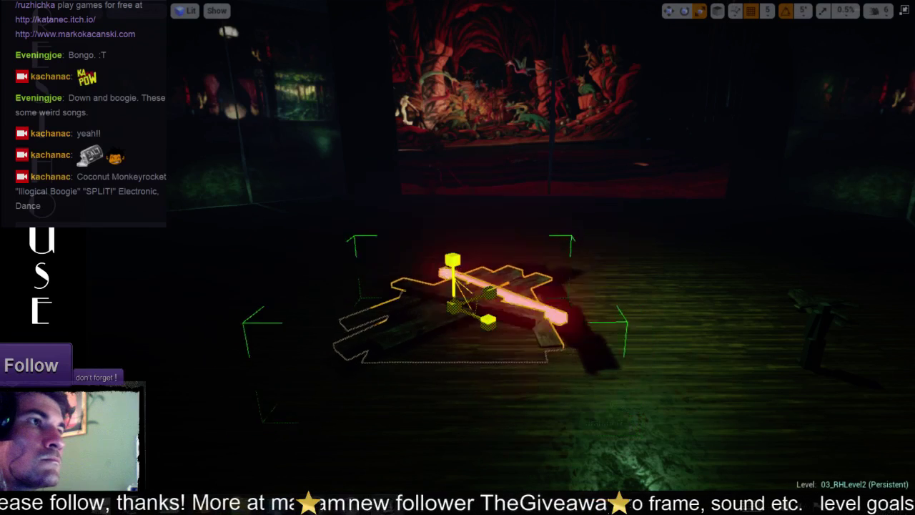
pyautogui.moveTo(458, 400)
pyautogui.mouseDown()
pyautogui.moveTo(515, 443)
pyautogui.moveTo(501, 494)
pyautogui.mouseUp()
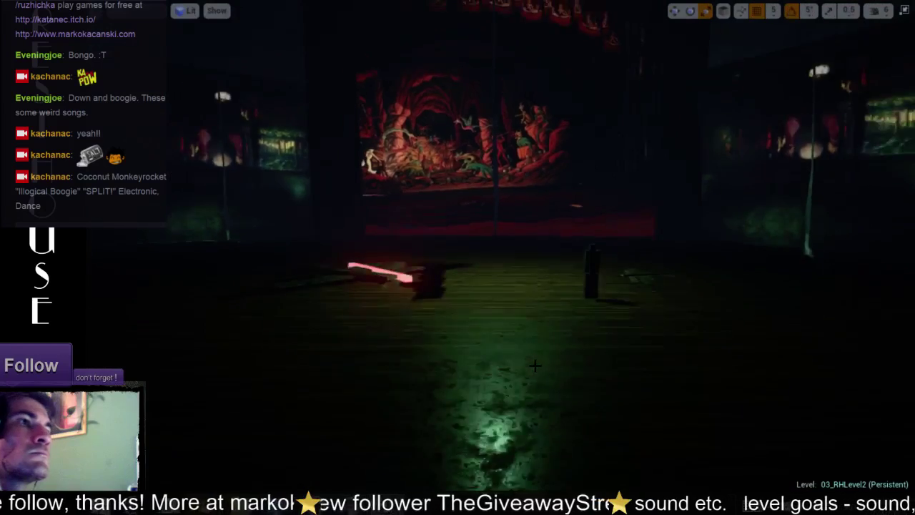
pyautogui.moveTo(623, 314); pyautogui.dragTo(622, 271)
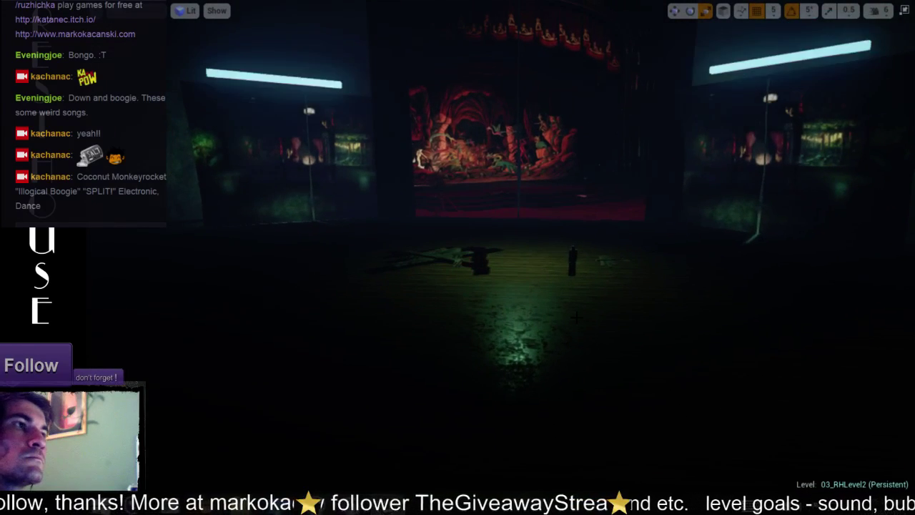
pyautogui.moveTo(623, 272)
pyautogui.mouseDown(button='right')
pyautogui.moveTo(622, 236)
pyautogui.moveTo(623, 258)
pyautogui.moveTo(644, 257)
pyautogui.mouseUp(button='right')
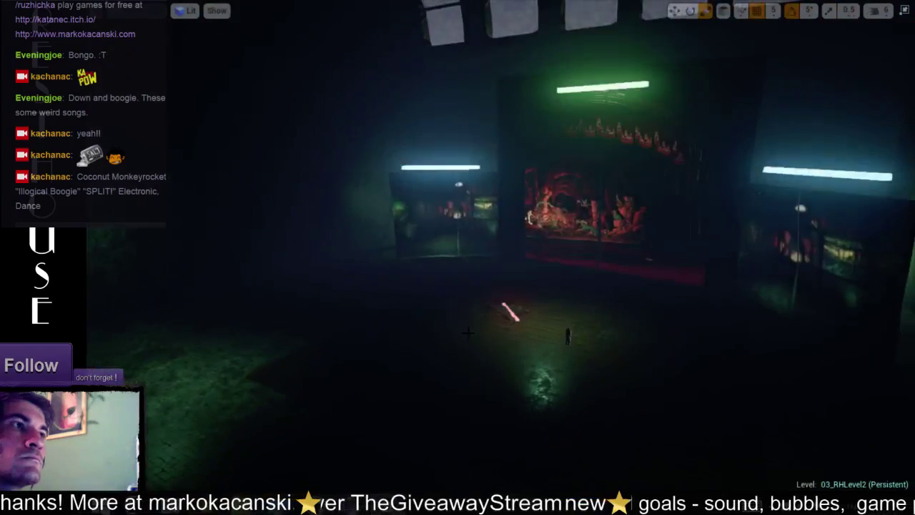
pyautogui.moveTo(455, 350); pyautogui.dragTo(454, 343, button='right')
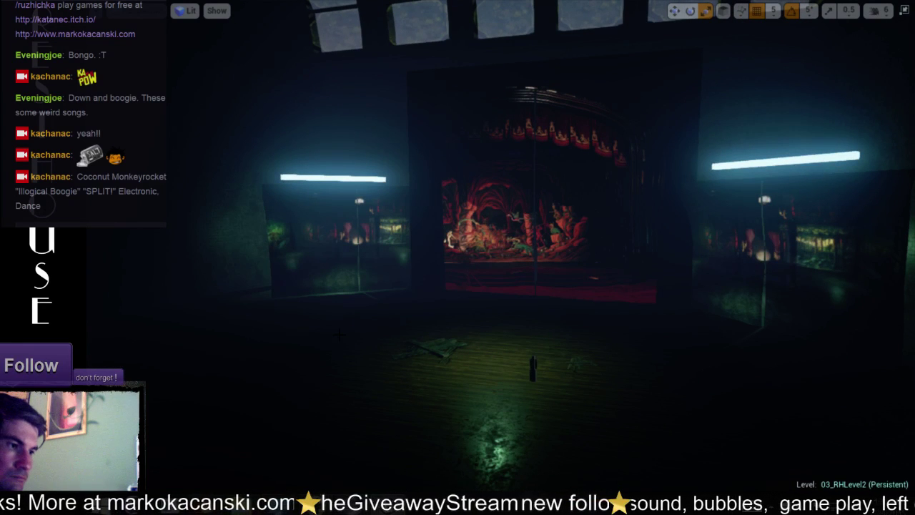
pyautogui.moveTo(458, 286)
pyautogui.mouseDown(button='right')
pyautogui.moveTo(479, 286)
pyautogui.moveTo(400, 286)
pyautogui.mouseUp(button='right')
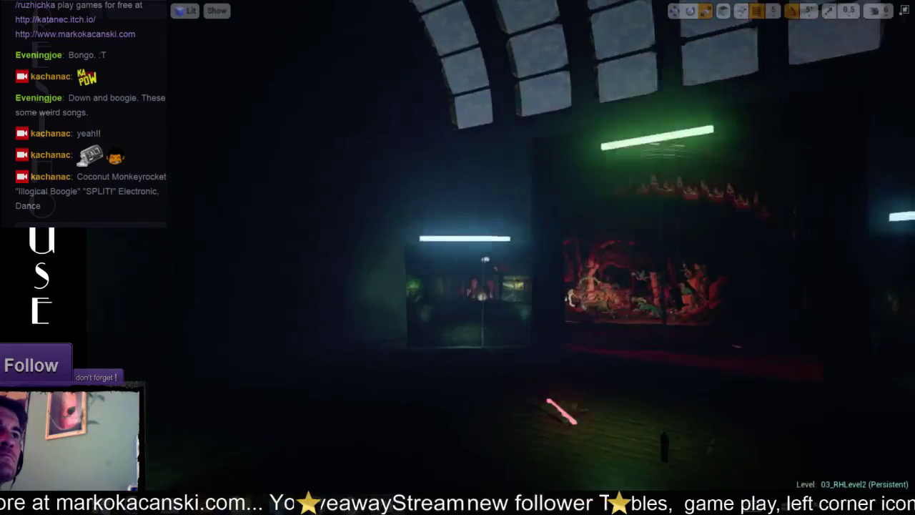
pyautogui.moveTo(458, 286); pyautogui.dragTo(415, 307, button='right')
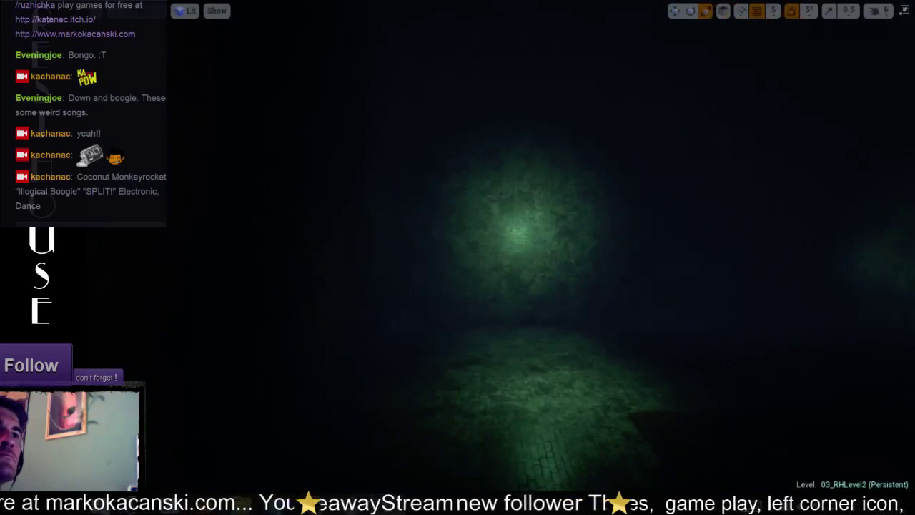
pyautogui.moveTo(457, 286); pyautogui.dragTo(514, 258, button='right')
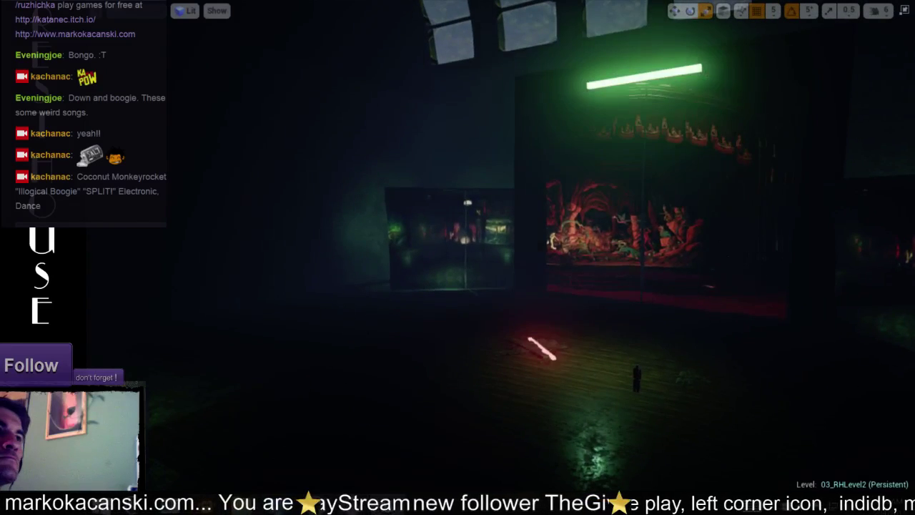
pyautogui.moveTo(457, 286); pyautogui.dragTo(500, 264, button='right')
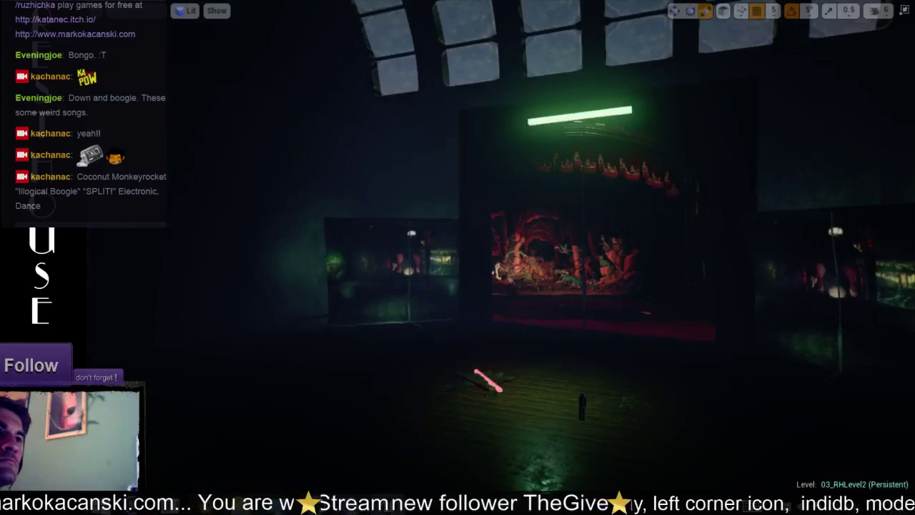
pyautogui.moveTo(457, 286); pyautogui.dragTo(450, 308, button='right')
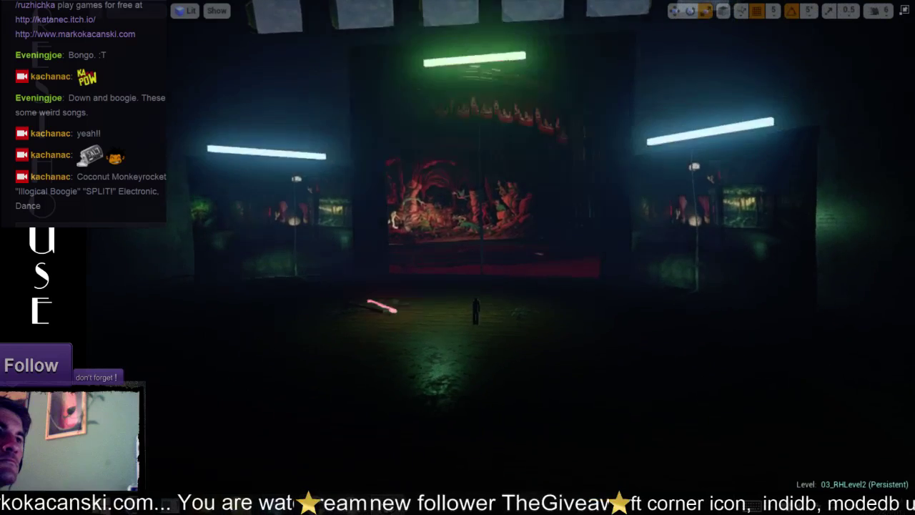
pyautogui.moveTo(381, 300); pyautogui.dragTo(381, 316, button='right')
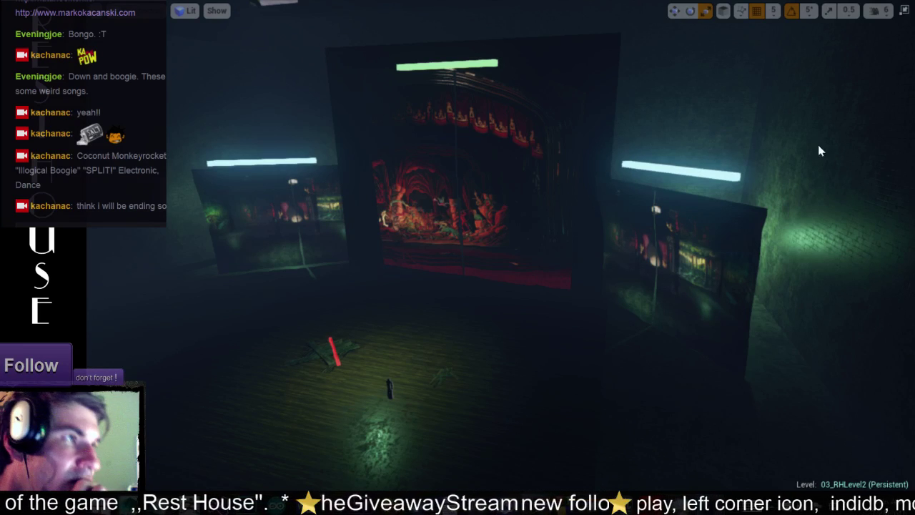
# Step: Toggle Game View with G to hide editor icons and gizmos
pyautogui.press('g')
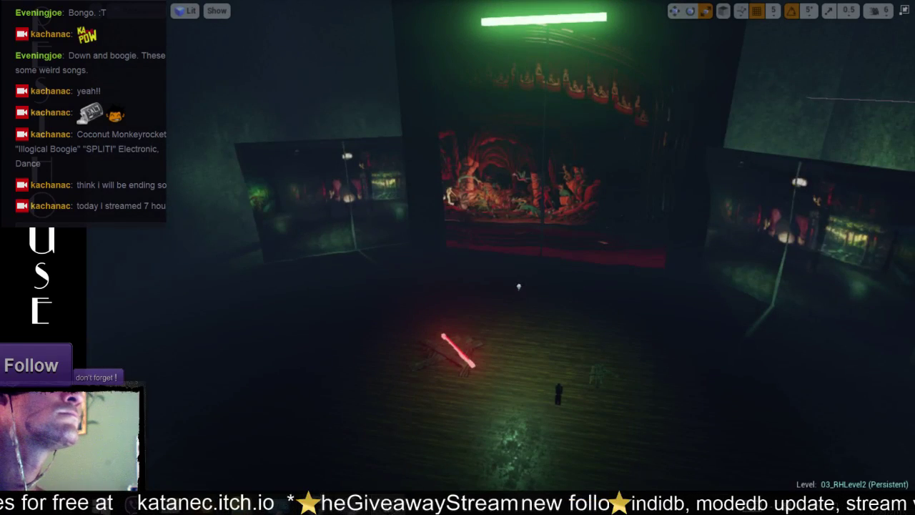
# Step: Raise the point light above the floor and shift it left, then right, above the stage
pyautogui.click(519, 286)
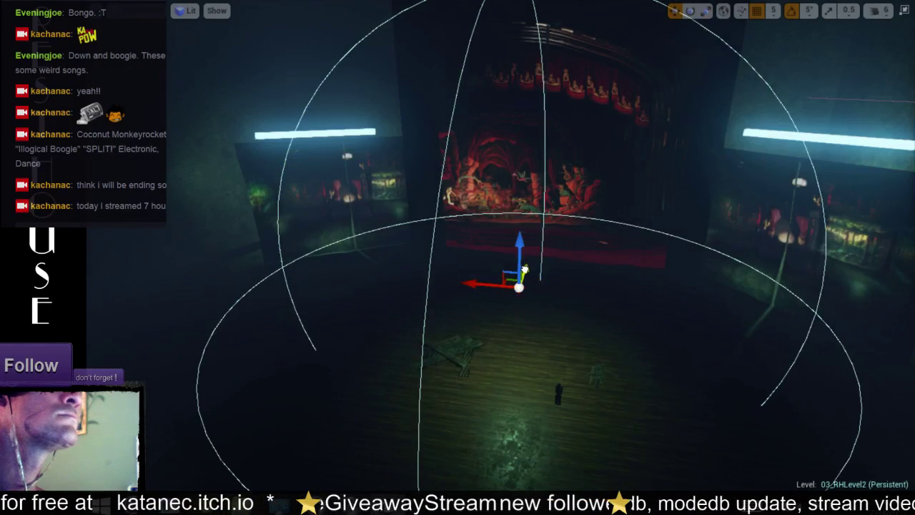
pyautogui.moveTo(524, 270); pyautogui.dragTo(544, 187)
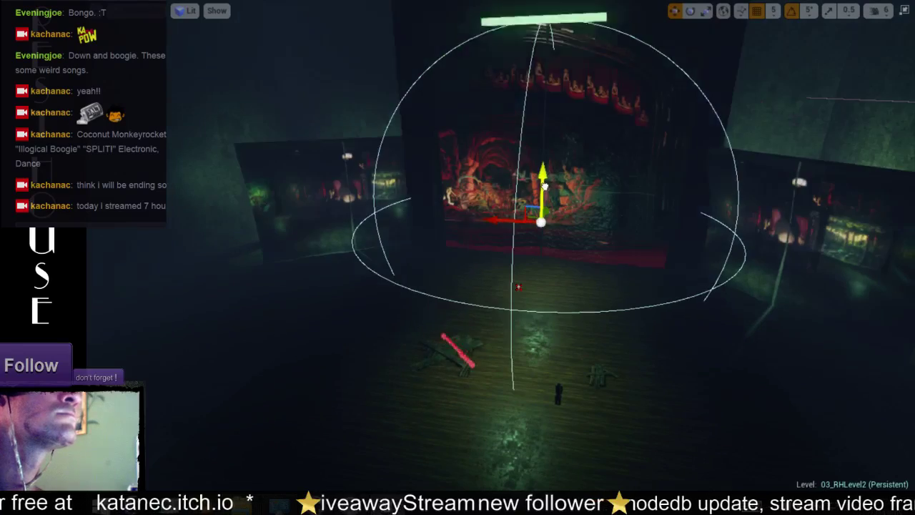
pyautogui.moveTo(545, 187); pyautogui.dragTo(544, 187, button='right')
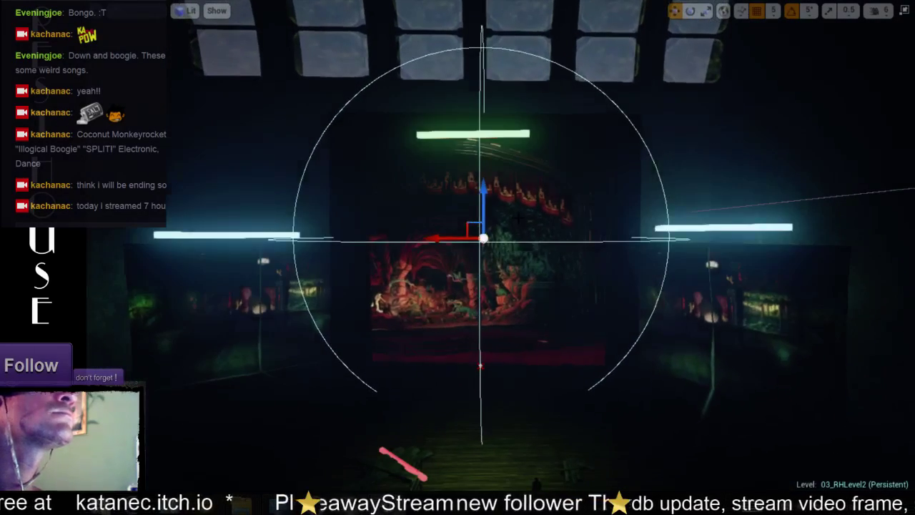
pyautogui.moveTo(447, 238); pyautogui.dragTo(336, 223)
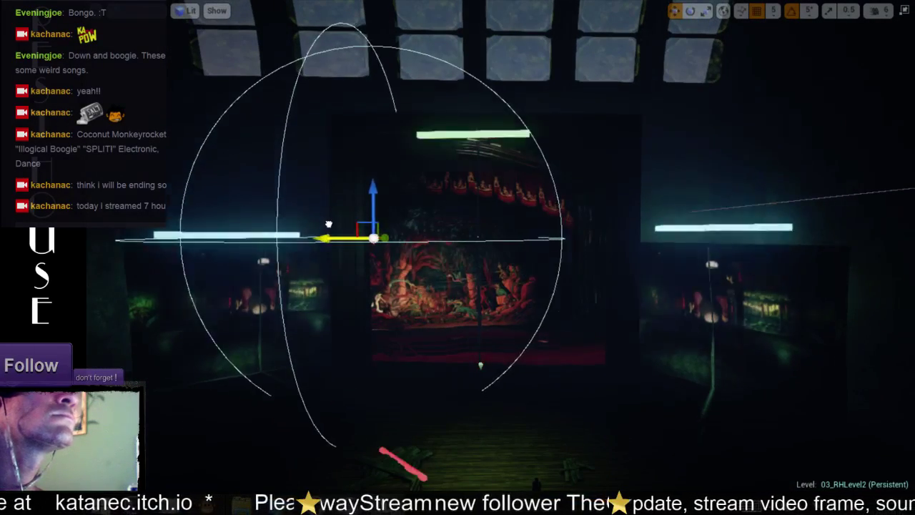
pyautogui.moveTo(386, 193); pyautogui.dragTo(384, 129)
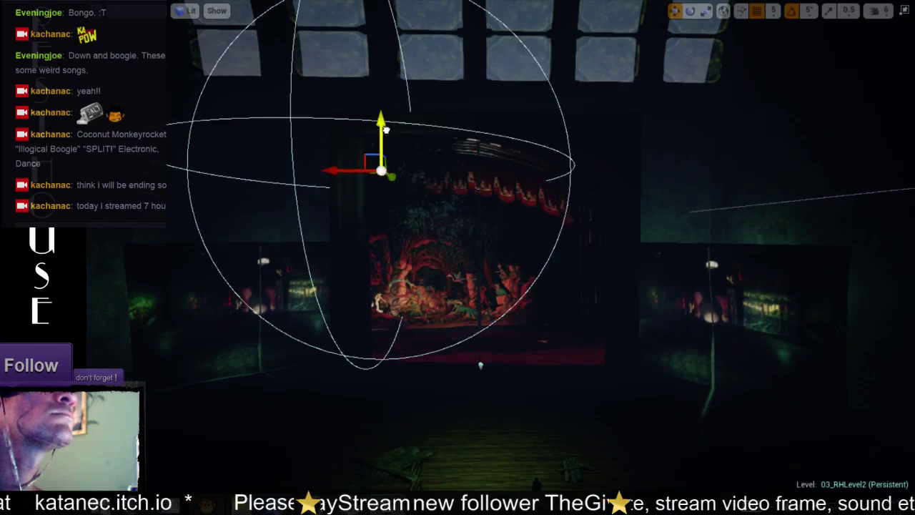
pyautogui.moveTo(347, 171)
pyautogui.mouseDown()
pyautogui.moveTo(445, 164)
pyautogui.moveTo(332, 170)
pyautogui.moveTo(623, 169)
pyautogui.moveTo(639, 218)
pyautogui.mouseUp()
pyautogui.press('e')
pyautogui.press('w')
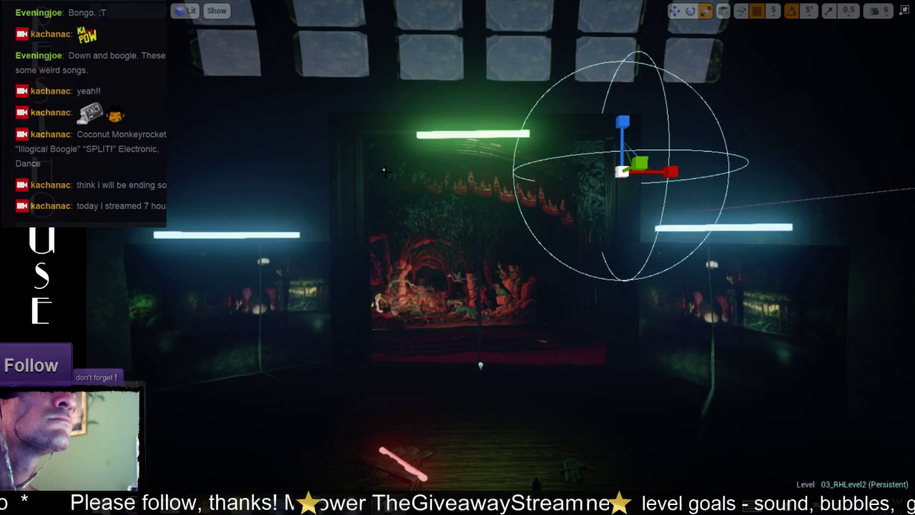
# Step: Select the lights at the stage centre and upper right, trying rotate and scale modes
pyautogui.click(385, 171)
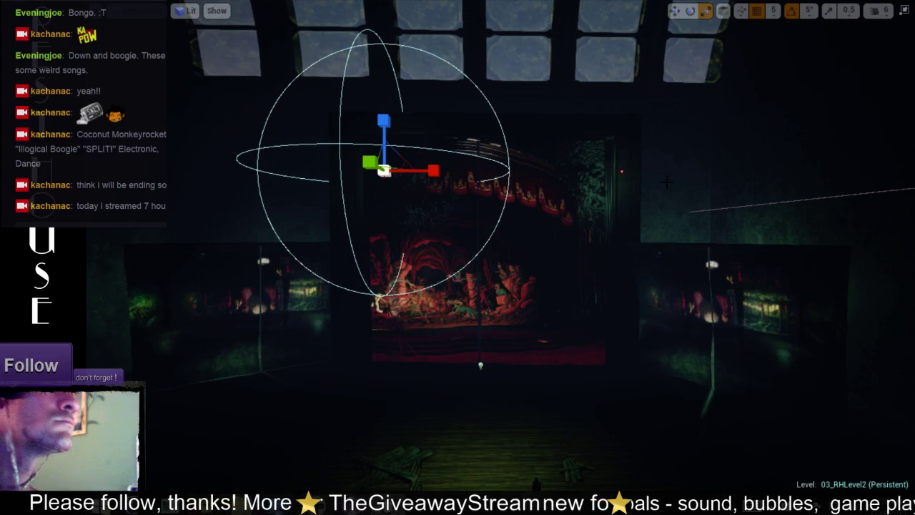
pyautogui.click(620, 172)
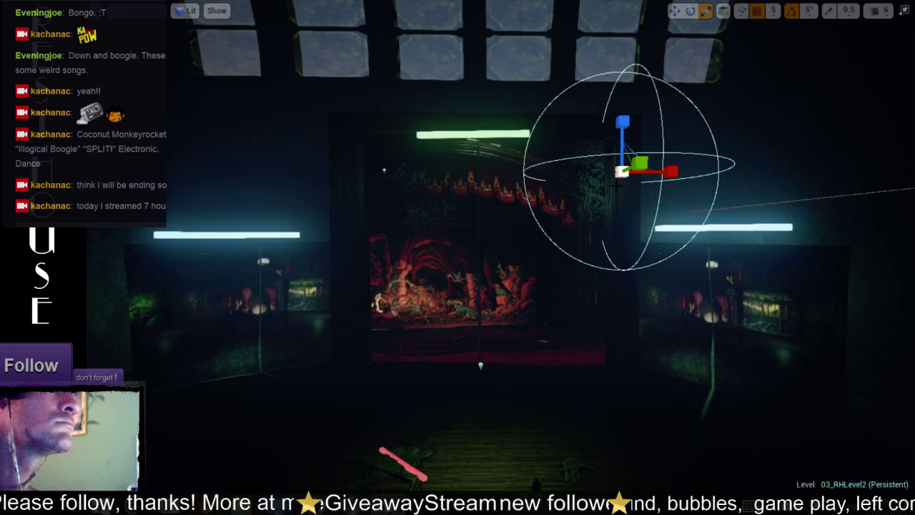
pyautogui.click(621, 167)
pyautogui.click(619, 172)
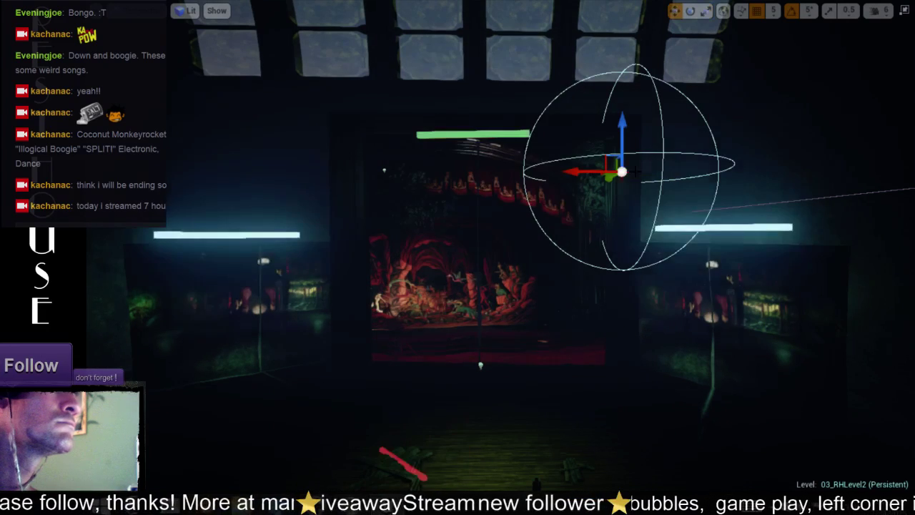
pyautogui.click(619, 172)
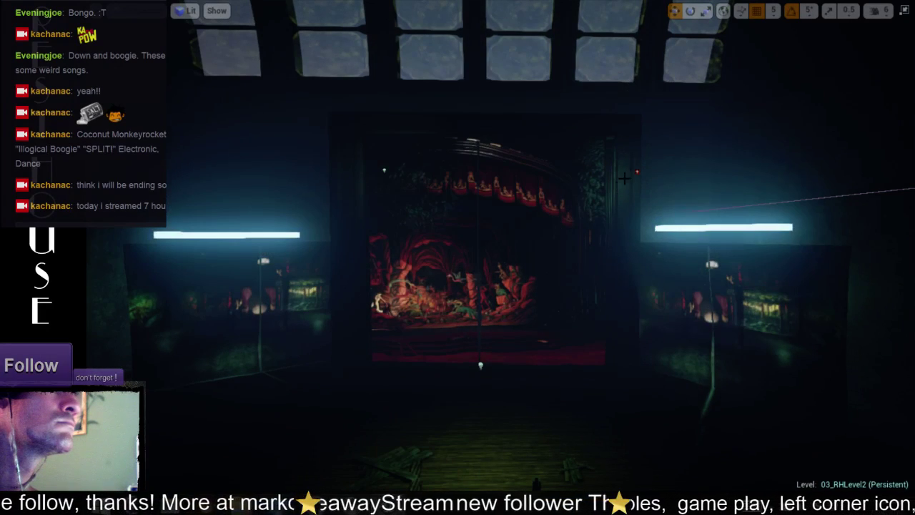
pyautogui.click(636, 169)
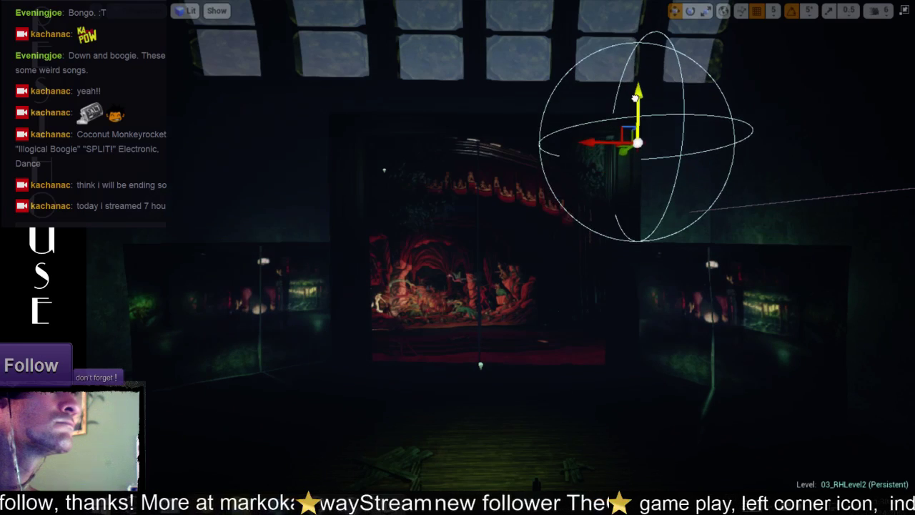
pyautogui.click(640, 99)
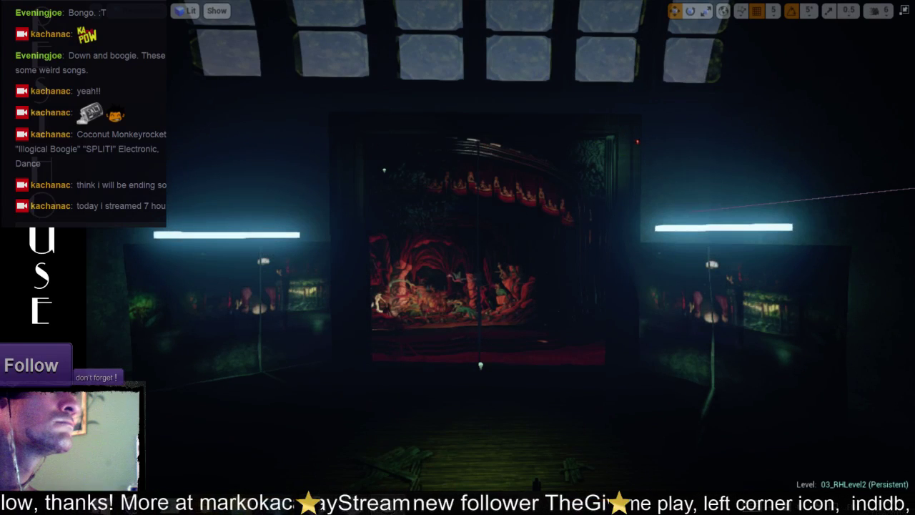
pyautogui.click(637, 140)
pyautogui.press('e')
pyautogui.press('r')
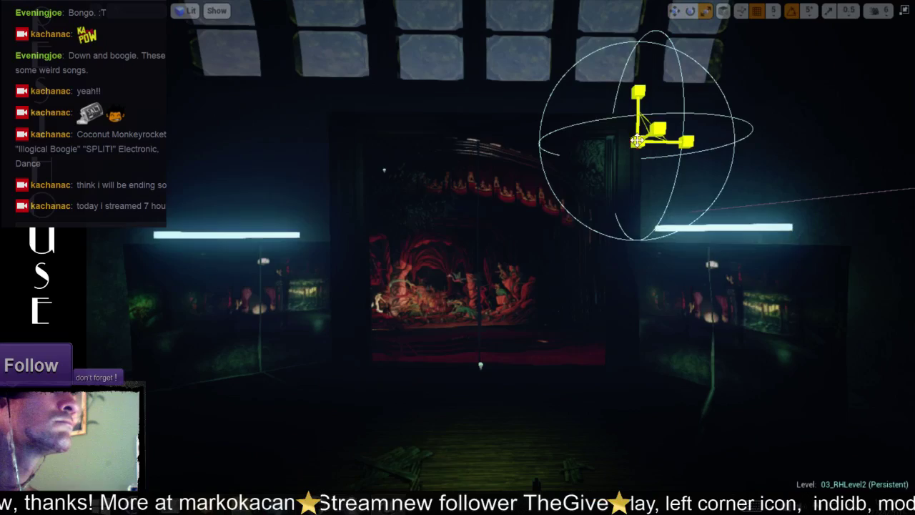
pyautogui.press('Escape')
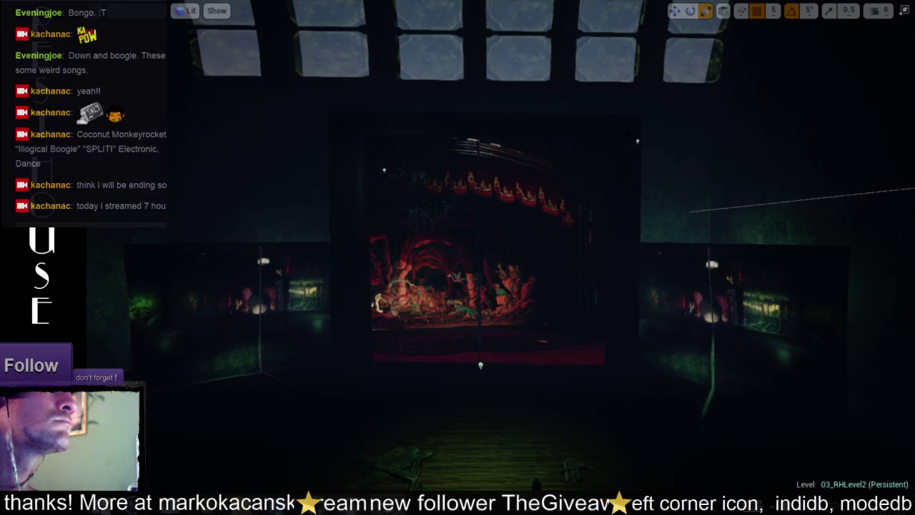
# Step: Move the light above the stage up and to the right
pyautogui.moveTo(457, 258); pyautogui.dragTo(458, 257, button='right')
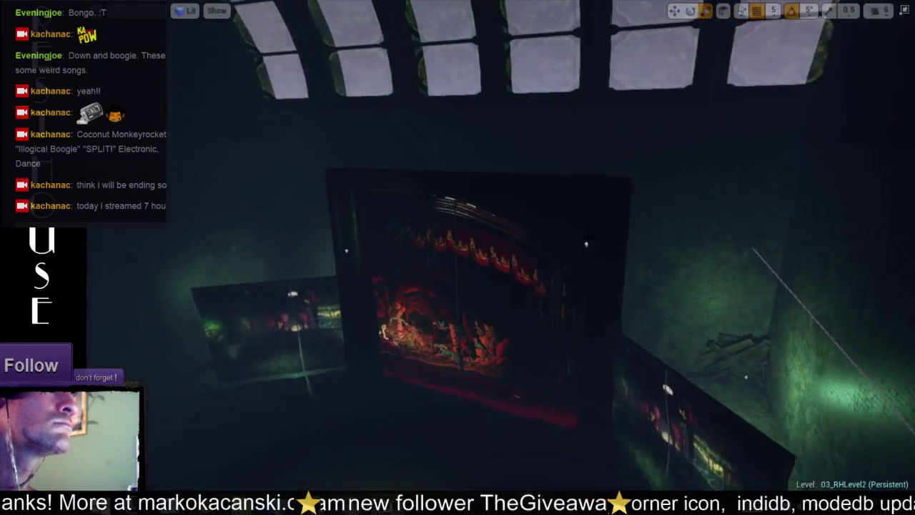
pyautogui.click(585, 244)
pyautogui.press('w')
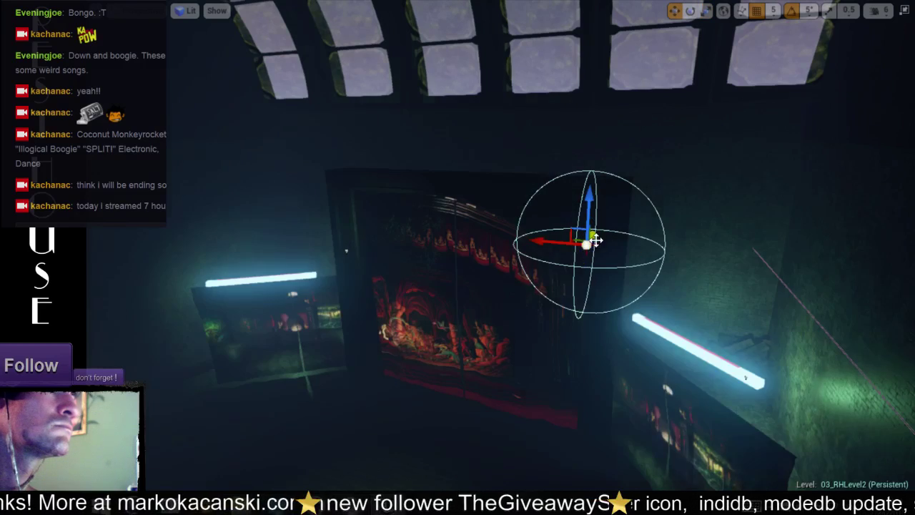
pyautogui.moveTo(586, 243); pyautogui.dragTo(597, 230)
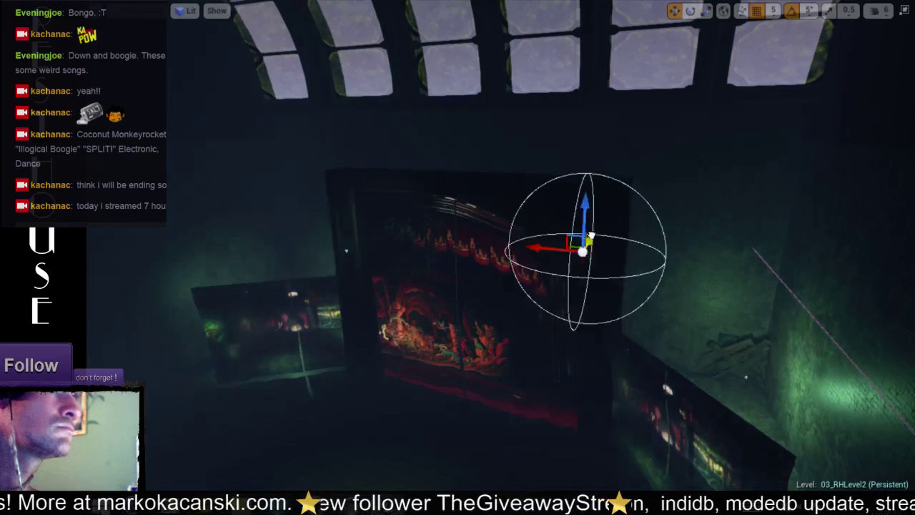
pyautogui.moveTo(597, 230); pyautogui.dragTo(597, 230, button='right')
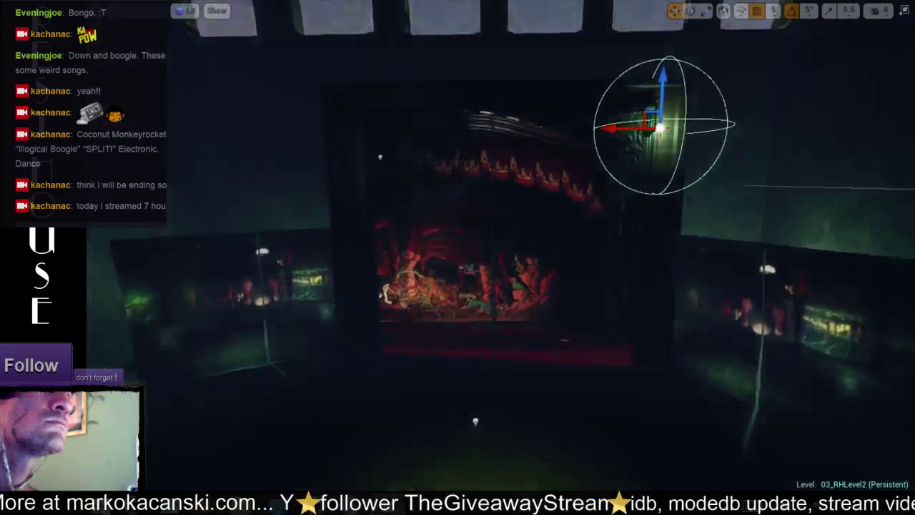
pyautogui.moveTo(501, 138); pyautogui.dragTo(501, 138, button='right')
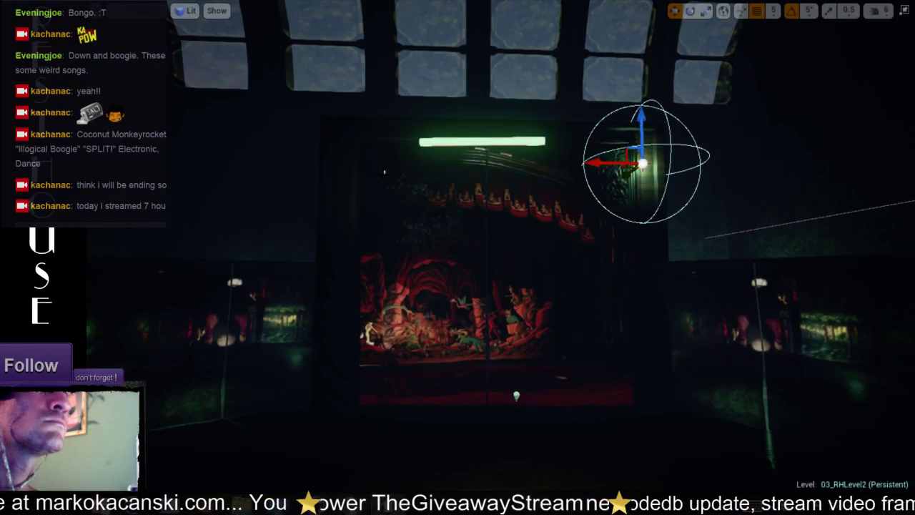
pyautogui.click(384, 171)
pyautogui.press('Escape')
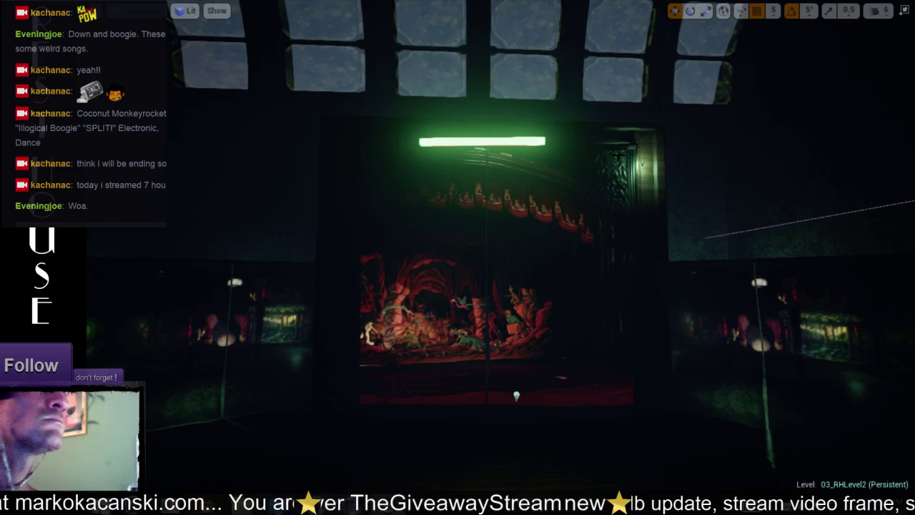
# Step: Shift the right light left, bring the top-left light down across the stage, then exit immersive mode
pyautogui.click(644, 165)
pyautogui.moveTo(629, 156)
pyautogui.mouseDown()
pyautogui.moveTo(337, 153)
pyautogui.moveTo(414, 195)
pyautogui.mouseUp()
pyautogui.moveTo(416, 195); pyautogui.dragTo(472, 236, button='right')
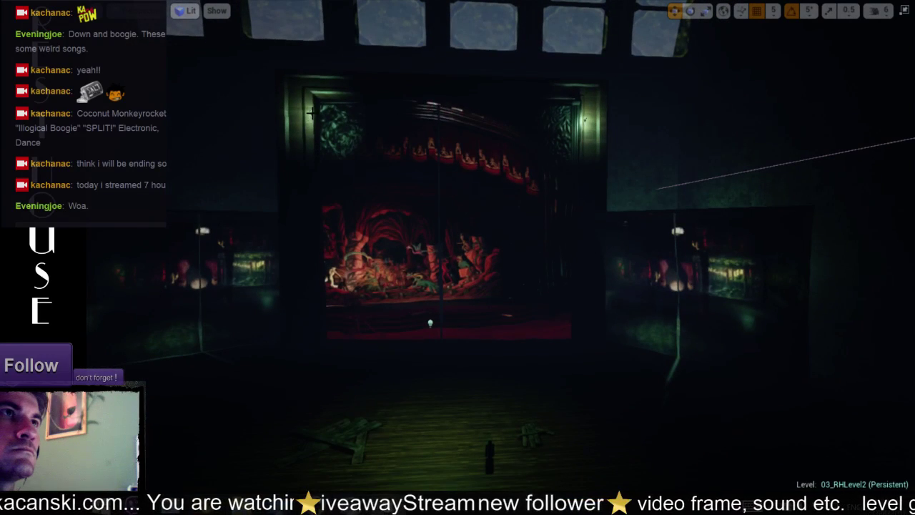
pyautogui.click(308, 111)
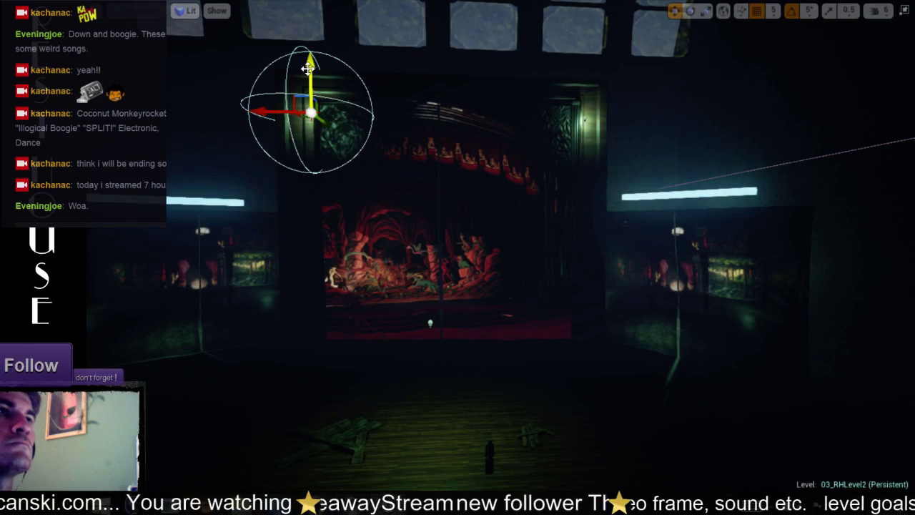
pyautogui.moveTo(307, 68); pyautogui.dragTo(287, 263)
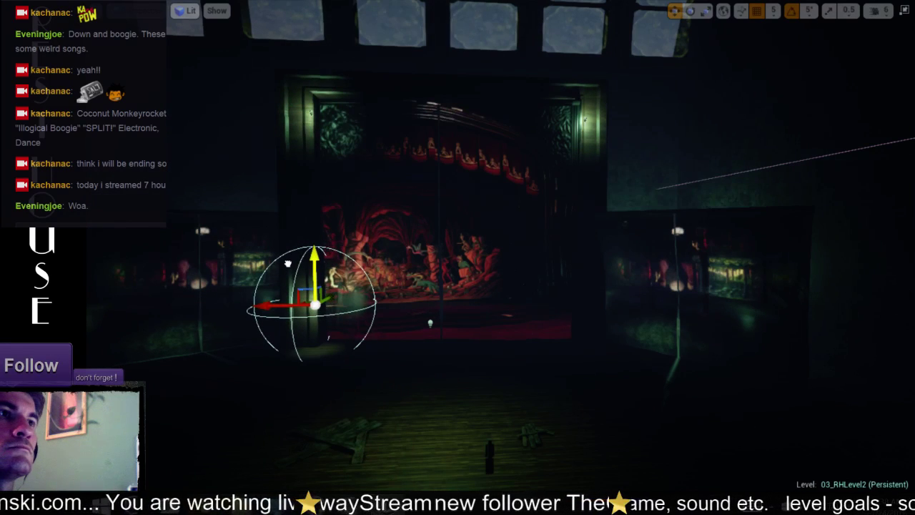
pyautogui.moveTo(278, 306); pyautogui.dragTo(528, 324)
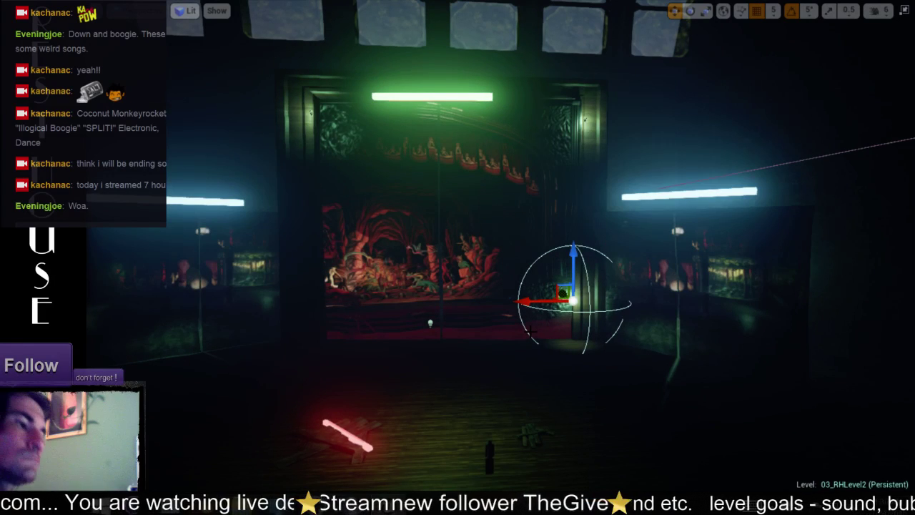
pyautogui.press('F11')
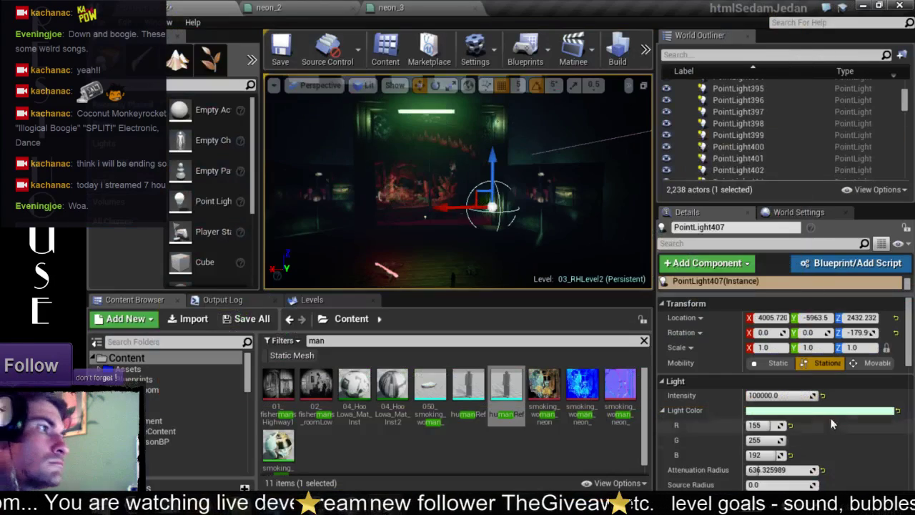
# Step: Set PointLight407's Light Color to soft yellow (245, 255, 143) and return to fullscreen view
pyautogui.click(832, 411)
pyautogui.click(735, 312)
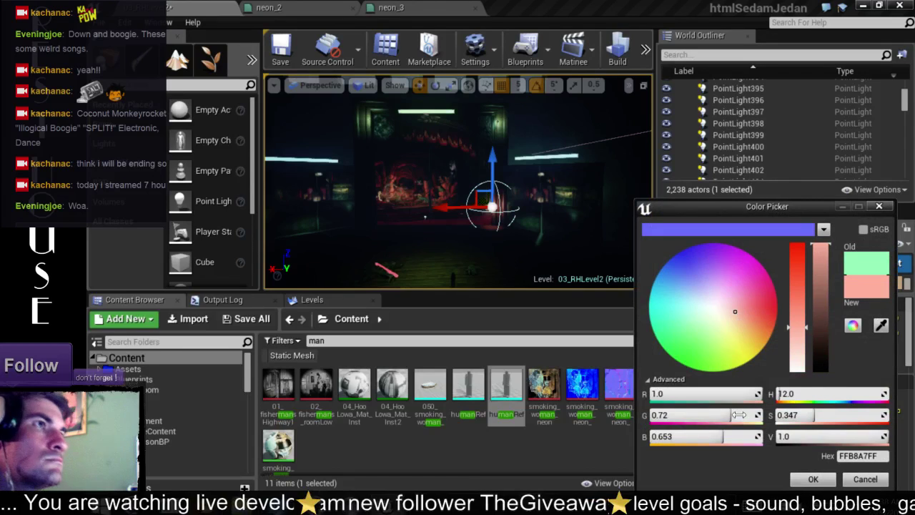
pyautogui.click(724, 332)
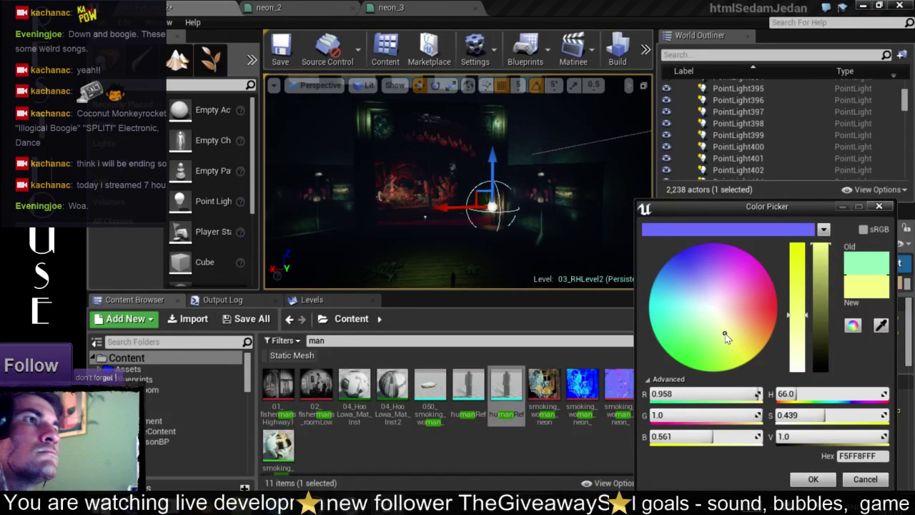
pyautogui.click(795, 481)
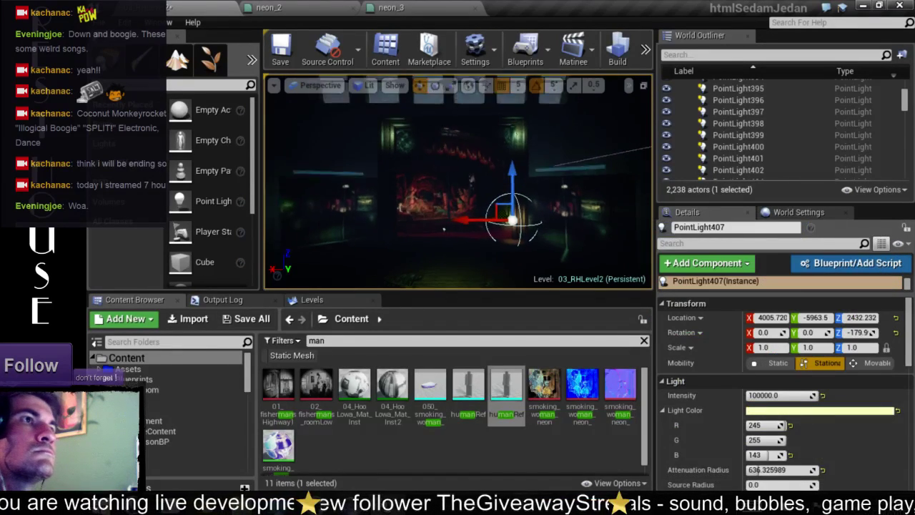
pyautogui.press('F11')
pyautogui.scroll(-3, 432, 286)
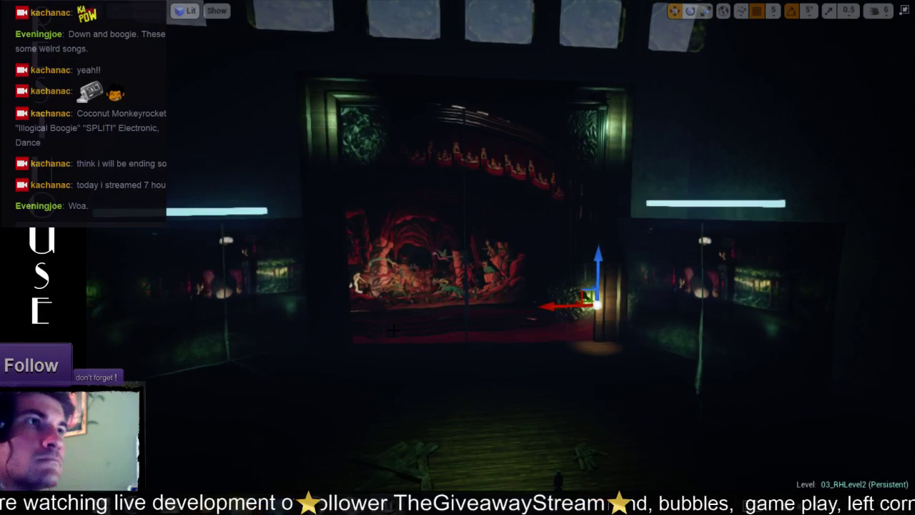
# Step: Fly the camera back from the stage toward the wooden posts in the dark area
pyautogui.scroll(-2, 471, 327)
pyautogui.scroll(-2, 471, 327)
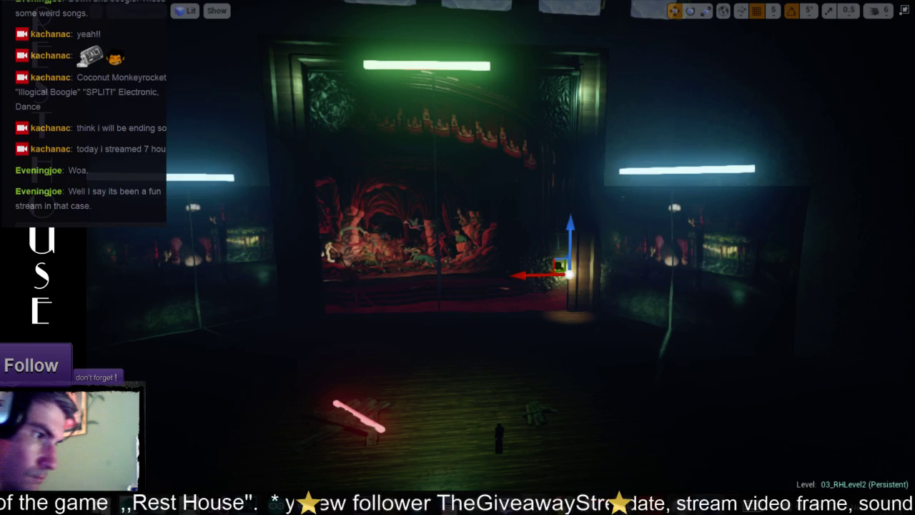
pyautogui.moveTo(401, 278)
pyautogui.mouseDown(button='right')
pyautogui.moveTo(415, 272)
pyautogui.moveTo(336, 276)
pyautogui.moveTo(401, 271)
pyautogui.moveTo(379, 261)
pyautogui.moveTo(443, 265)
pyautogui.moveTo(386, 265)
pyautogui.mouseUp(button='right')
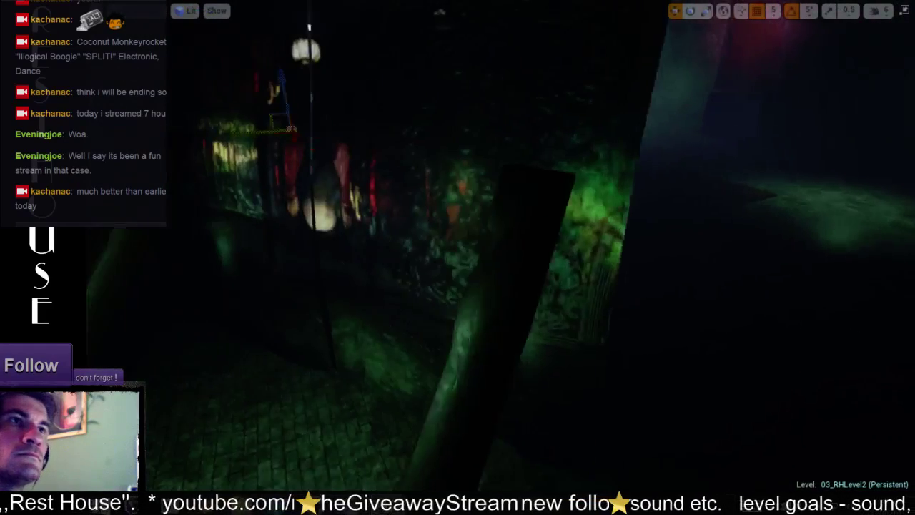
# Step: Frame the right wooden post and scale it narrower
pyautogui.click(550, 300)
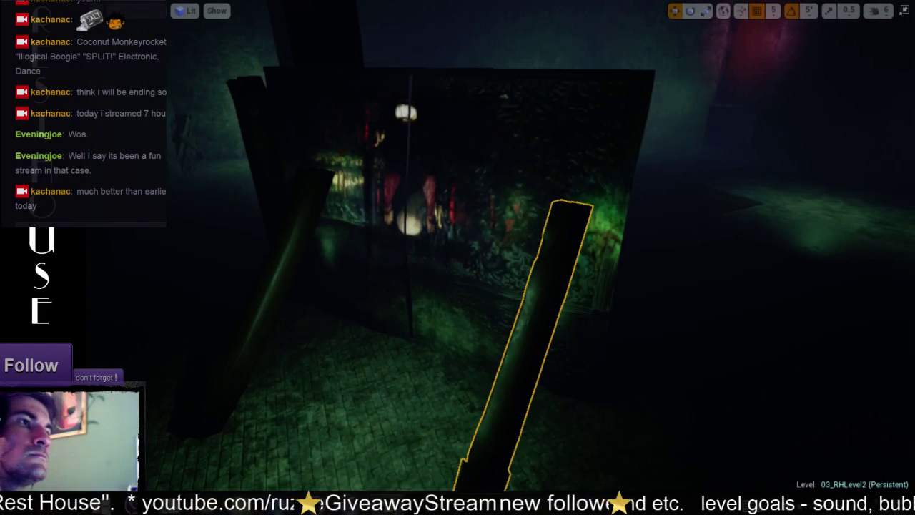
pyautogui.press('f')
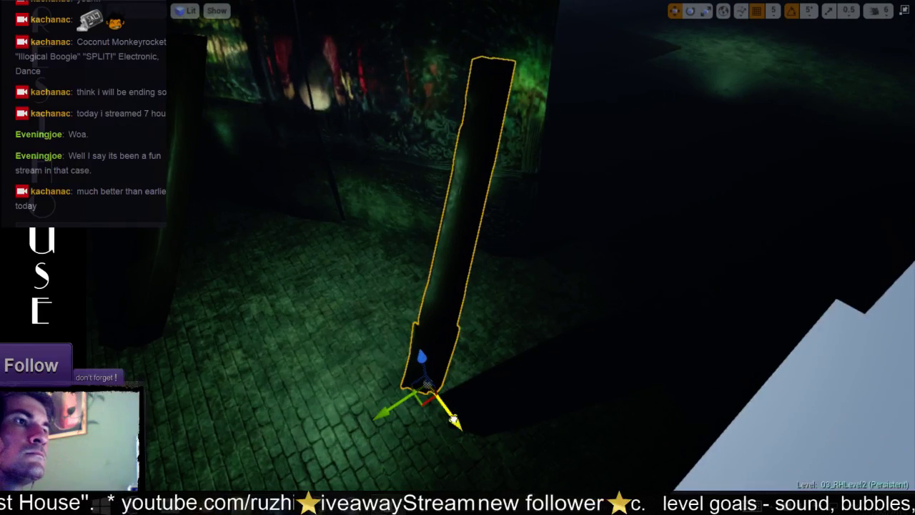
pyautogui.keyDown('alt'); pyautogui.moveTo(455, 422); pyautogui.dragTo(498, 413); pyautogui.keyUp('alt')
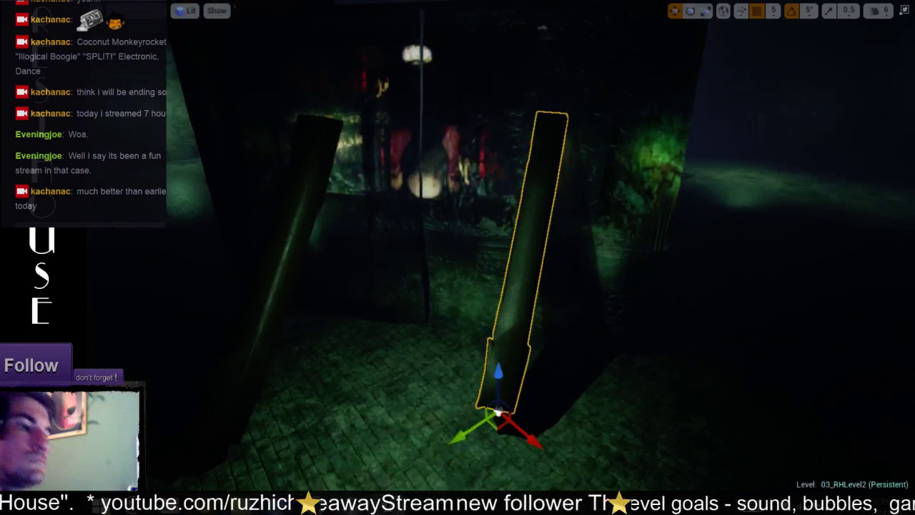
pyautogui.press('e')
pyautogui.press('r')
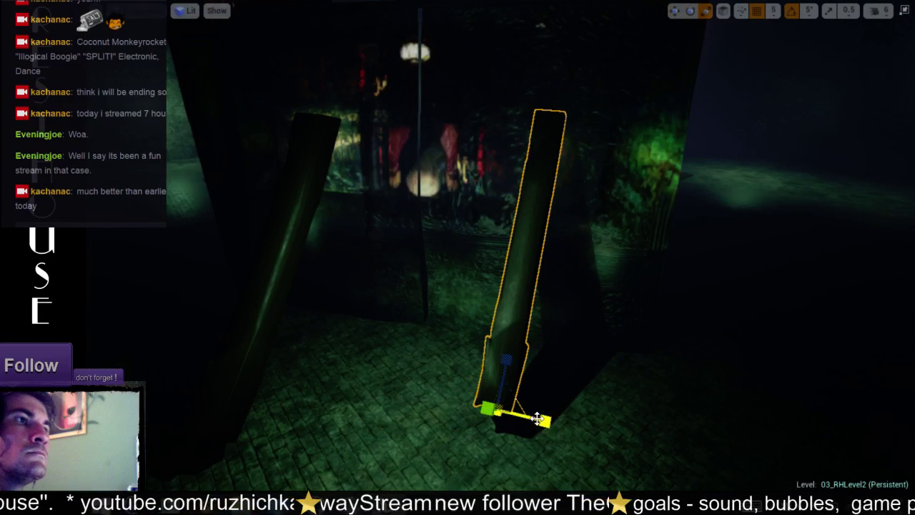
pyautogui.moveTo(538, 419); pyautogui.dragTo(530, 419)
# Step: Lower the centre post into the floor and slide it up and to the right
pyautogui.click(272, 286)
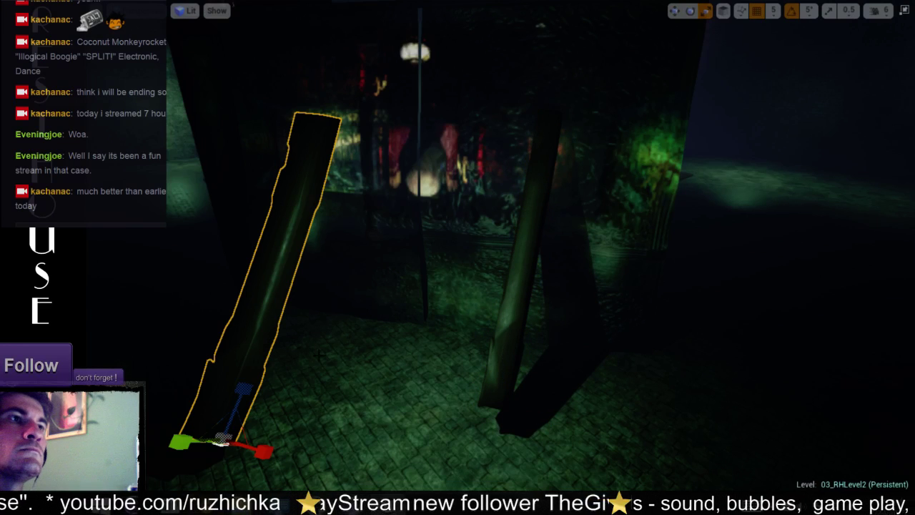
pyautogui.click(503, 329)
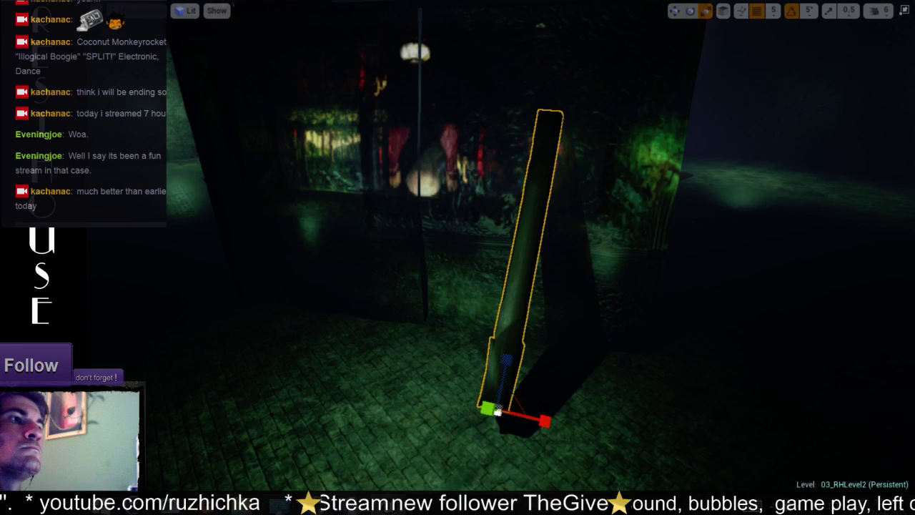
pyautogui.press('w')
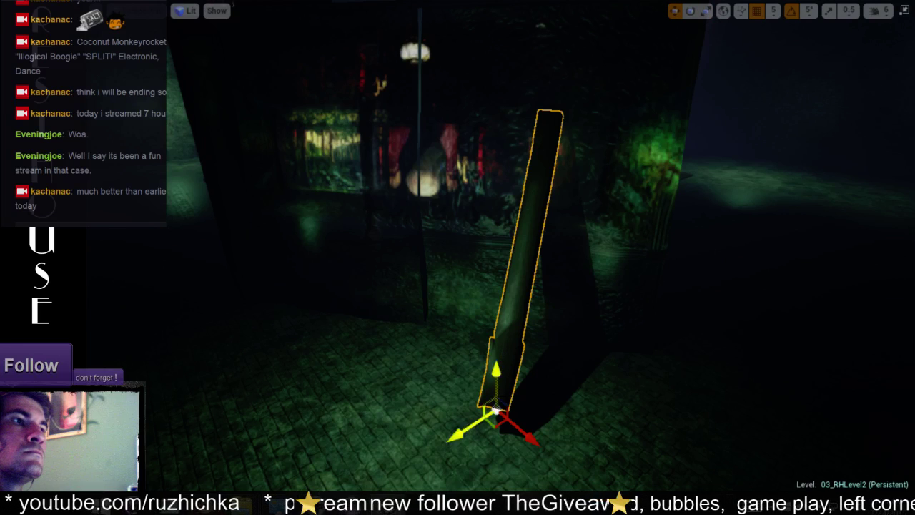
pyautogui.moveTo(490, 370); pyautogui.dragTo(492, 401)
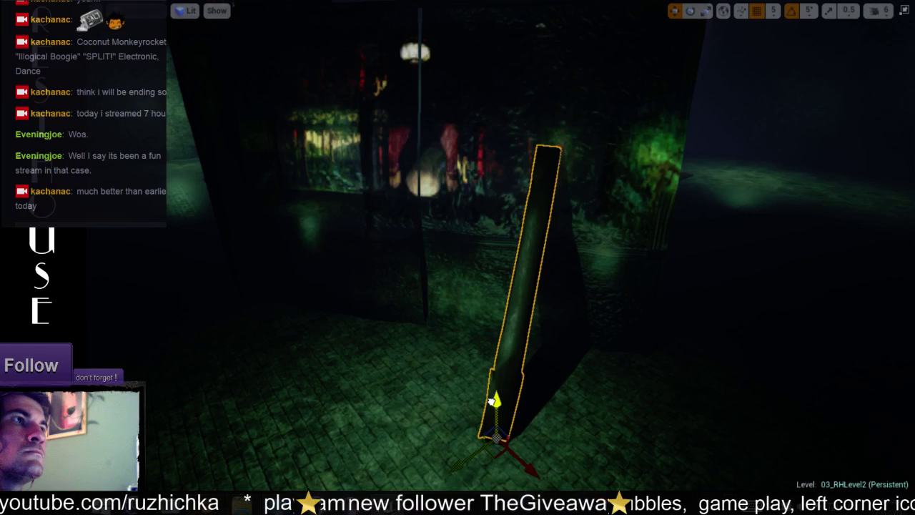
pyautogui.moveTo(454, 467); pyautogui.dragTo(469, 453)
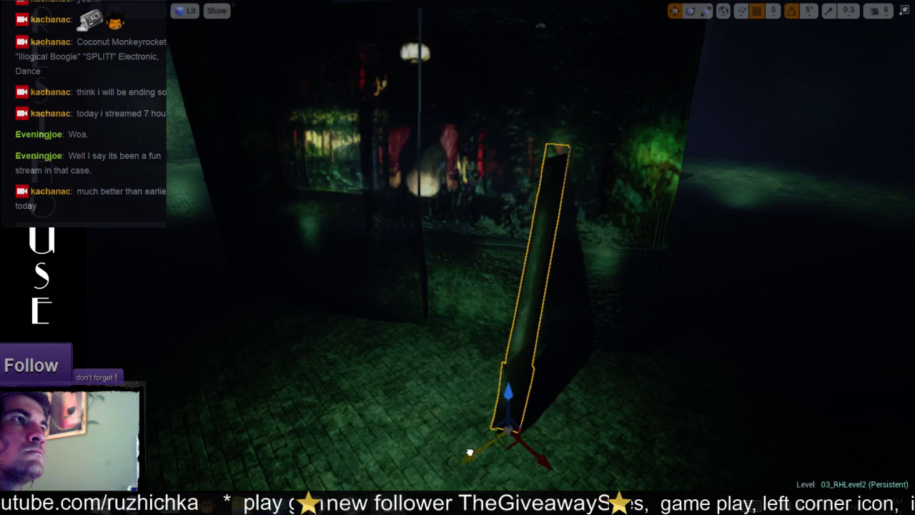
# Step: Alt-drag a copy of the post to the left, tilt it slightly, and reposition it
pyautogui.keyDown('alt'); pyautogui.moveTo(539, 463); pyautogui.dragTo(404, 414); pyautogui.keyUp('alt')
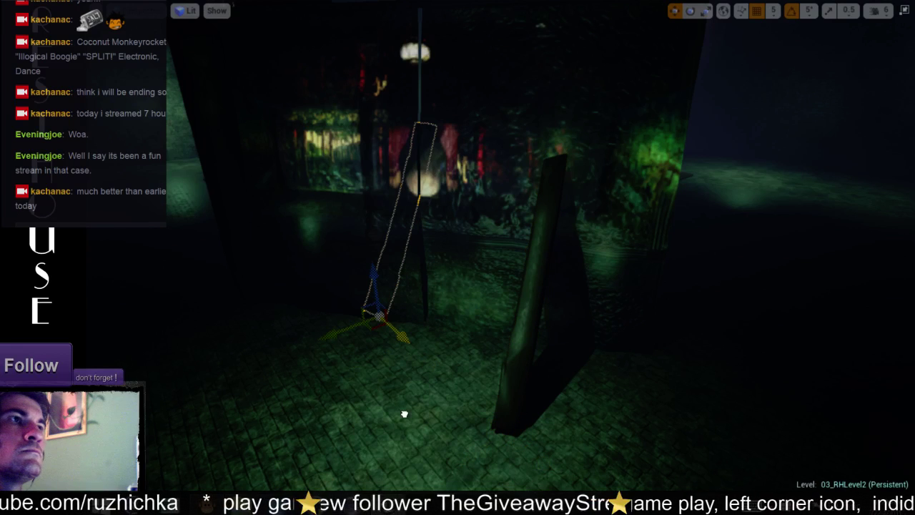
pyautogui.moveTo(326, 319)
pyautogui.mouseDown()
pyautogui.moveTo(146, 404)
pyautogui.moveTo(158, 400)
pyautogui.mouseUp()
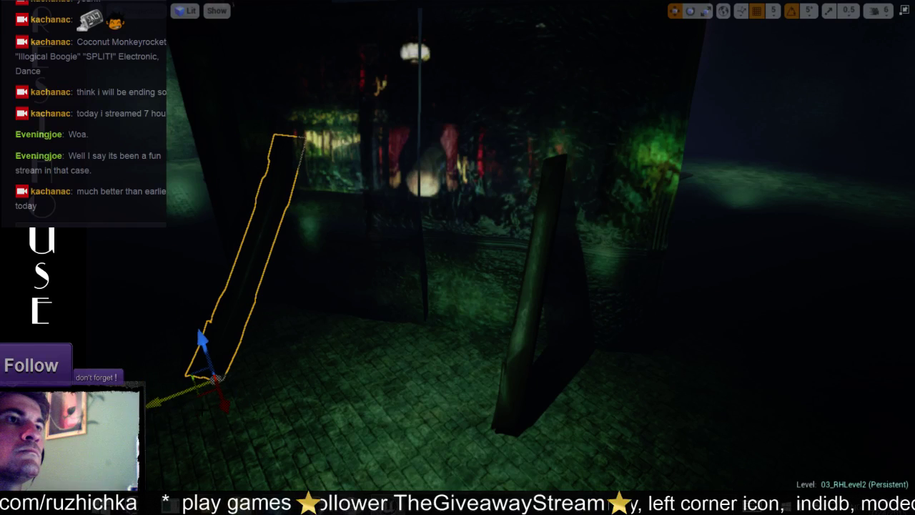
pyautogui.press('e')
pyautogui.moveTo(175, 347); pyautogui.dragTo(196, 339)
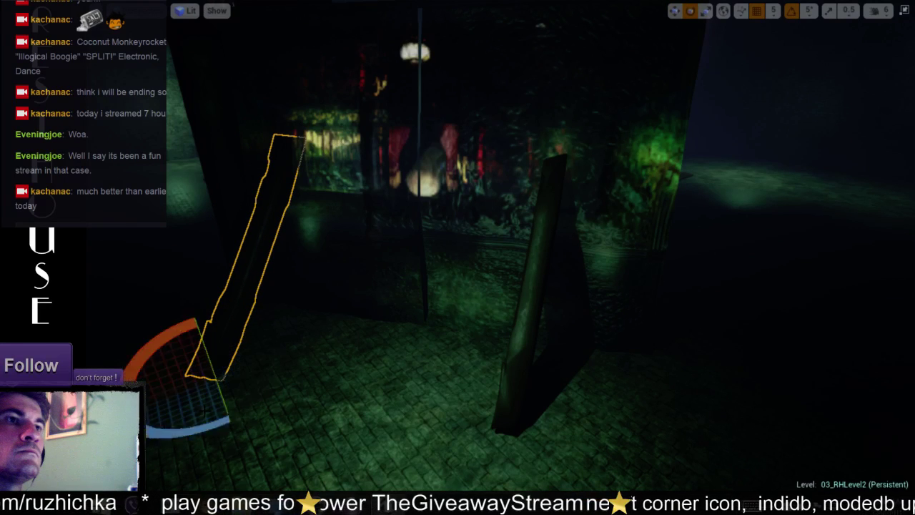
pyautogui.press('w')
pyautogui.moveTo(196, 378); pyautogui.dragTo(259, 408)
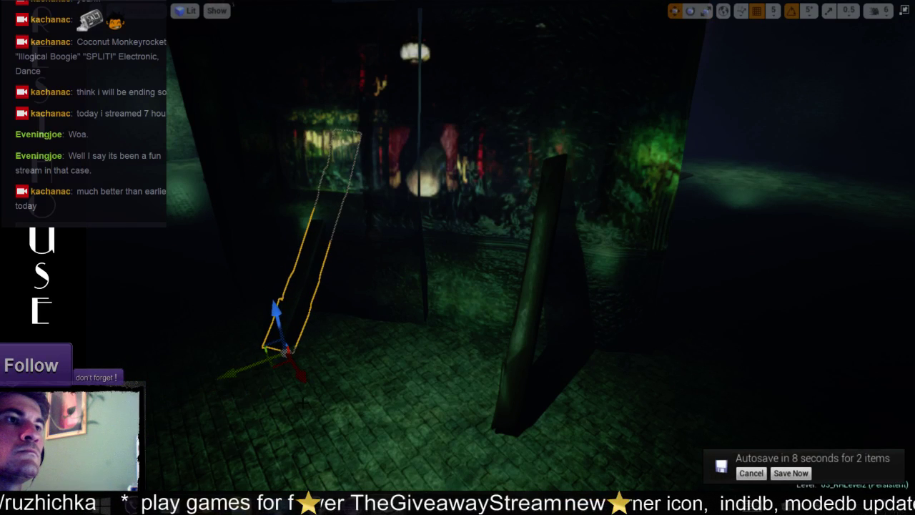
# Step: Orbit around the leaning copy to check its placement, then switch to Photoshop
pyautogui.keyDown('alt'); pyautogui.moveTo(262, 321); pyautogui.dragTo(265, 326); pyautogui.keyUp('alt')
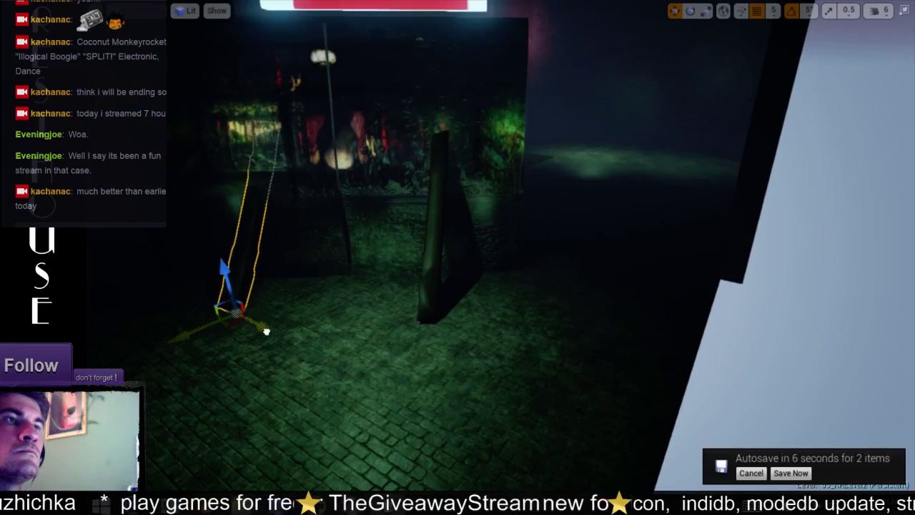
pyautogui.keyDown('alt'); pyautogui.moveTo(330, 378); pyautogui.dragTo(298, 364); pyautogui.keyUp('alt')
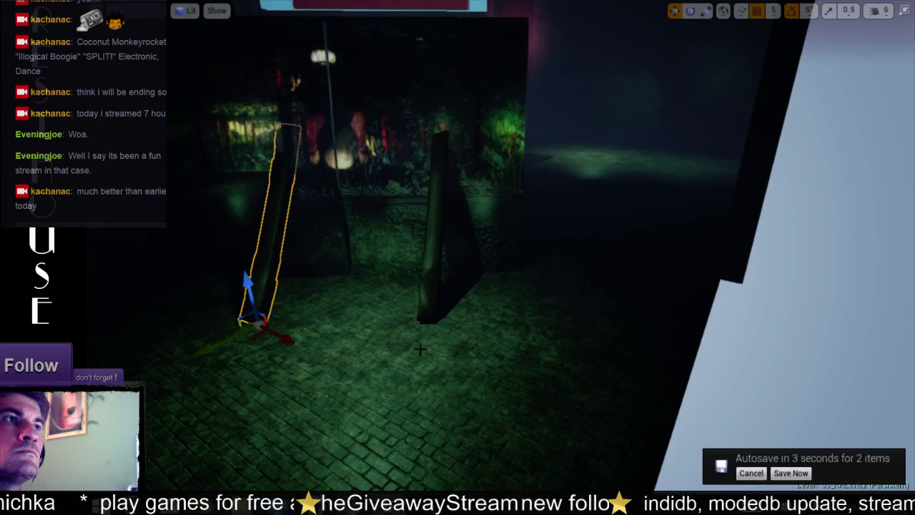
pyautogui.moveTo(298, 364); pyautogui.dragTo(298, 363, button='right')
pyautogui.press('f')
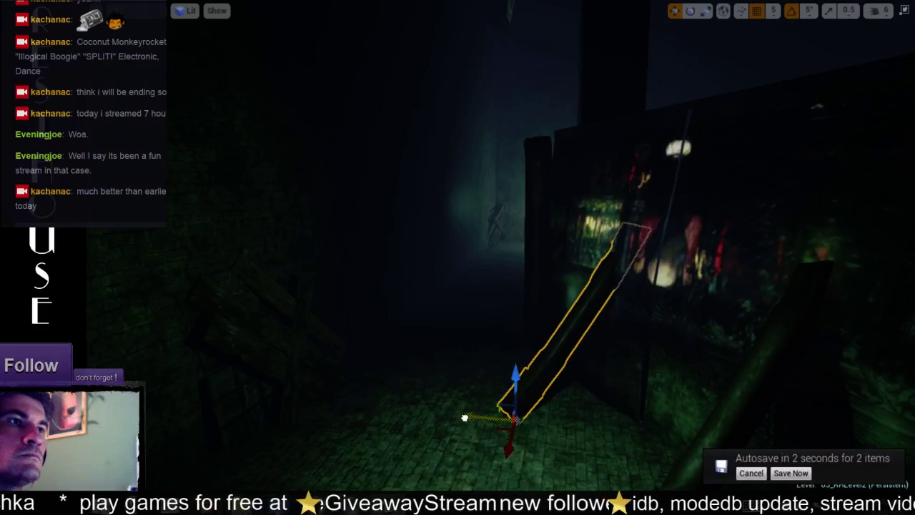
pyautogui.moveTo(448, 417)
pyautogui.keyDown('alt'); pyautogui.mouseDown()
pyautogui.moveTo(372, 432)
pyautogui.moveTo(432, 330)
pyautogui.moveTo(333, 326)
pyautogui.moveTo(286, 336)
pyautogui.mouseUp(); pyautogui.keyUp('alt')
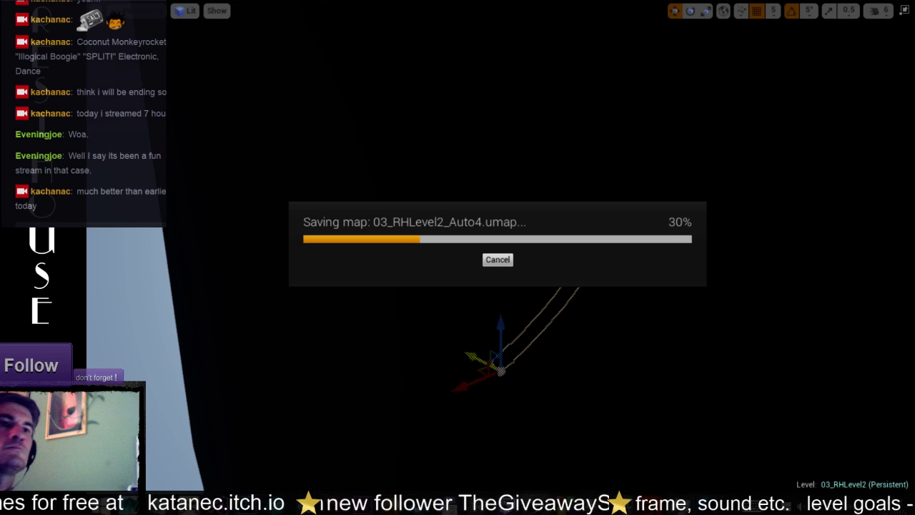
pyautogui.hotkey('alt', 'Tab')
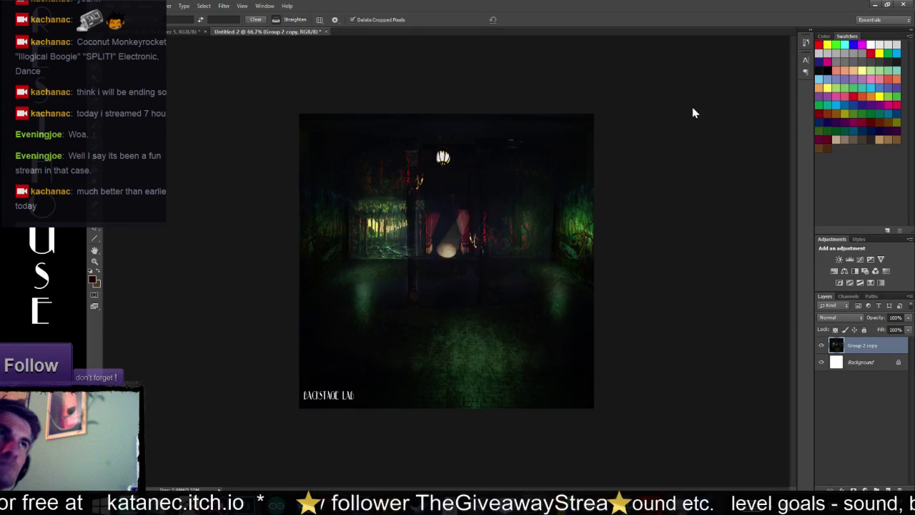
# Step: Quit Photoshop discarding Untitled-1, Untitled-2, backdrop02.psd and backdrop03.psd, then bring Maya forward
pyautogui.hotkey('ctrl', 'shift', 's')
pyautogui.click(827, 38)
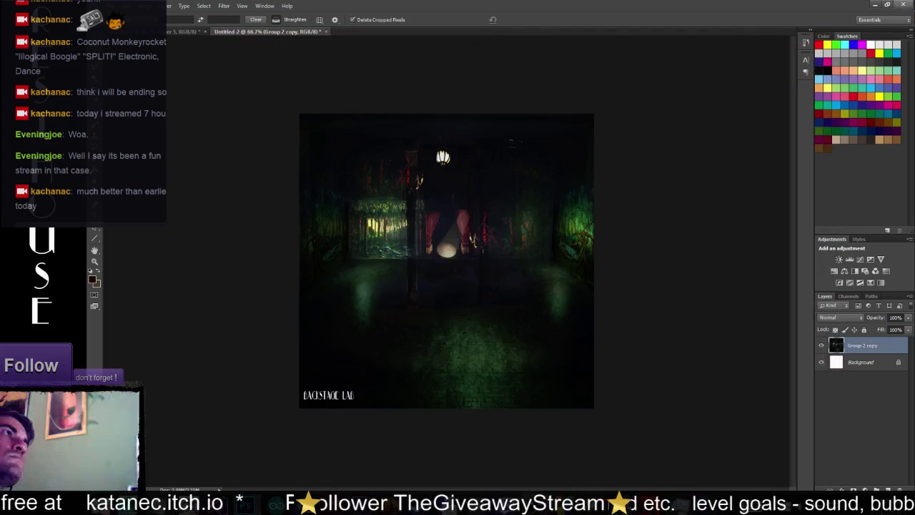
pyautogui.hotkey('ctrl', 'q')
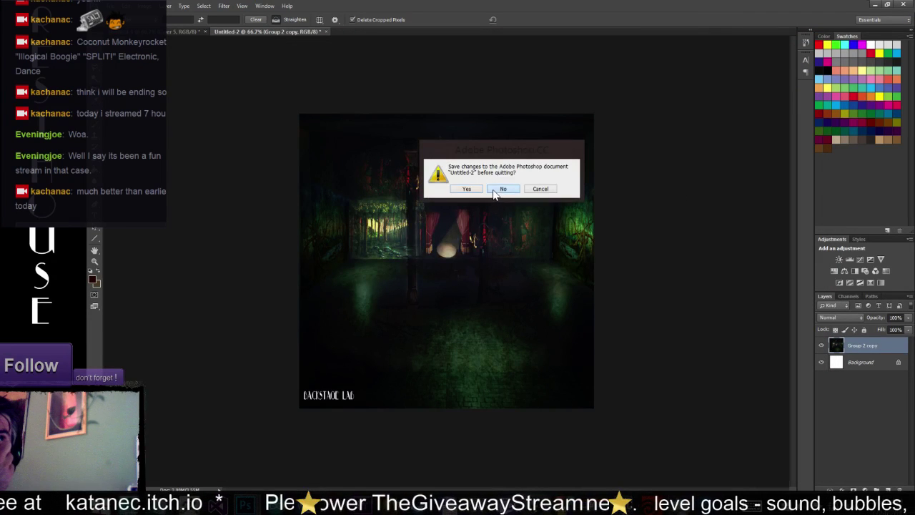
pyautogui.click(501, 189)
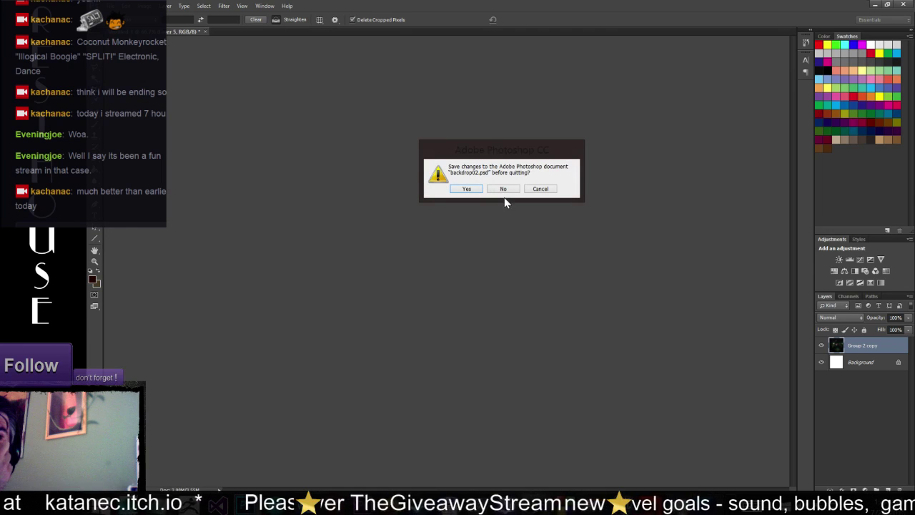
pyautogui.click(503, 189)
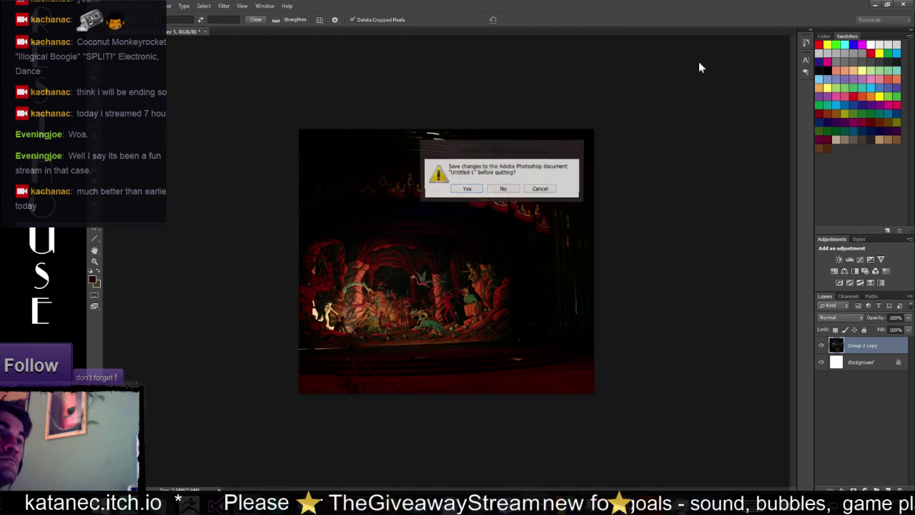
pyautogui.click(498, 190)
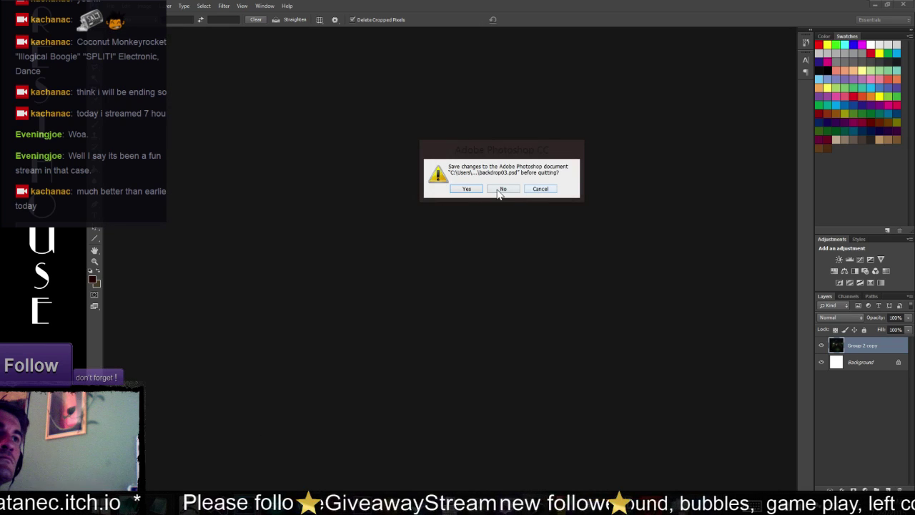
pyautogui.click(502, 189)
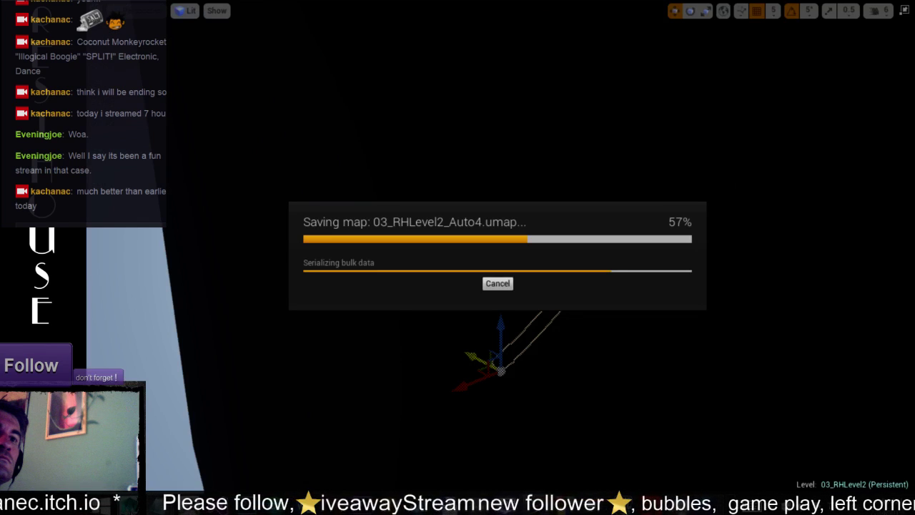
pyautogui.moveTo(264, 508)
pyautogui.click(283, 448)
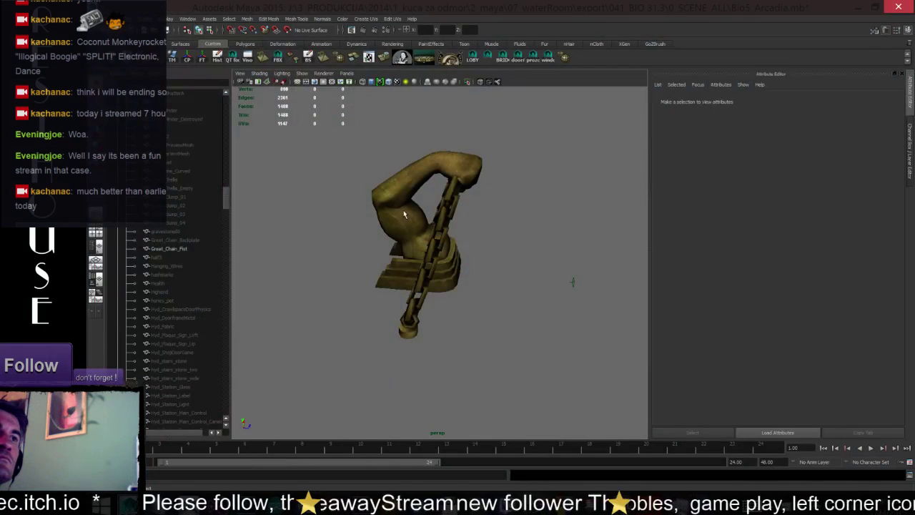
# Step: Select Great_Chain_Backplate, copy its name, and open Create Render Node for its Color
pyautogui.click(426, 243)
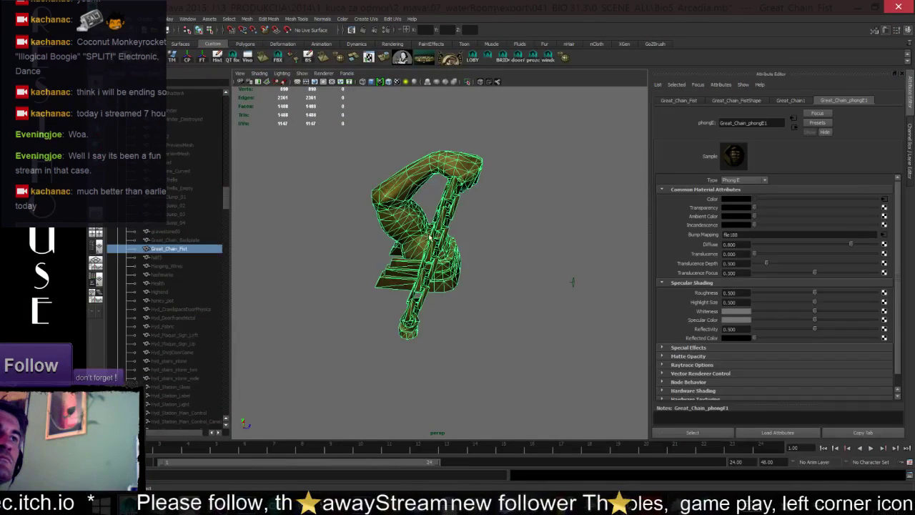
pyautogui.click(528, 217)
pyautogui.scroll(5, 527, 214)
pyautogui.moveTo(457, 291)
pyautogui.keyDown('alt'); pyautogui.mouseDown()
pyautogui.moveTo(395, 295)
pyautogui.moveTo(287, 259)
pyautogui.moveTo(581, 303)
pyautogui.mouseUp(); pyautogui.keyUp('alt')
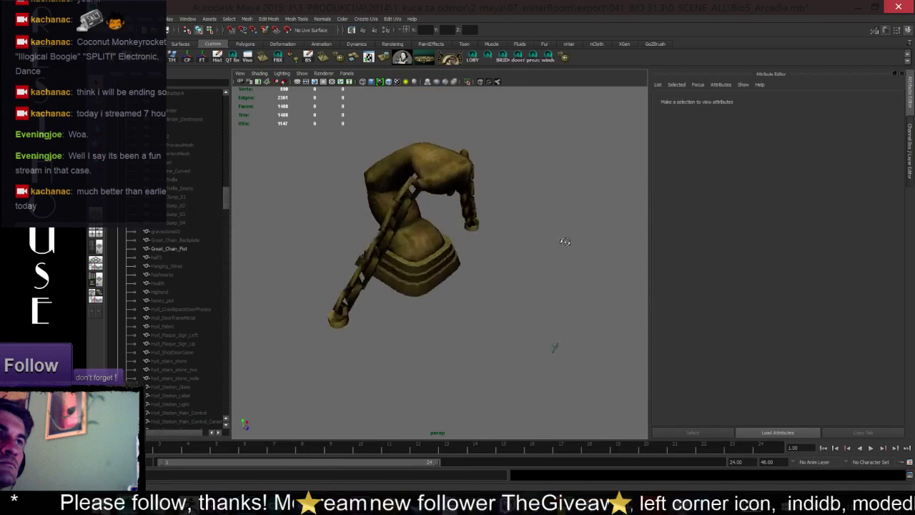
pyautogui.click(419, 236)
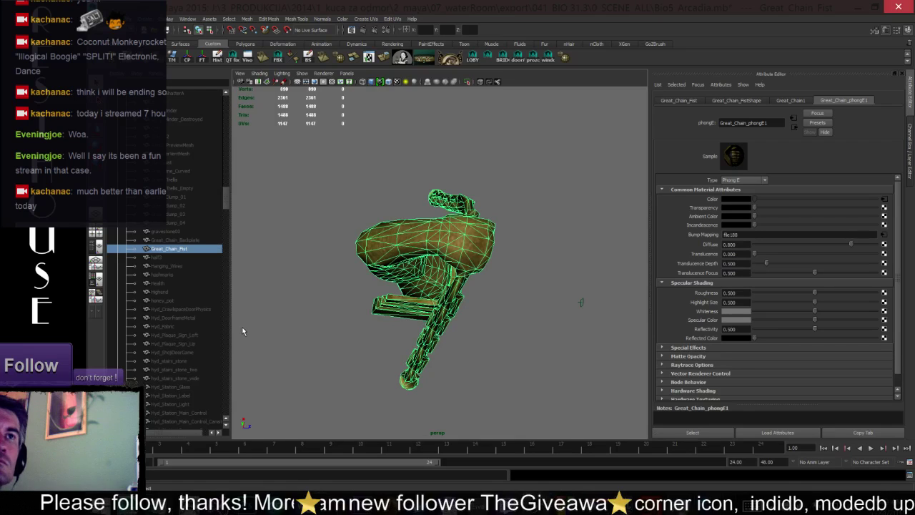
pyautogui.click(190, 241)
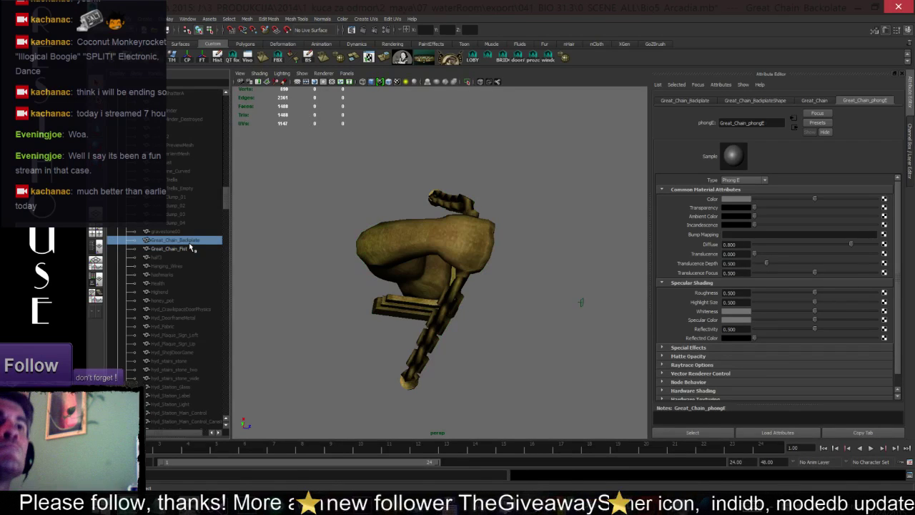
pyautogui.moveTo(372, 300)
pyautogui.keyDown('alt'); pyautogui.mouseDown()
pyautogui.moveTo(468, 288)
pyautogui.moveTo(316, 349)
pyautogui.mouseUp(); pyautogui.keyUp('alt')
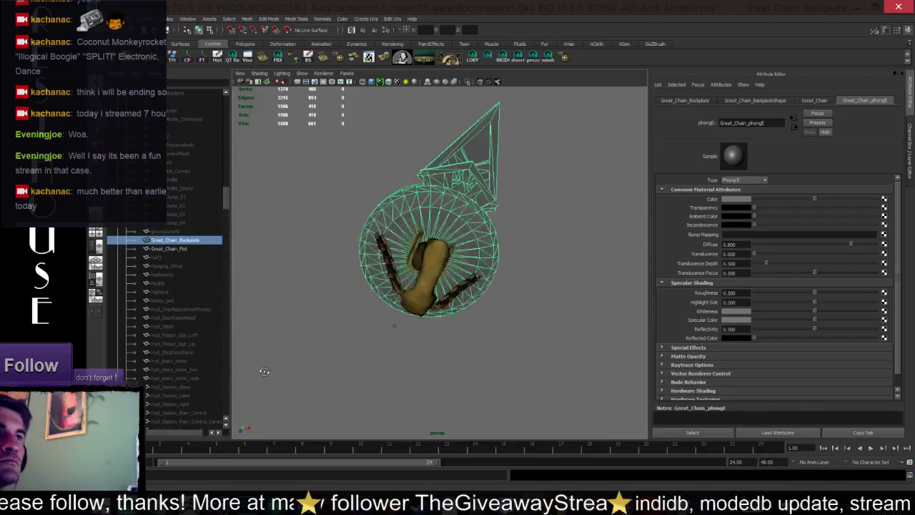
pyautogui.doubleClick(187, 242)
pyautogui.hotkey('ctrl', 'c')
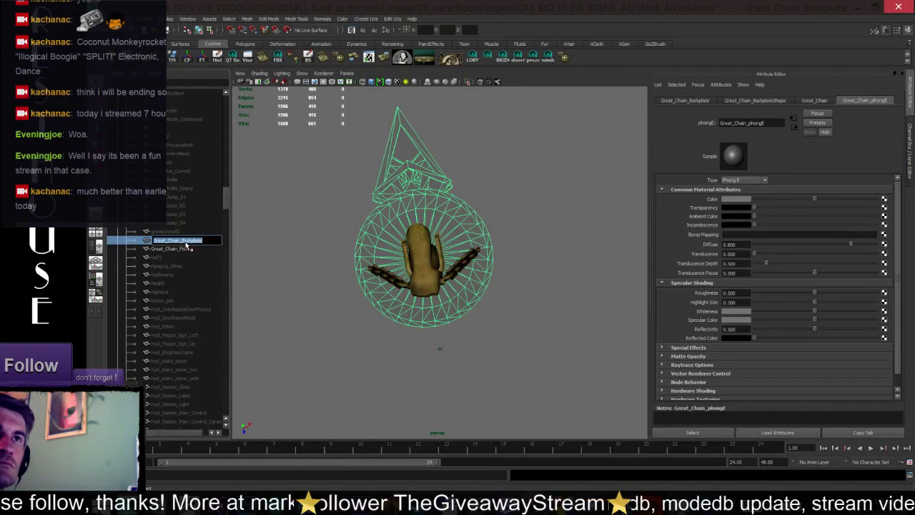
pyautogui.click(884, 199)
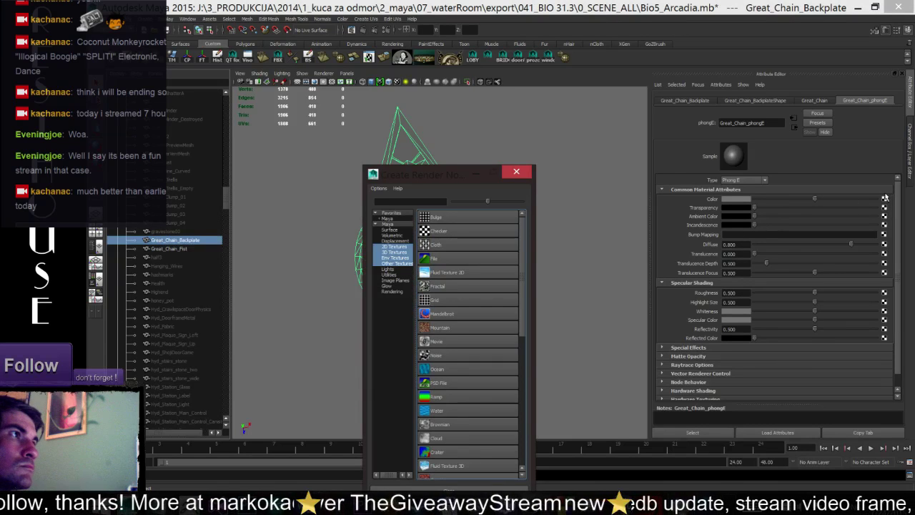
# Step: Connect a File texture to the backplate colour using chainpulleyblockbeamendcap_diffuse.jpg
pyautogui.click(429, 258)
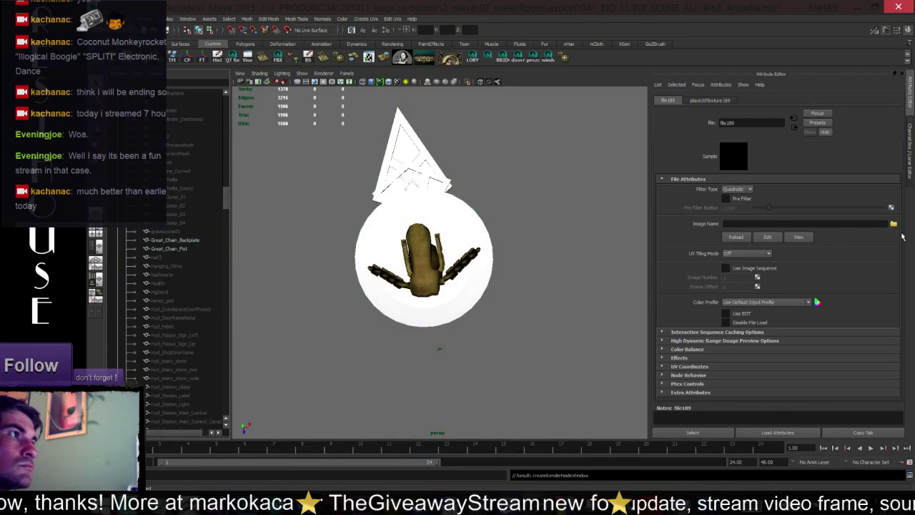
pyautogui.click(894, 224)
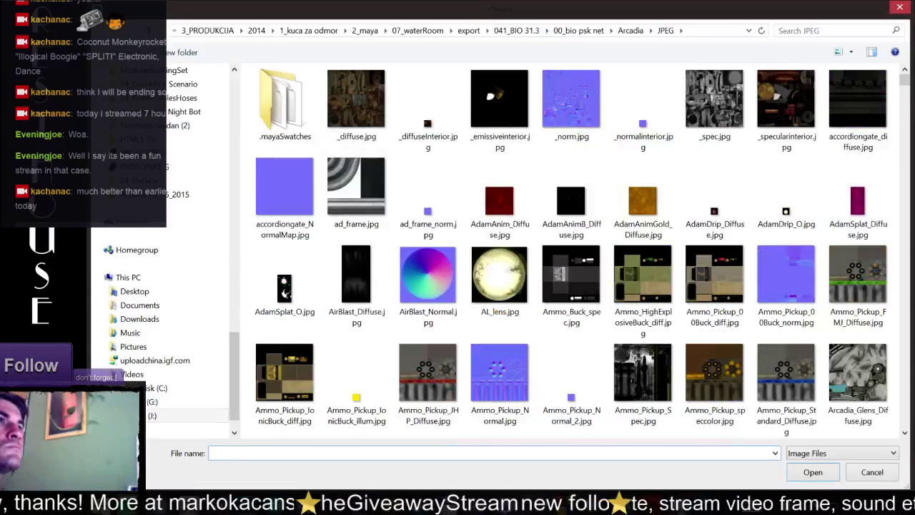
pyautogui.click(822, 30)
pyautogui.hotkey('ctrl', 'v')
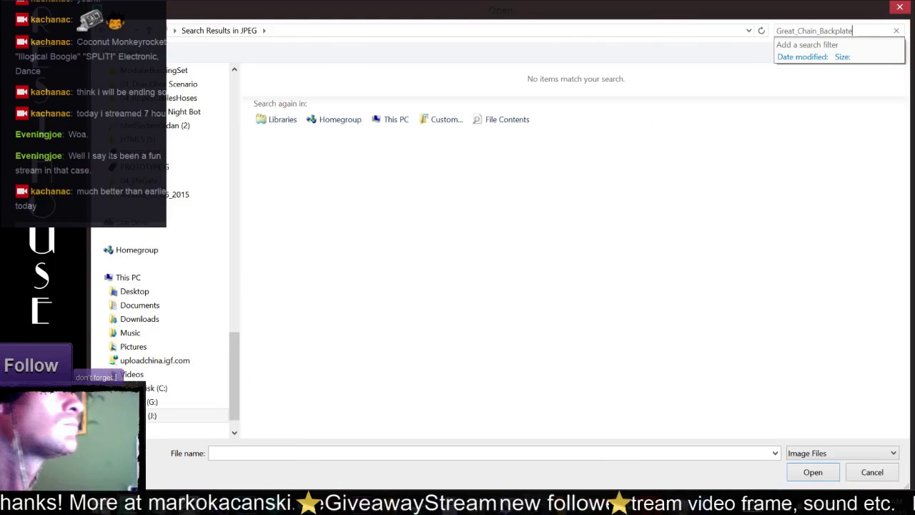
pyautogui.press('BackSpace')
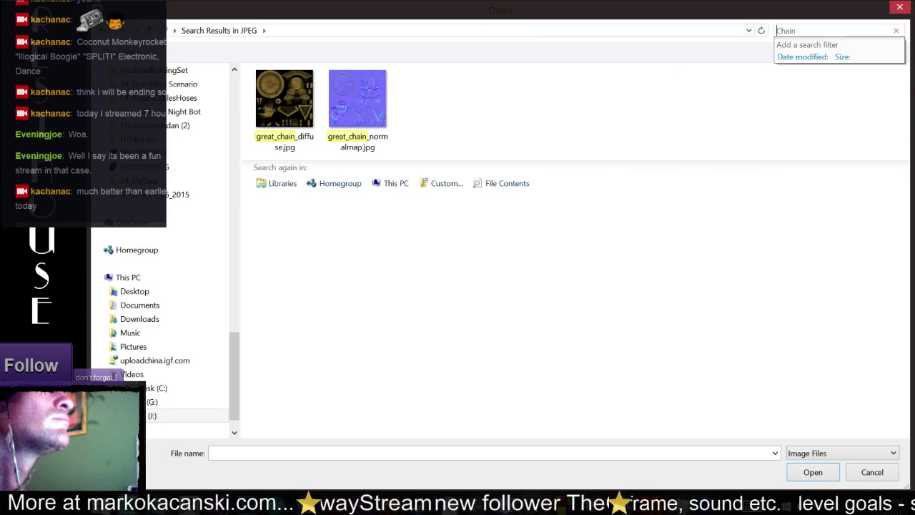
pyautogui.click(688, 215)
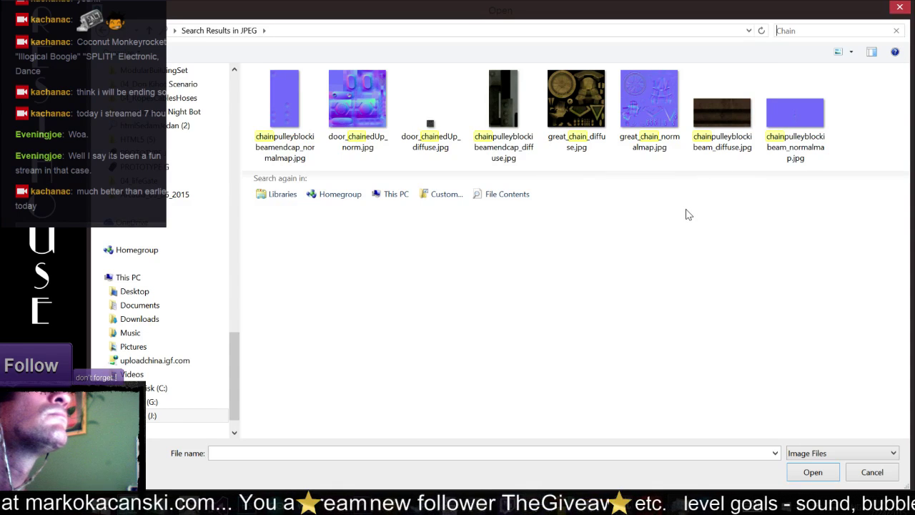
pyautogui.doubleClick(504, 114)
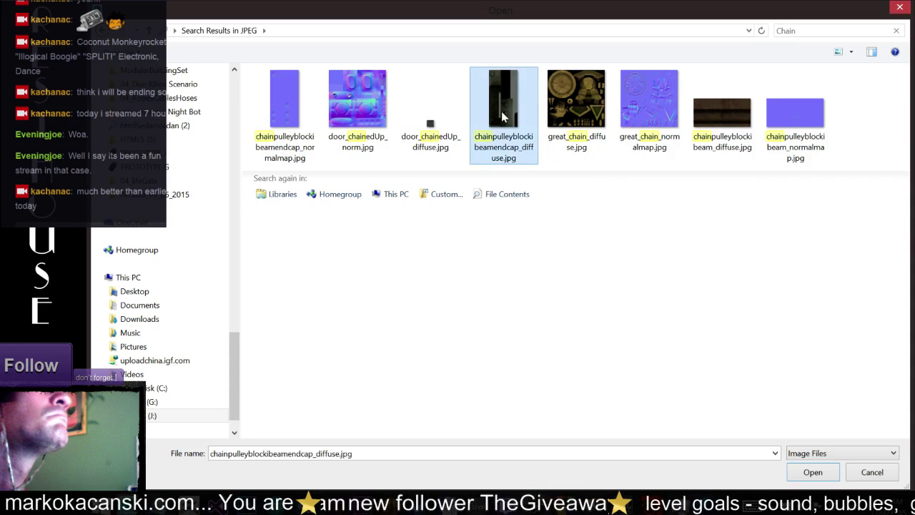
# Step: Swap the texture image to chainpulleyblockbeam_diffuse.jpg found by searching 'Chain'
pyautogui.click(465, 278)
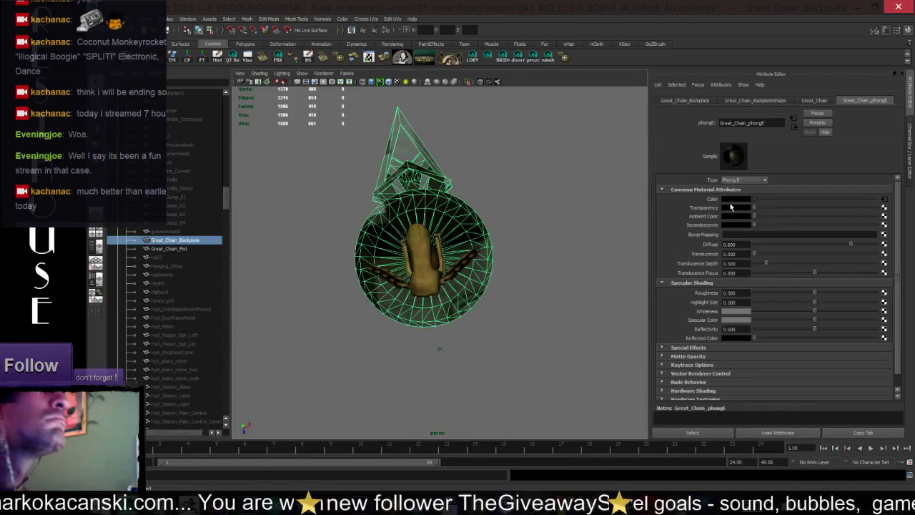
pyautogui.click(884, 199)
pyautogui.click(894, 224)
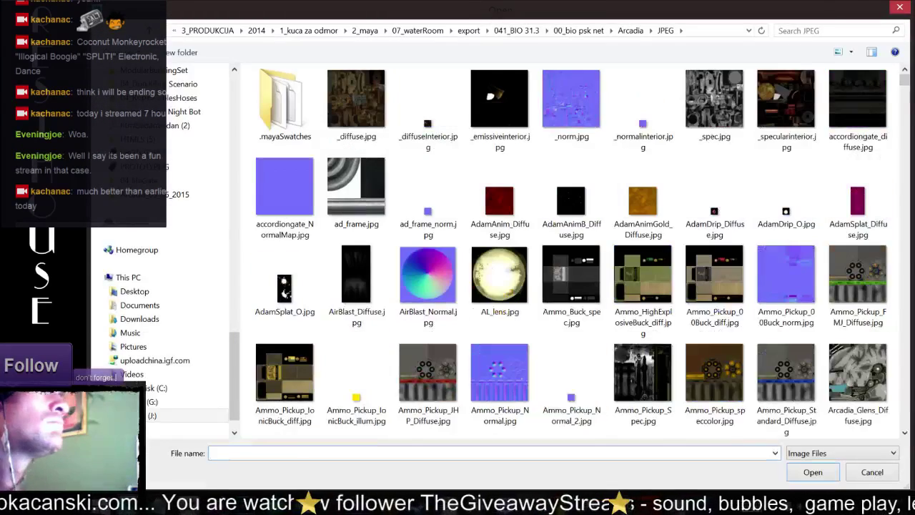
pyautogui.click(833, 31)
pyautogui.write('Chain')
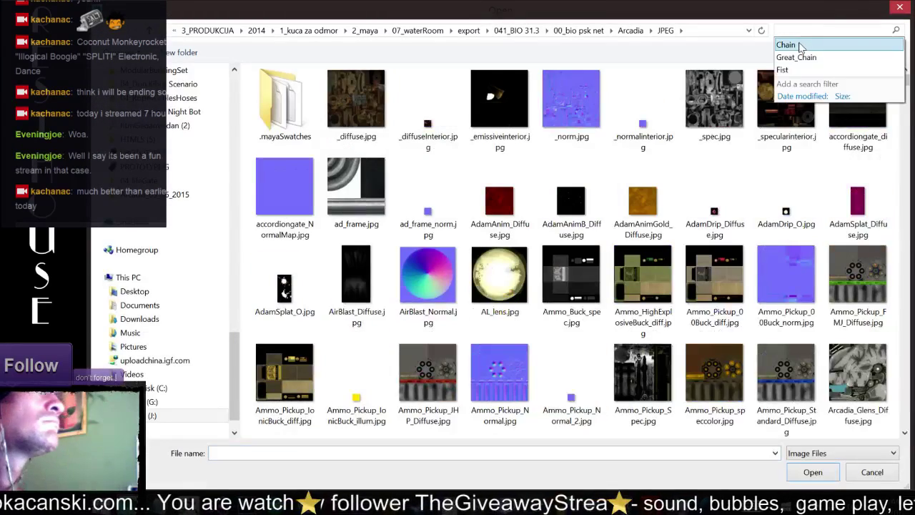
pyautogui.press('Return')
pyautogui.doubleClick(722, 115)
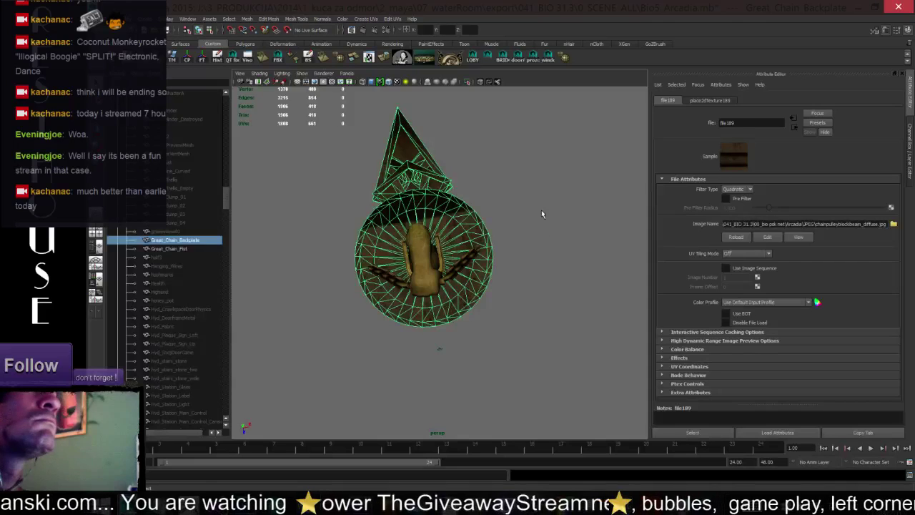
# Step: Undo both texture changes, save the Bio5_Arcadia scene, and minimise Maya
pyautogui.click(542, 213)
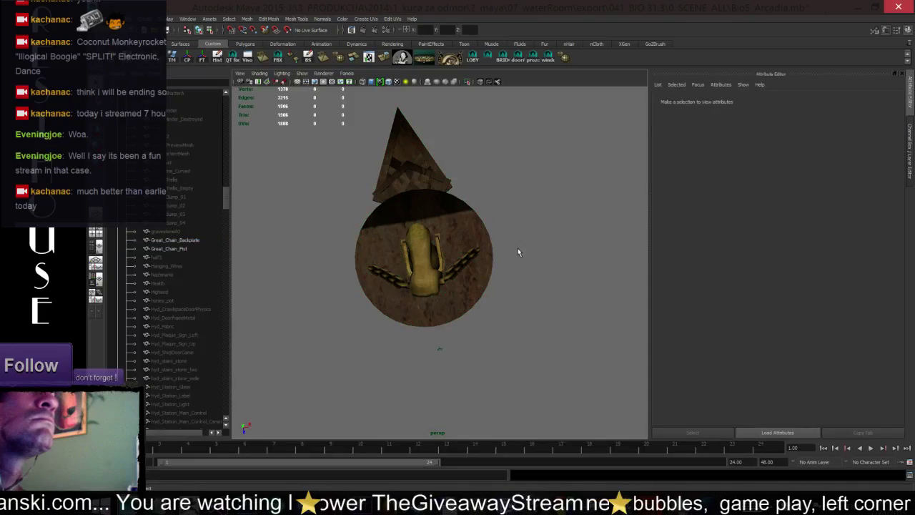
pyautogui.click(476, 264)
pyautogui.hotkey('ctrl', 'z')
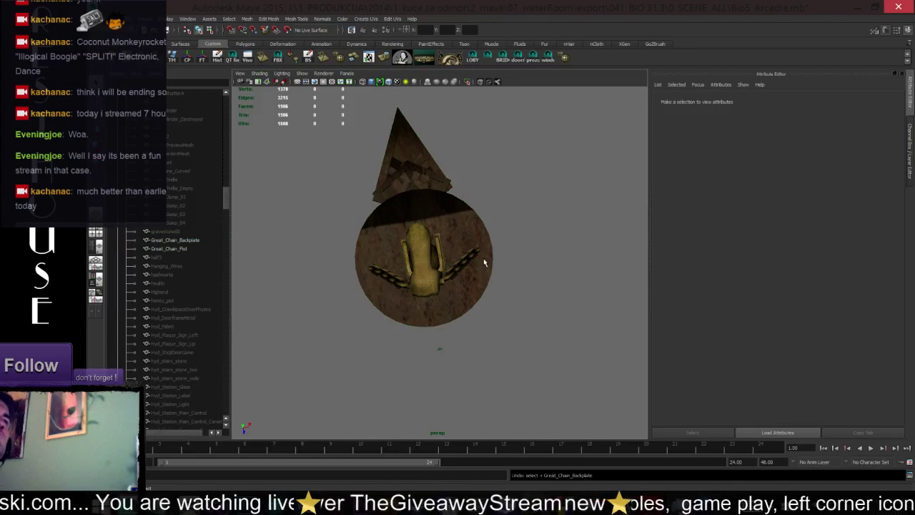
pyautogui.hotkey('ctrl', 'z')
pyautogui.hotkey('ctrl', 'z')
pyautogui.hotkey('ctrl', 'z')
pyautogui.hotkey('ctrl', 'z')
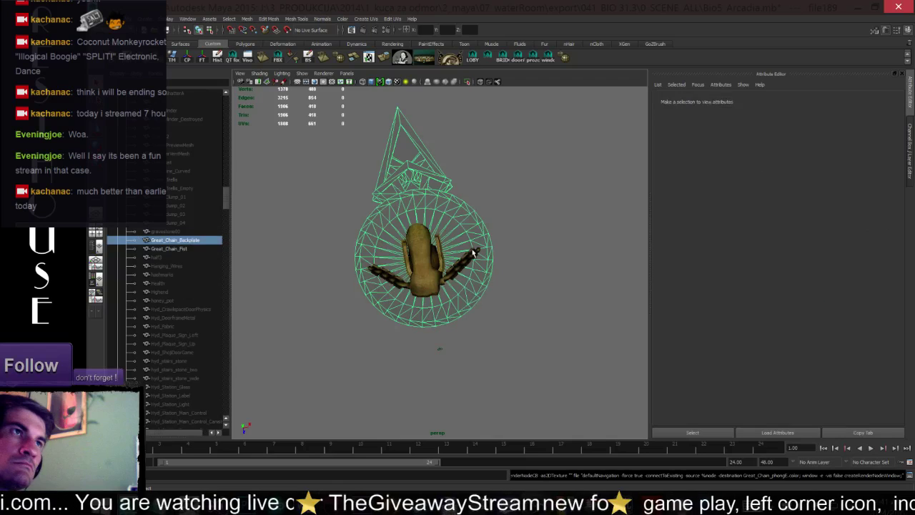
pyautogui.hotkey('ctrl', 's')
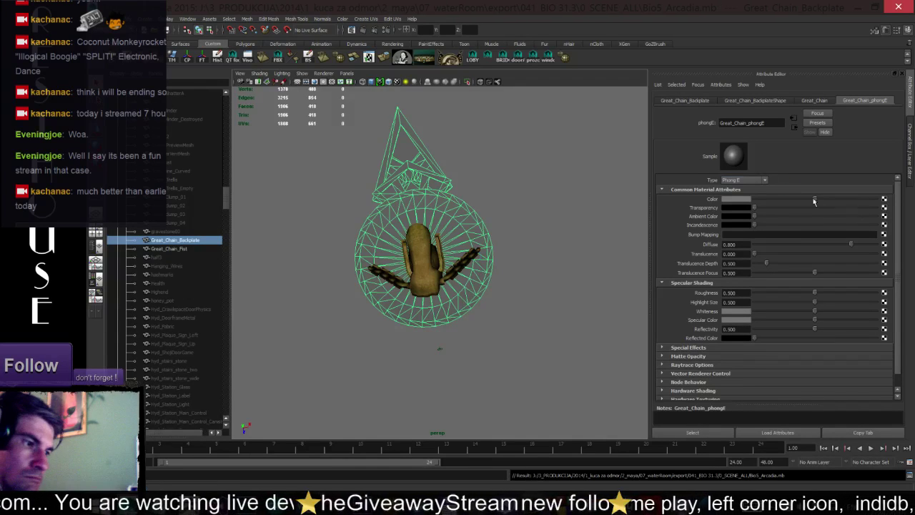
pyautogui.click(860, 7)
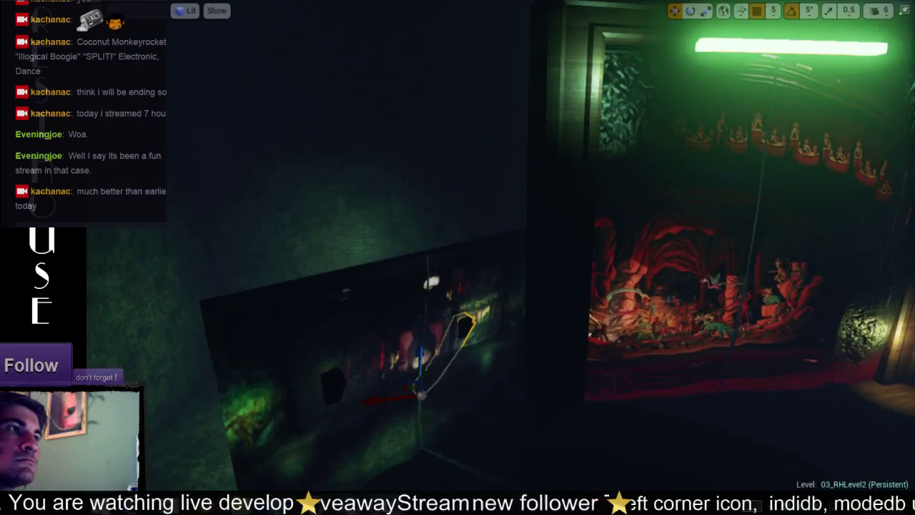
# Step: Fly the camera back to frame the whole stage, green neon tube and cyan-lit panels
pyautogui.moveTo(542, 323); pyautogui.dragTo(540, 322, button='right')
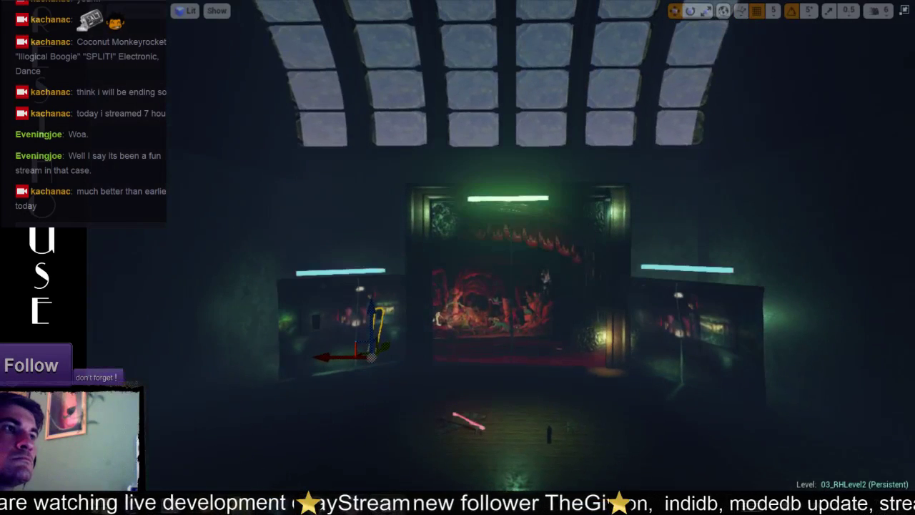
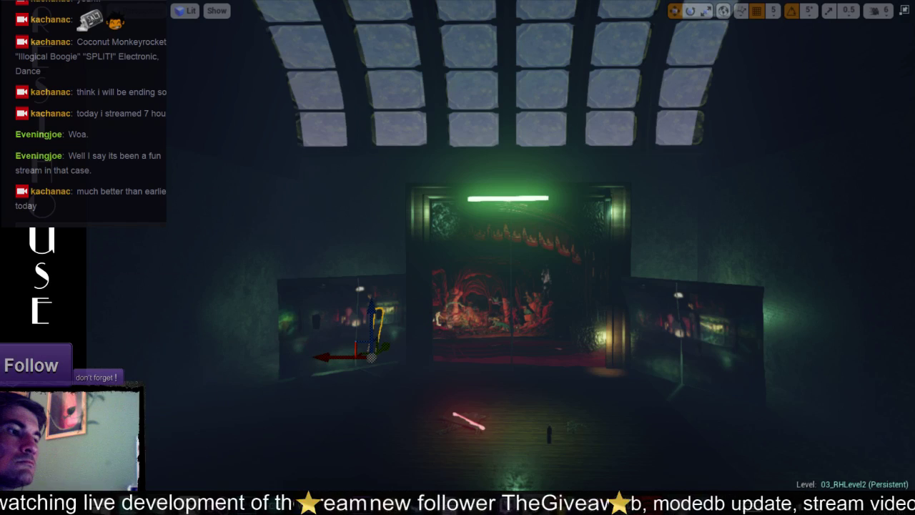
# Step: Tidy the tray icons, then fly the camera into the hall toward the red-lit wooden door
pyautogui.click(784, 489)
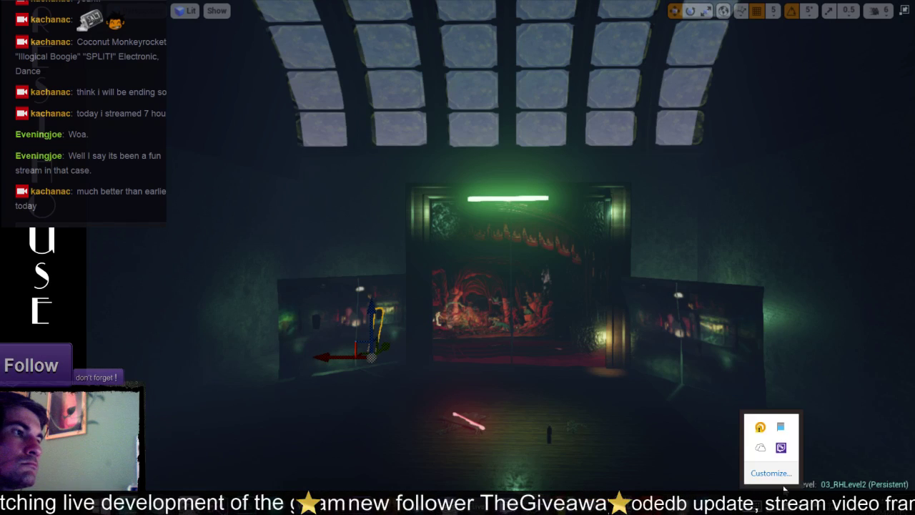
pyautogui.moveTo(782, 449); pyautogui.dragTo(786, 504)
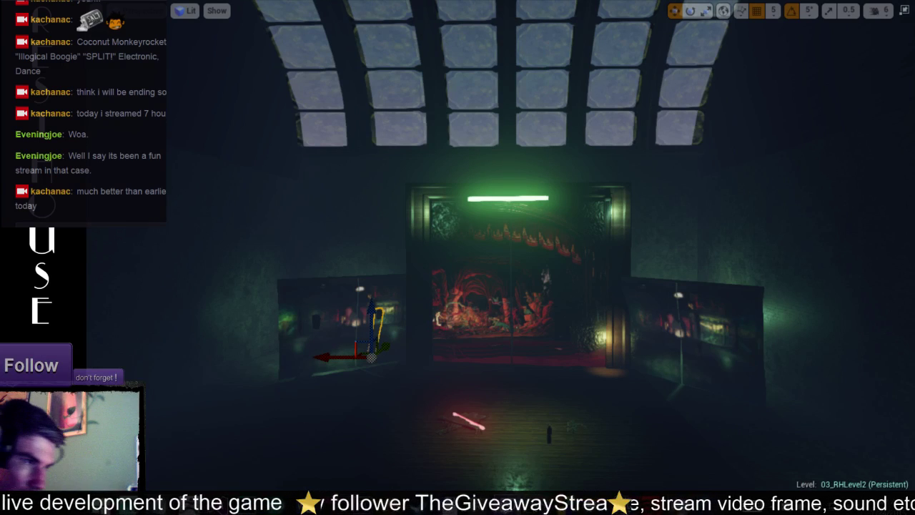
pyautogui.moveTo(338, 305)
pyautogui.mouseDown()
pyautogui.moveTo(343, 286)
pyautogui.moveTo(337, 306)
pyautogui.moveTo(329, 293)
pyautogui.moveTo(304, 296)
pyautogui.mouseUp()
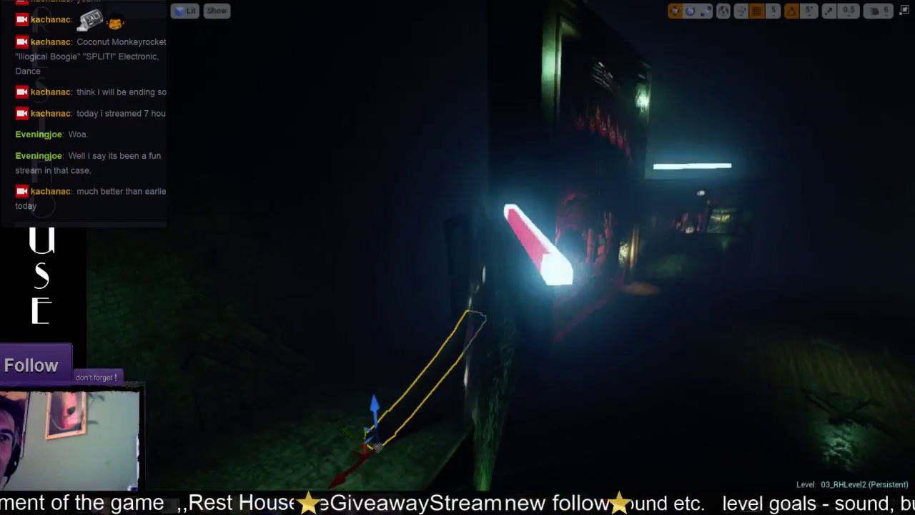
pyautogui.moveTo(304, 449); pyautogui.dragTo(304, 448)
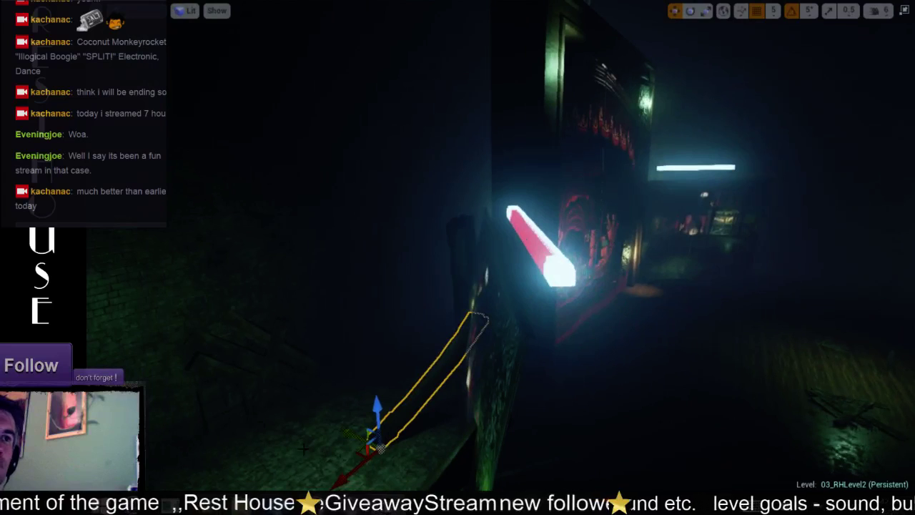
pyautogui.moveTo(346, 422)
pyautogui.mouseDown()
pyautogui.moveTo(373, 424)
pyautogui.moveTo(386, 400)
pyautogui.moveTo(336, 411)
pyautogui.moveTo(336, 400)
pyautogui.moveTo(351, 401)
pyautogui.moveTo(321, 400)
pyautogui.mouseUp()
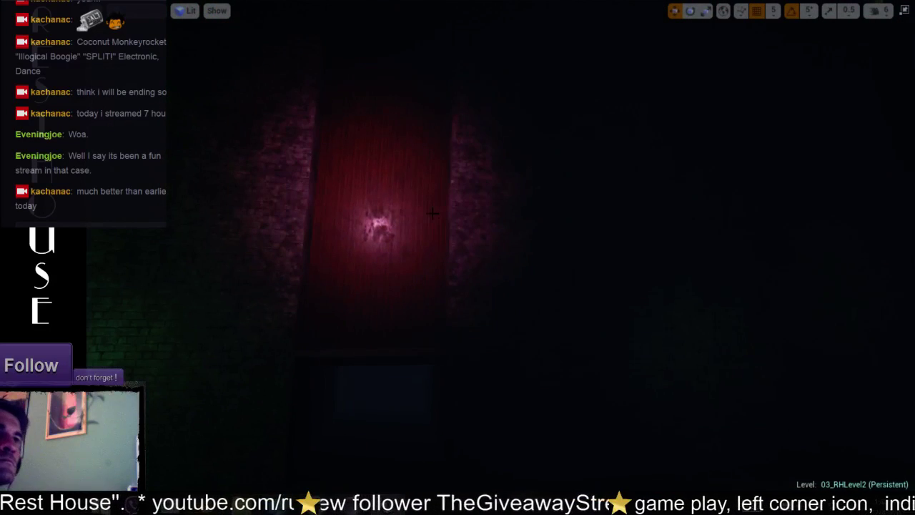
# Step: Select the red neon outline, switch the viewport to Unlit, and scale the outline down
pyautogui.click(441, 201)
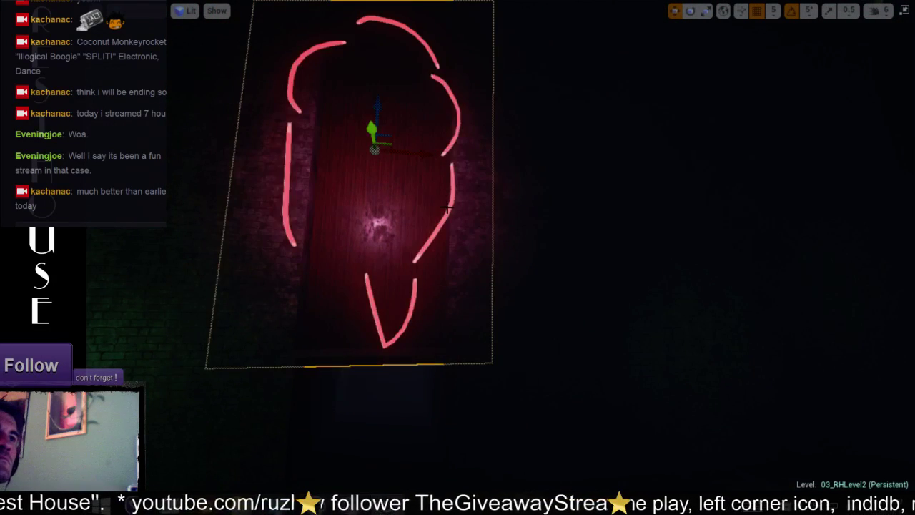
pyautogui.press('r')
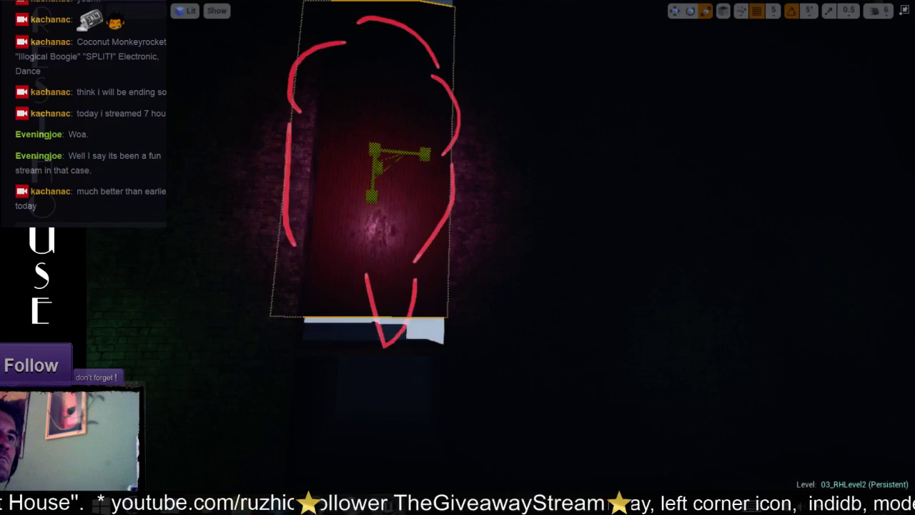
pyautogui.hotkey('ctrl', 'z')
pyautogui.click(188, 11)
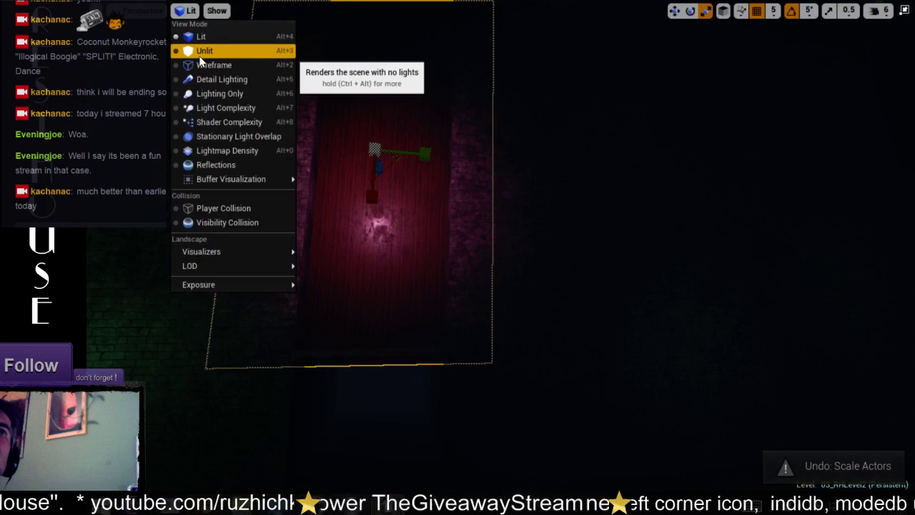
pyautogui.click(200, 52)
pyautogui.hotkey('ctrl', 'z')
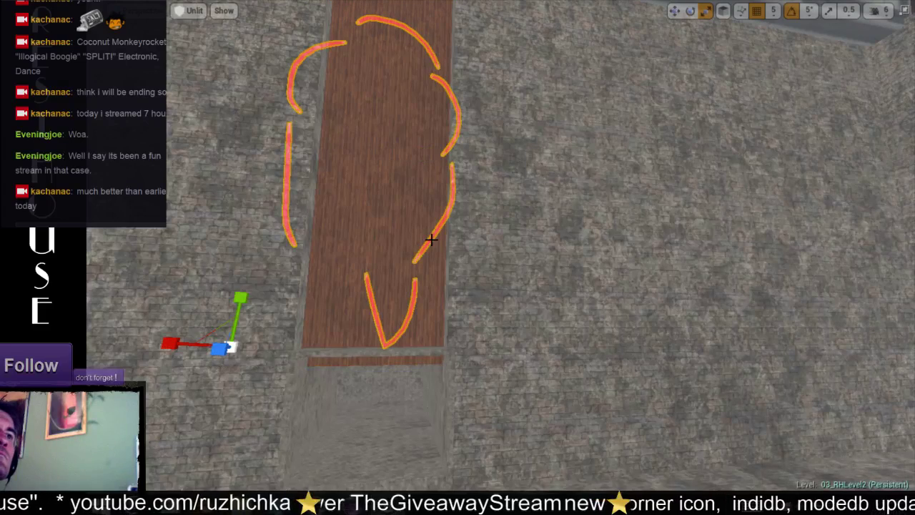
pyautogui.moveTo(234, 349); pyautogui.dragTo(254, 314)
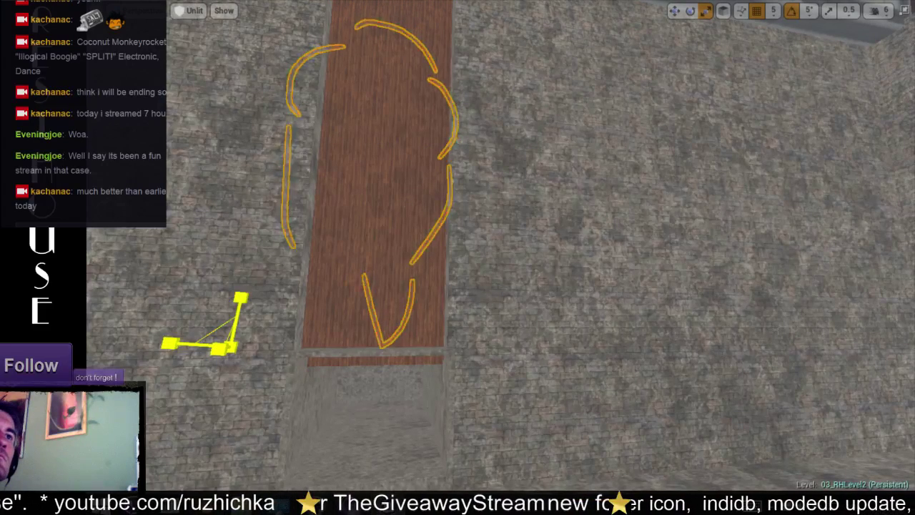
# Step: Move the neon outline right onto the wooden door and higher up, then return to Lit view
pyautogui.press('w')
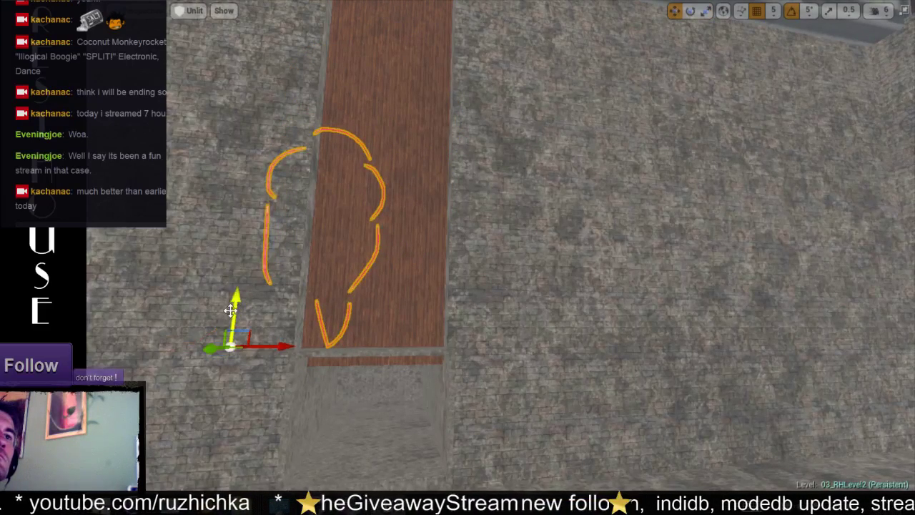
pyautogui.moveTo(265, 346); pyautogui.dragTo(330, 344)
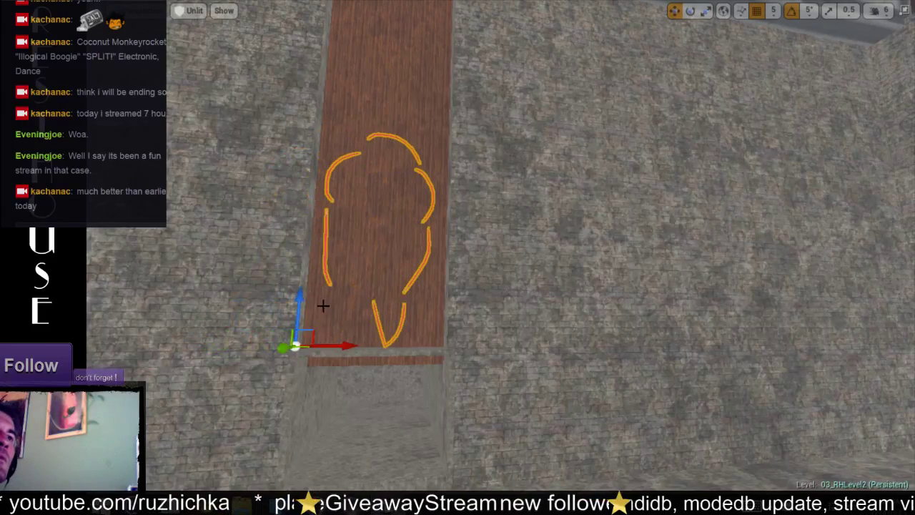
pyautogui.moveTo(299, 314); pyautogui.dragTo(301, 271)
pyautogui.click(193, 11)
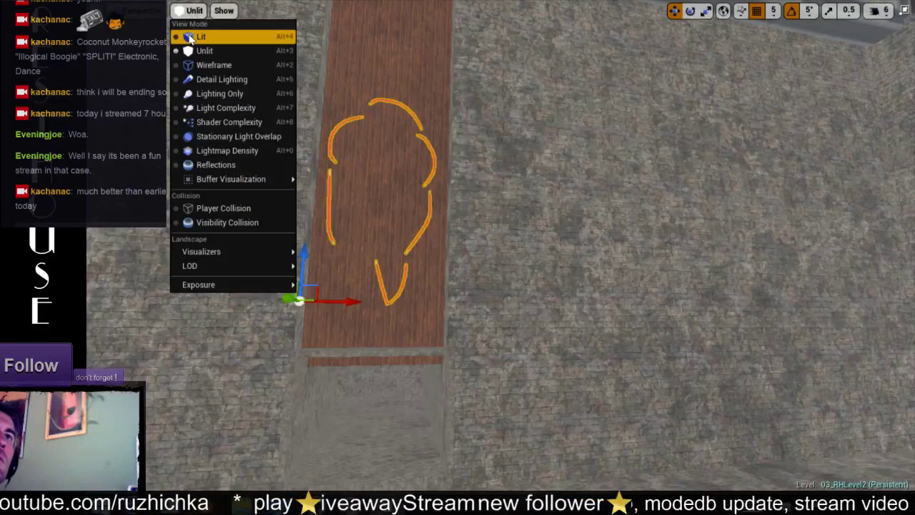
pyautogui.click(200, 35)
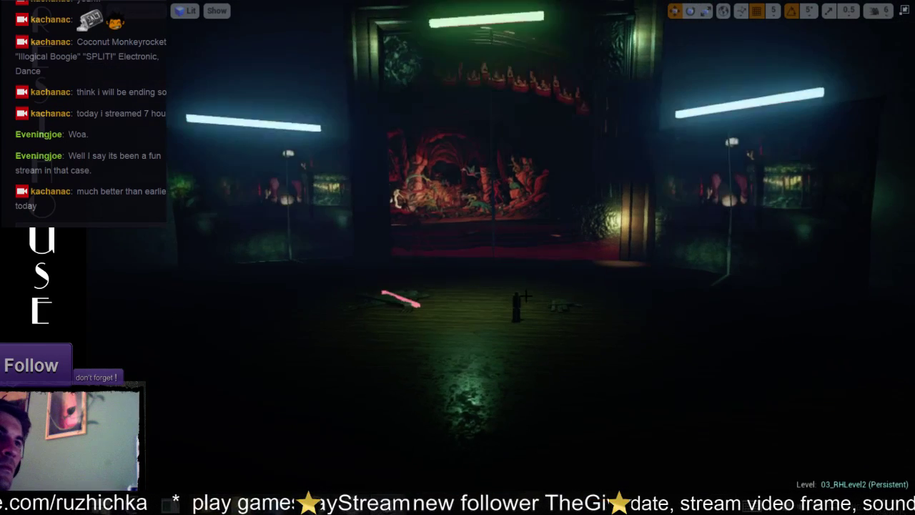
# Step: Select the small figure near the floor and shift it slightly left
pyautogui.click(515, 306)
pyautogui.moveTo(466, 304); pyautogui.dragTo(441, 304)
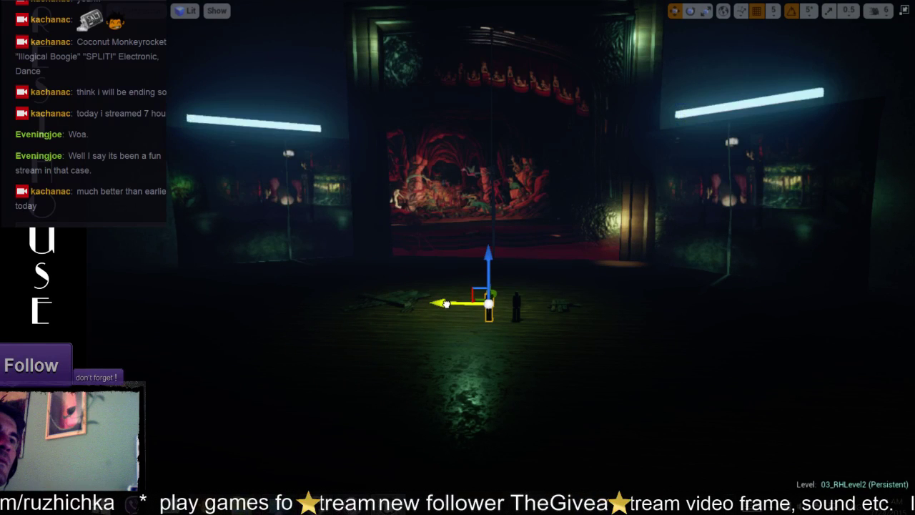
pyautogui.press('Escape')
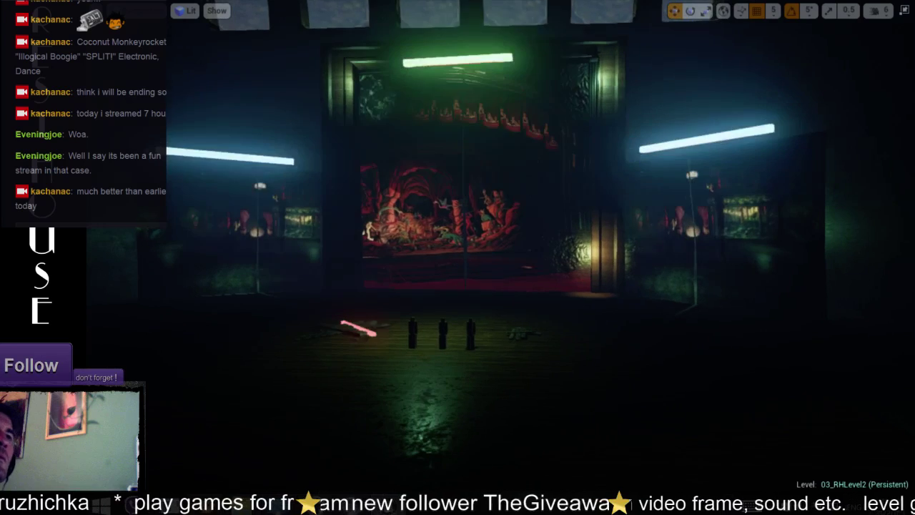
pyautogui.press('F11')
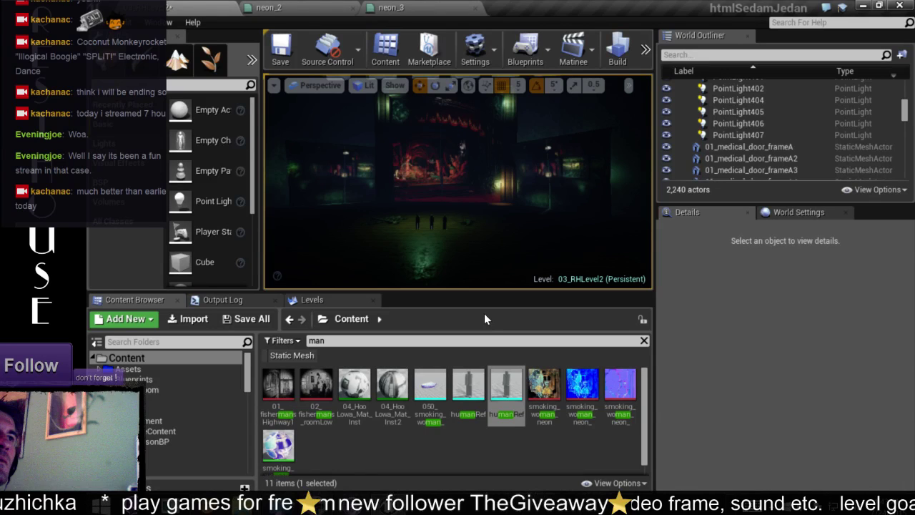
pyautogui.press('F11')
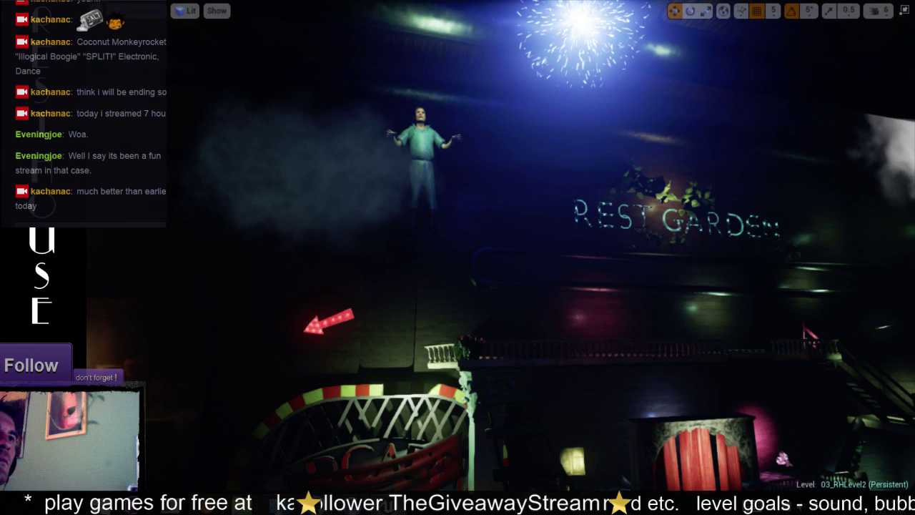
# Step: Frame the character, move it, and bring the view down into the dark dungeon below the brick wall
pyautogui.press('f')
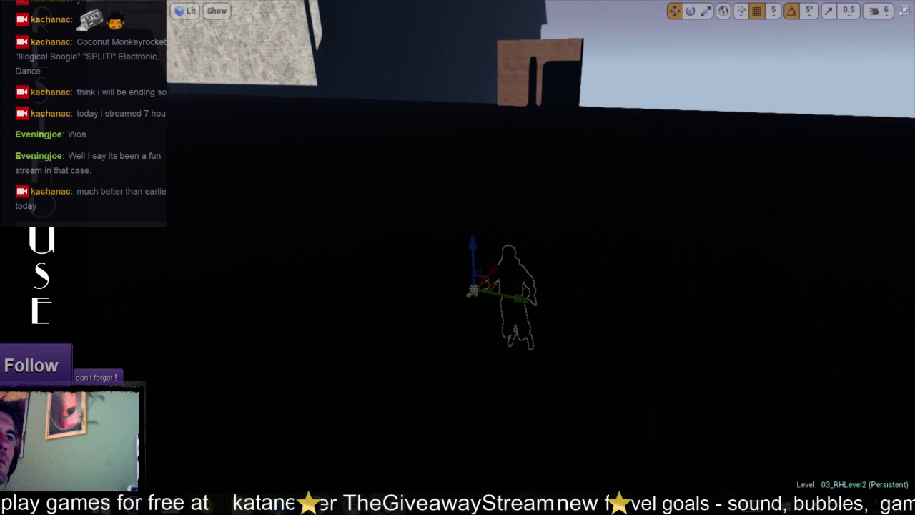
pyautogui.moveTo(307, 261); pyautogui.dragTo(652, 141)
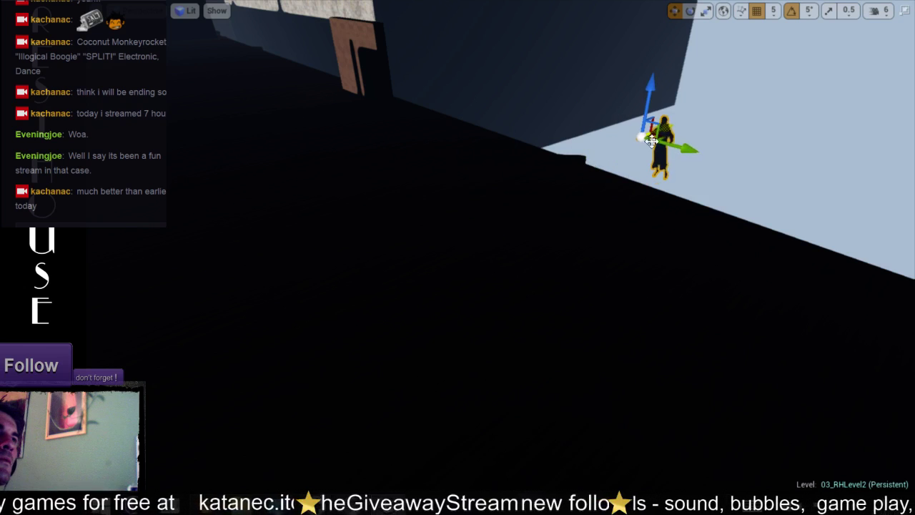
pyautogui.moveTo(652, 141); pyautogui.dragTo(488, 208, button='right')
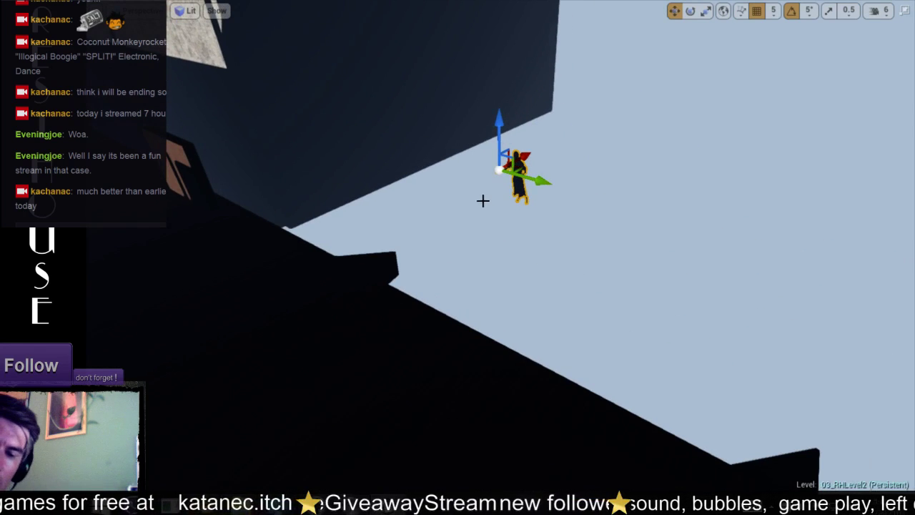
pyautogui.scroll(3, 482, 201)
pyautogui.moveTo(465, 231); pyautogui.dragTo(543, 285, button='right')
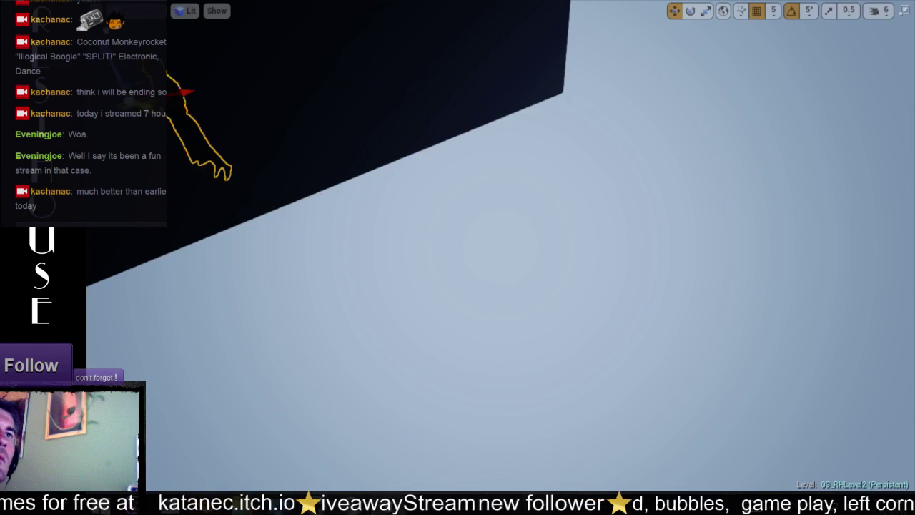
pyautogui.press('f')
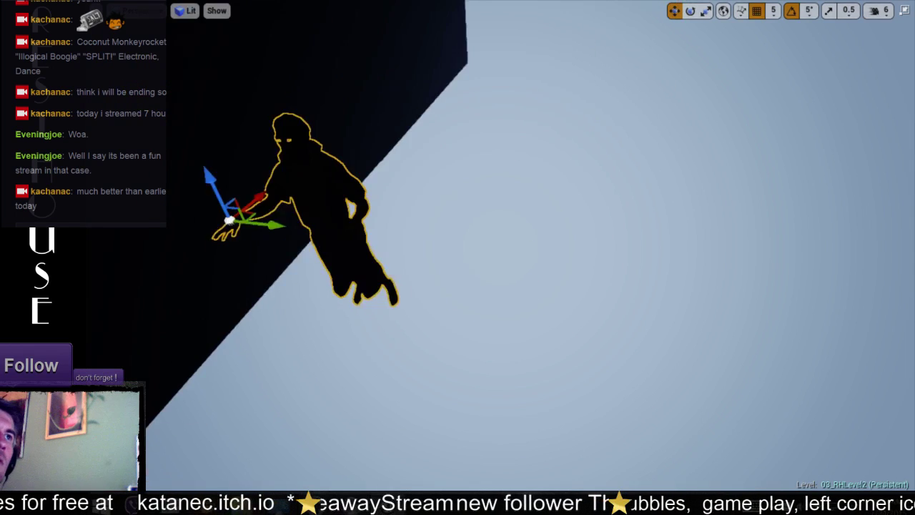
pyautogui.moveTo(517, 255); pyautogui.dragTo(429, 255, button='right')
pyautogui.press('f')
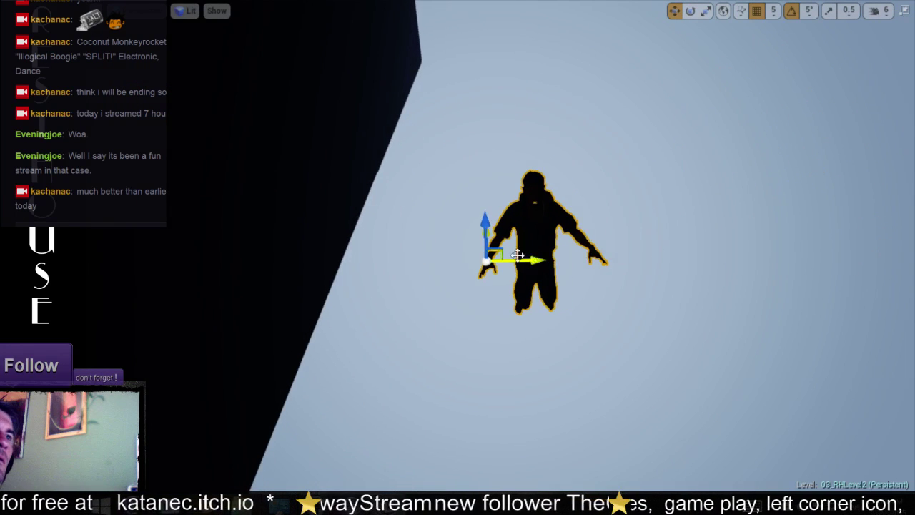
pyautogui.moveTo(517, 255)
pyautogui.mouseDown(button='right')
pyautogui.moveTo(494, 272)
pyautogui.moveTo(458, 235)
pyautogui.mouseUp(button='right')
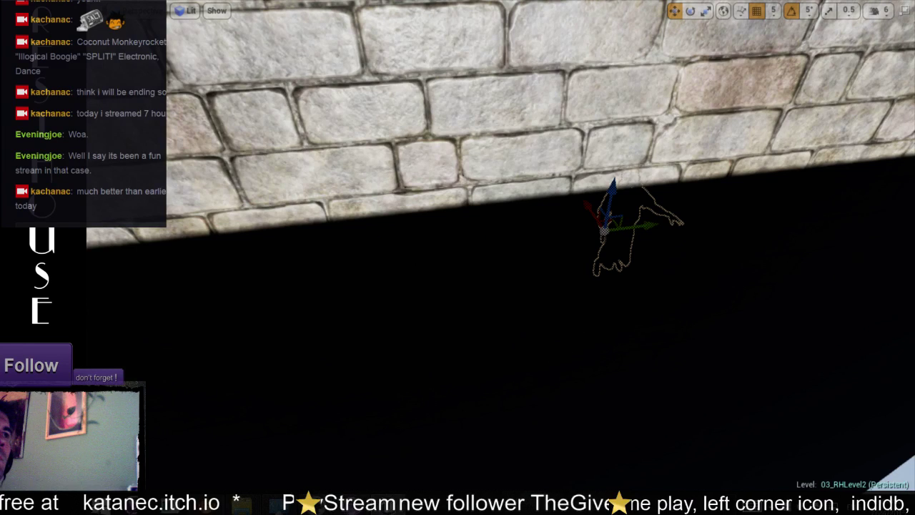
# Step: Turn the camera away from the brick wall toward the lit room with the red mural
pyautogui.moveTo(517, 254); pyautogui.dragTo(494, 250, button='right')
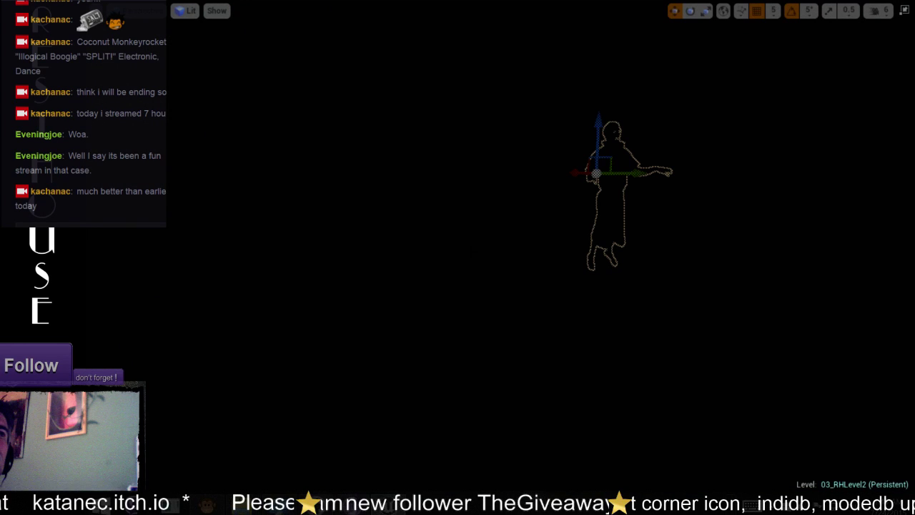
pyautogui.moveTo(517, 255); pyautogui.dragTo(493, 254, button='right')
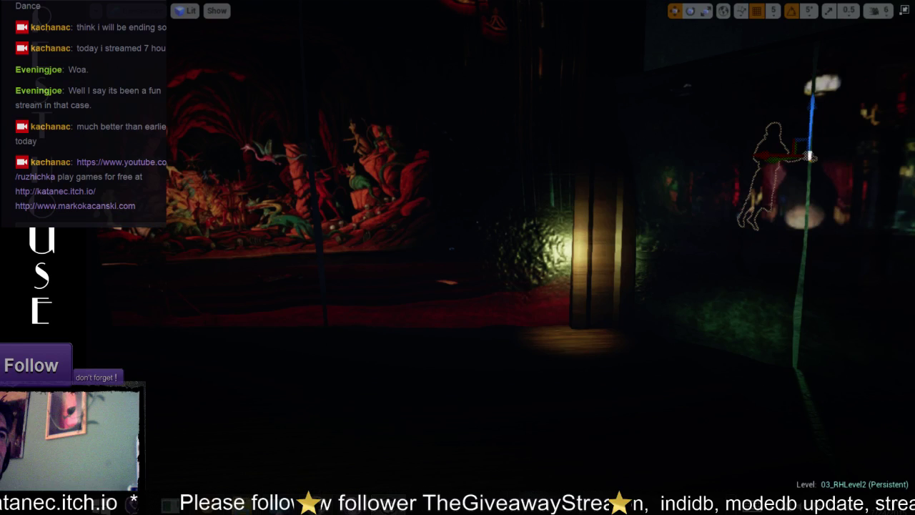
# Step: Undo the last move, place the character before the red mural, and rotate it to face the camera
pyautogui.moveTo(493, 255); pyautogui.dragTo(465, 228, button='right')
pyautogui.hotkey('ctrl', 'z')
pyautogui.moveTo(788, 217)
pyautogui.mouseDown()
pyautogui.moveTo(302, 246)
pyautogui.moveTo(157, 265)
pyautogui.mouseUp()
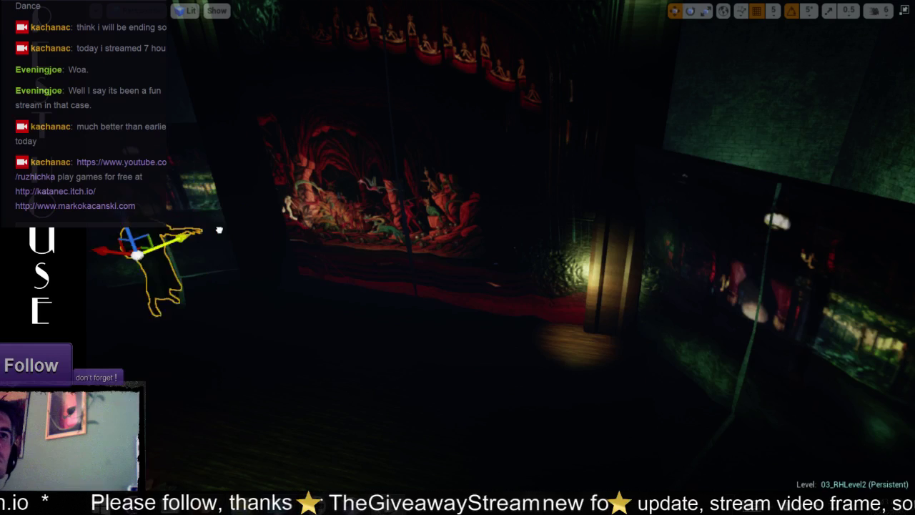
pyautogui.moveTo(158, 265); pyautogui.dragTo(71, 258, button='right')
pyautogui.scroll(-2, 457, 257)
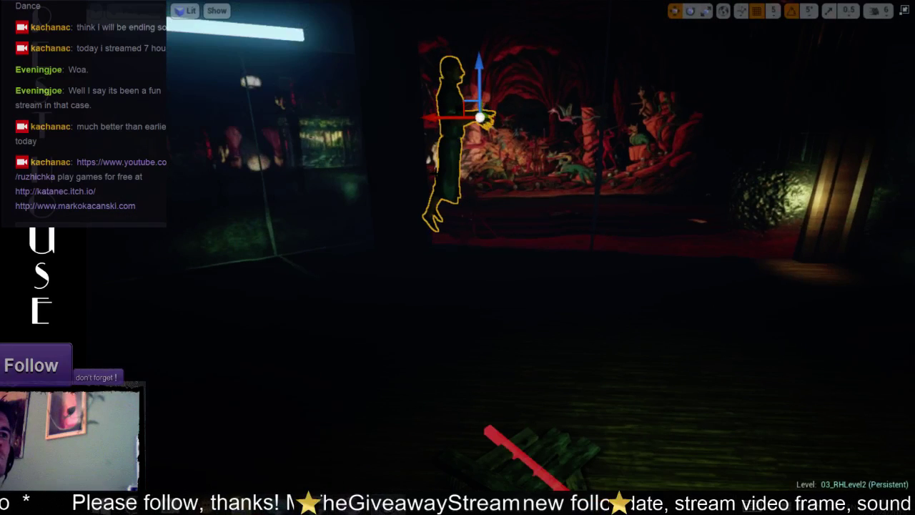
pyautogui.scroll(-2, 515, 166)
pyautogui.press('e')
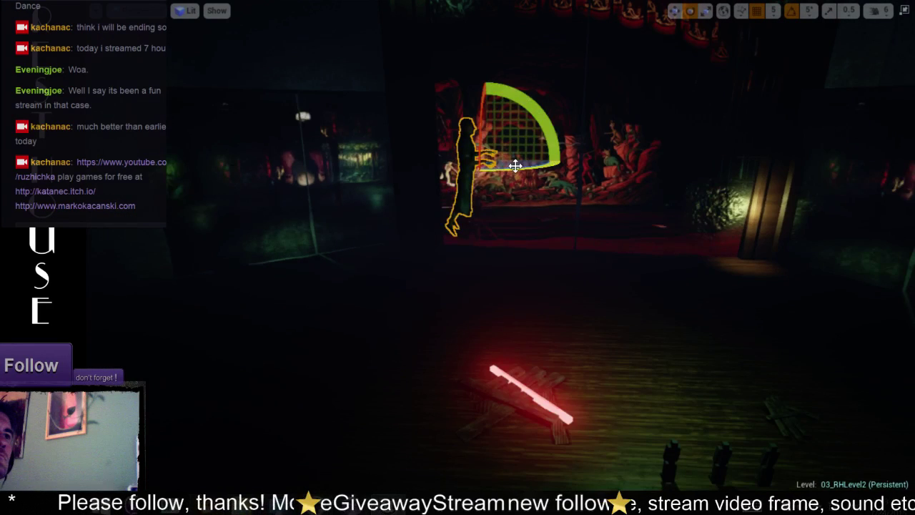
pyautogui.moveTo(514, 166); pyautogui.dragTo(550, 167)
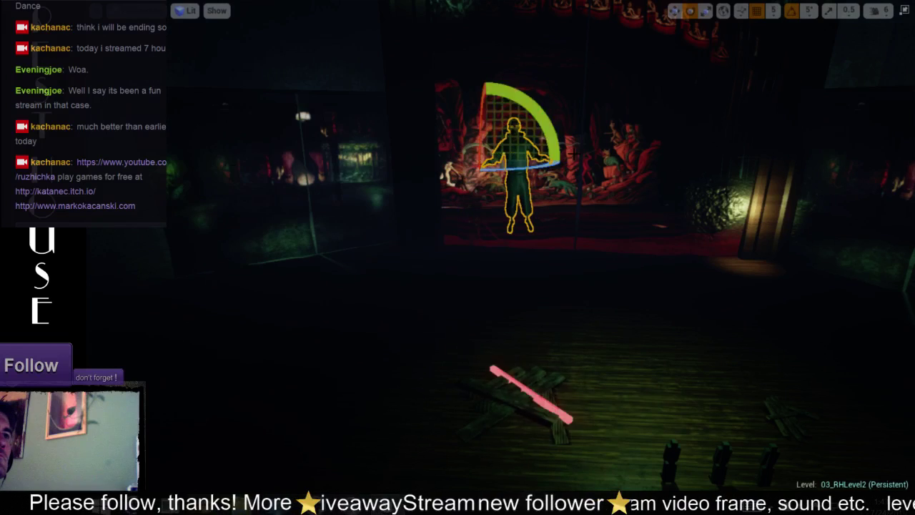
pyautogui.press('w')
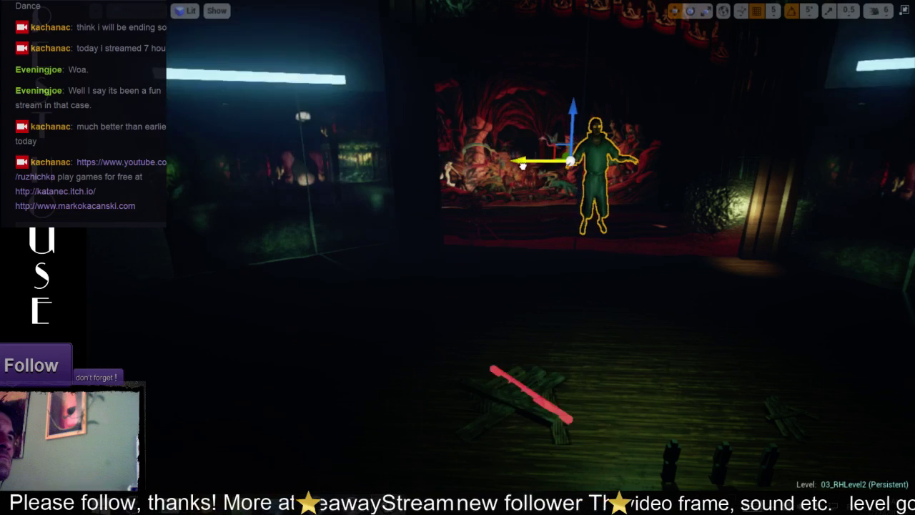
pyautogui.scroll(-3, 457, 257)
pyautogui.scroll(3, 457, 258)
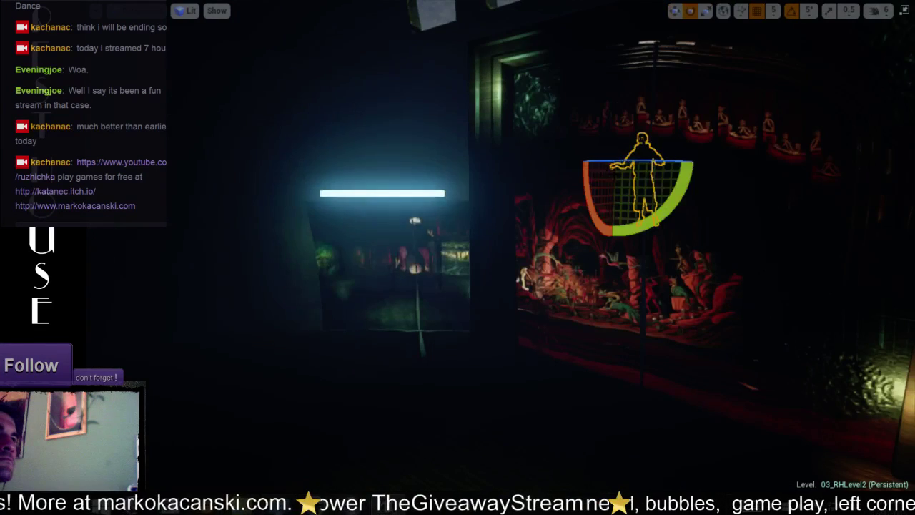
# Step: Shrink the character before the mural and move the point light left toward the doorway
pyautogui.moveTo(614, 161); pyautogui.dragTo(590, 165)
pyautogui.press('w')
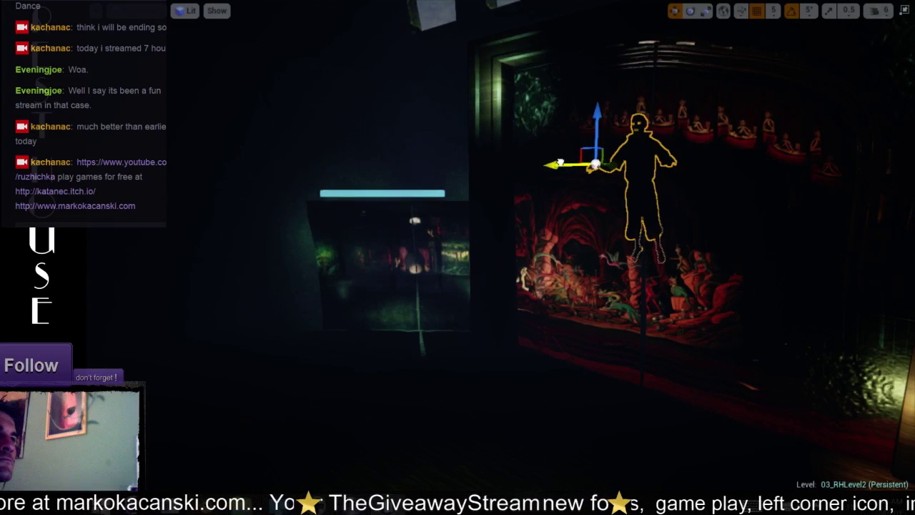
pyautogui.press('f')
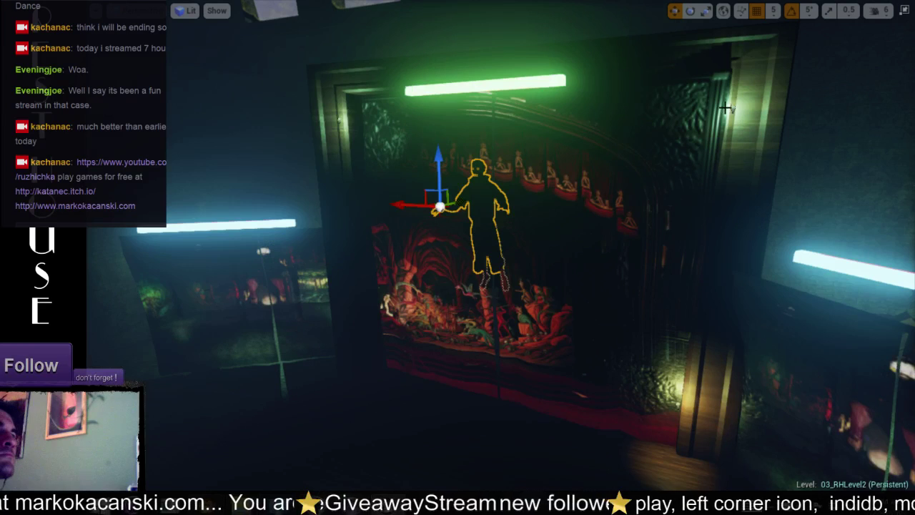
pyautogui.click(729, 108)
pyautogui.moveTo(688, 109); pyautogui.dragTo(474, 135)
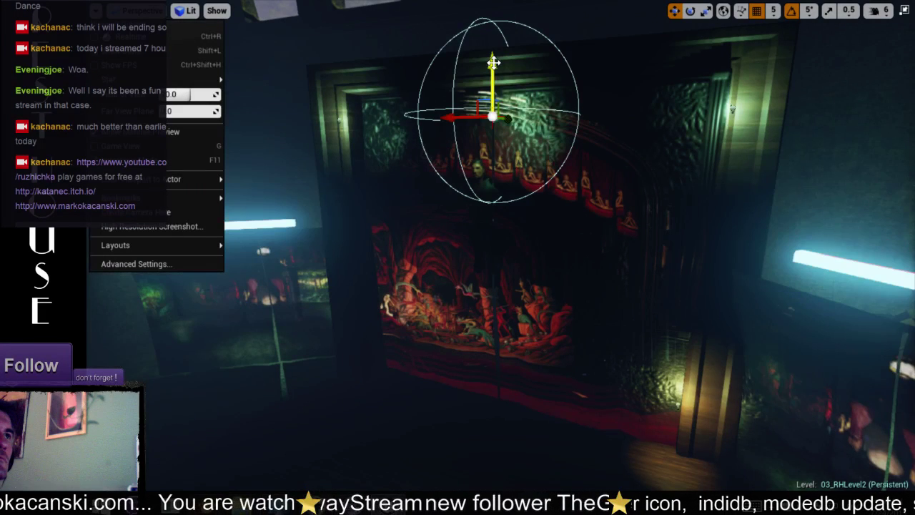
# Step: Lower the point light into the doorway and select the light in front of the mural
pyautogui.moveTo(493, 63)
pyautogui.mouseDown()
pyautogui.moveTo(507, 230)
pyautogui.moveTo(491, 223)
pyautogui.mouseUp()
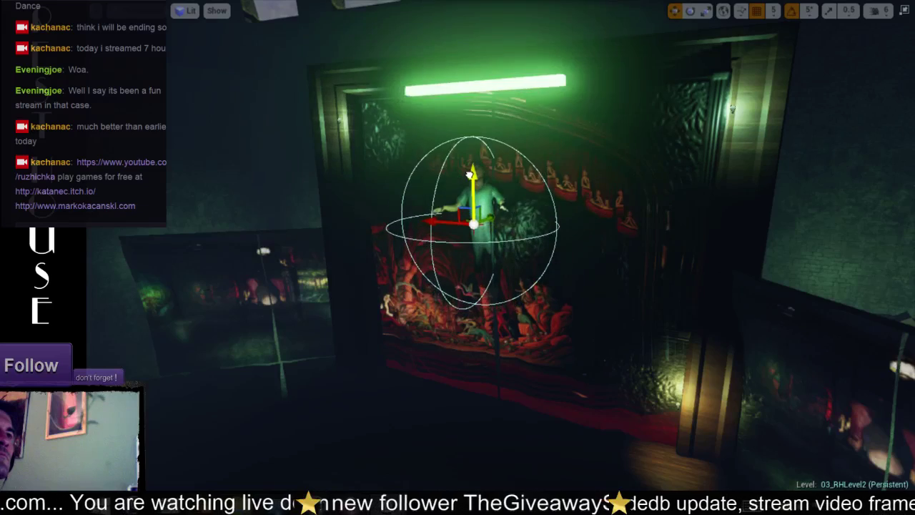
pyautogui.moveTo(472, 179); pyautogui.dragTo(477, 221, button='right')
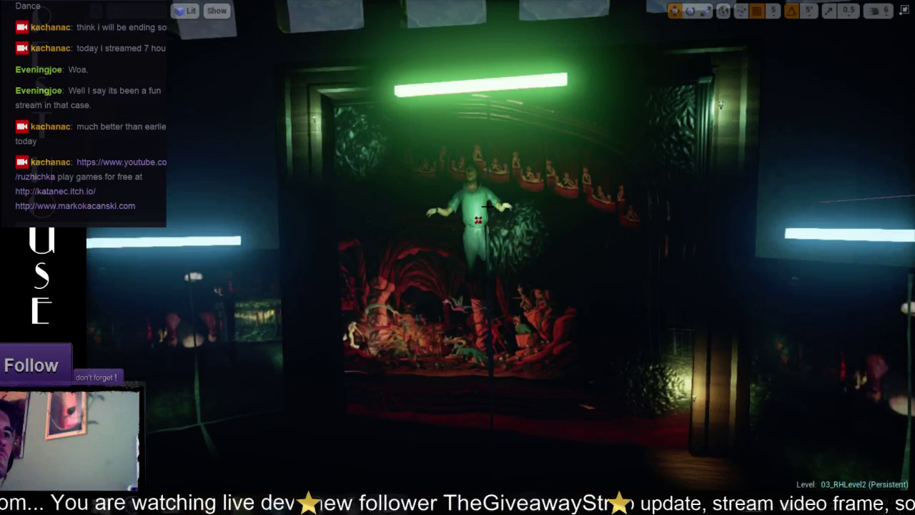
pyautogui.click(477, 220)
pyautogui.press('e')
pyautogui.press('r')
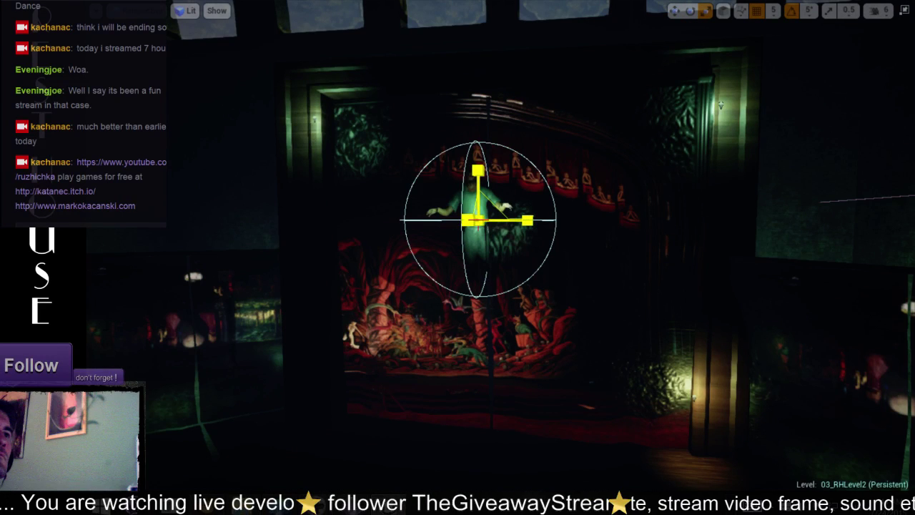
pyautogui.press('w')
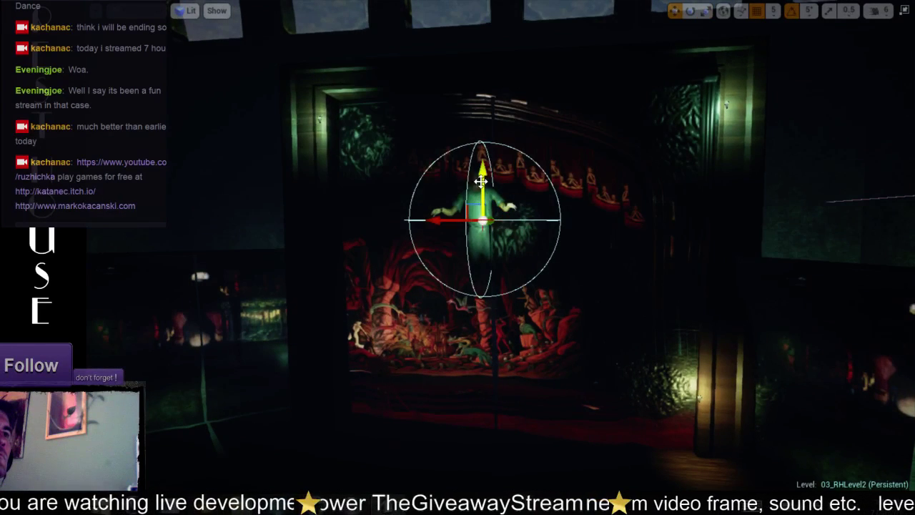
# Step: Shift the floor light in front of the stage left along its Y axis
pyautogui.moveTo(472, 207)
pyautogui.mouseDown(button='right')
pyautogui.moveTo(401, 286)
pyautogui.moveTo(336, 308)
pyautogui.mouseUp(button='right')
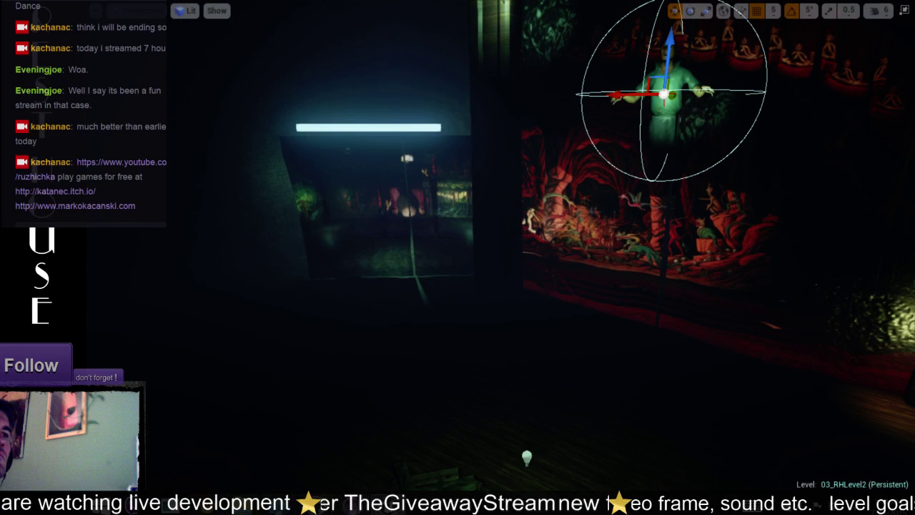
pyautogui.moveTo(336, 307)
pyautogui.mouseDown(button='right')
pyautogui.moveTo(400, 272)
pyautogui.moveTo(372, 278)
pyautogui.moveTo(372, 243)
pyautogui.mouseUp(button='right')
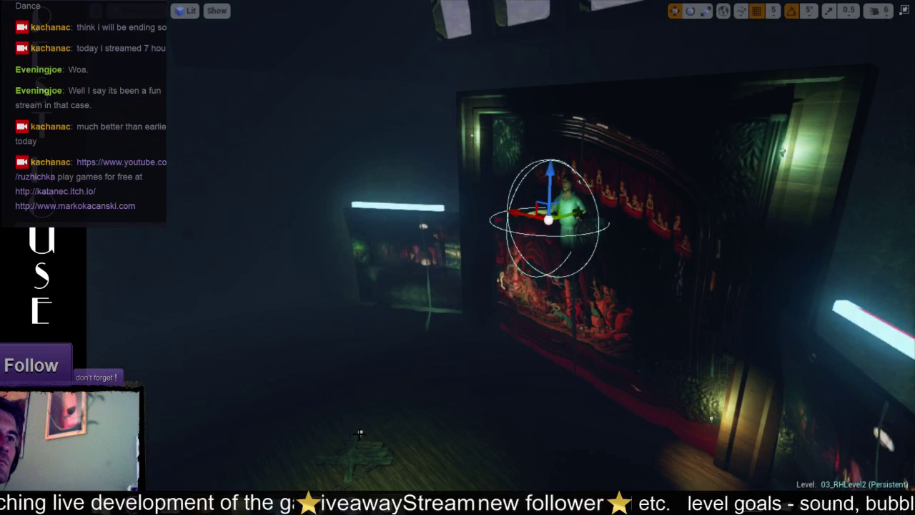
pyautogui.click(359, 433)
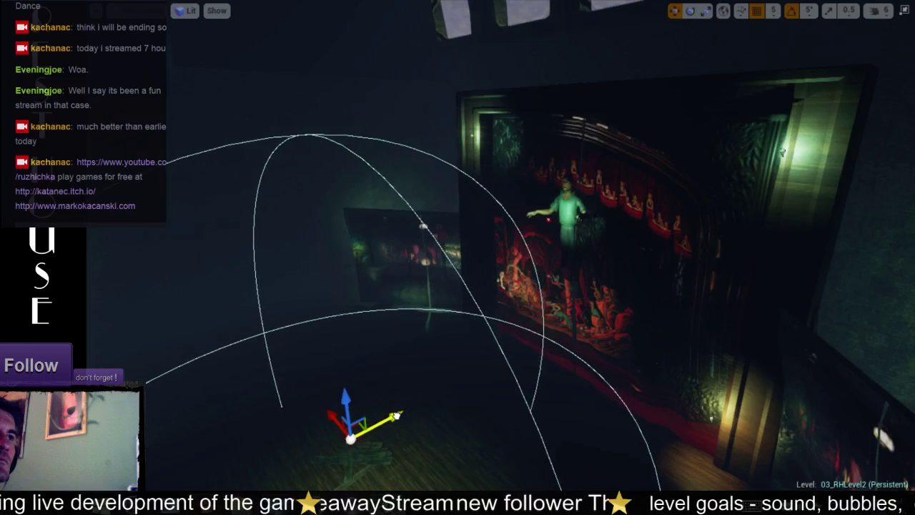
pyautogui.moveTo(397, 414); pyautogui.dragTo(371, 426)
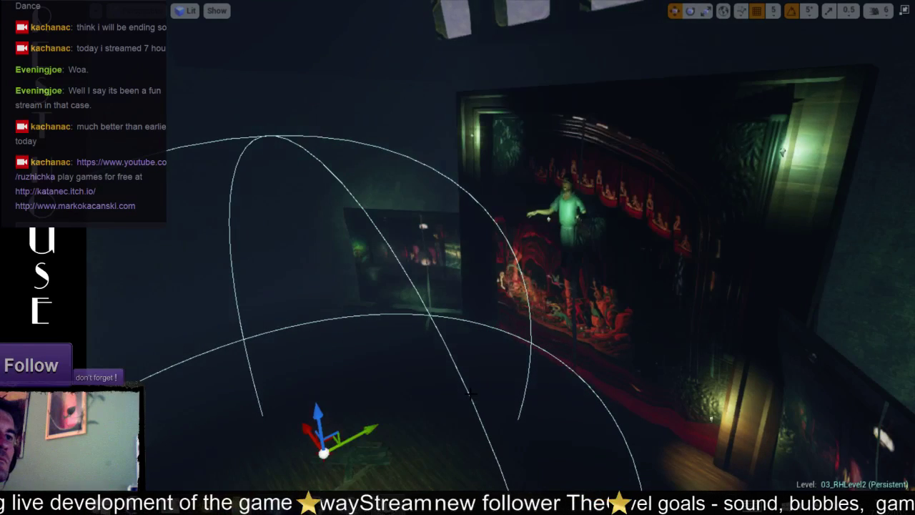
pyautogui.moveTo(472, 392); pyautogui.dragTo(473, 371, button='right')
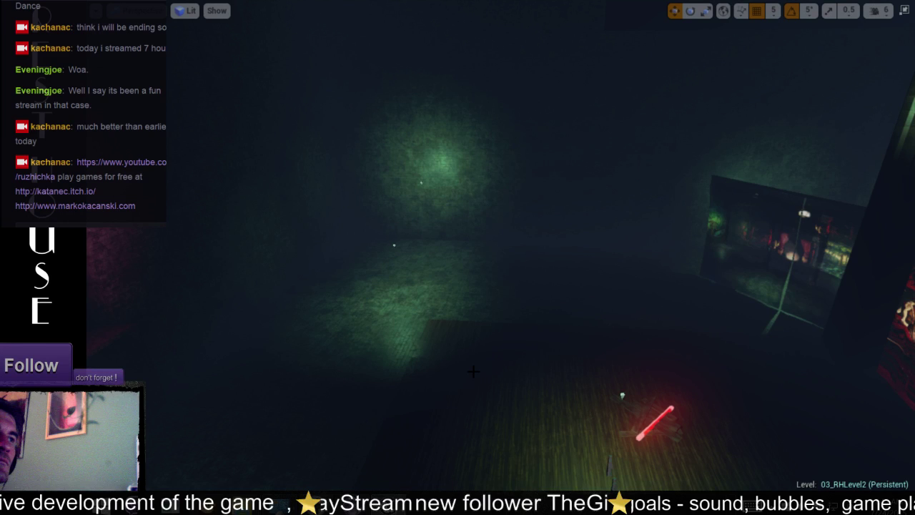
pyautogui.moveTo(473, 371)
pyautogui.mouseDown(button='right')
pyautogui.moveTo(457, 343)
pyautogui.moveTo(477, 386)
pyautogui.mouseUp(button='right')
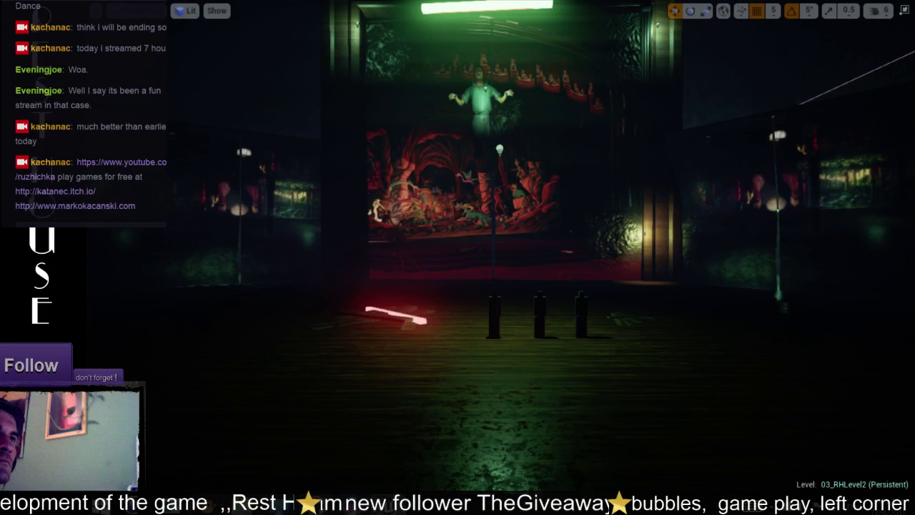
pyautogui.moveTo(477, 386); pyautogui.dragTo(493, 386, button='right')
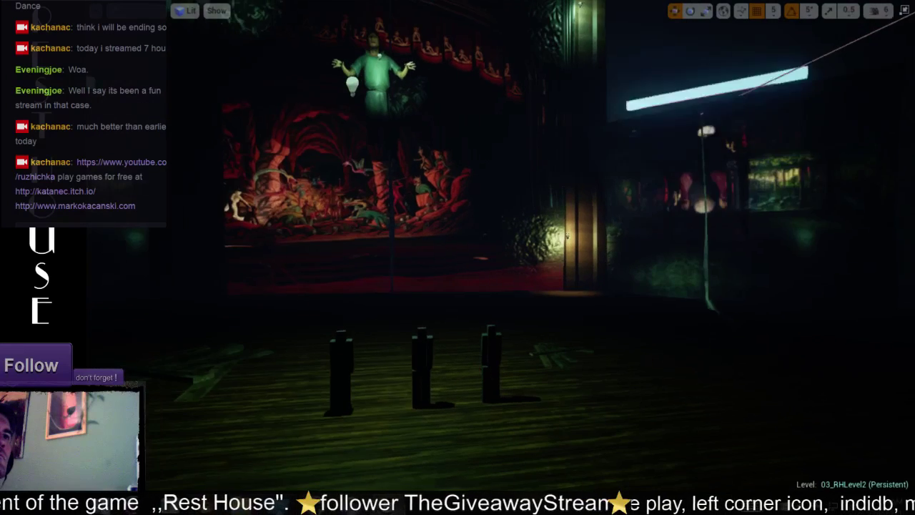
pyautogui.moveTo(494, 386)
pyautogui.mouseDown(button='right')
pyautogui.moveTo(429, 386)
pyautogui.moveTo(515, 386)
pyautogui.mouseUp(button='right')
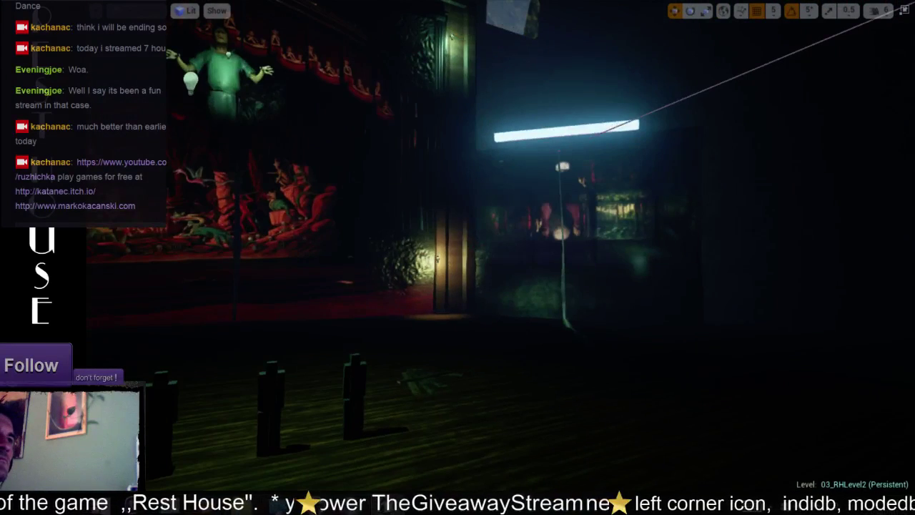
pyautogui.moveTo(514, 386)
pyautogui.mouseDown(button='right')
pyautogui.moveTo(429, 386)
pyautogui.moveTo(386, 415)
pyautogui.mouseUp(button='right')
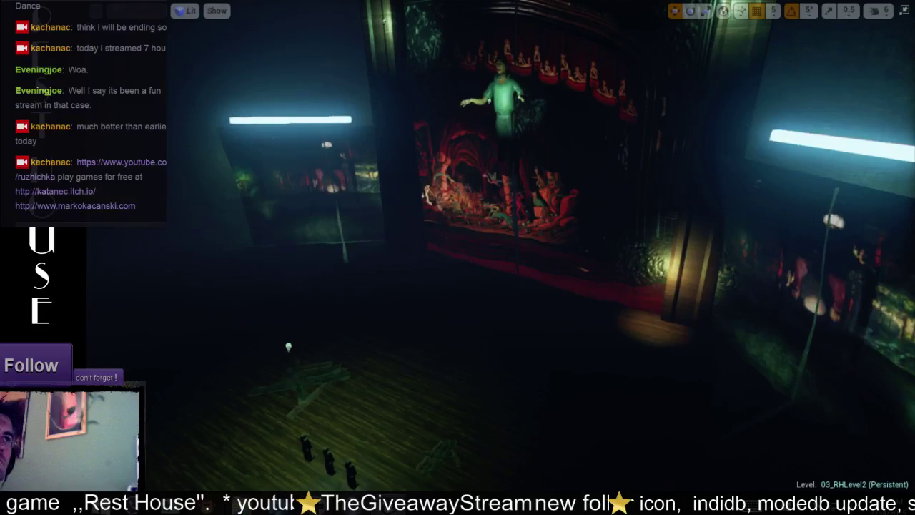
pyautogui.moveTo(394, 223)
pyautogui.mouseDown(button='right')
pyautogui.moveTo(429, 236)
pyautogui.moveTo(846, 56)
pyautogui.moveTo(477, 14)
pyautogui.mouseUp(button='right')
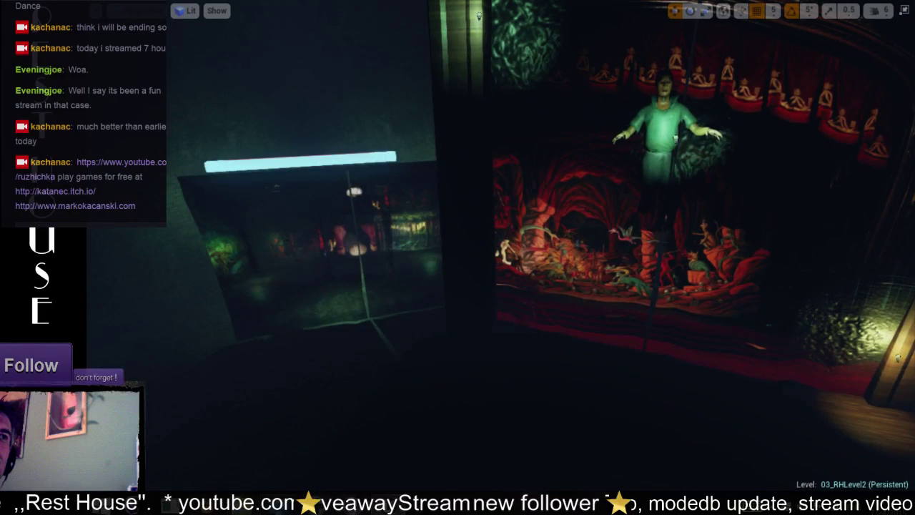
pyautogui.moveTo(479, 14); pyautogui.dragTo(478, 14, button='right')
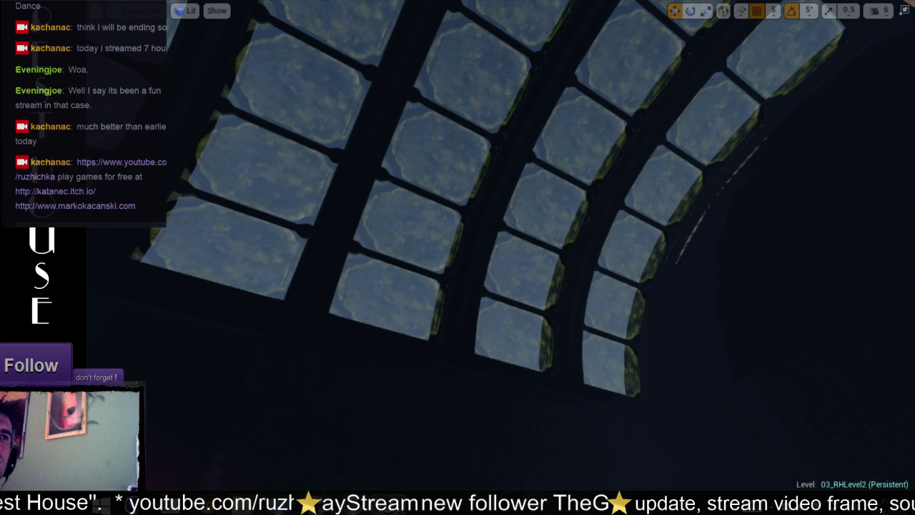
pyautogui.moveTo(478, 14); pyautogui.dragTo(478, 15, button='right')
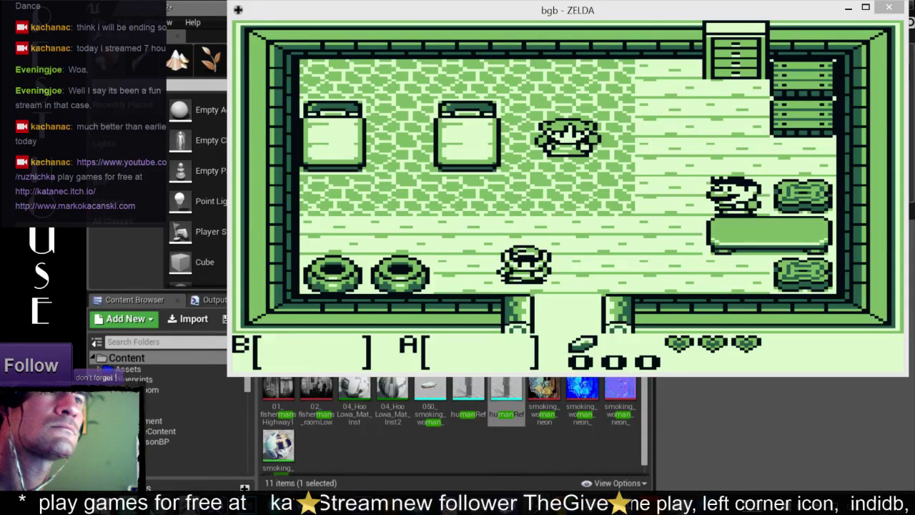
# Step: Bring the bgb emulator window running ZELDA in front of the Unreal editor
pyautogui.moveTo(261, 504)
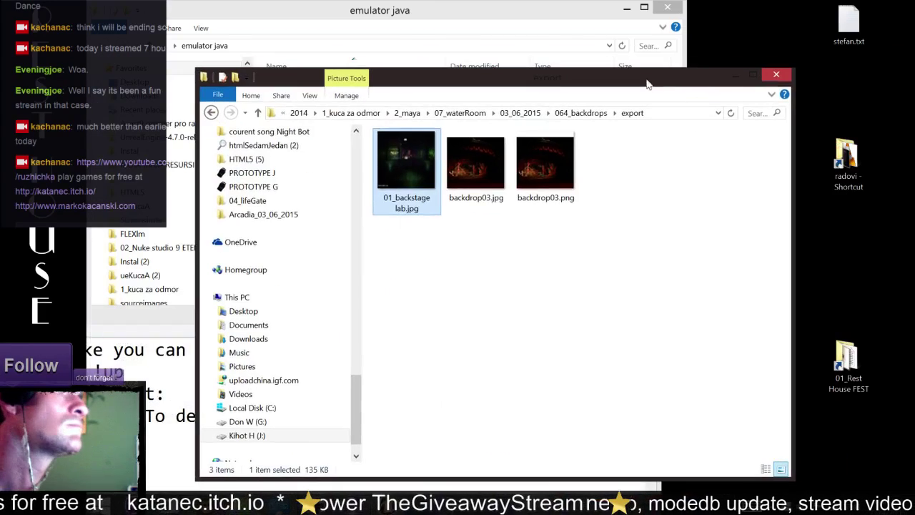
# Step: Close the export folder and move the gamePlay keys.txt note to the bottom right, making it active
pyautogui.click(777, 74)
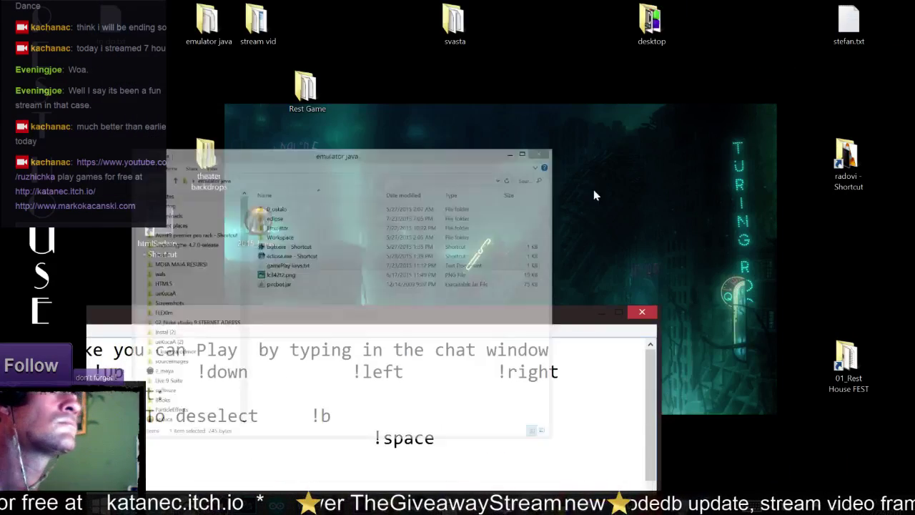
pyautogui.moveTo(622, 312); pyautogui.dragTo(776, 340)
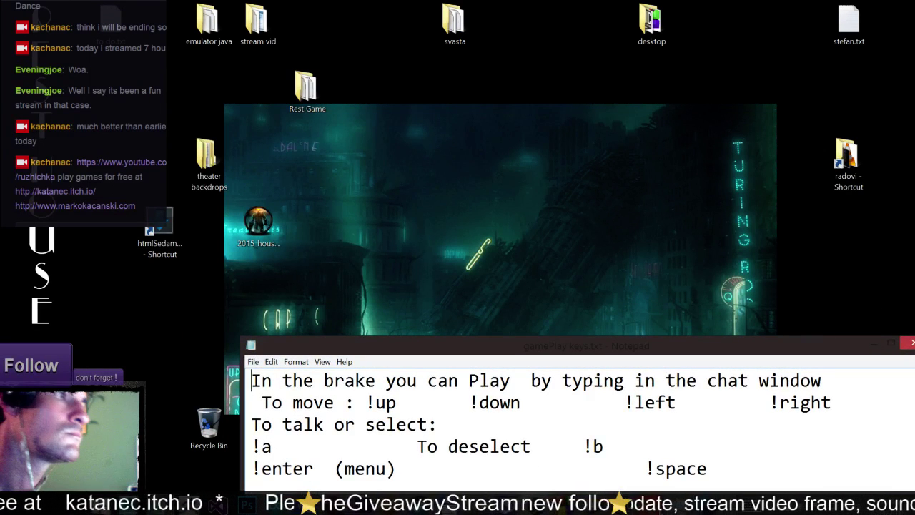
pyautogui.hotkey('alt', 'Tab')
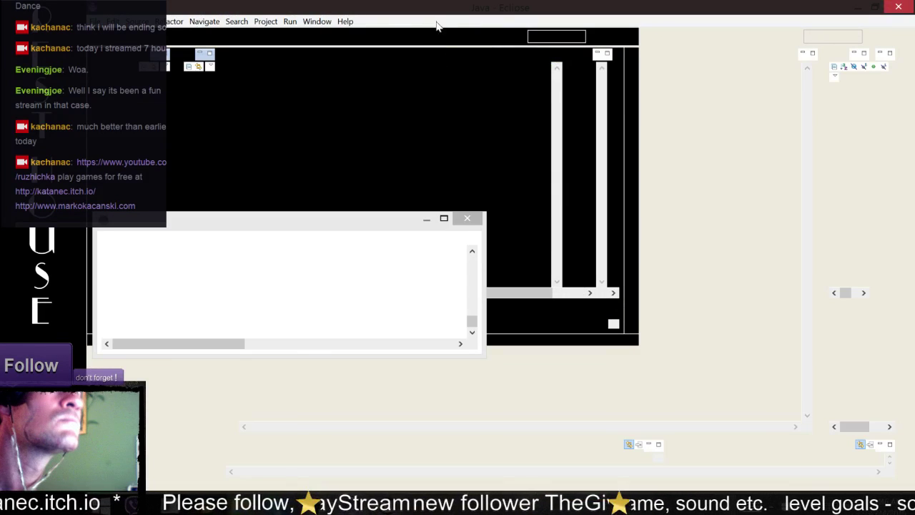
# Step: Minimize Eclipse, bring the Zelda emulator forward, and reposition it clear of the console
pyautogui.click(870, 8)
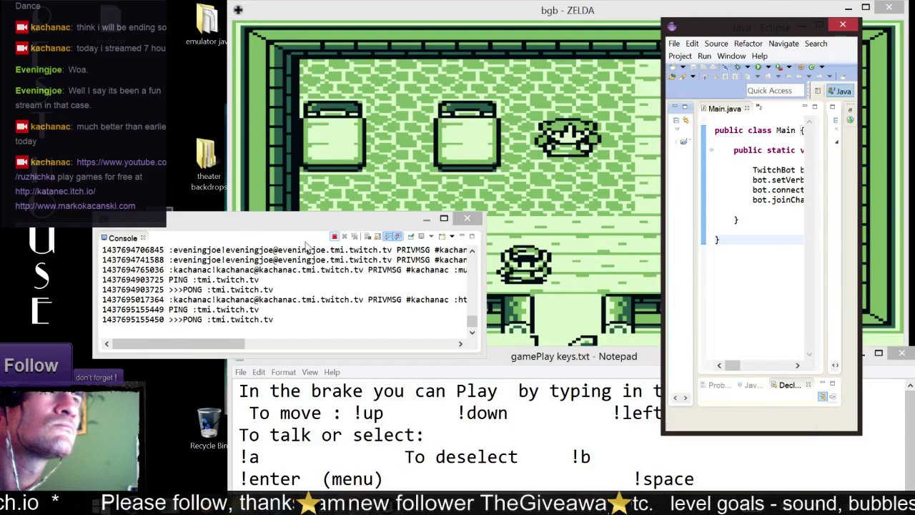
pyautogui.click(656, 80)
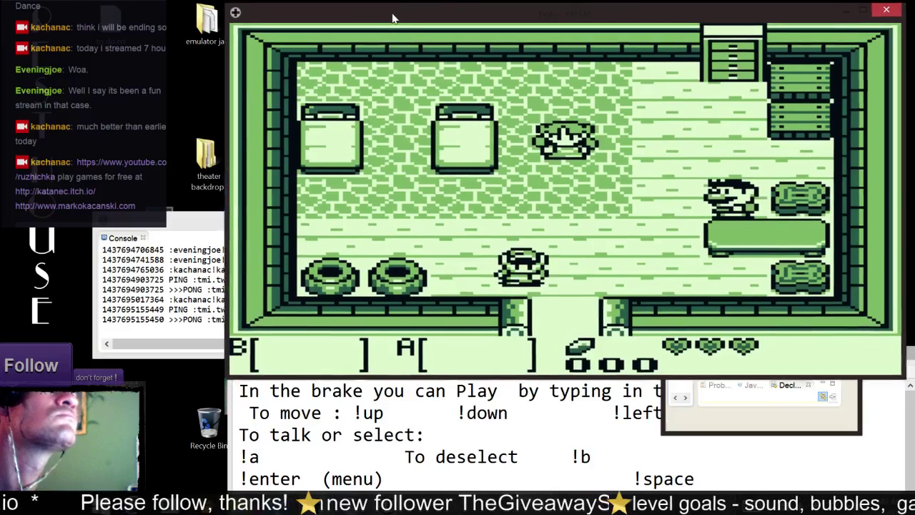
pyautogui.moveTo(394, 9); pyautogui.dragTo(348, 15)
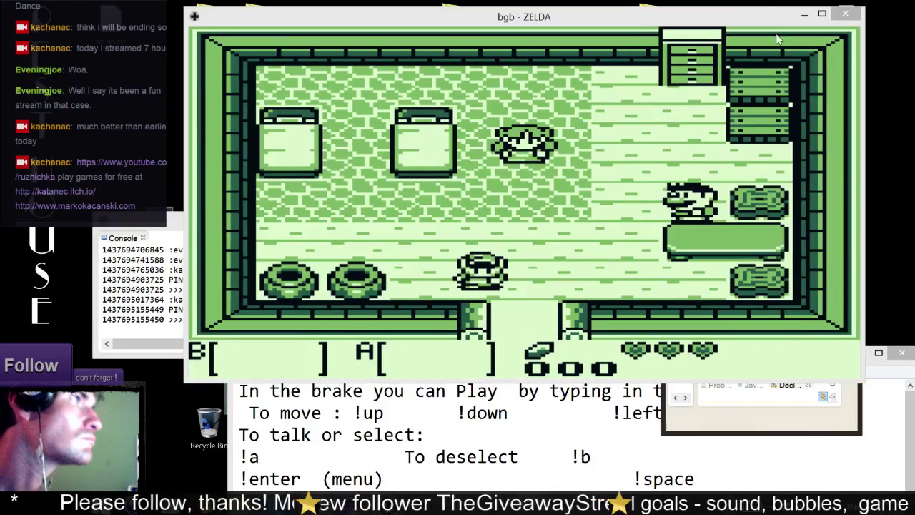
pyautogui.moveTo(720, 20); pyautogui.dragTo(613, 48)
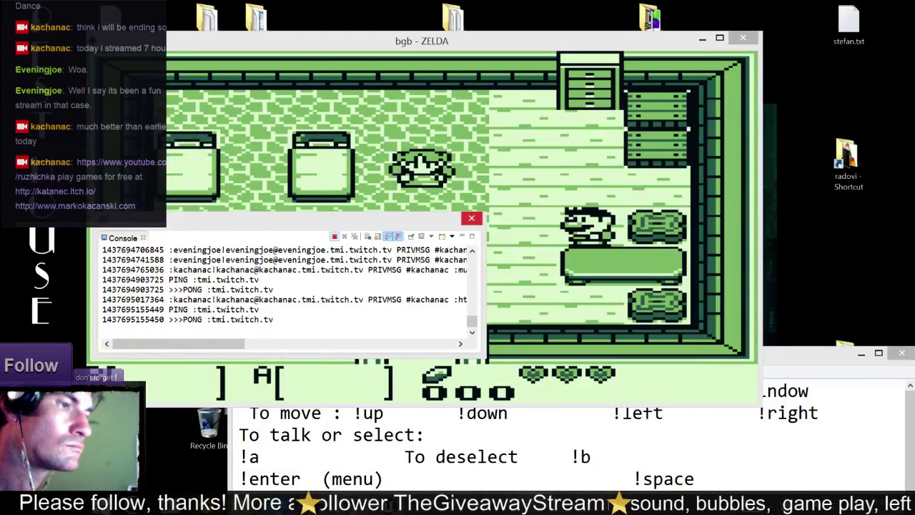
pyautogui.click(256, 109)
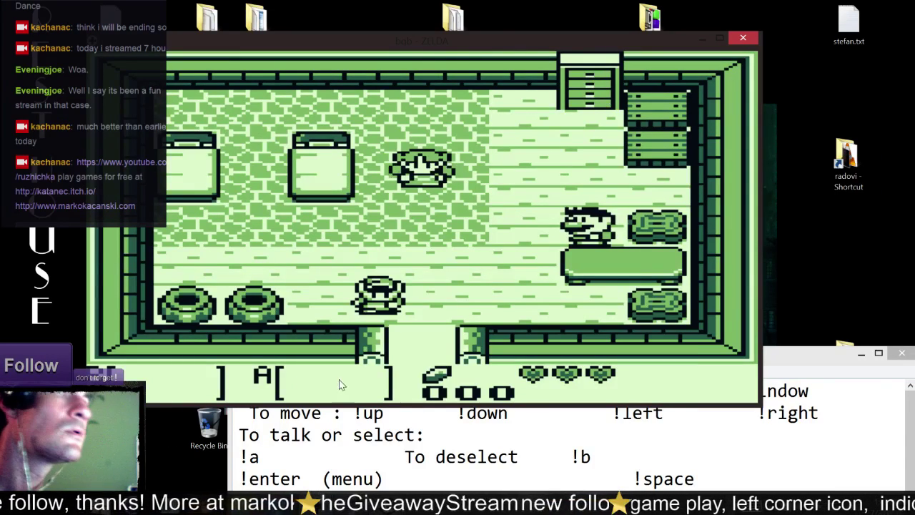
pyautogui.moveTo(432, 43)
pyautogui.mouseDown()
pyautogui.moveTo(475, 70)
pyautogui.moveTo(466, 64)
pyautogui.mouseUp()
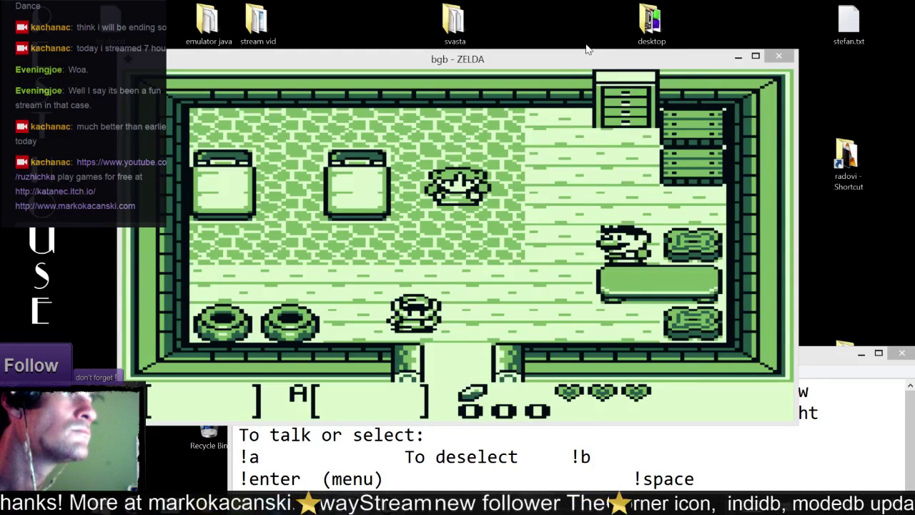
# Step: Maximize the bgb Zelda window and nudge it up and right above the chat-command instructions
pyautogui.doubleClick(672, 59)
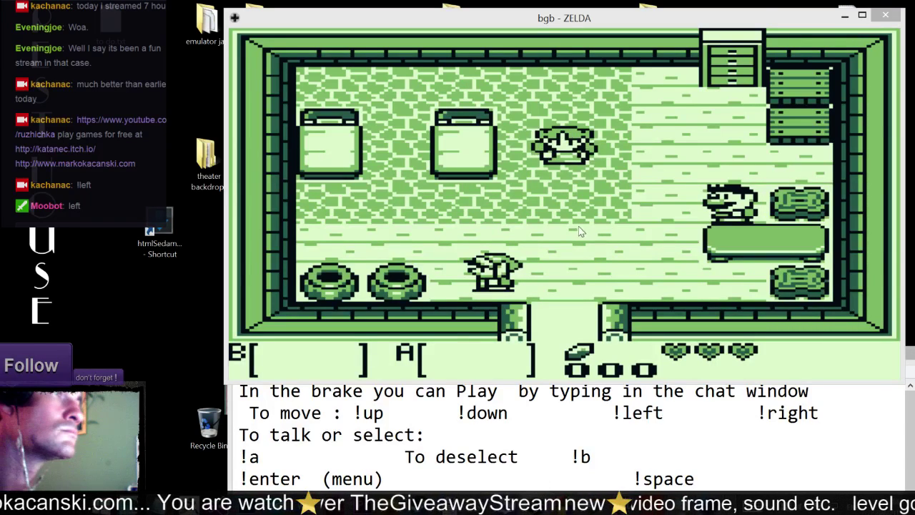
pyautogui.moveTo(717, 23); pyautogui.dragTo(722, 16)
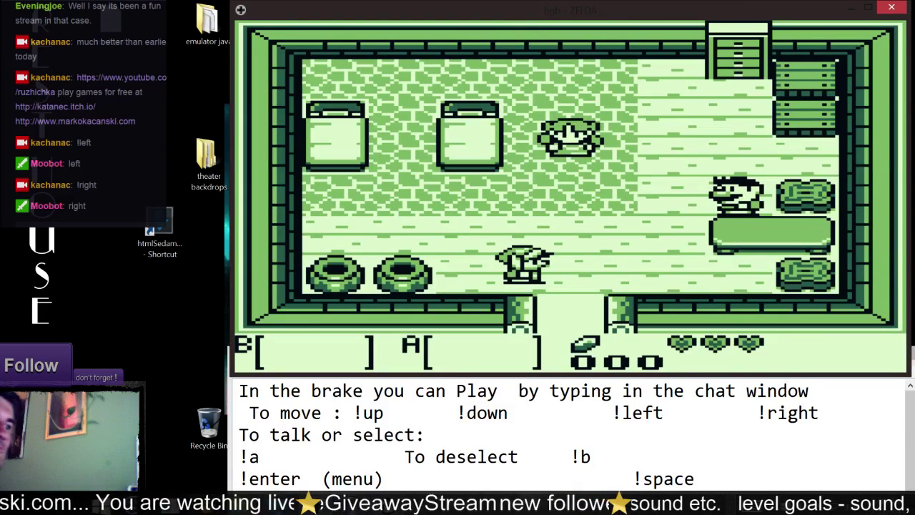
# Step: Switch to Unreal, save 03_RHLevel2 with File > Save Current, then switch back to bgb
pyautogui.hotkey('alt', 'Tab')
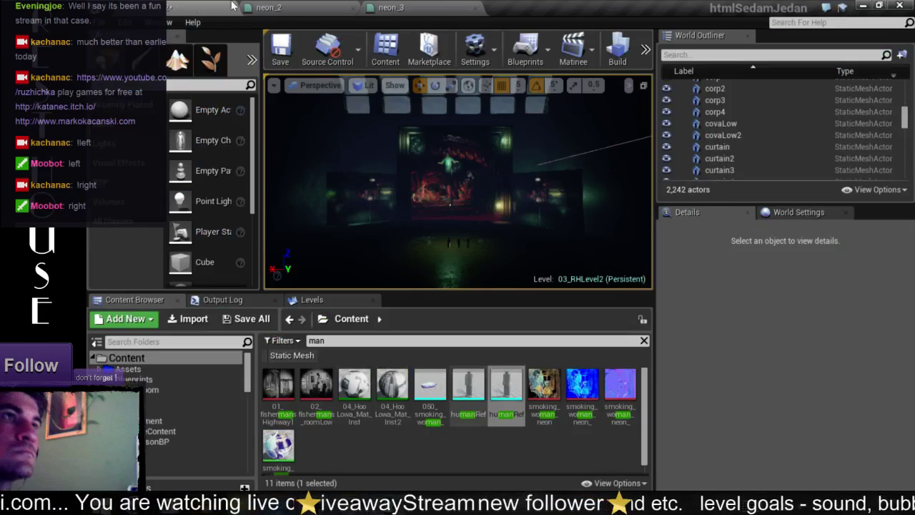
pyautogui.click(103, 22)
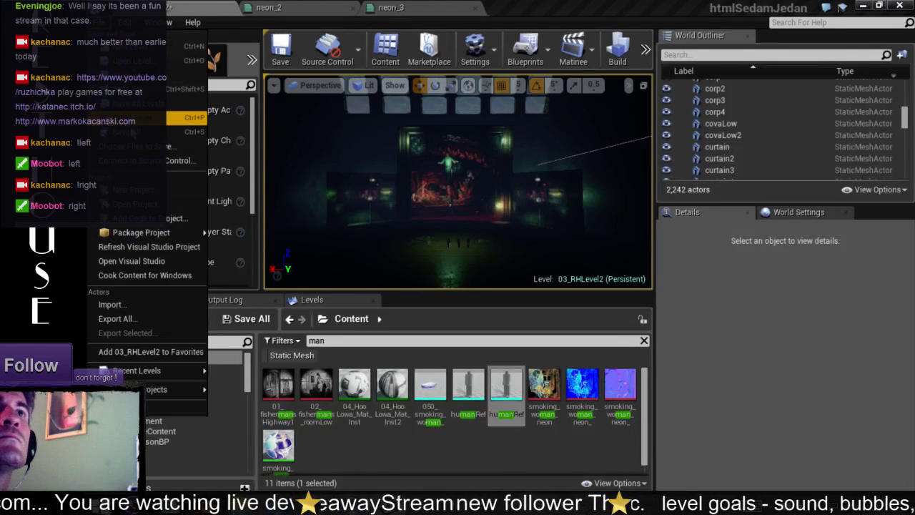
pyautogui.click(121, 134)
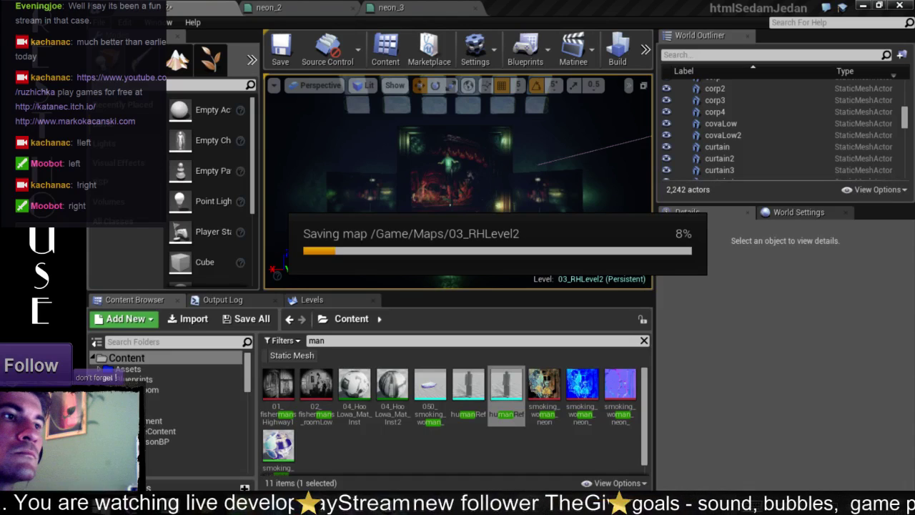
pyautogui.hotkey('alt', 'Tab')
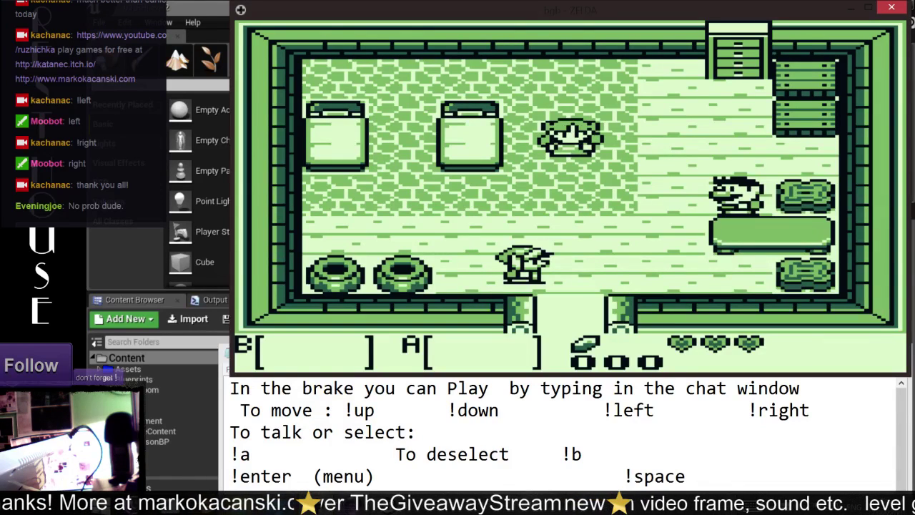
# Step: Walk Link right and down into the lower doorway, then advance the 'Whoa, boy!' dialogue
pyautogui.press('Right')
pyautogui.press('Down')
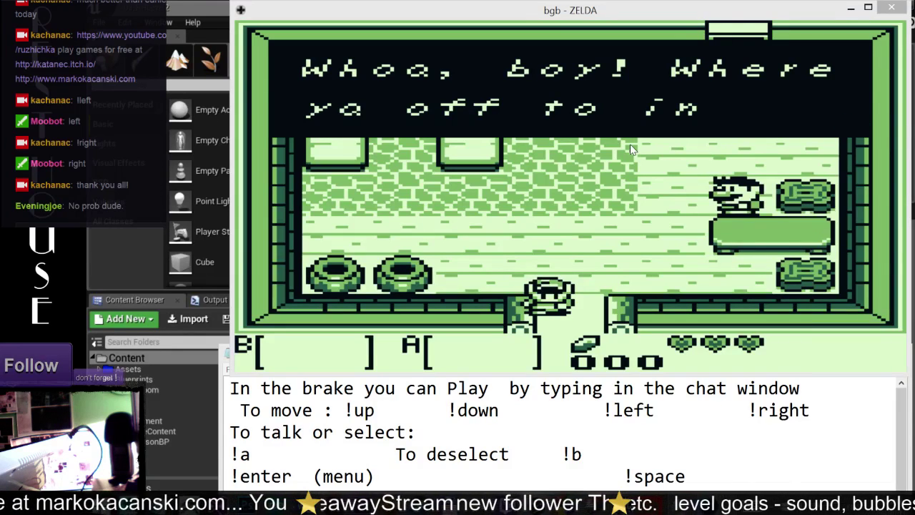
pyautogui.press('s')
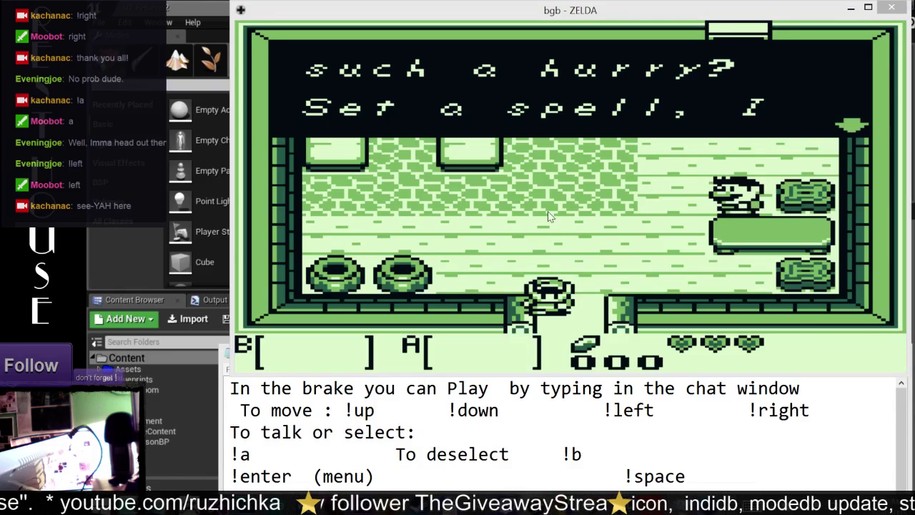
# Step: Clear the remaining dialogue lines and walk Link up and right to the middle of the house
pyautogui.press('a')
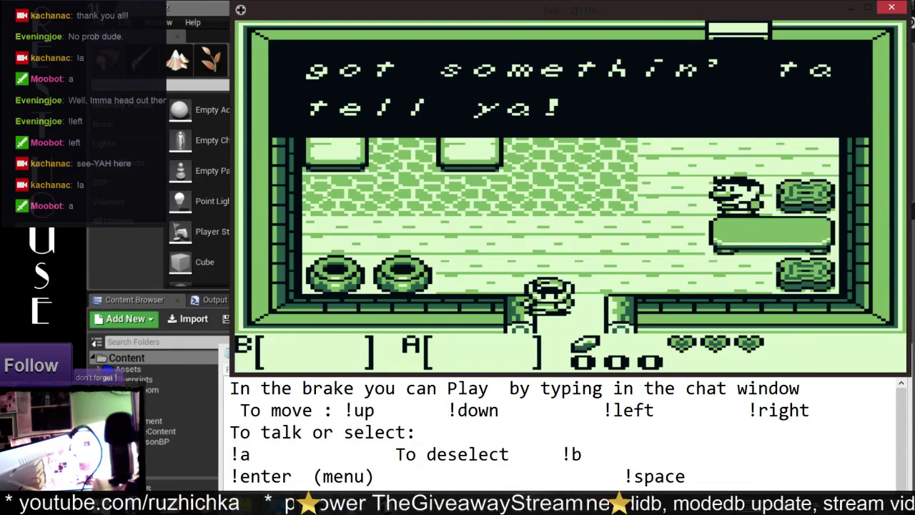
pyautogui.press('a')
pyautogui.press('Right')
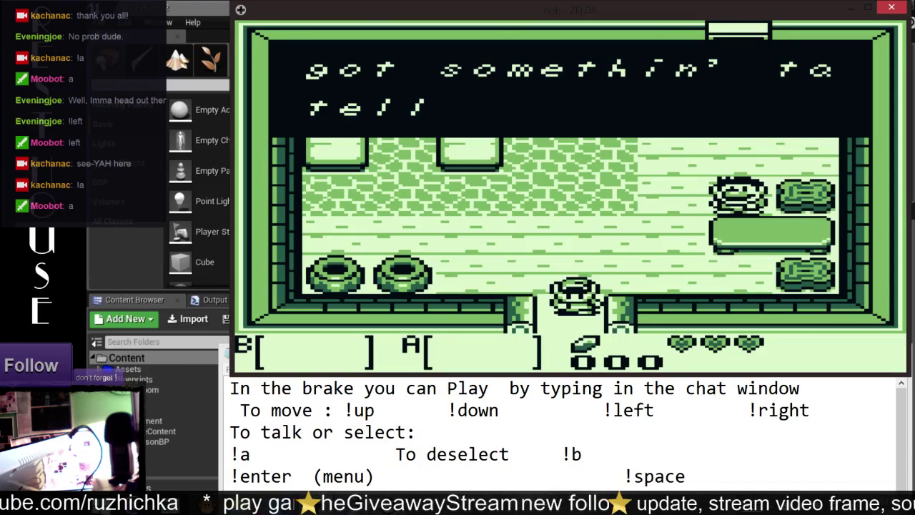
pyautogui.press('a')
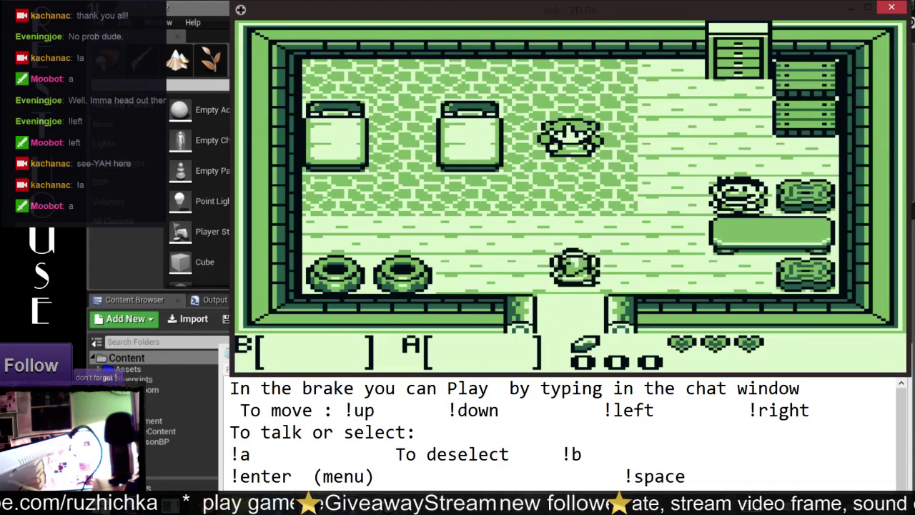
pyautogui.press('Up')
pyautogui.press('Right')
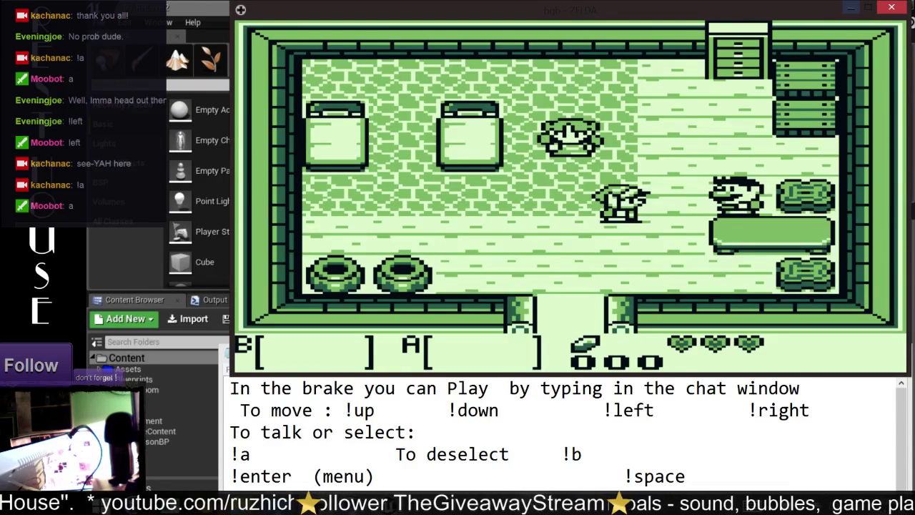
# Step: Close bgb, bring Unreal Editor forward, and dismiss the neon_2 apply-material-changes prompt
pyautogui.click(898, 8)
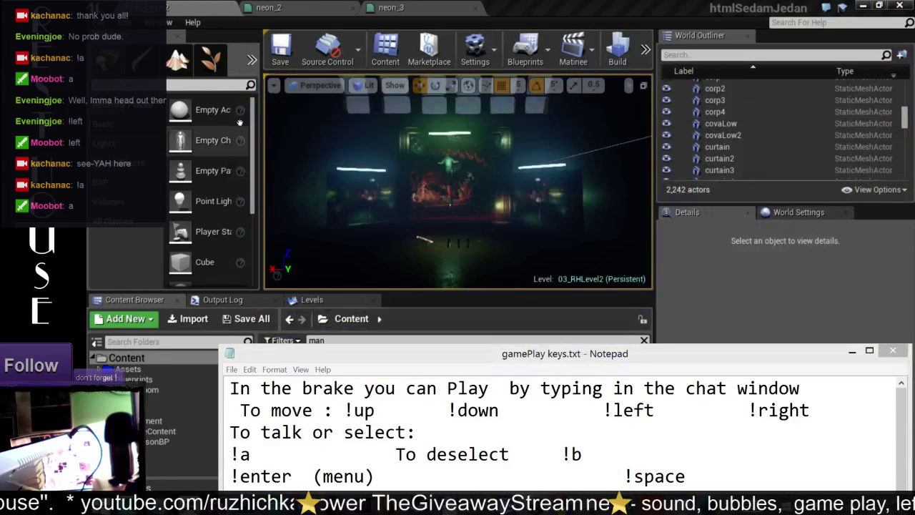
pyautogui.click(902, 6)
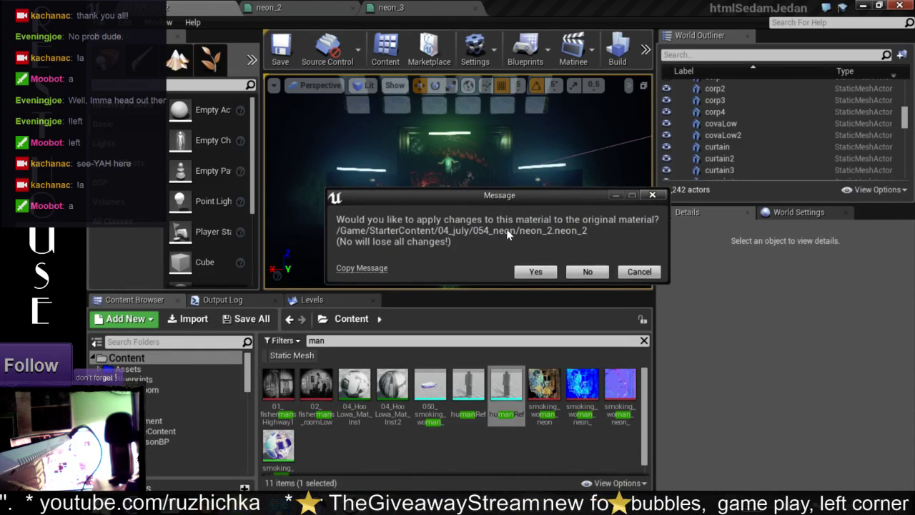
pyautogui.click(542, 272)
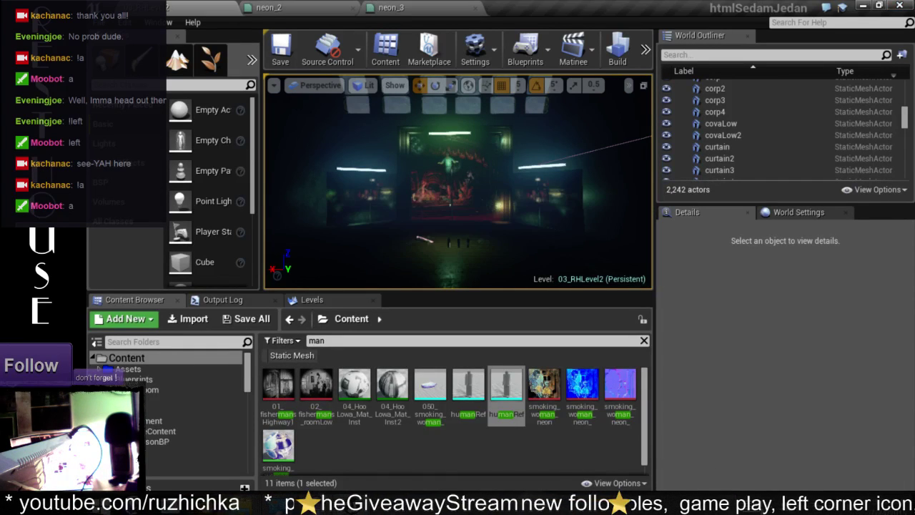